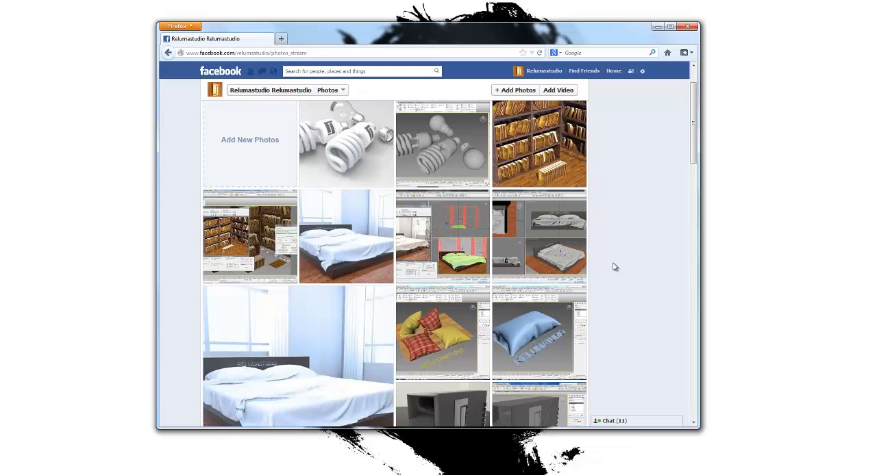
- Look through the online photo gallery, examining the enlarged images of the pillow models and the four-view bed model
{"action": "scroll", "coordinate": [614, 264], "scroll_direction": "up", "scroll_amount": 1}
{"action": "scroll", "coordinate": [614, 265], "scroll_direction": "down", "scroll_amount": 1}
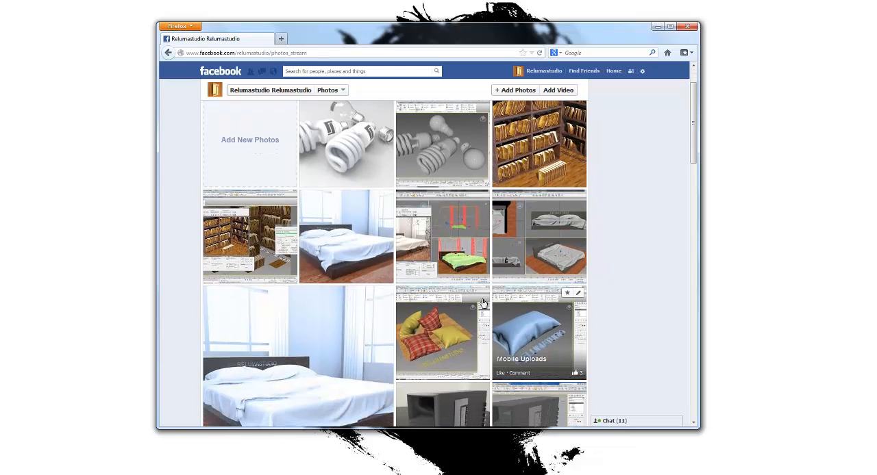
{"action": "left_click", "coordinate": [429, 327]}
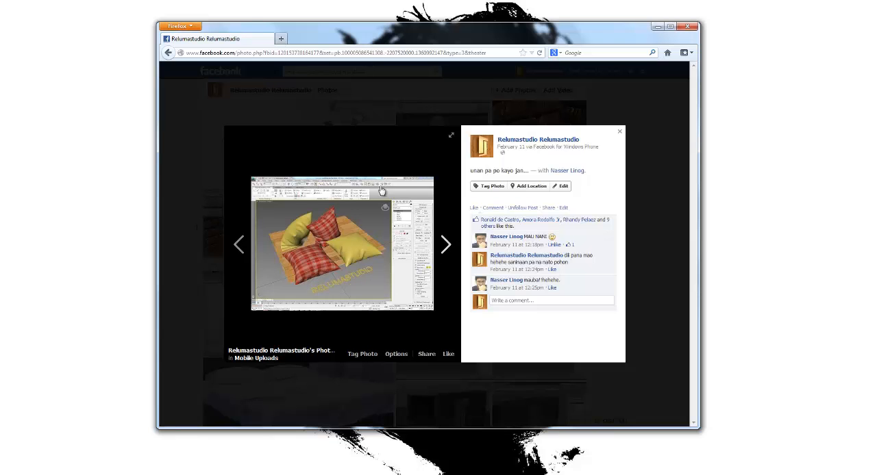
{"action": "left_click", "coordinate": [663, 233]}
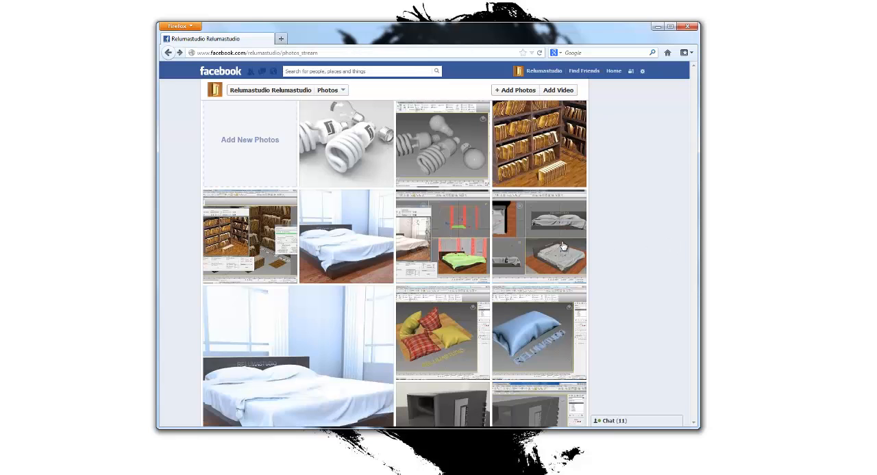
{"action": "left_click", "coordinate": [548, 236]}
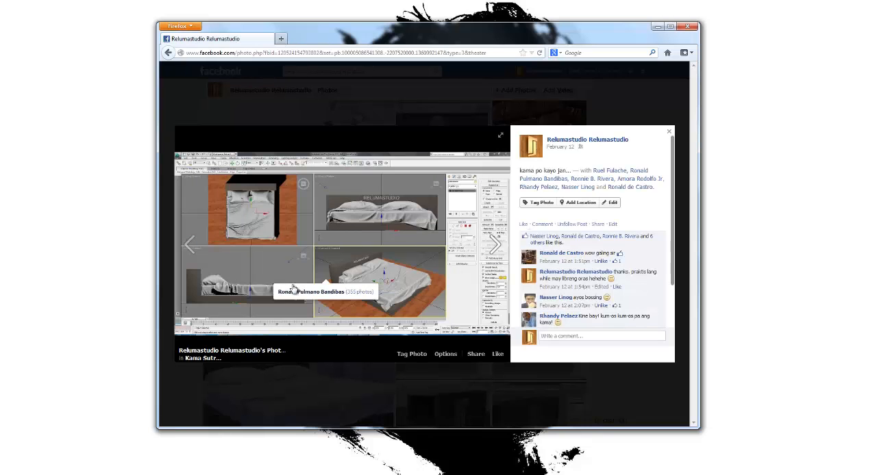
{"action": "left_click", "coordinate": [680, 249]}
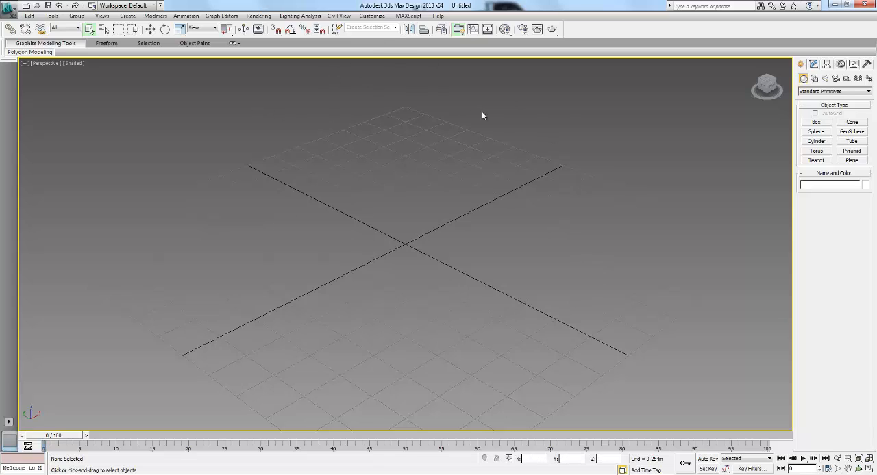
- Switch to 3ds Max and set the system unit scale to 1 unit = 1.0 Meters, keeping the metric display units
{"action": "left_click", "coordinate": [373, 20]}
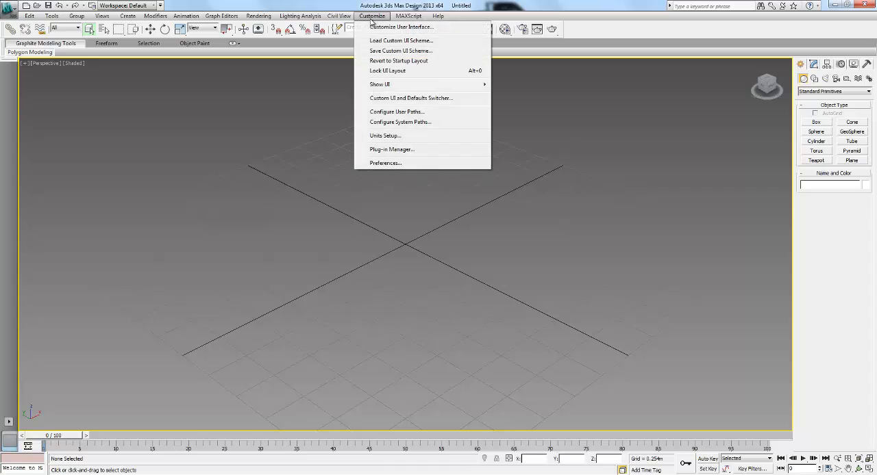
{"action": "left_click", "coordinate": [386, 136]}
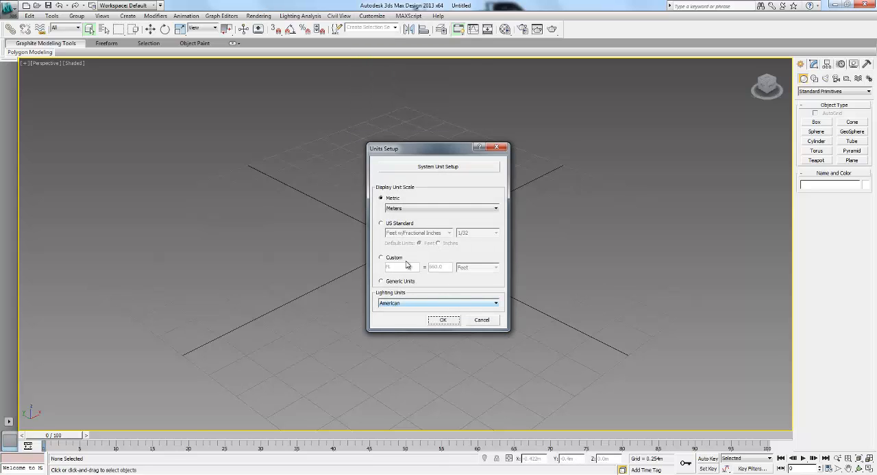
{"action": "left_click", "coordinate": [453, 169]}
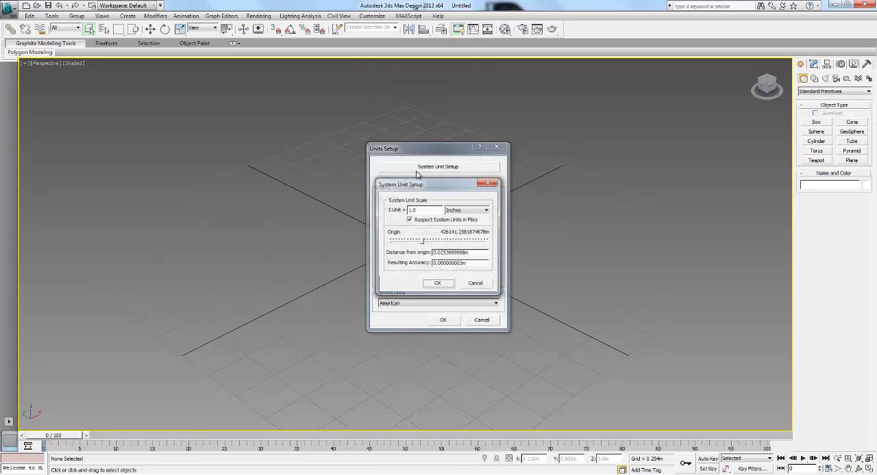
{"action": "left_click", "coordinate": [467, 210]}
{"action": "left_click", "coordinate": [456, 247]}
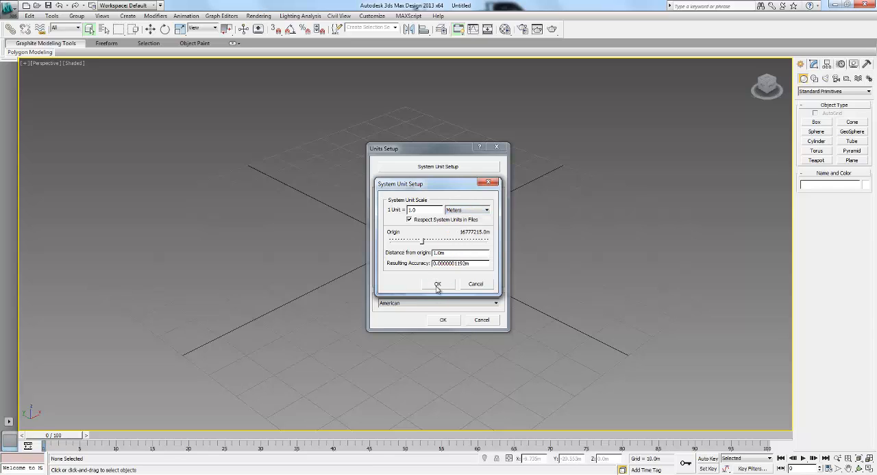
{"action": "left_click", "coordinate": [437, 284]}
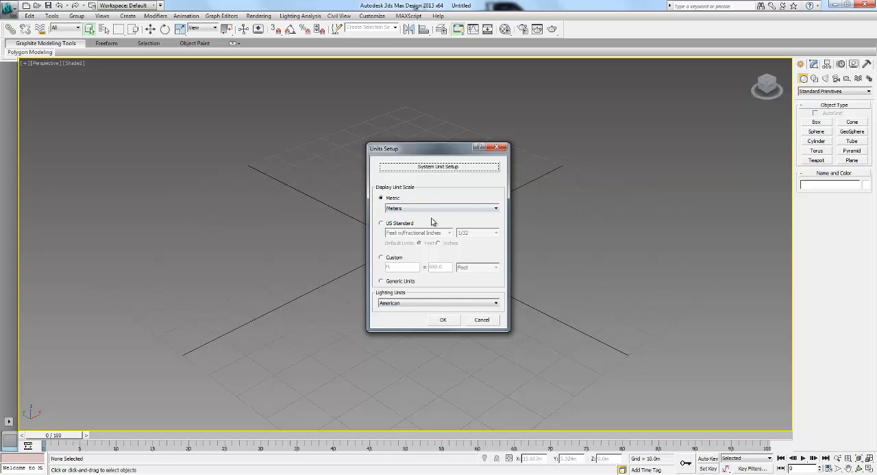
{"action": "left_click", "coordinate": [443, 320]}
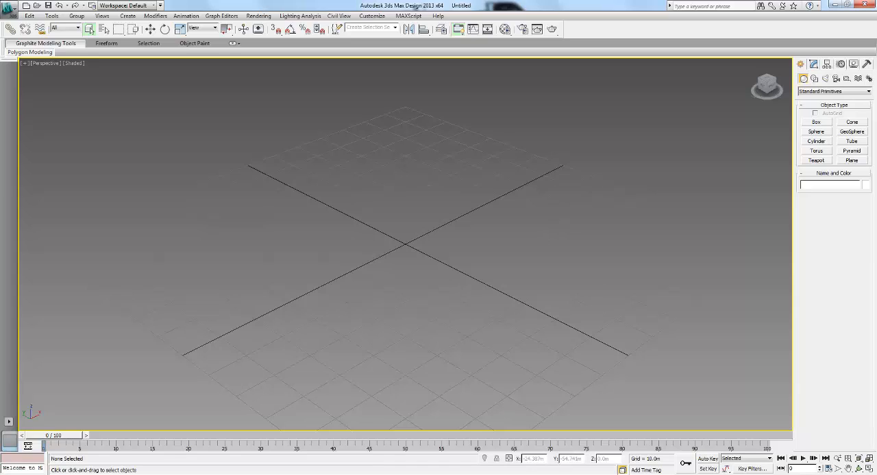
- Review the computer's system specifications and the Firefox photo gallery, and minimise both windows to return to 3ds Max
{"action": "left_click", "coordinate": [530, 473]}
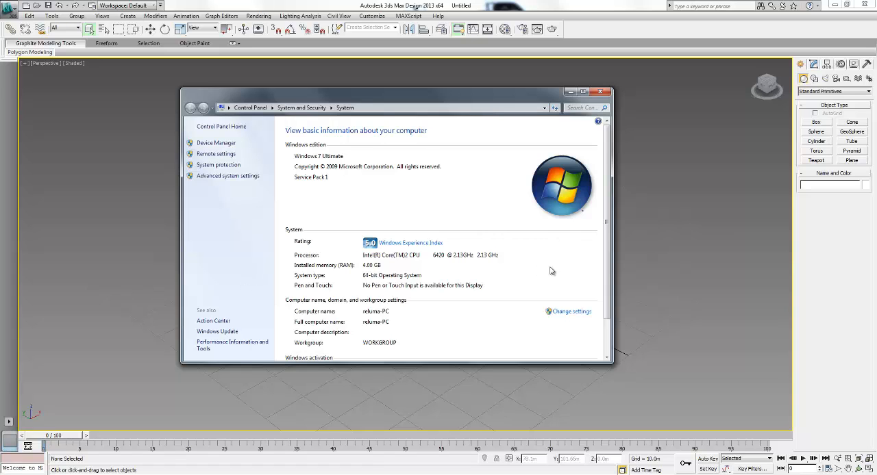
{"action": "key", "text": "alt+Tab"}
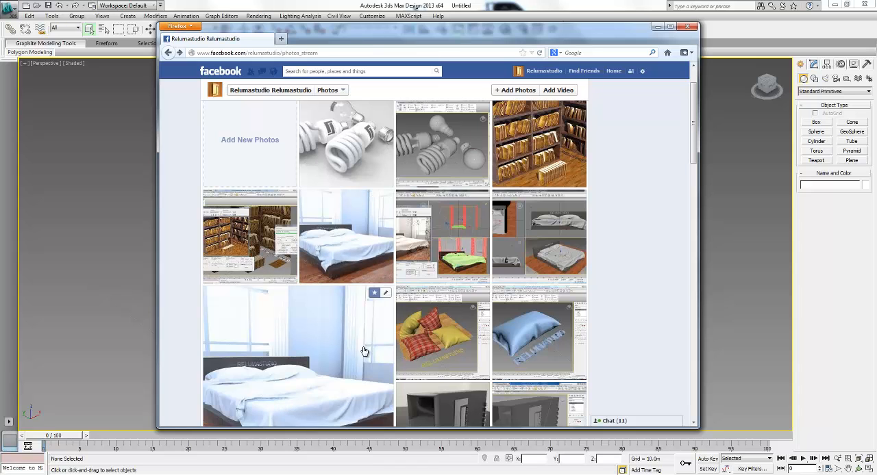
{"action": "scroll", "coordinate": [293, 309], "scroll_direction": "down", "scroll_amount": 3}
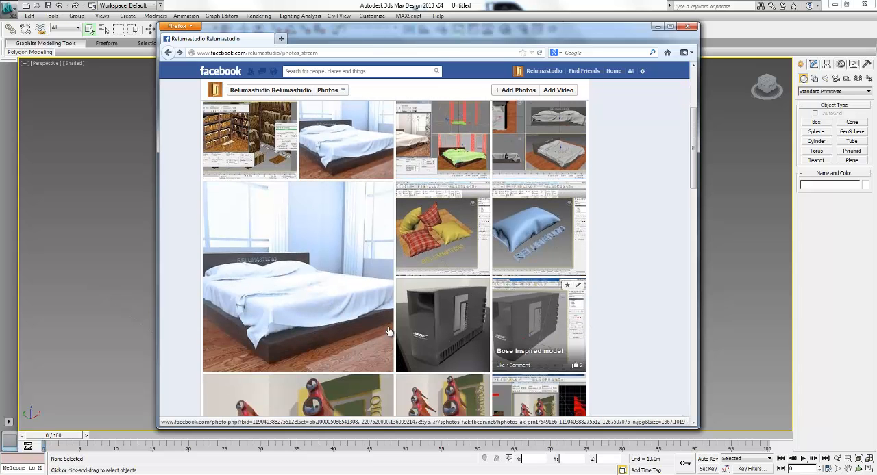
{"action": "scroll", "coordinate": [552, 264], "scroll_direction": "up", "scroll_amount": 3}
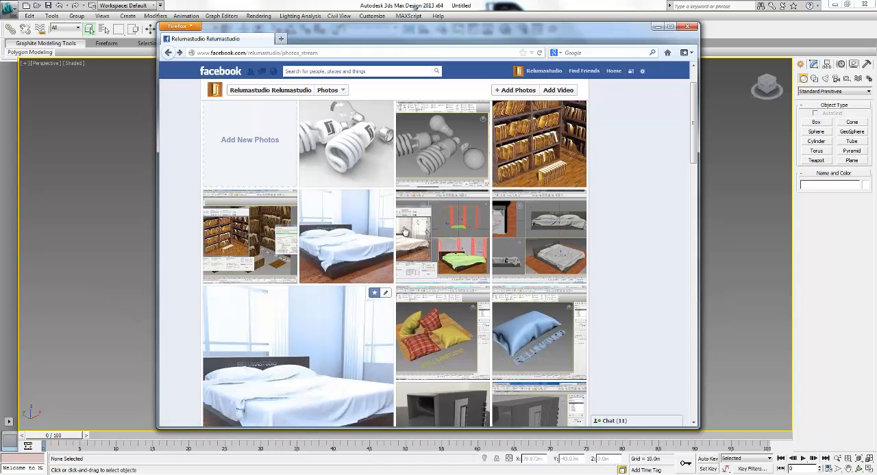
{"action": "left_click", "coordinate": [658, 26]}
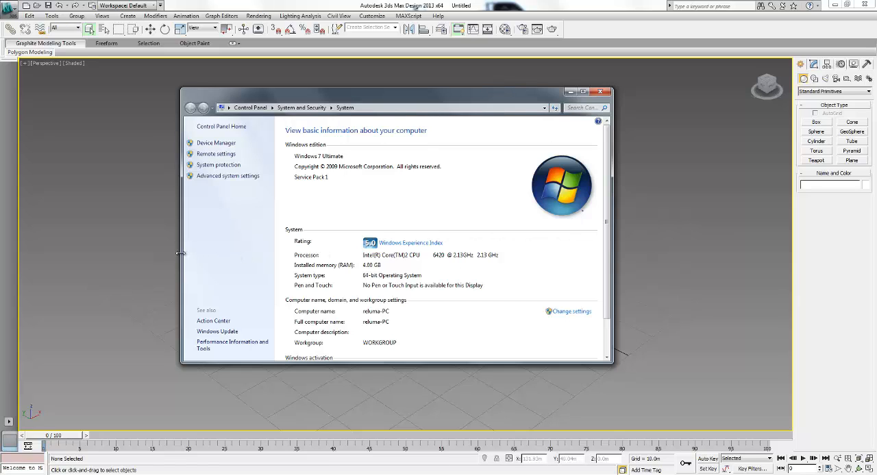
{"action": "left_click_drag", "start_coordinate": [181, 253], "coordinate": [207, 254]}
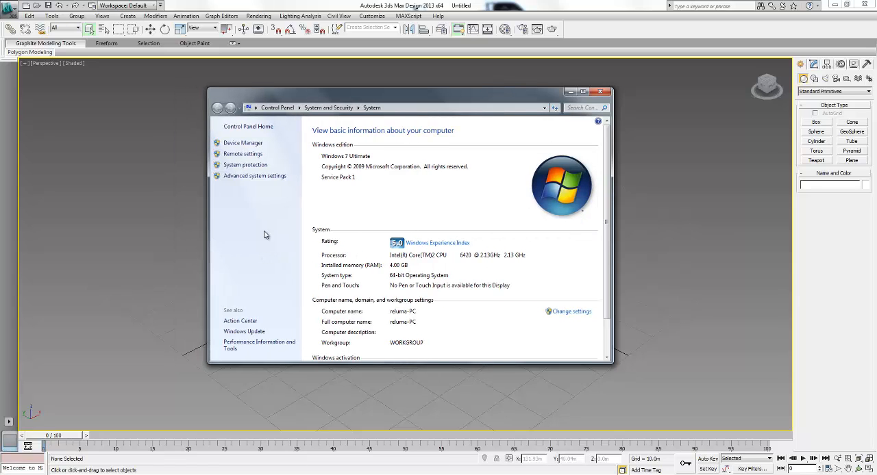
{"action": "left_click", "coordinate": [570, 93]}
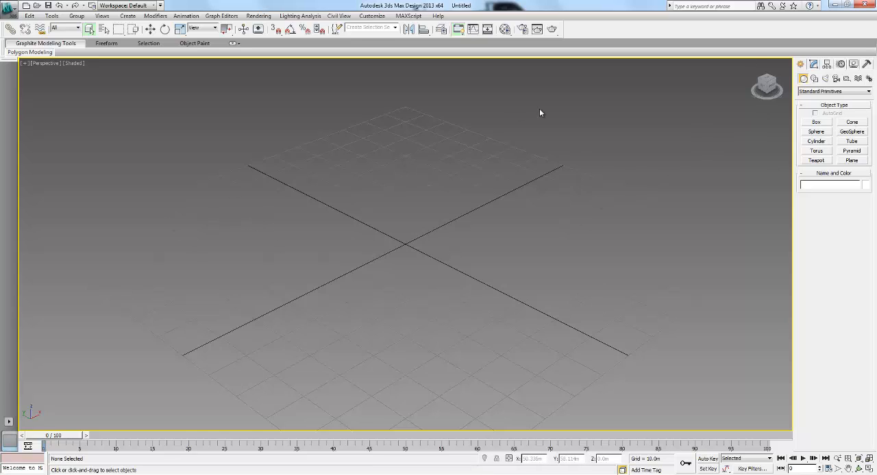
- Create a box near the grid centre with a length and width of 0.5 m and a much smaller height
{"action": "left_click", "coordinate": [817, 124]}
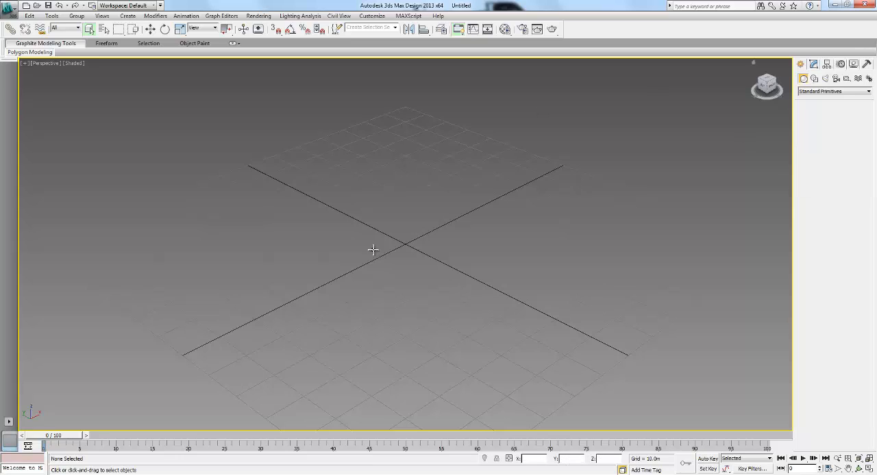
{"action": "left_click_drag", "start_coordinate": [340, 243], "coordinate": [446, 231]}
{"action": "left_click", "coordinate": [484, 202]}
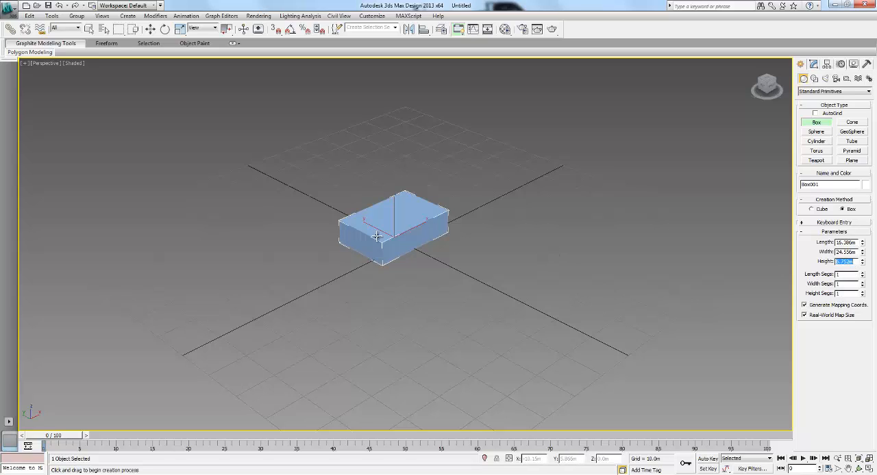
{"action": "left_click", "coordinate": [850, 244]}
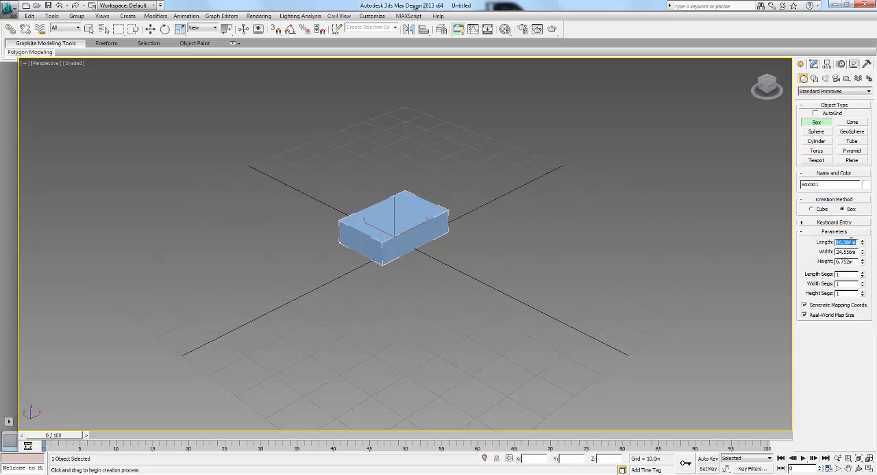
{"action": "type", "text": "1"}
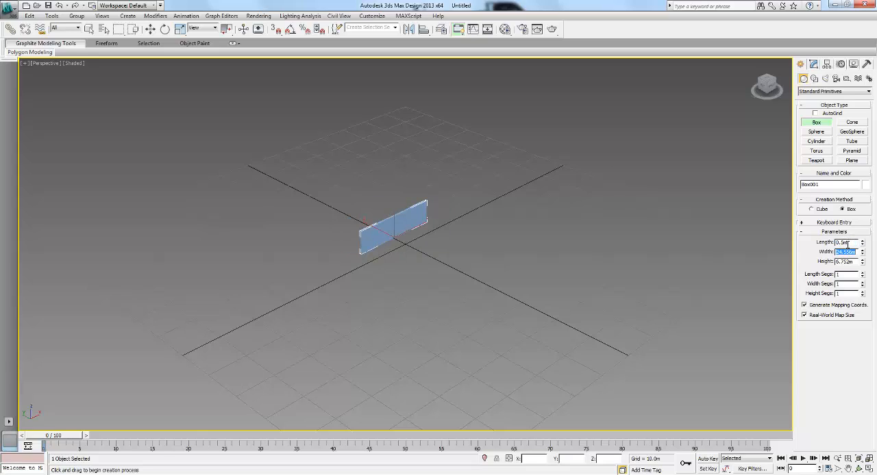
{"action": "type", "text": "1"}
{"action": "key", "text": "Tab"}
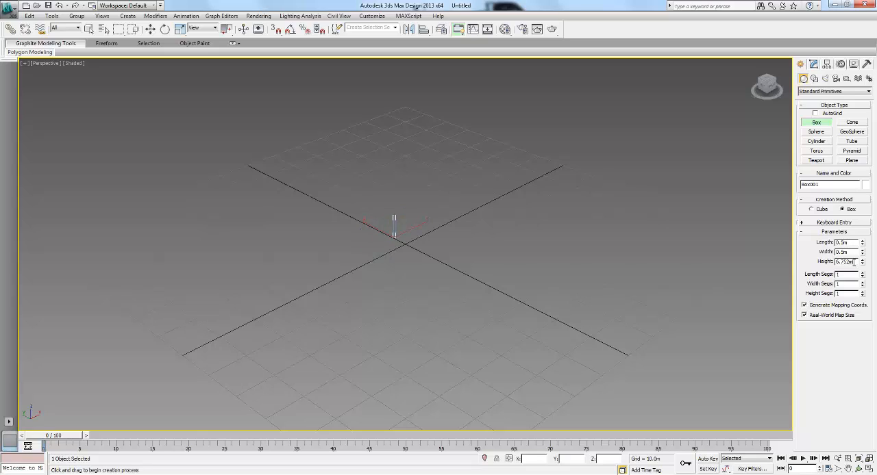
{"action": "key", "text": "Return"}
{"action": "right_click", "coordinate": [486, 308]}
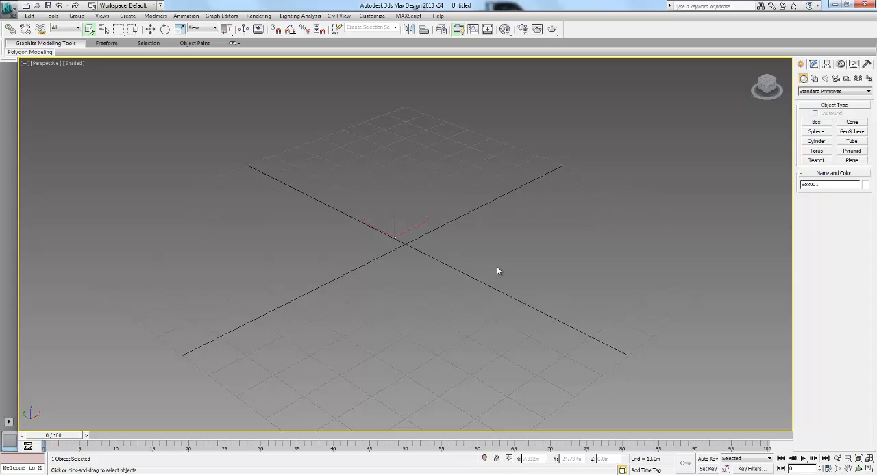
- Move the box to the world origin by setting its X and Y positions to 0.0 m
{"action": "right_click", "coordinate": [493, 267]}
{"action": "left_click", "coordinate": [505, 277]}
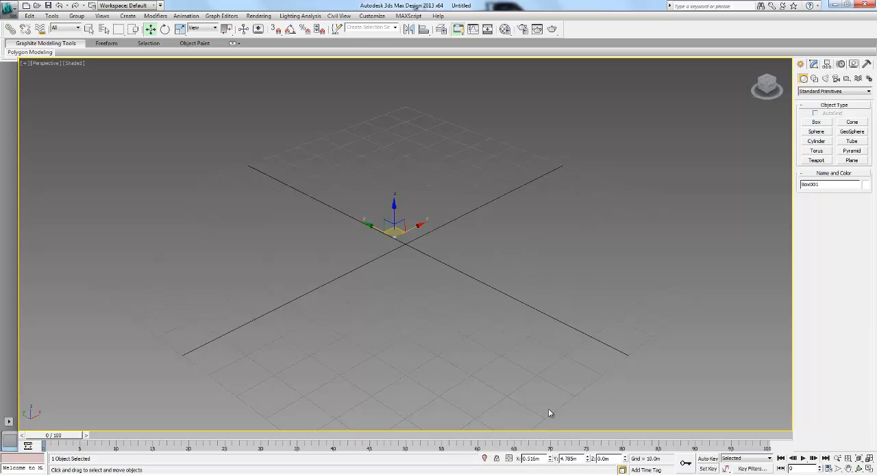
{"action": "right_click", "coordinate": [550, 460]}
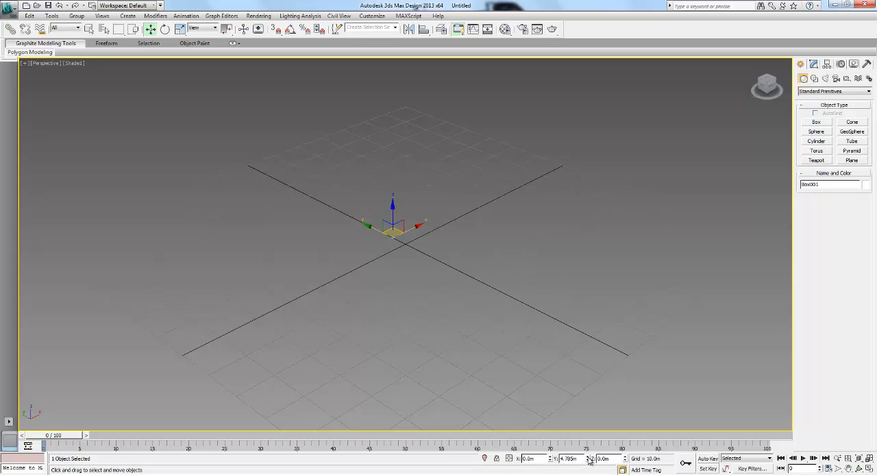
{"action": "right_click", "coordinate": [587, 459]}
- Frame the box in the Perspective view and inspect how its near corner is displayed from several angles and distances
{"action": "middle_click_drag", "start_coordinate": [522, 315], "coordinate": [539, 319]}
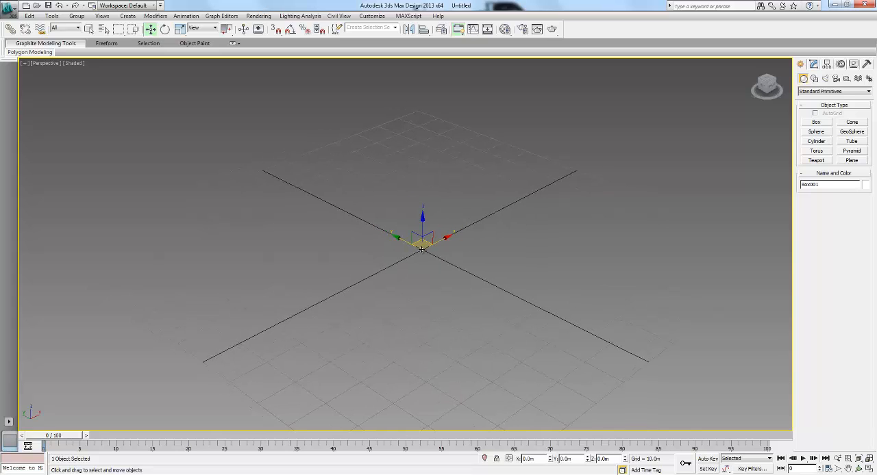
{"action": "key", "text": "z"}
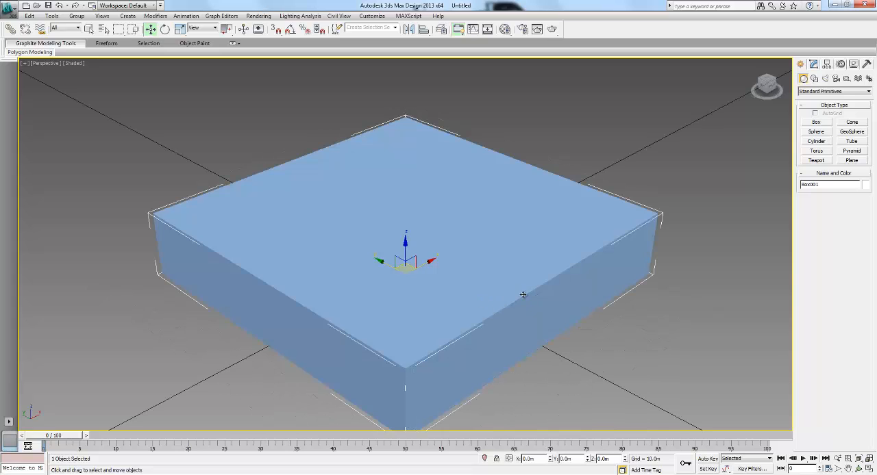
{"action": "middle_click_drag", "start_coordinate": [466, 256], "coordinate": [463, 227]}
{"action": "middle_click_drag", "start_coordinate": [448, 260], "coordinate": [474, 258], "text": "alt"}
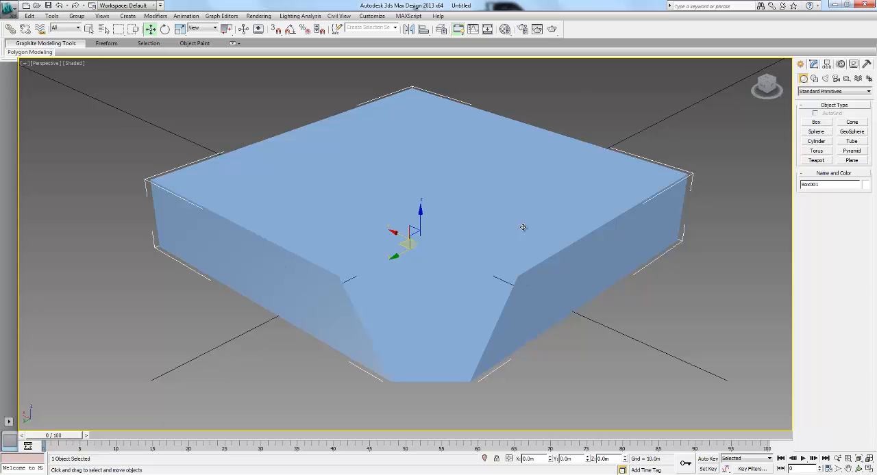
{"action": "middle_click_drag", "start_coordinate": [473, 282], "coordinate": [477, 266], "text": "alt"}
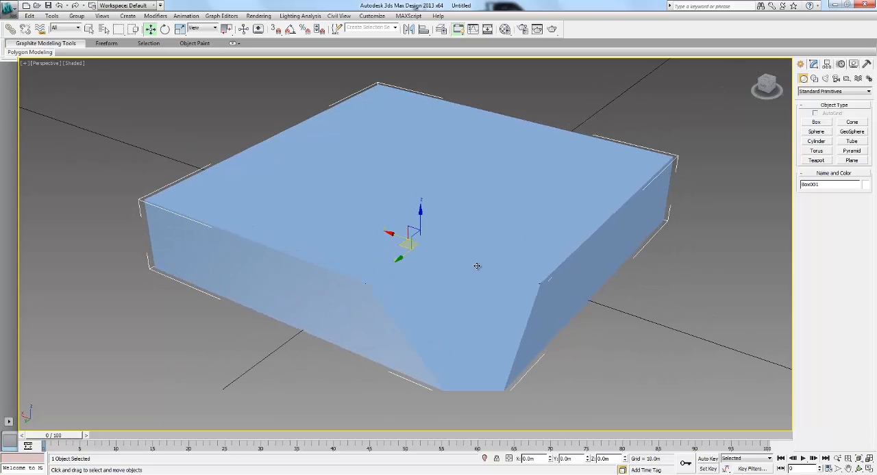
{"action": "key", "text": "alt+z"}
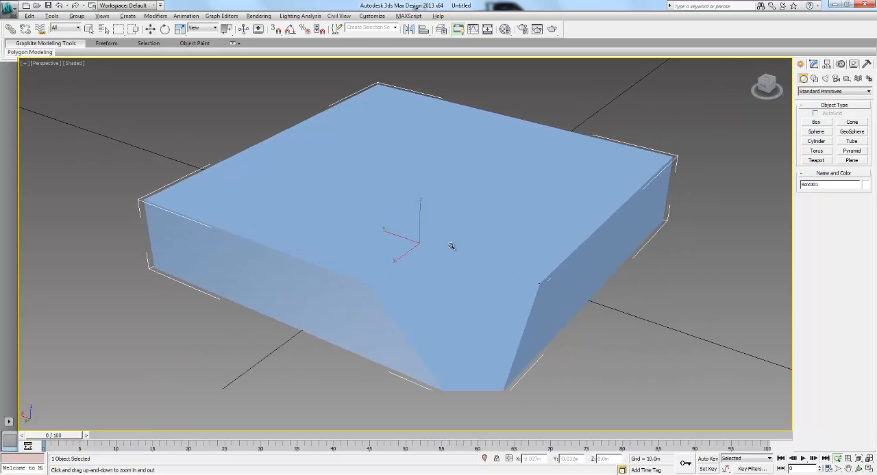
{"action": "left_click_drag", "start_coordinate": [452, 247], "coordinate": [514, 231]}
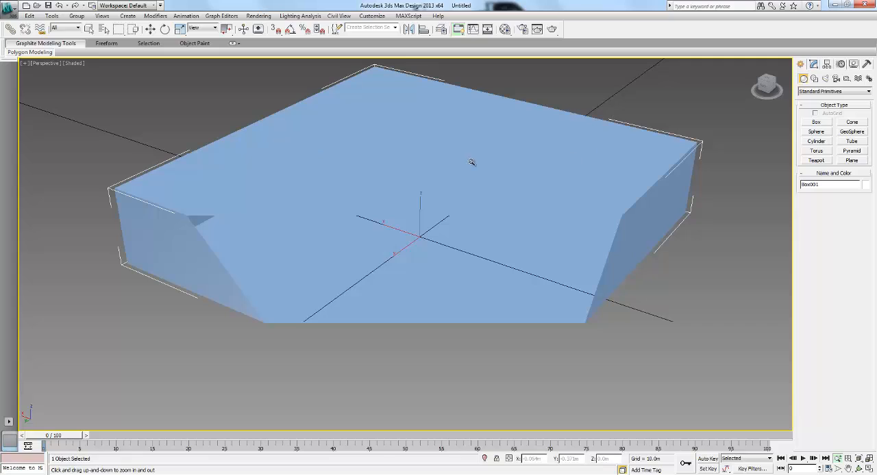
{"action": "key", "text": "w"}
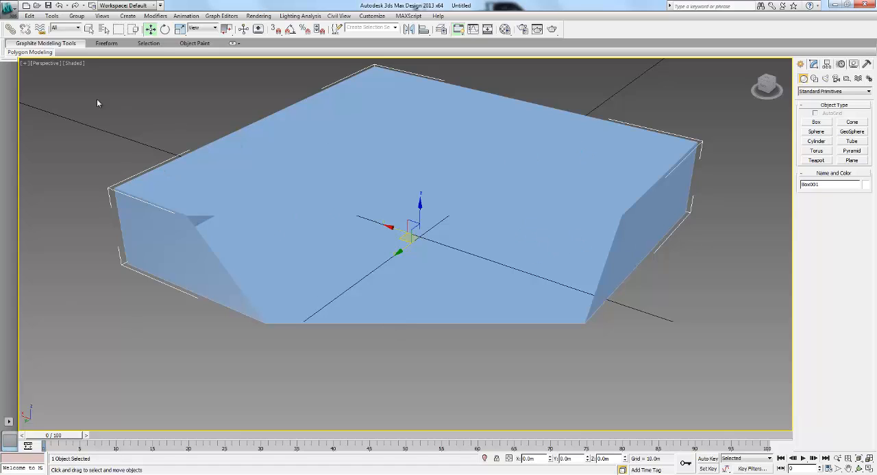
- Enable viewport clipping in the Perspective view and lower the near clipping limit to its minimum, checking the box up close
{"action": "left_click", "coordinate": [46, 63]}
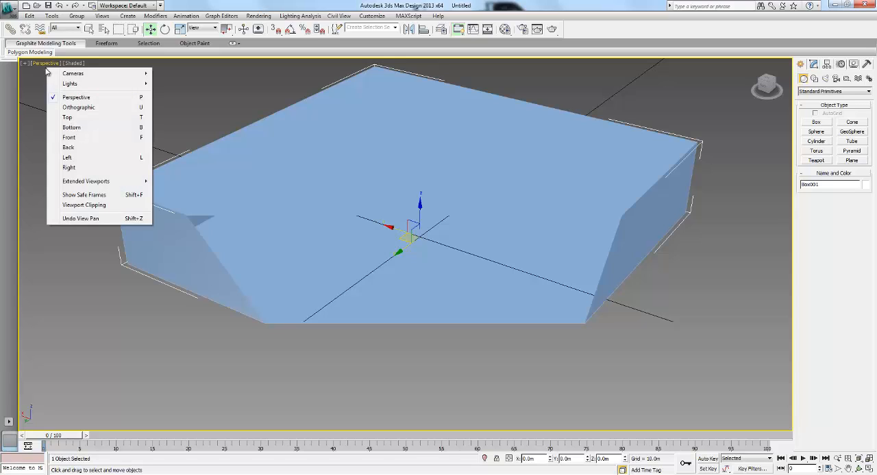
{"action": "left_click", "coordinate": [80, 207]}
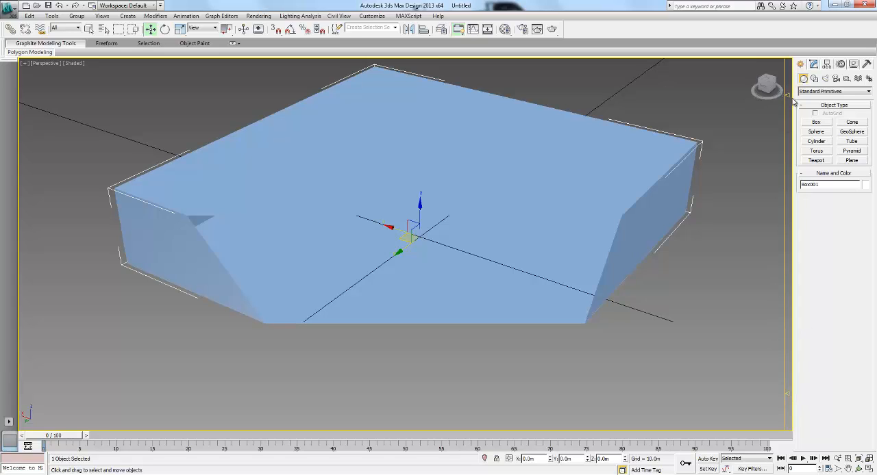
{"action": "left_click_drag", "start_coordinate": [788, 394], "coordinate": [789, 429]}
{"action": "middle_click_drag", "start_coordinate": [497, 230], "coordinate": [408, 178], "text": "ctrl+alt"}
{"action": "scroll", "coordinate": [461, 245], "scroll_direction": "up", "scroll_amount": 6}
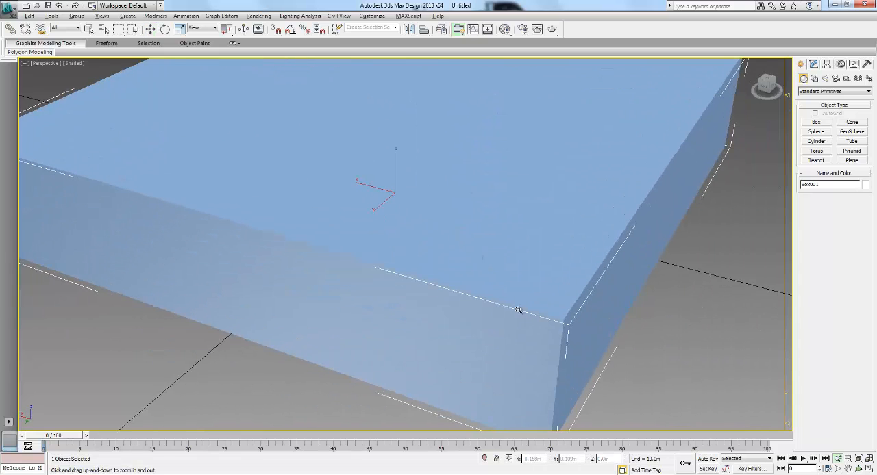
- Examine the box's near corner and edges in the Perspective view from close up and farther away
{"action": "middle_click_drag", "start_coordinate": [518, 309], "coordinate": [488, 288], "text": "alt"}
{"action": "scroll", "coordinate": [489, 284], "scroll_direction": "up", "scroll_amount": 3}
{"action": "scroll", "coordinate": [490, 279], "scroll_direction": "down", "scroll_amount": 2}
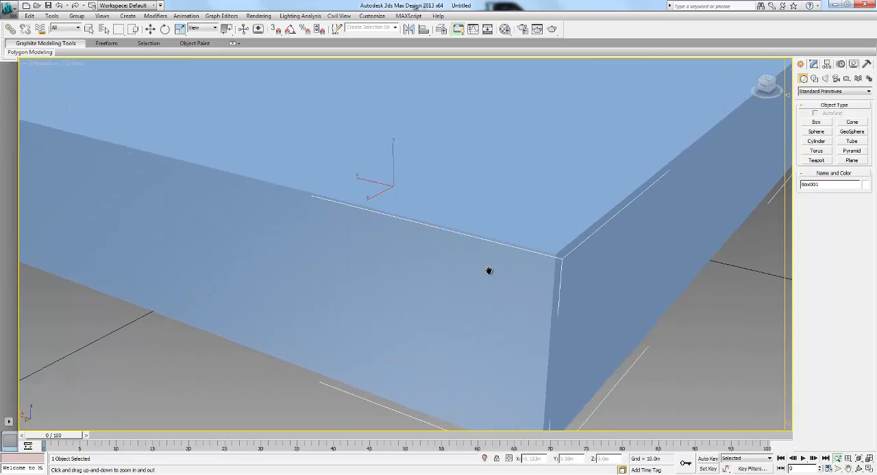
{"action": "scroll", "coordinate": [491, 272], "scroll_direction": "down", "scroll_amount": 5}
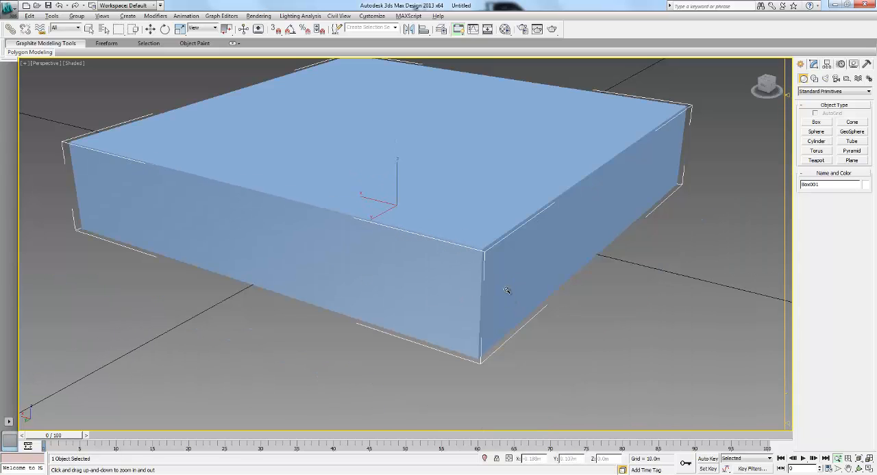
{"action": "middle_click_drag", "start_coordinate": [507, 291], "coordinate": [496, 310], "text": "alt"}
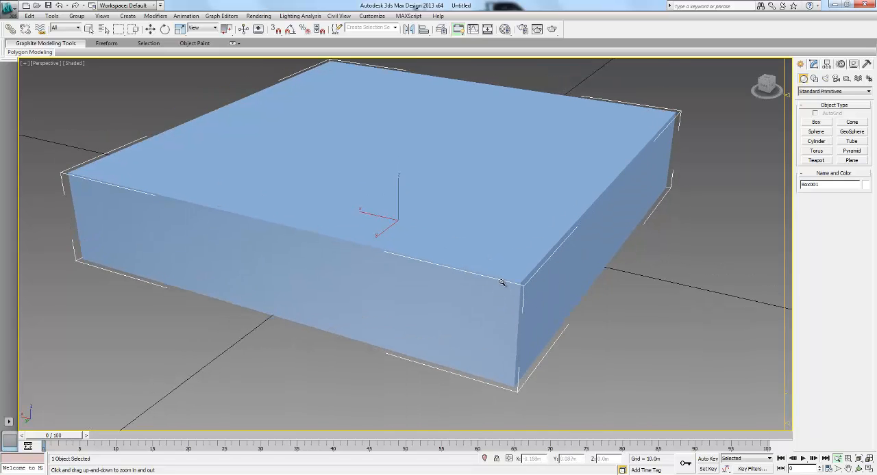
{"action": "scroll", "coordinate": [502, 278], "scroll_direction": "down", "scroll_amount": 1}
{"action": "middle_click_drag", "start_coordinate": [477, 265], "coordinate": [478, 253]}
{"action": "key", "text": "w"}
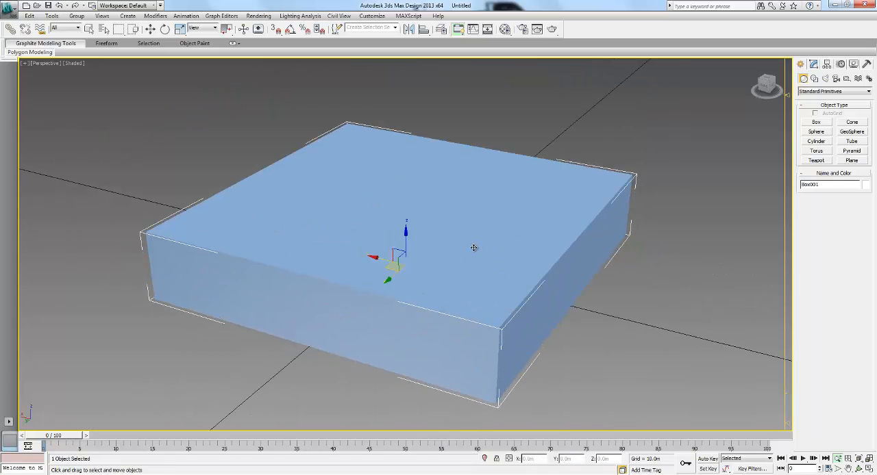
- Hide the selection brackets around the box and display the shaded view with edged faces
{"action": "middle_click_drag", "start_coordinate": [660, 251], "coordinate": [634, 250]}
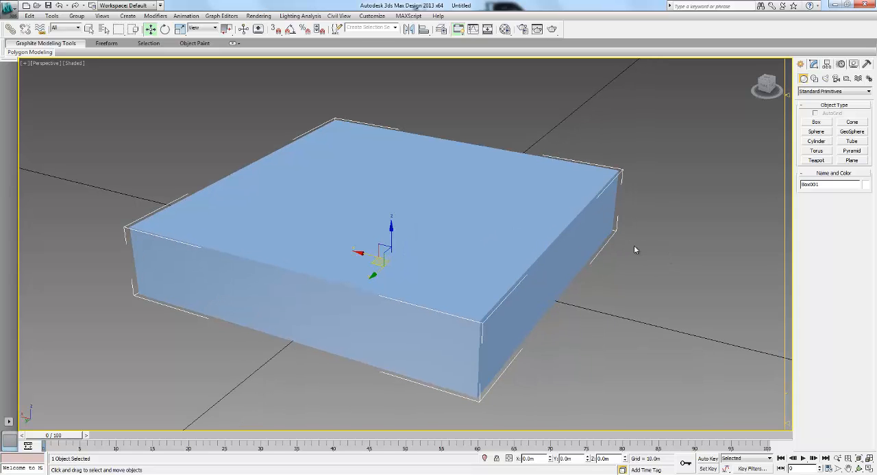
{"action": "middle_click_drag", "start_coordinate": [535, 242], "coordinate": [543, 238]}
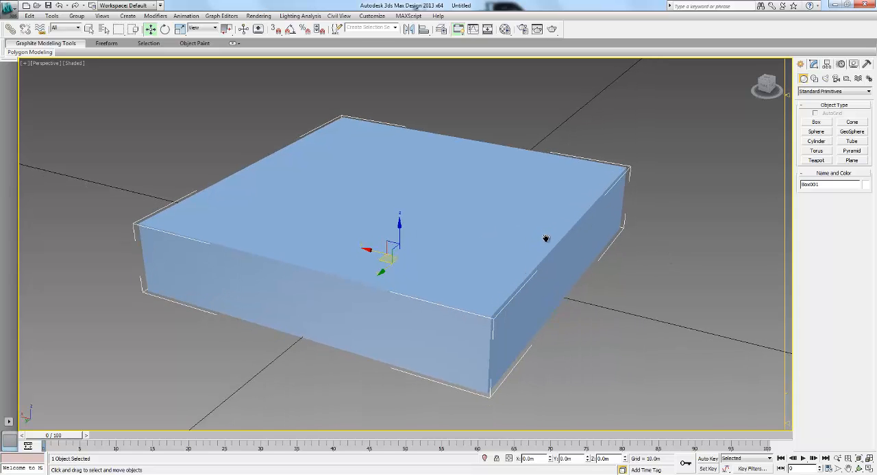
{"action": "key", "text": "j"}
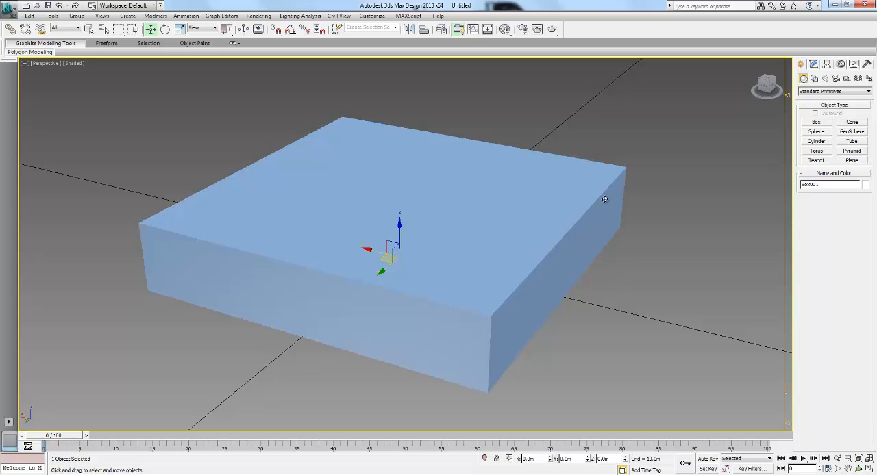
{"action": "key", "text": "F4"}
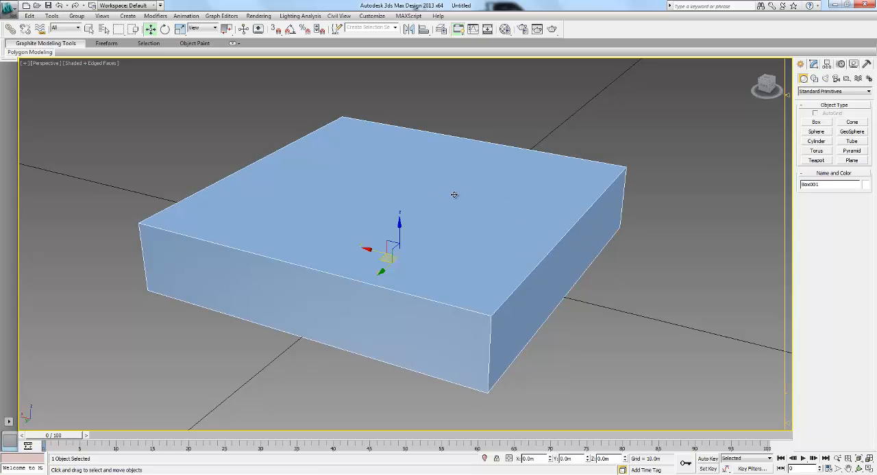
- Subdivide the box with 6 length segments, 5 width segments and 2 height segments
{"action": "mouse_move", "coordinate": [455, 196]}
{"action": "middle_mouse_down", "text": "alt"}
{"action": "mouse_move", "coordinate": [472, 170]}
{"action": "mouse_move", "coordinate": [374, 185]}
{"action": "mouse_move", "coordinate": [431, 185]}
{"action": "middle_mouse_up", "text": "alt"}
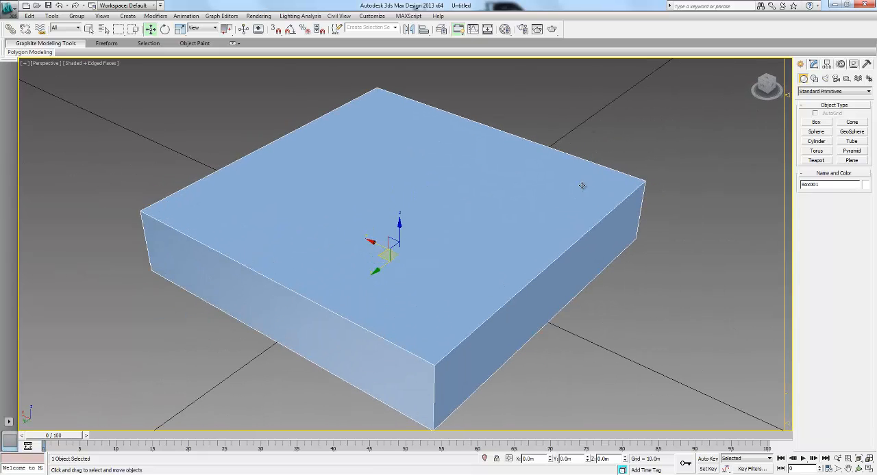
{"action": "middle_click_drag", "start_coordinate": [484, 182], "coordinate": [476, 177], "text": "alt"}
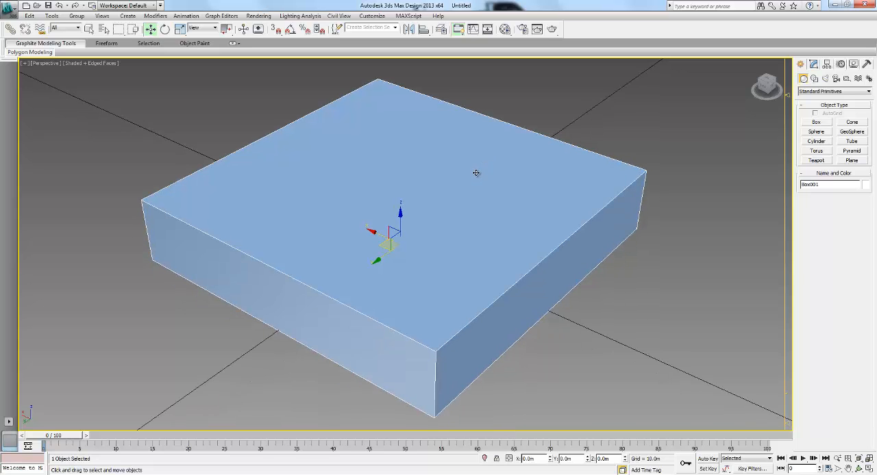
{"action": "key", "text": "alt+z"}
{"action": "left_click_drag", "start_coordinate": [425, 169], "coordinate": [425, 178]}
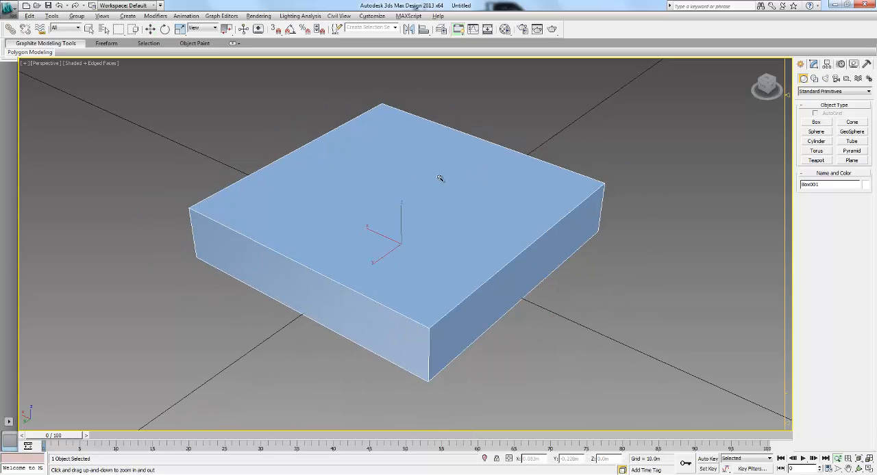
{"action": "middle_click_drag", "start_coordinate": [440, 178], "coordinate": [382, 172], "text": "alt"}
{"action": "key", "text": "w"}
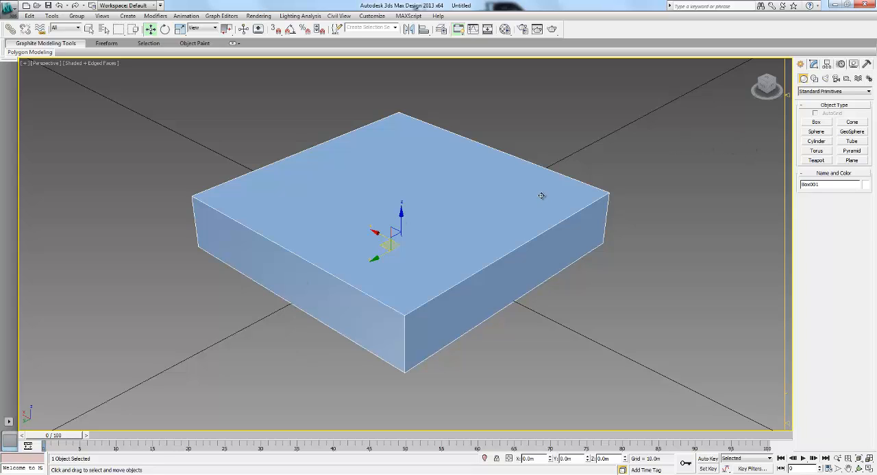
{"action": "left_click", "coordinate": [813, 64]}
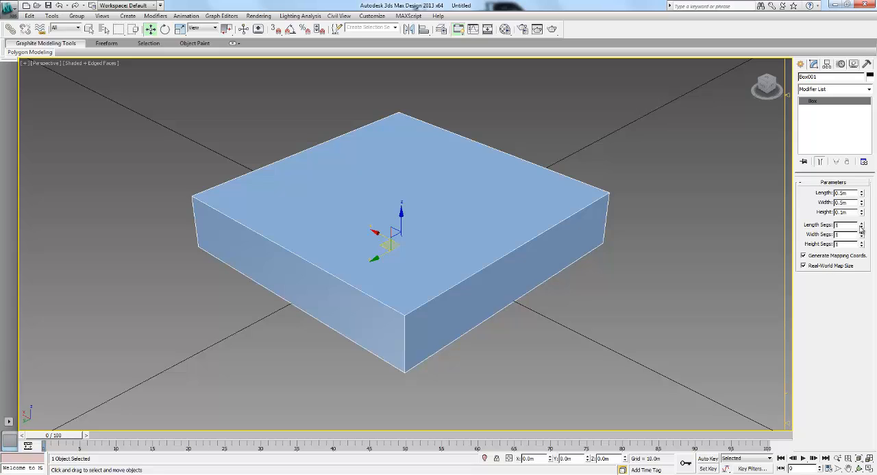
{"action": "left_click_drag", "start_coordinate": [861, 224], "coordinate": [863, 202]}
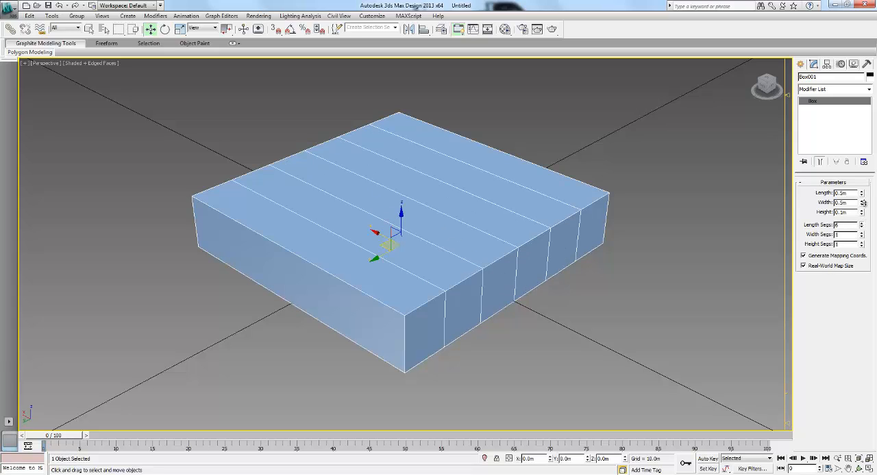
{"action": "left_click_drag", "start_coordinate": [863, 235], "coordinate": [863, 216]}
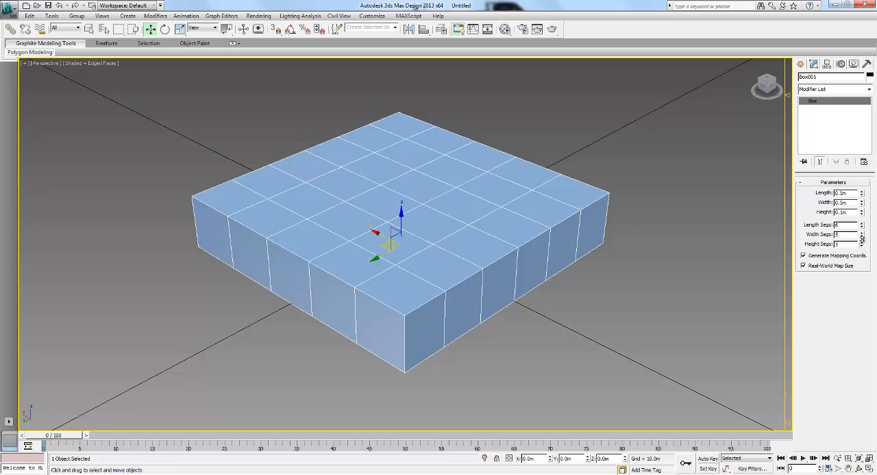
{"action": "left_click", "coordinate": [862, 241]}
- Add a TurboSmooth modifier to the box with 2 iterations
{"action": "left_click", "coordinate": [812, 90]}
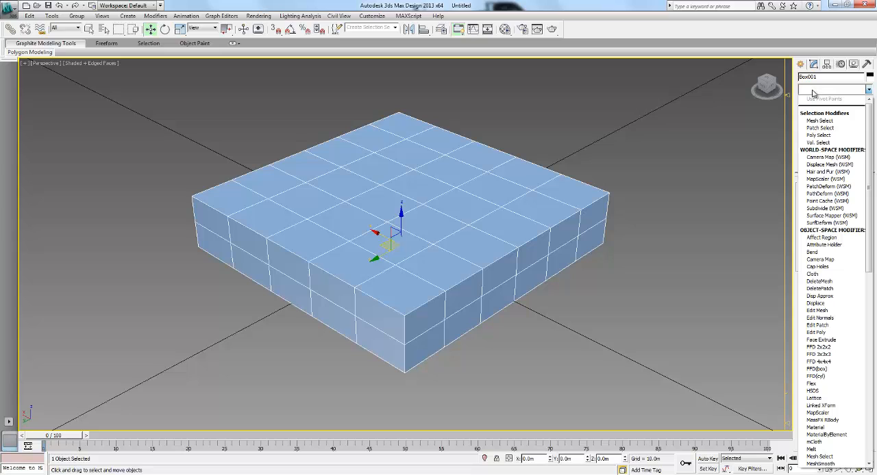
{"action": "key", "text": "t"}
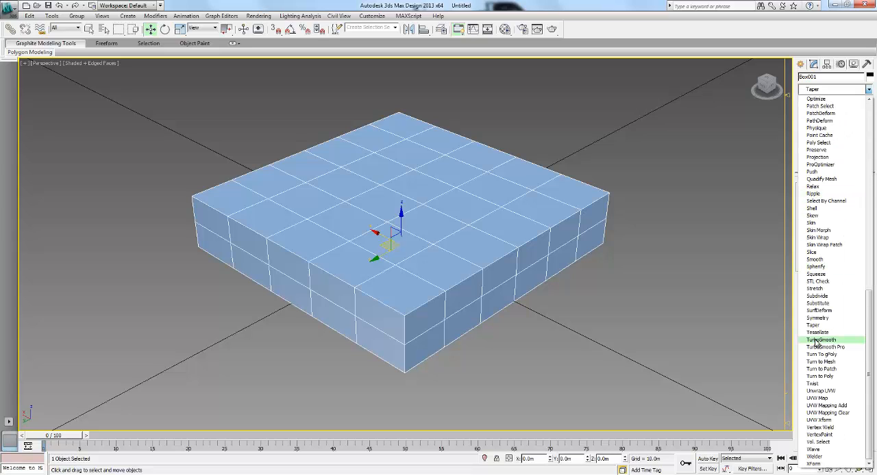
{"action": "left_click", "coordinate": [819, 340]}
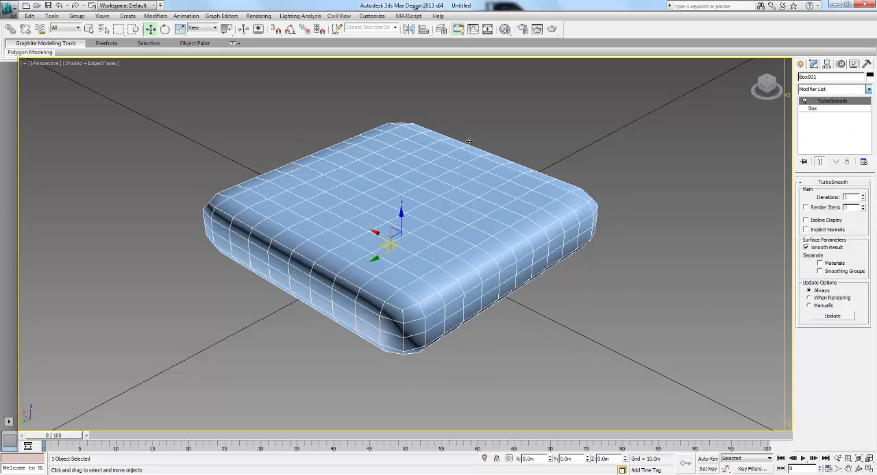
{"action": "left_click", "coordinate": [863, 196]}
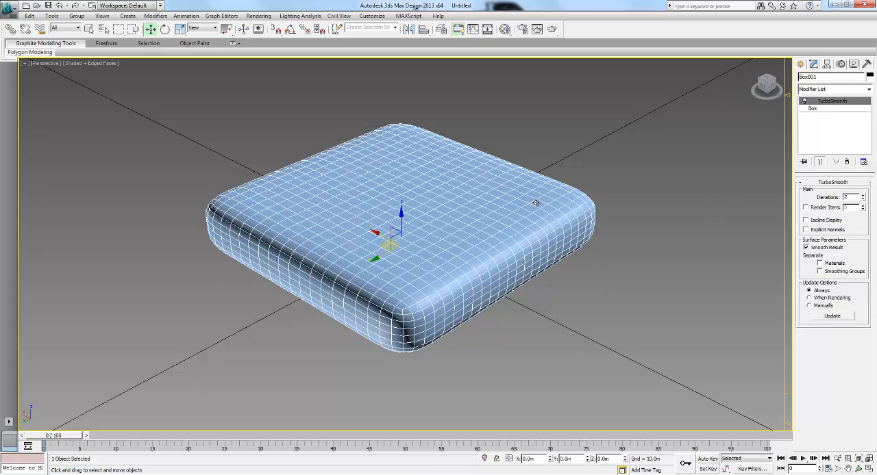
- Add an FFD 3x3x3 modifier above TurboSmooth and enter its Control Points level
{"action": "middle_click_drag", "start_coordinate": [436, 203], "coordinate": [457, 200], "text": "alt"}
{"action": "left_click", "coordinate": [827, 94]}
{"action": "type", "text": "t"}
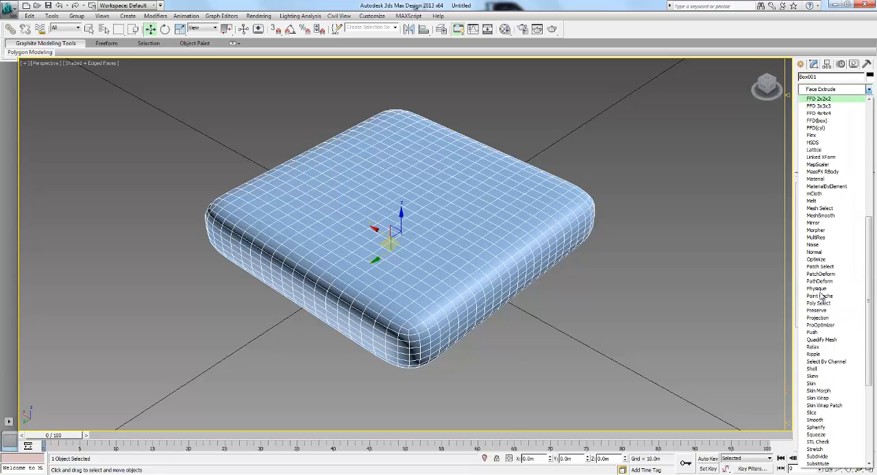
{"action": "type", "text": "f"}
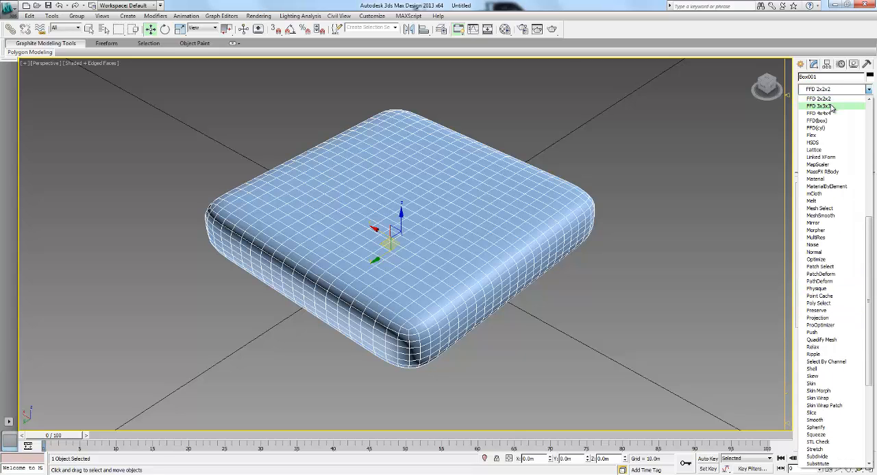
{"action": "left_click", "coordinate": [819, 107]}
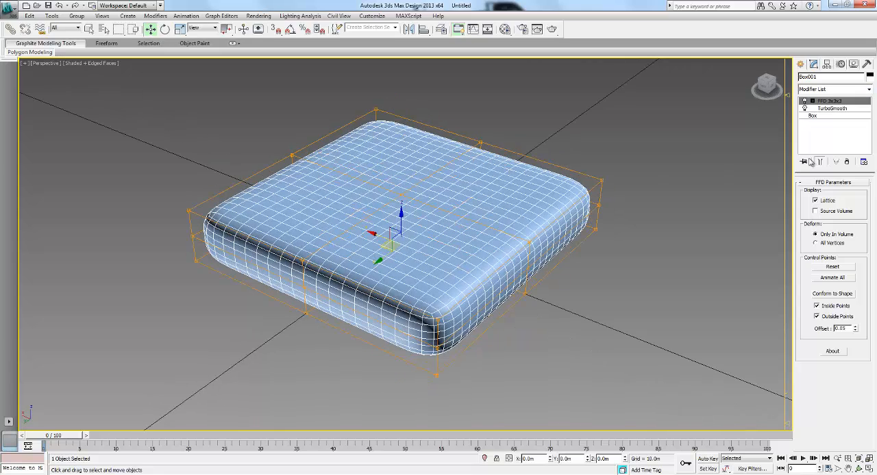
{"action": "left_click", "coordinate": [811, 101]}
{"action": "left_click", "coordinate": [835, 108]}
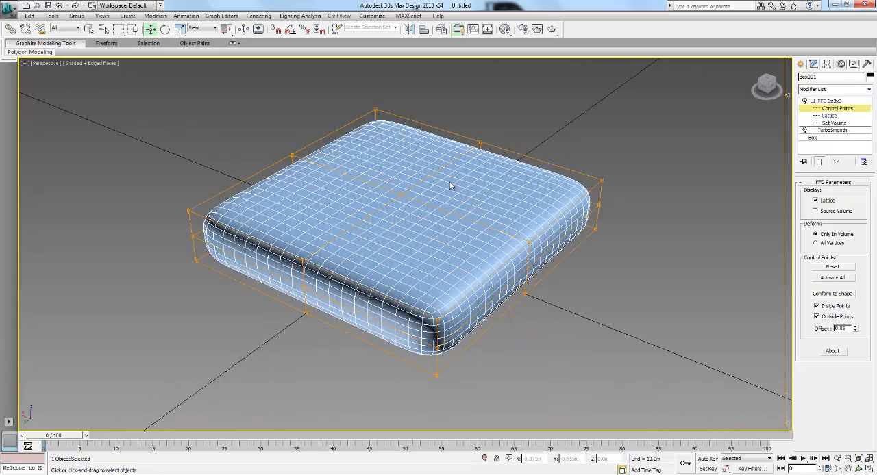
- Raise the lattice's top centre control point well above the box so its upper face bulges
{"action": "middle_click_drag", "start_coordinate": [508, 222], "coordinate": [503, 229], "text": "alt"}
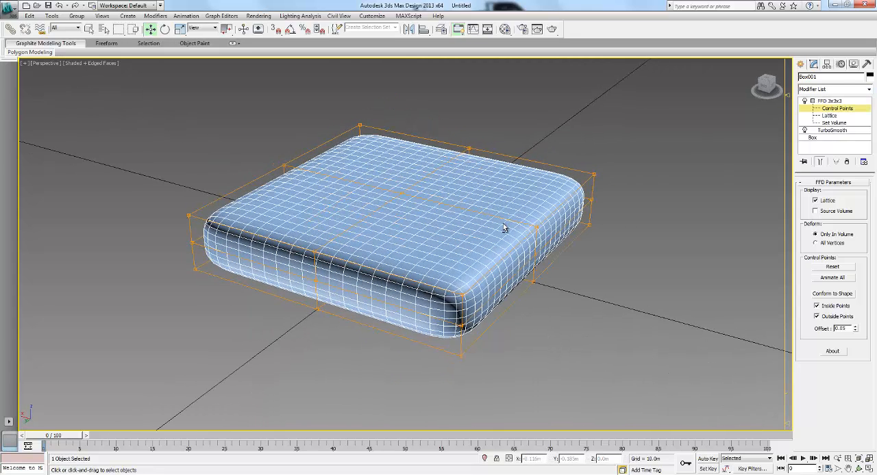
{"action": "left_click", "coordinate": [394, 191]}
{"action": "left_click_drag", "start_coordinate": [404, 158], "coordinate": [402, 89]}
- Pull the mid-height centre control point of the negative X side in to about X -0.199 m, and the positive Y side's one inward
{"action": "middle_click_drag", "start_coordinate": [513, 248], "coordinate": [506, 303], "text": "alt"}
{"action": "left_click", "coordinate": [491, 293]}
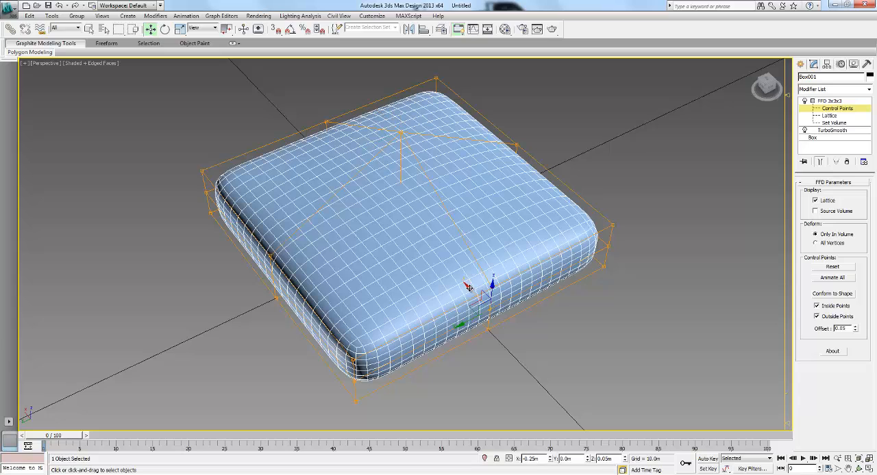
{"action": "left_click_drag", "start_coordinate": [467, 286], "coordinate": [449, 267]}
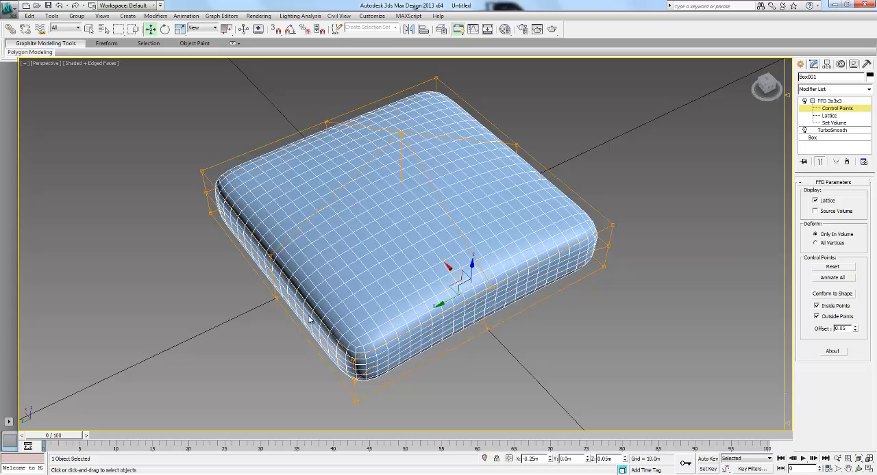
{"action": "middle_click_drag", "start_coordinate": [303, 289], "coordinate": [268, 280], "text": "alt"}
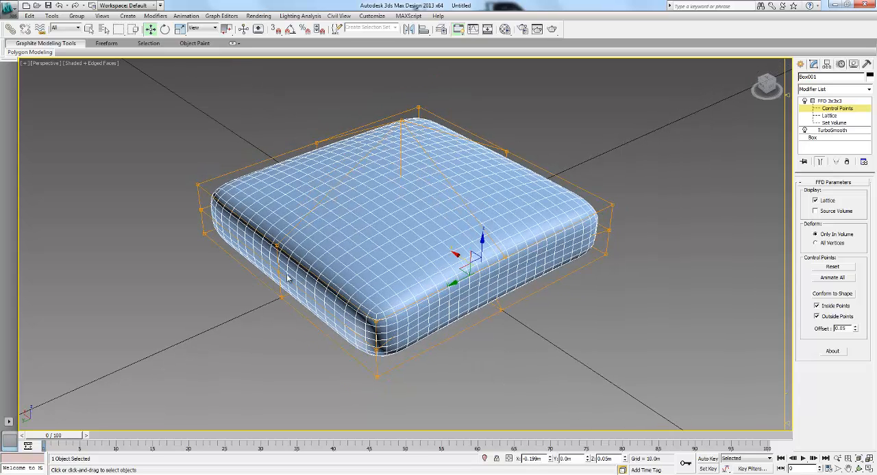
{"action": "left_click", "coordinate": [274, 271]}
{"action": "left_click_drag", "start_coordinate": [274, 273], "coordinate": [279, 278]}
- Pull the mid-height centre control point of the negative Y side inward to about Y -0.206 m
{"action": "middle_click_drag", "start_coordinate": [492, 276], "coordinate": [413, 265], "text": "alt"}
{"action": "left_click", "coordinate": [492, 283]}
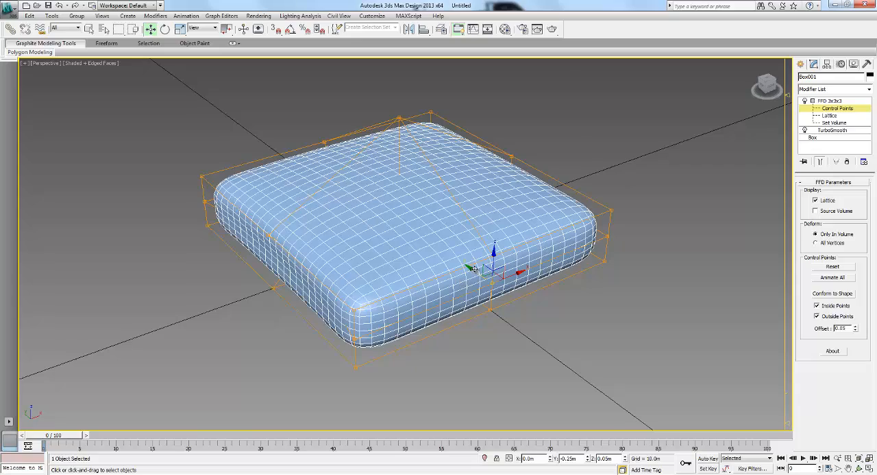
{"action": "left_click_drag", "start_coordinate": [472, 268], "coordinate": [456, 260]}
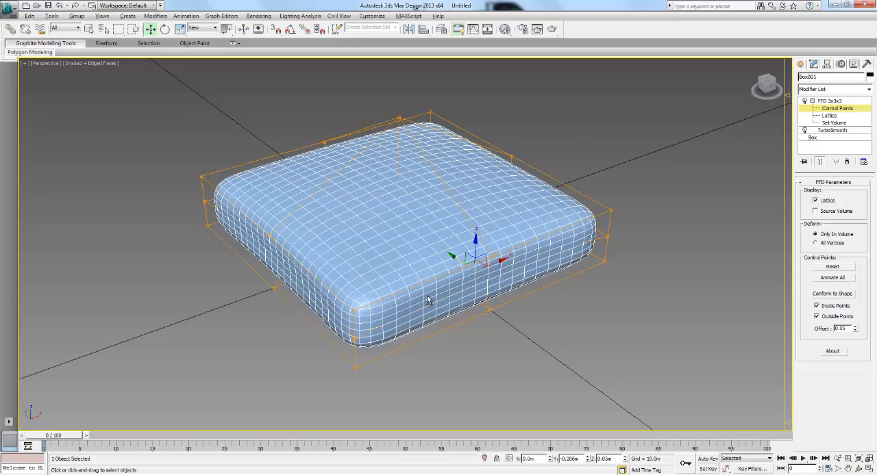
- Pull the mid-height control point at the negative X, negative Y corner outward to about X -0.277 m, Y -0.282 m
{"action": "middle_click_drag", "start_coordinate": [427, 300], "coordinate": [492, 302], "text": "alt"}
{"action": "middle_click_drag", "start_coordinate": [436, 304], "coordinate": [615, 279], "text": "alt"}
{"action": "left_click", "coordinate": [601, 273]}
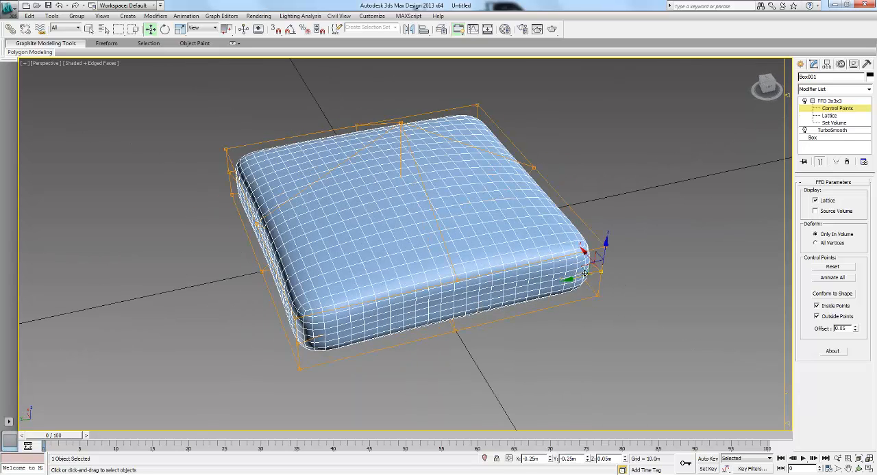
{"action": "left_click_drag", "start_coordinate": [586, 267], "coordinate": [610, 274]}
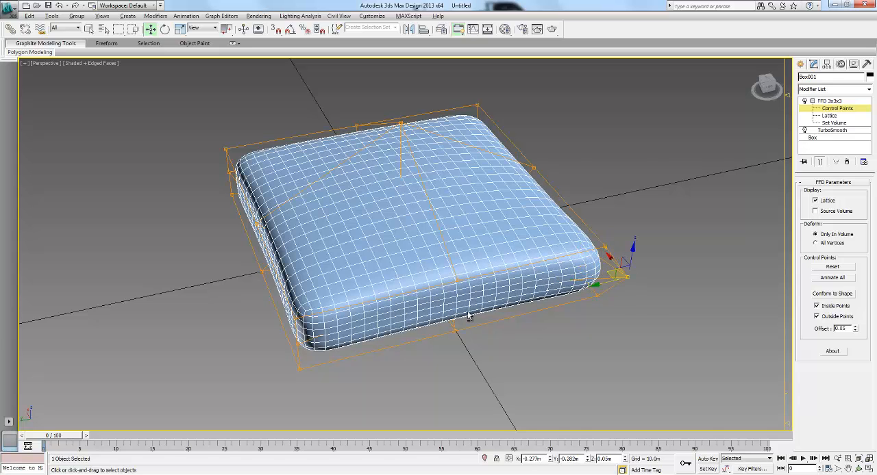
{"action": "middle_click_drag", "start_coordinate": [470, 308], "coordinate": [395, 346], "text": "alt"}
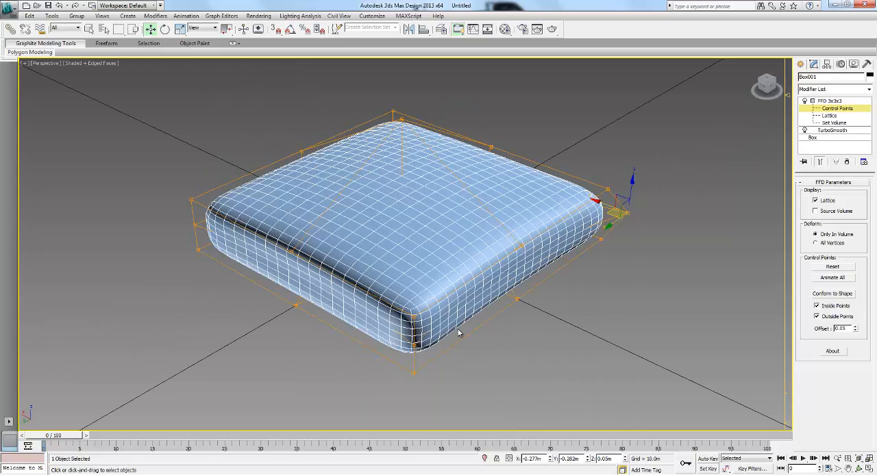
{"action": "left_click", "coordinate": [413, 345]}
{"action": "middle_click_drag", "start_coordinate": [572, 308], "coordinate": [530, 328]}
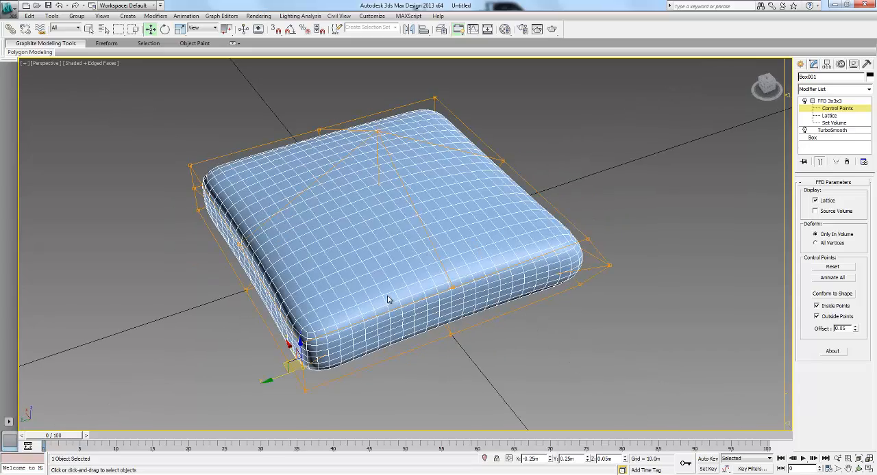
{"action": "middle_click_drag", "start_coordinate": [358, 301], "coordinate": [346, 262], "text": "alt"}
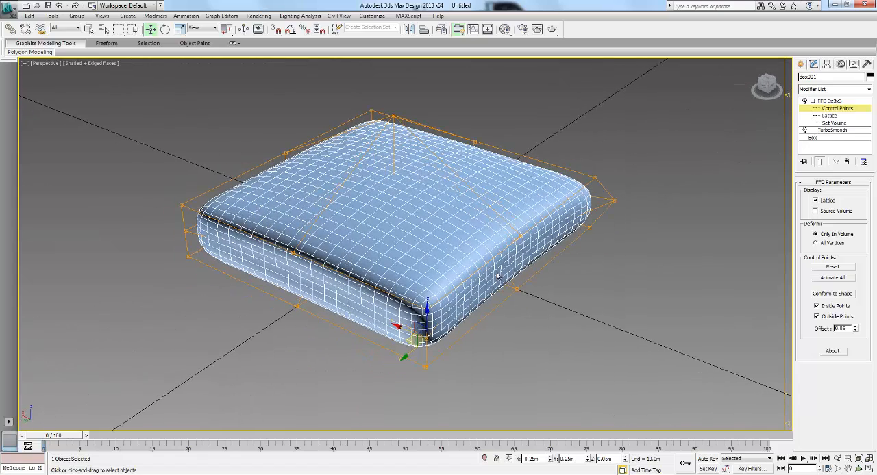
{"action": "middle_click_drag", "start_coordinate": [603, 234], "coordinate": [597, 244], "text": "alt"}
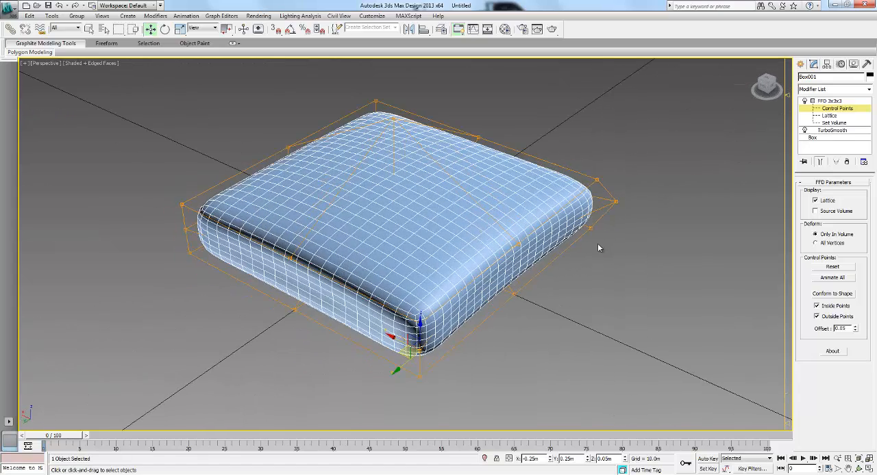
- Leave control-point editing, deselect the box and turn off edged faces in the perspective view
{"action": "left_click", "coordinate": [837, 116]}
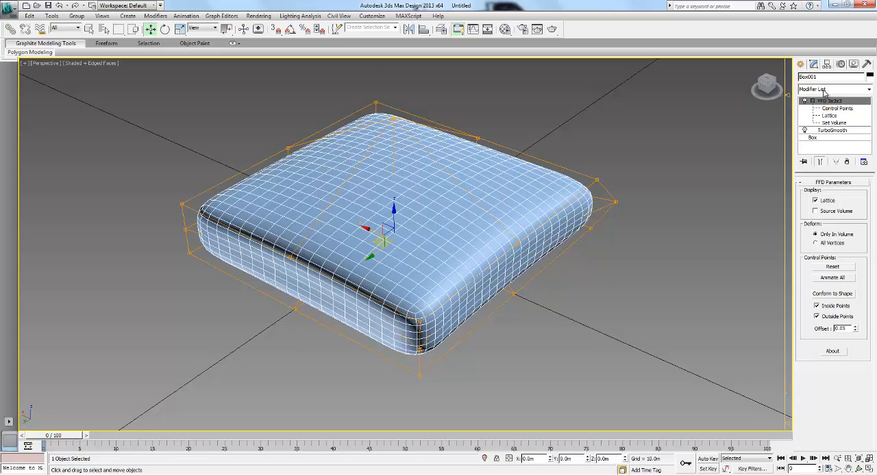
{"action": "left_click", "coordinate": [825, 90]}
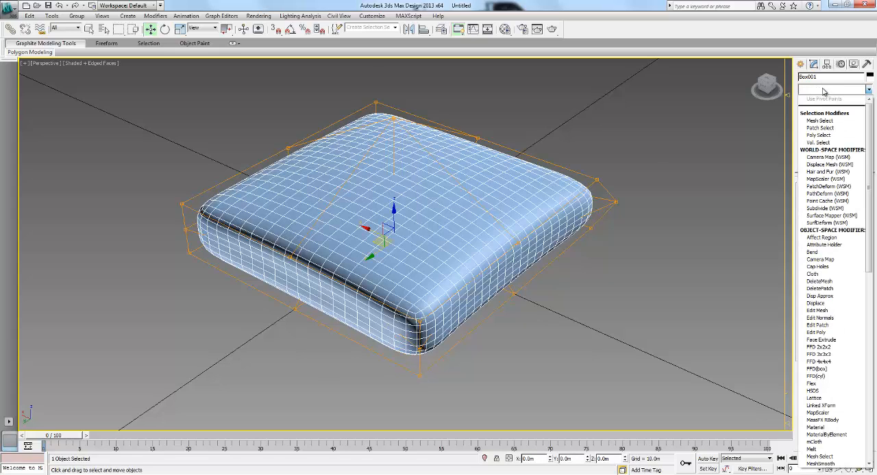
{"action": "left_click", "coordinate": [572, 202]}
{"action": "left_click", "coordinate": [628, 198]}
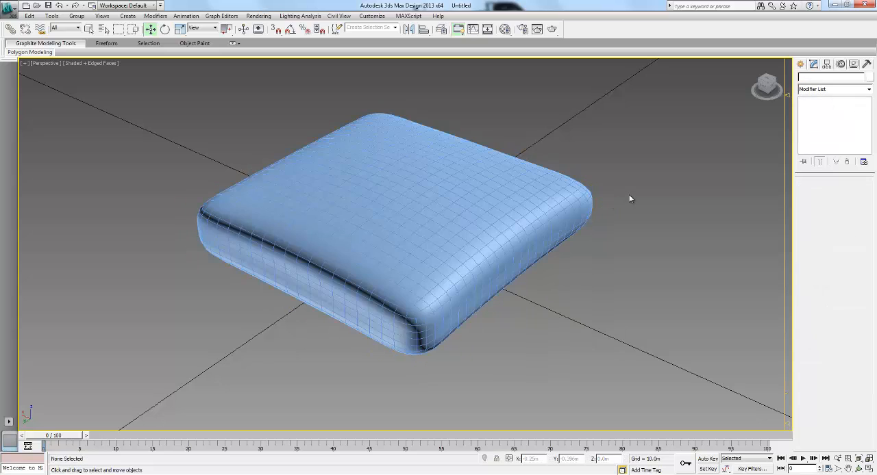
{"action": "key", "text": "F4"}
{"action": "middle_click_drag", "start_coordinate": [485, 266], "coordinate": [489, 235], "text": "alt"}
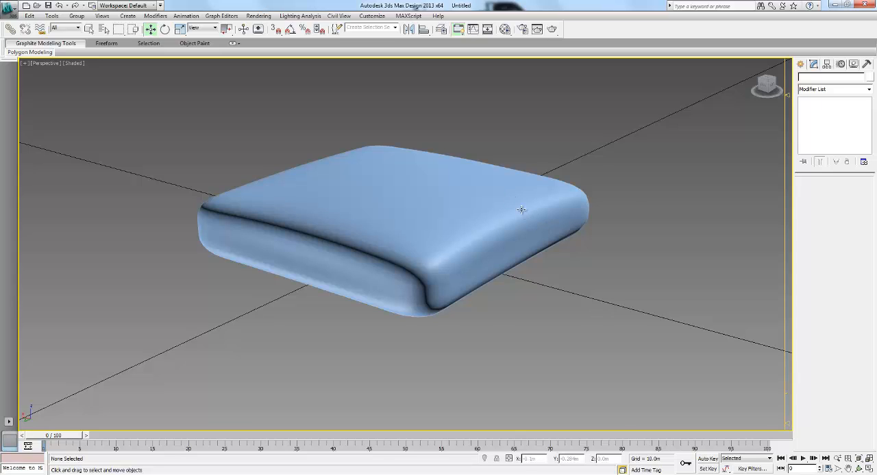
{"action": "middle_click_drag", "start_coordinate": [520, 211], "coordinate": [518, 215], "text": "alt"}
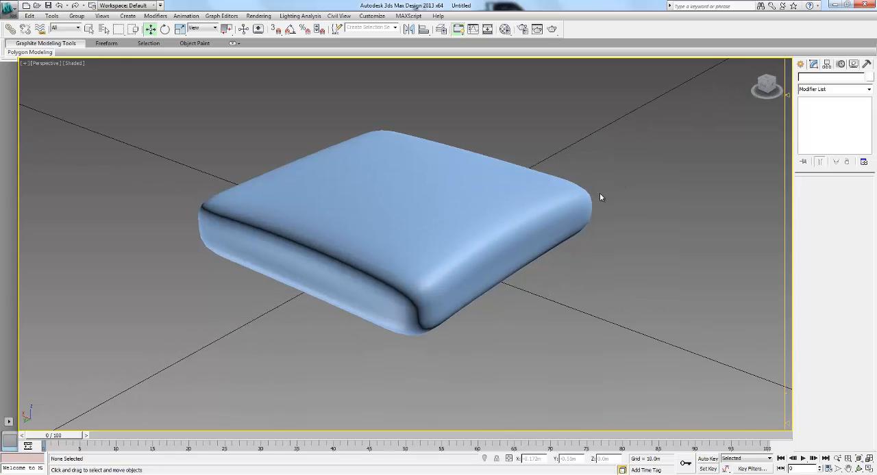
{"action": "middle_click_drag", "start_coordinate": [600, 193], "coordinate": [602, 200], "text": "alt"}
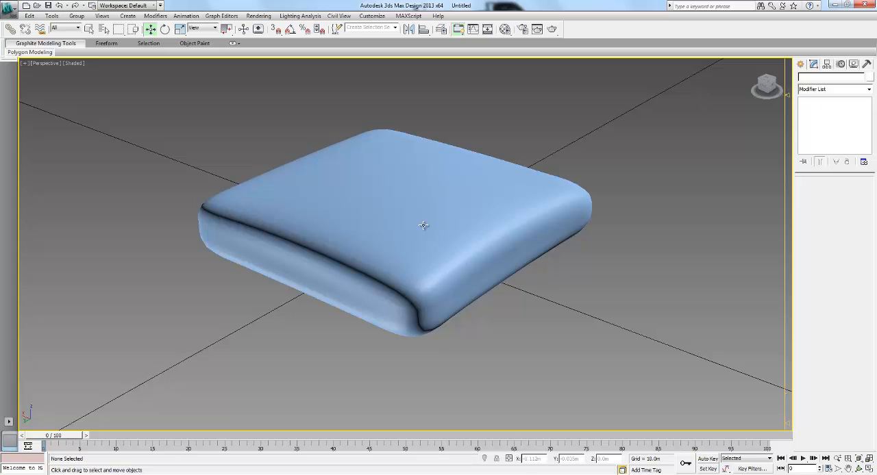
{"action": "left_click", "coordinate": [360, 298]}
{"action": "left_click", "coordinate": [691, 210]}
- Switch to Firefox and open the reference photo of the red plaid and cream pillows in the Facebook photo stream
{"action": "key", "text": "alt+Tab"}
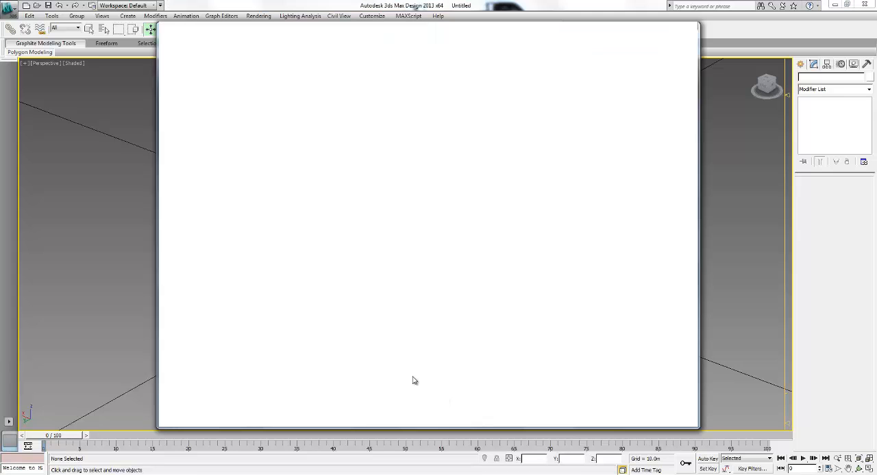
{"action": "scroll", "coordinate": [486, 338], "scroll_direction": "down", "scroll_amount": 3}
{"action": "scroll", "coordinate": [485, 339], "scroll_direction": "down", "scroll_amount": 5}
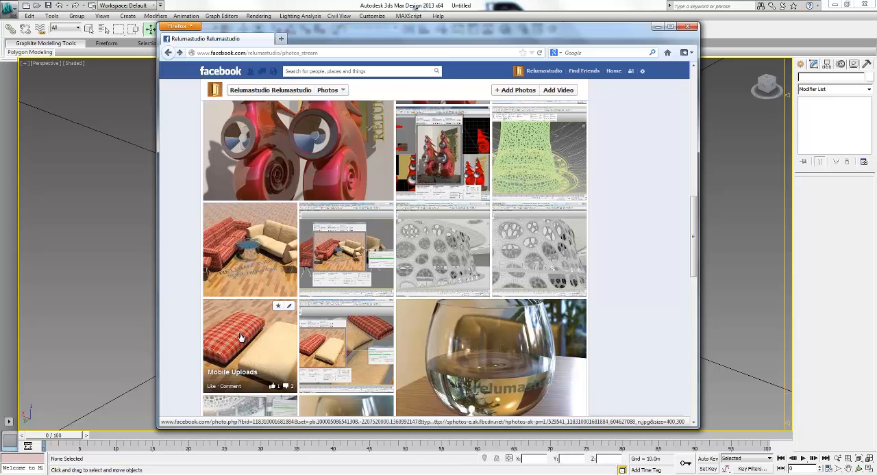
{"action": "left_click", "coordinate": [243, 350]}
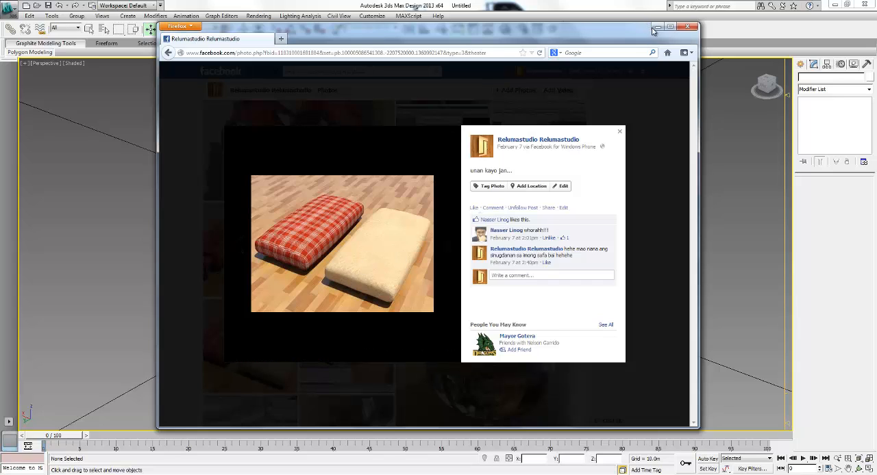
- Open Google Images in a new browser tab and search for "clouds"
{"action": "left_click", "coordinate": [281, 38]}
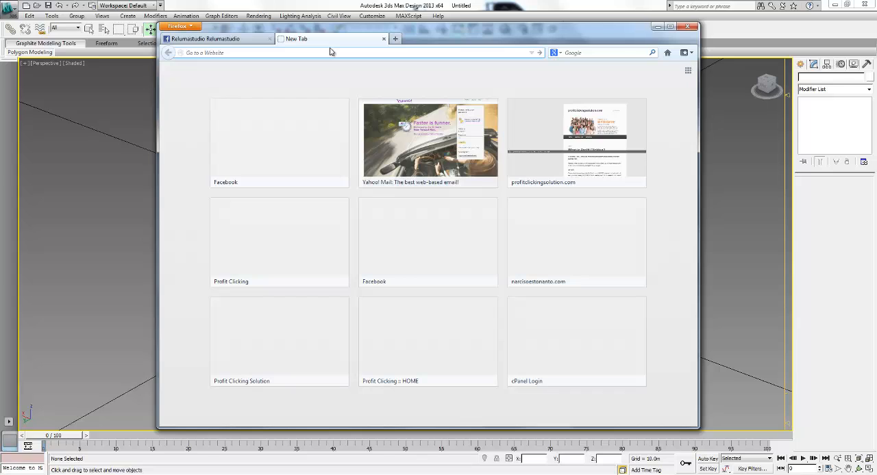
{"action": "type", "text": "googl"}
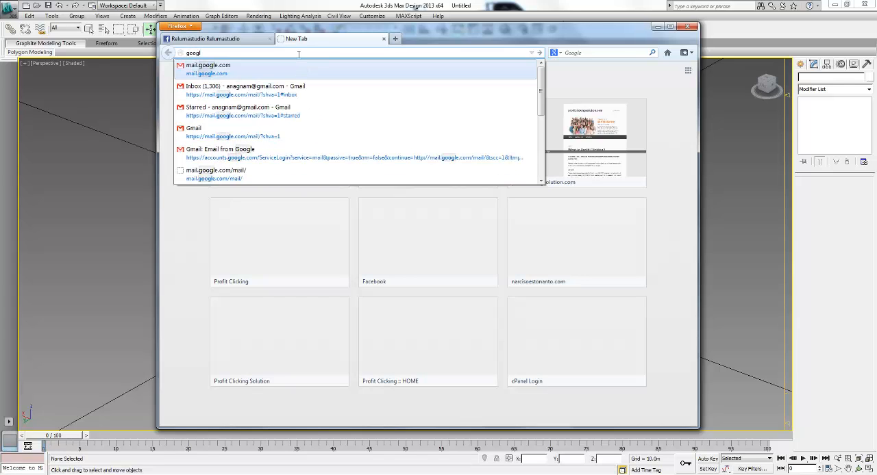
{"action": "type", "text": "e.com"}
{"action": "key", "text": "Return"}
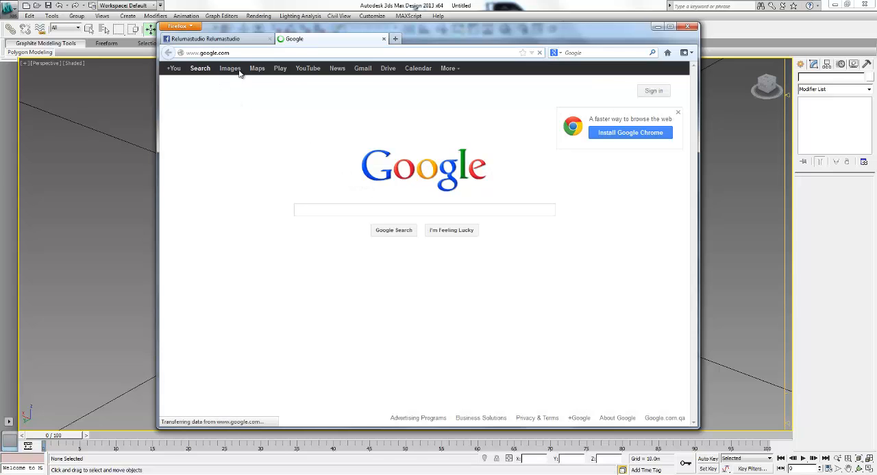
{"action": "left_click", "coordinate": [230, 68]}
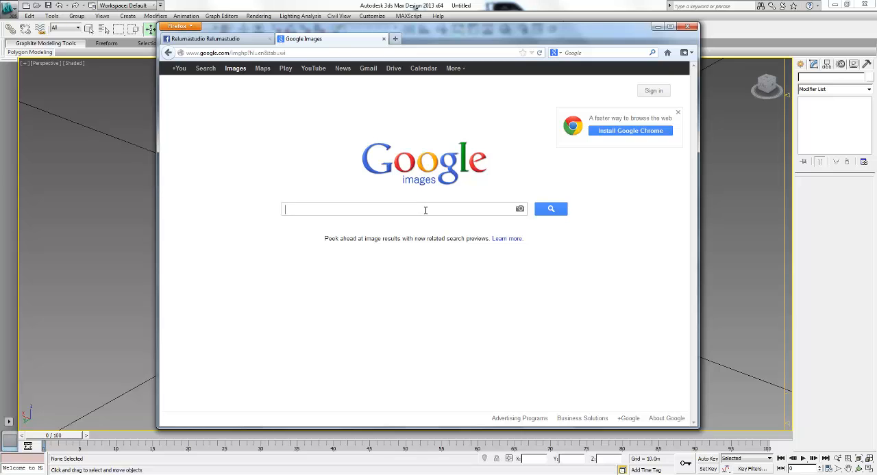
{"action": "type", "text": "clouds"}
{"action": "key", "text": "Return"}
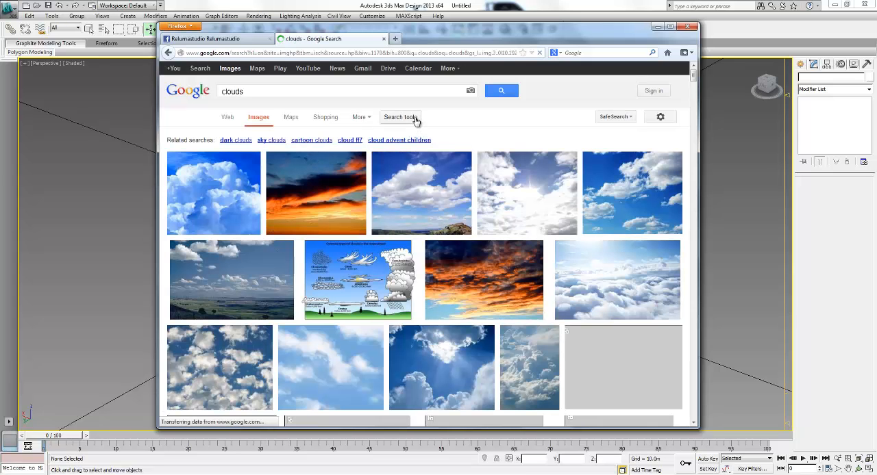
- Filter the cloud image results to Black and white
{"action": "left_click", "coordinate": [411, 117]}
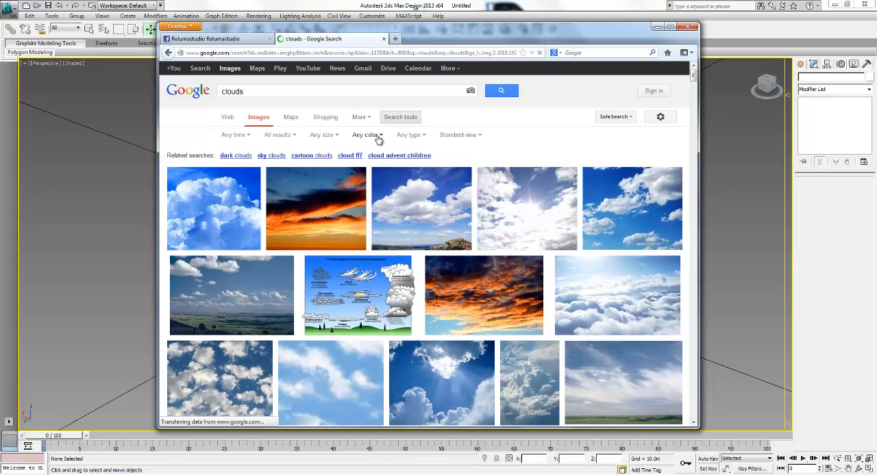
{"action": "left_click", "coordinate": [374, 136]}
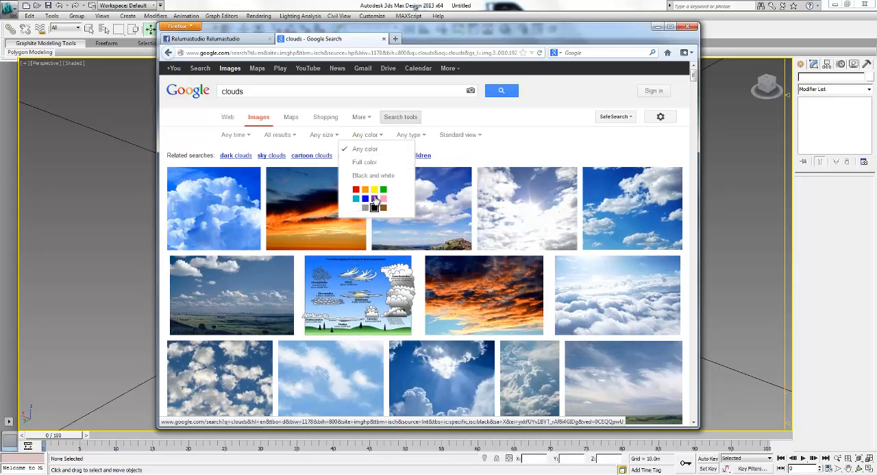
{"action": "left_click", "coordinate": [373, 175]}
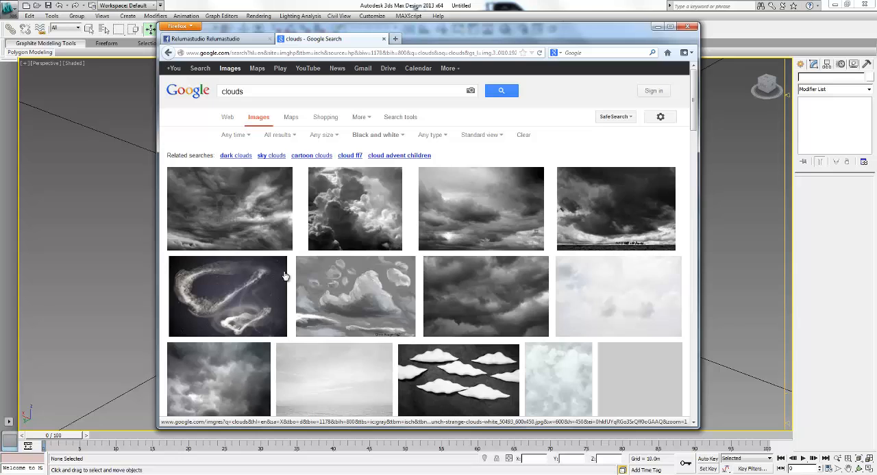
- Save an evenly textured grey cloud image from the results to the Desktop as the JPEG "images"
{"action": "scroll", "coordinate": [285, 275], "scroll_direction": "down", "scroll_amount": 1}
{"action": "scroll", "coordinate": [285, 276], "scroll_direction": "down", "scroll_amount": 3}
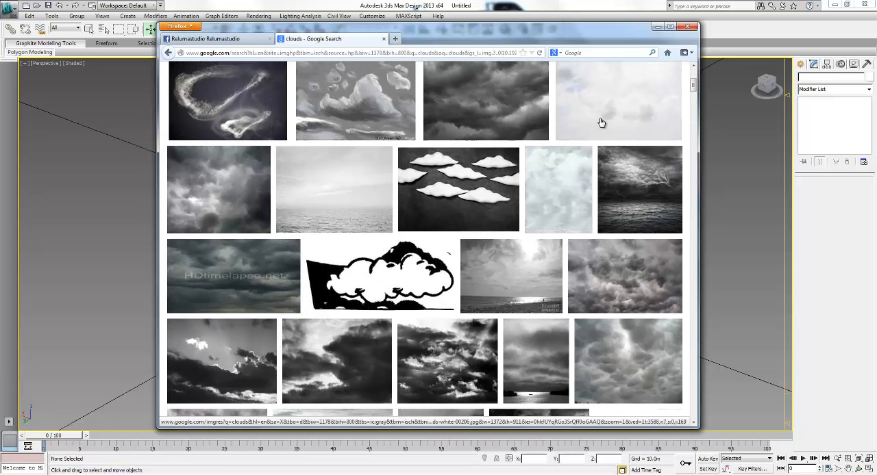
{"action": "scroll", "coordinate": [599, 130], "scroll_direction": "up", "scroll_amount": 1}
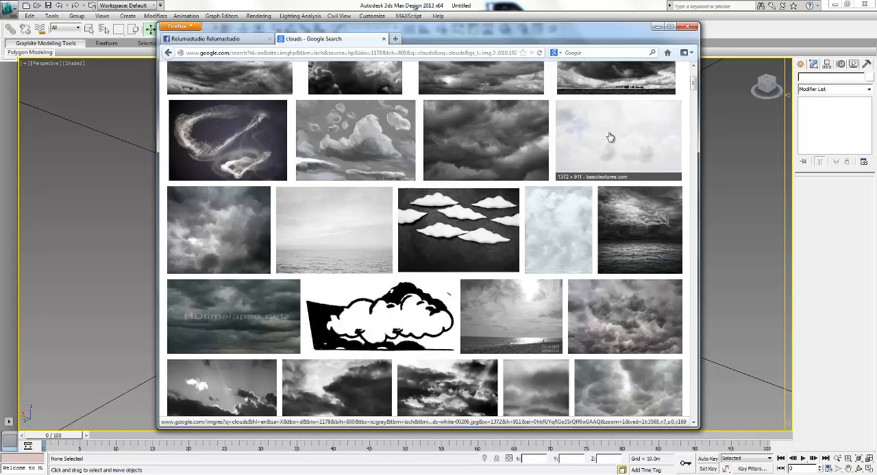
{"action": "scroll", "coordinate": [354, 230], "scroll_direction": "down", "scroll_amount": 3}
{"action": "scroll", "coordinate": [354, 230], "scroll_direction": "down", "scroll_amount": 4}
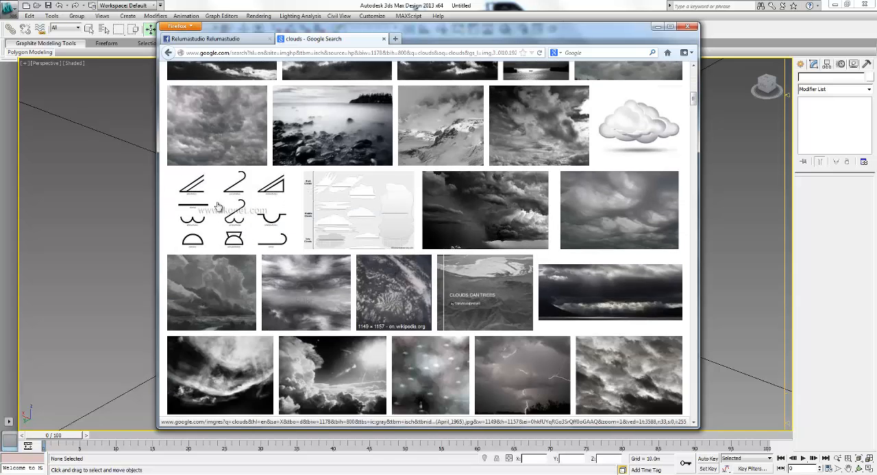
{"action": "scroll", "coordinate": [221, 192], "scroll_direction": "up", "scroll_amount": 1}
{"action": "right_click", "coordinate": [222, 177]}
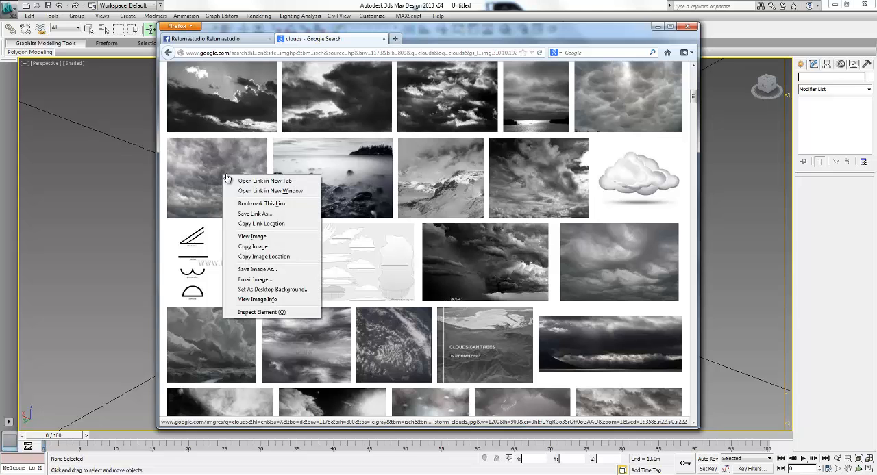
{"action": "left_click", "coordinate": [253, 271]}
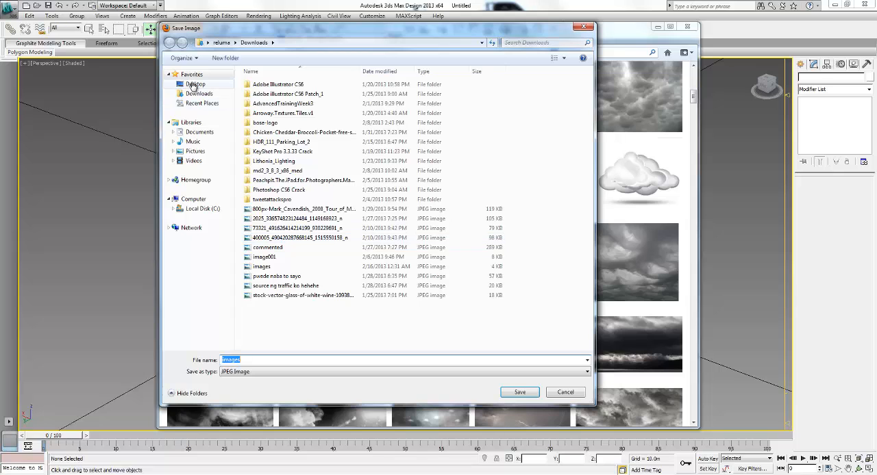
{"action": "left_click", "coordinate": [195, 83]}
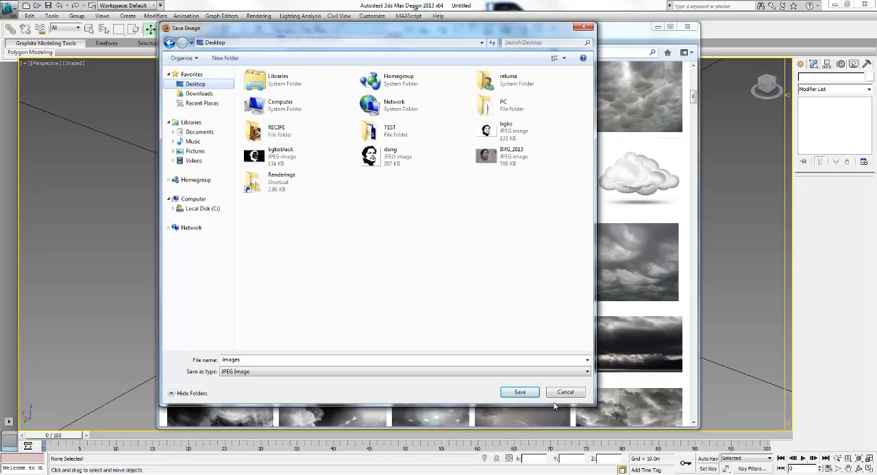
{"action": "left_click", "coordinate": [519, 392]}
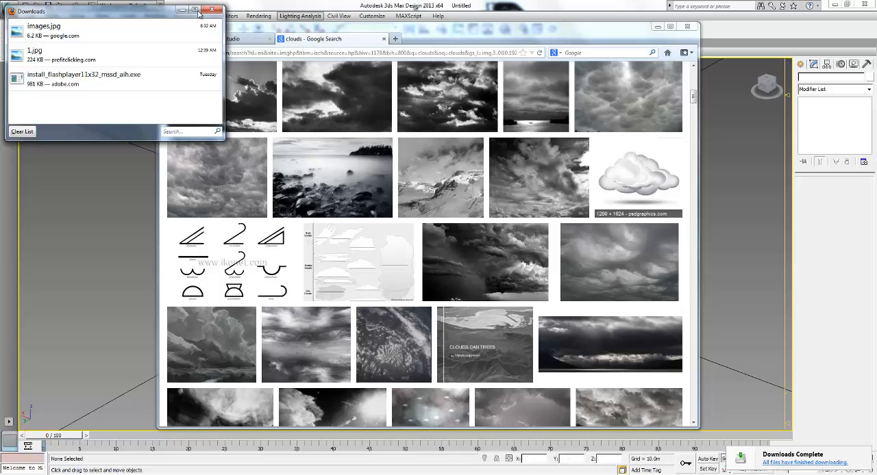
{"action": "left_click", "coordinate": [212, 10]}
- Return to 3ds Max and add a Displace modifier to the pillow box above its FFD 3x3x3
{"action": "left_click", "coordinate": [658, 26]}
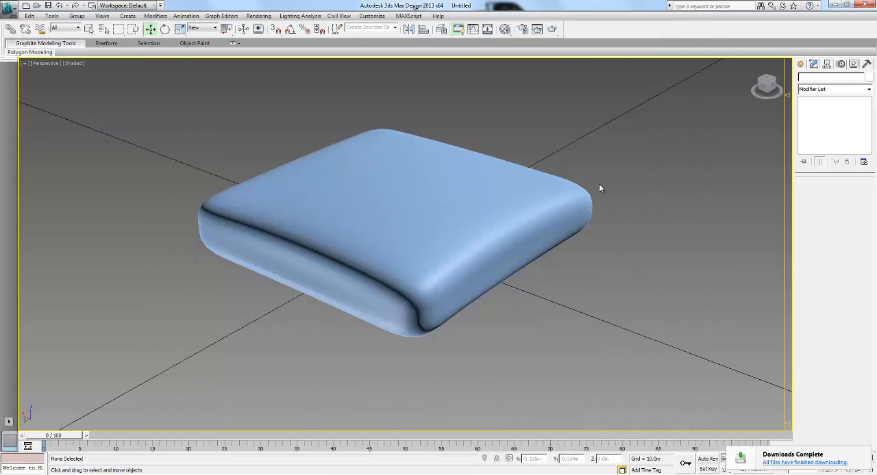
{"action": "left_click", "coordinate": [416, 222]}
{"action": "key", "text": "z"}
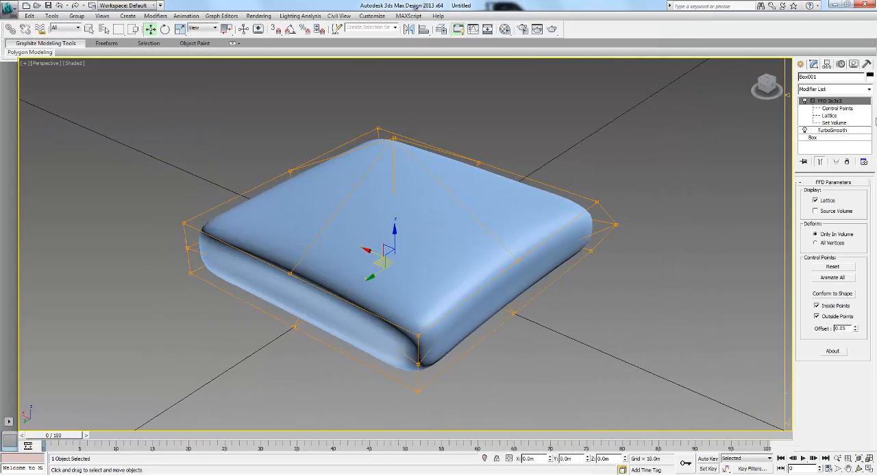
{"action": "left_click", "coordinate": [834, 90]}
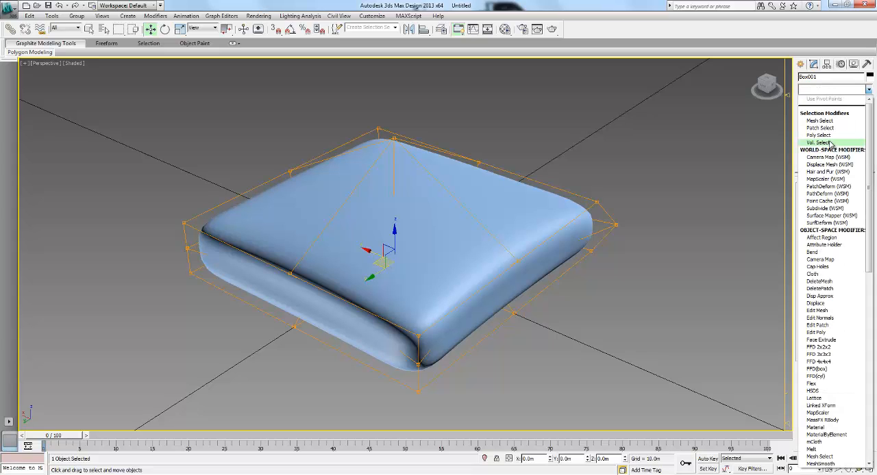
{"action": "scroll", "coordinate": [831, 142], "scroll_direction": "down", "scroll_amount": 3}
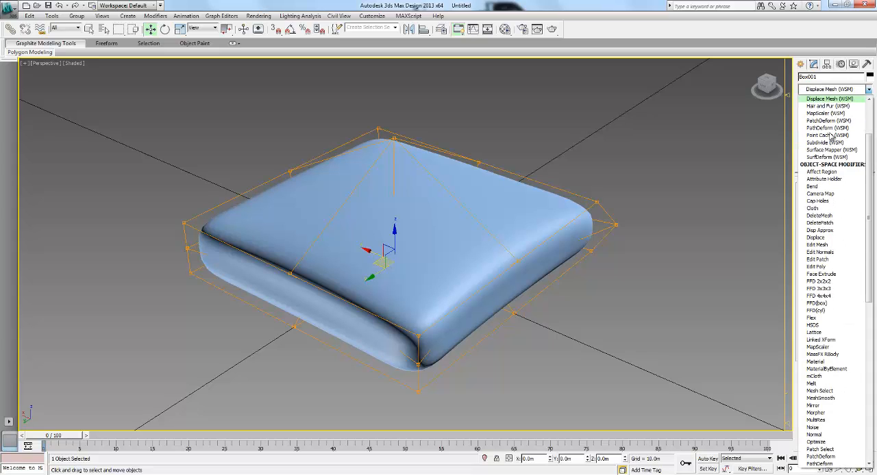
{"action": "left_click", "coordinate": [823, 238]}
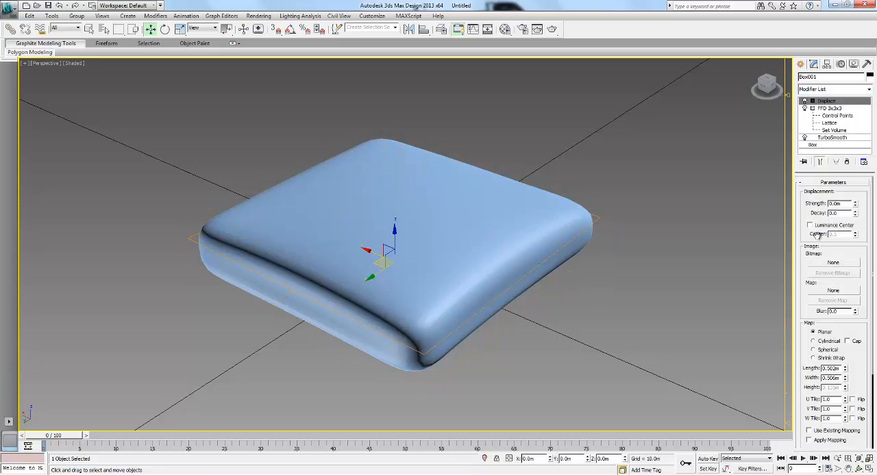
- Load the "images" JPEG from the Desktop as the Displace modifier's bitmap
{"action": "left_click", "coordinate": [838, 265]}
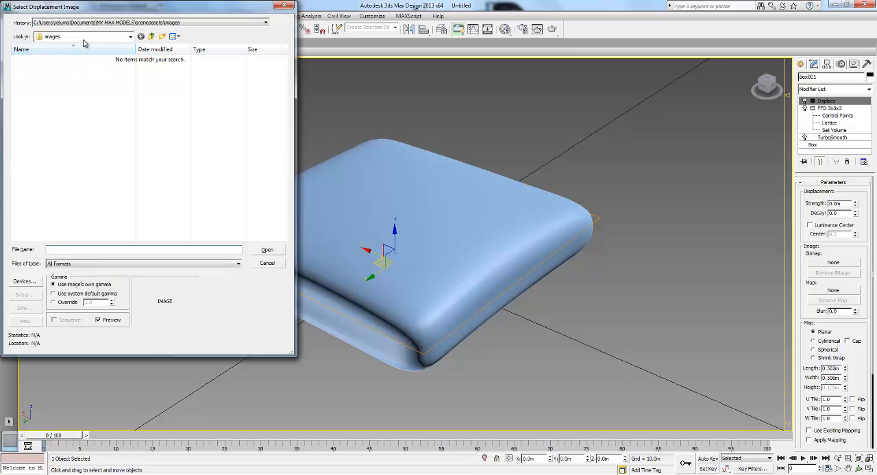
{"action": "left_click", "coordinate": [84, 38]}
{"action": "left_click", "coordinate": [69, 44]}
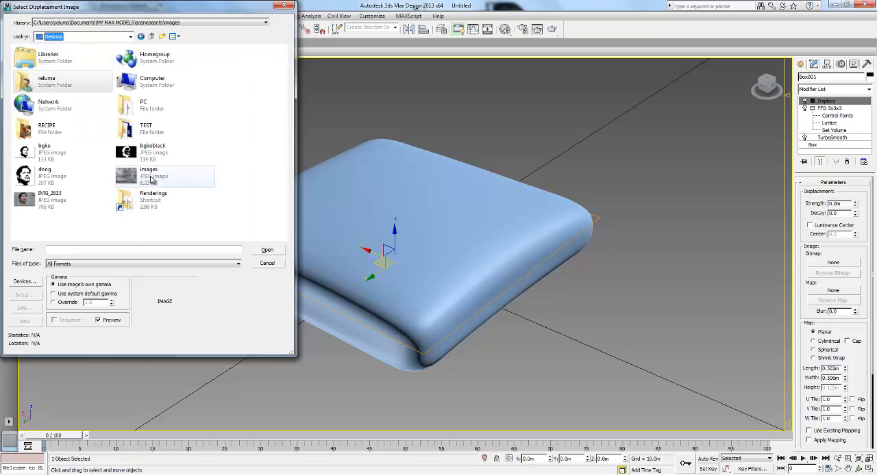
{"action": "left_click", "coordinate": [149, 175]}
{"action": "left_click", "coordinate": [269, 251]}
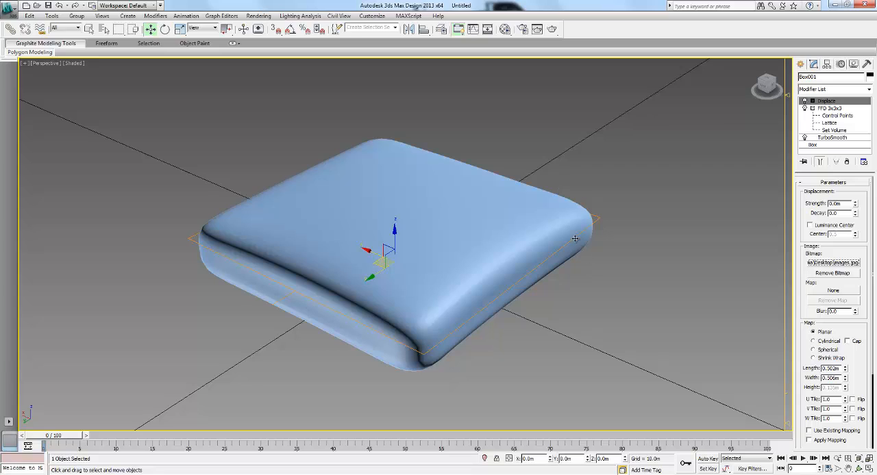
- Raise the Displace strength to 0.16 m and examine the displaced surface from several angles
{"action": "middle_click_drag", "start_coordinate": [575, 239], "coordinate": [594, 246]}
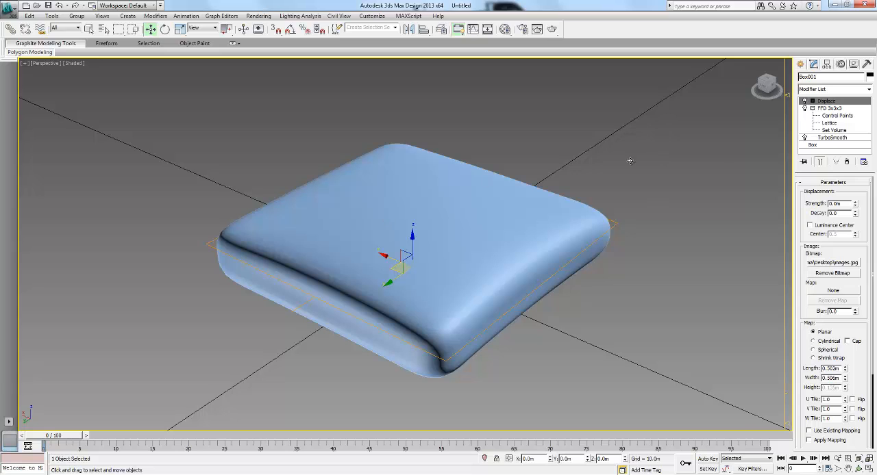
{"action": "mouse_move", "coordinate": [856, 205]}
{"action": "left_mouse_down"}
{"action": "mouse_move", "coordinate": [855, 193]}
{"action": "mouse_move", "coordinate": [856, 200]}
{"action": "left_mouse_up"}
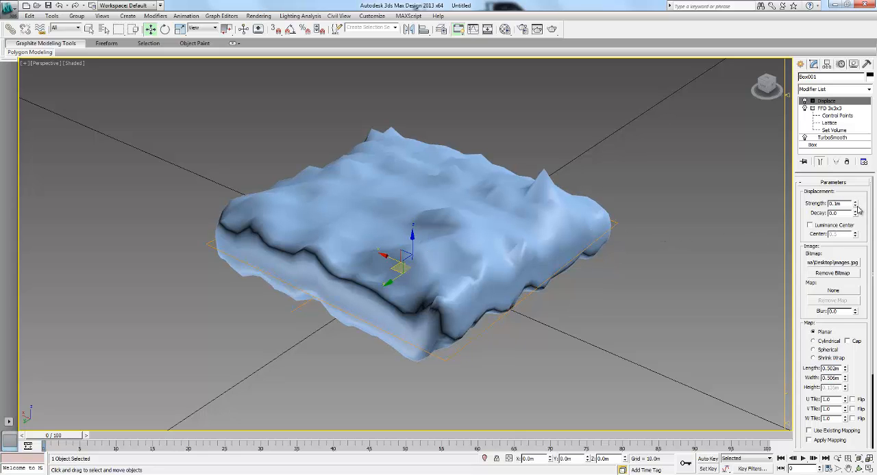
{"action": "left_click_drag", "start_coordinate": [856, 204], "coordinate": [855, 199]}
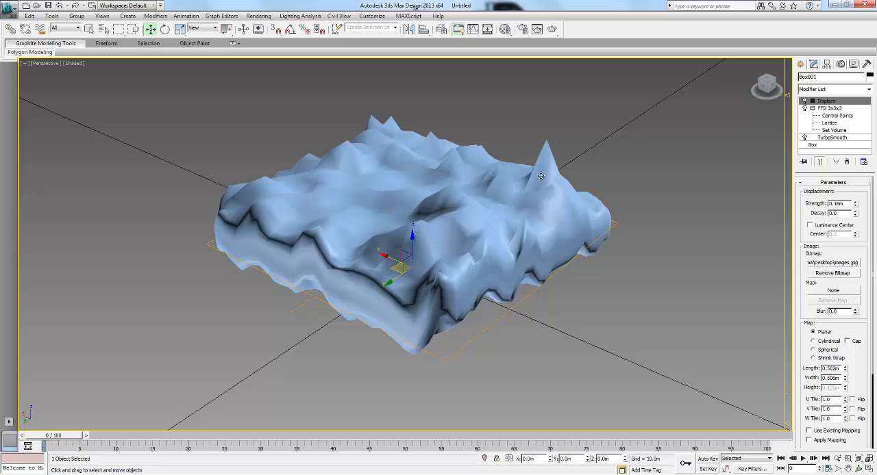
{"action": "middle_click_drag", "start_coordinate": [423, 196], "coordinate": [527, 188], "text": "alt"}
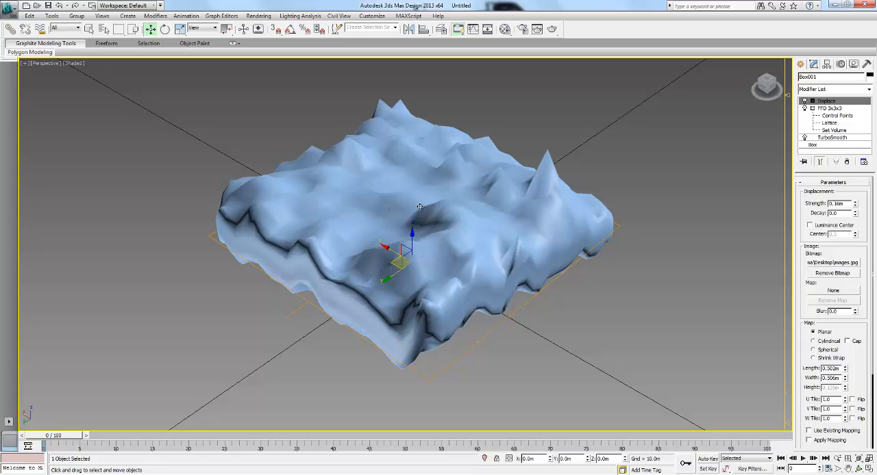
{"action": "middle_click_drag", "start_coordinate": [397, 204], "coordinate": [489, 194], "text": "alt"}
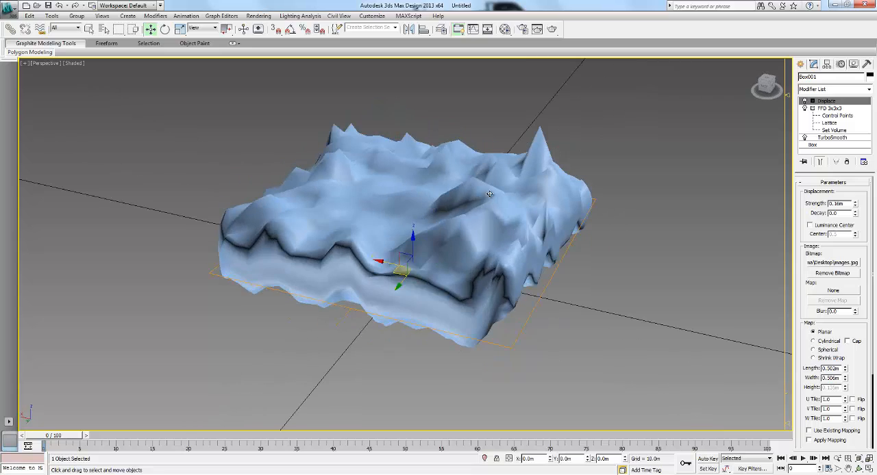
{"action": "middle_click_drag", "start_coordinate": [558, 227], "coordinate": [438, 189], "text": "alt"}
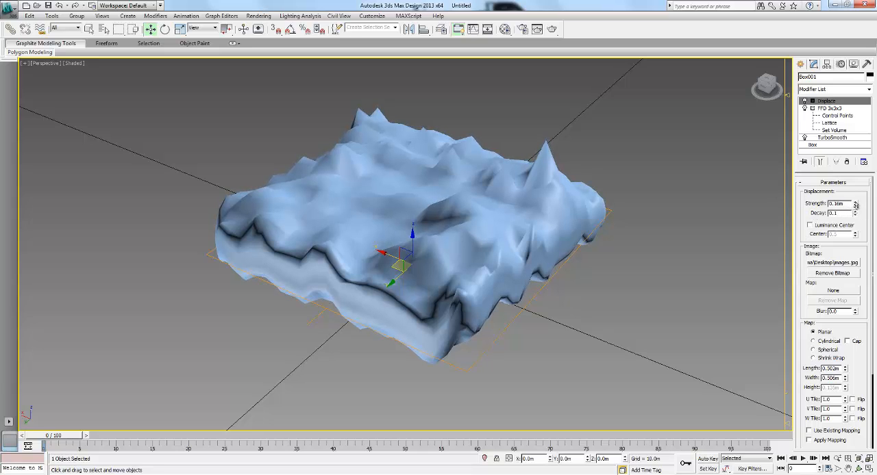
- Set the Displace strength to 0.03 m and decay to 1.975, switch the modifier off and deselect the pillow
{"action": "mouse_move", "coordinate": [855, 211]}
{"action": "left_mouse_down"}
{"action": "mouse_move", "coordinate": [845, 196]}
{"action": "mouse_move", "coordinate": [849, 178]}
{"action": "mouse_move", "coordinate": [855, 214]}
{"action": "left_mouse_up"}
{"action": "middle_click_drag", "start_coordinate": [584, 251], "coordinate": [470, 233], "text": "alt"}
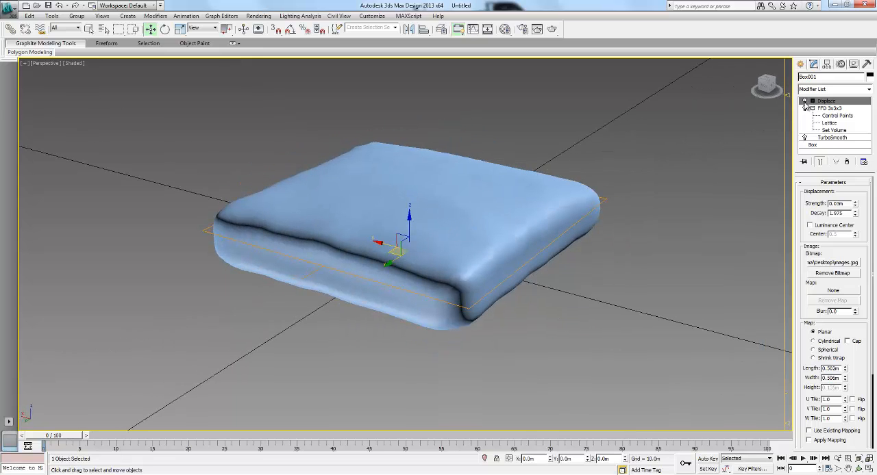
{"action": "left_click", "coordinate": [804, 100]}
{"action": "left_click", "coordinate": [615, 210]}
{"action": "mouse_move", "coordinate": [615, 210]}
{"action": "middle_mouse_down", "text": "alt"}
{"action": "mouse_move", "coordinate": [599, 231]}
{"action": "mouse_move", "coordinate": [620, 215]}
{"action": "middle_mouse_up", "text": "alt"}
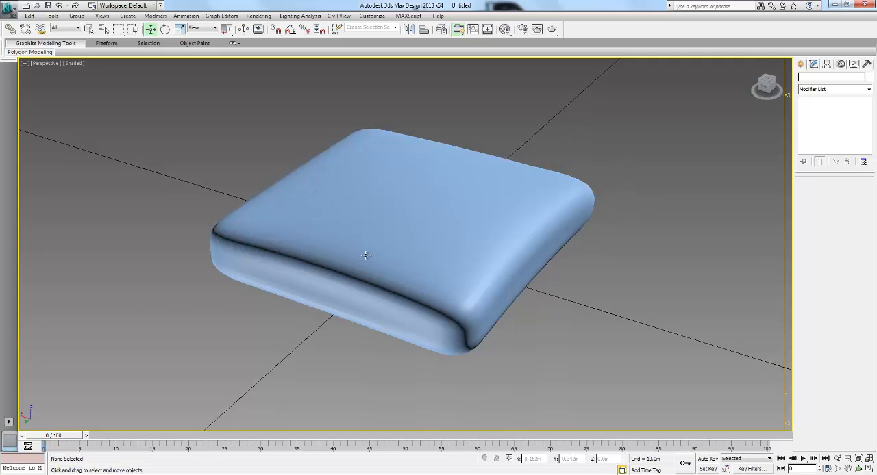
{"action": "middle_click_drag", "start_coordinate": [584, 170], "coordinate": [589, 168], "text": "alt"}
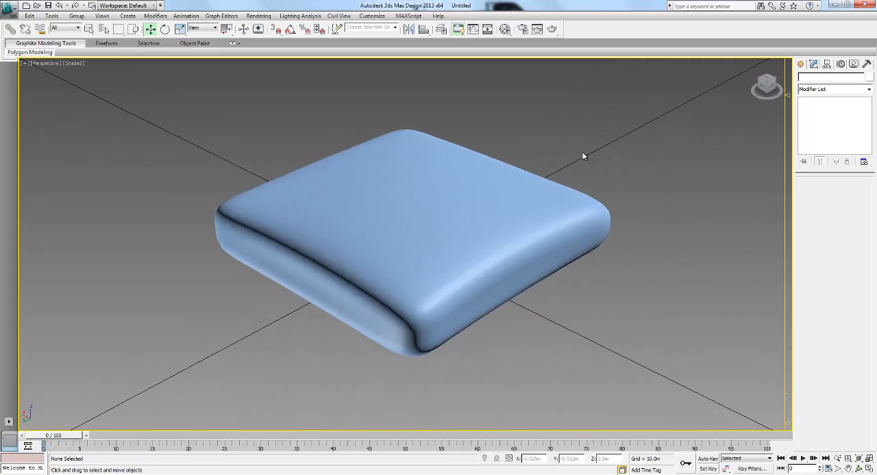
- Apply the unused sample material "24 - Default" to the pillow
{"action": "left_click", "coordinate": [505, 29]}
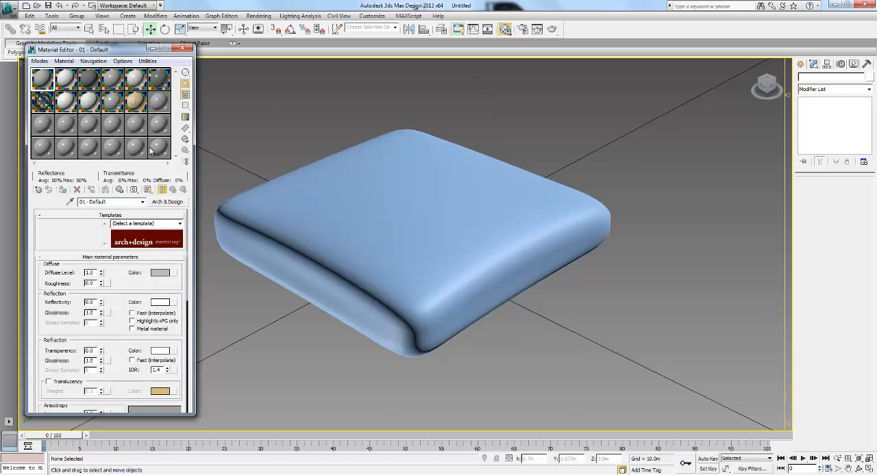
{"action": "left_click", "coordinate": [158, 149]}
{"action": "left_click_drag", "start_coordinate": [404, 220], "coordinate": [361, 213]}
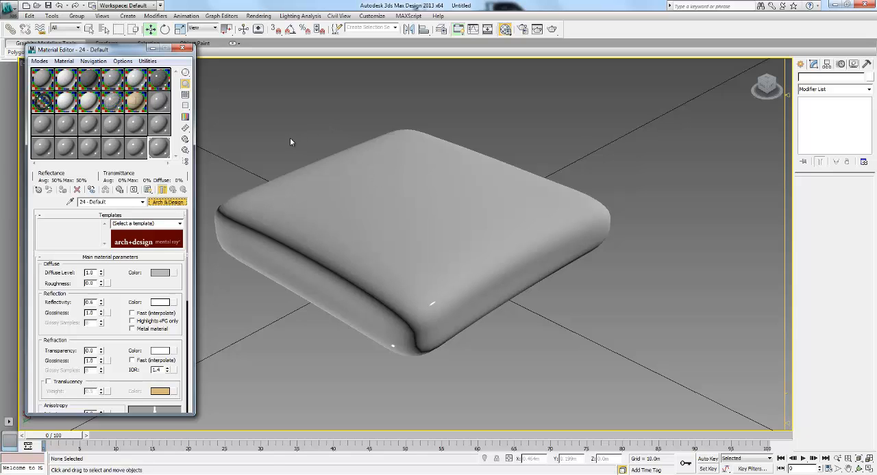
- Replace the pillow's material with the Plaid 4 fabric from the Autodesk Material Library and display its texture in the viewport
{"action": "left_click", "coordinate": [168, 202]}
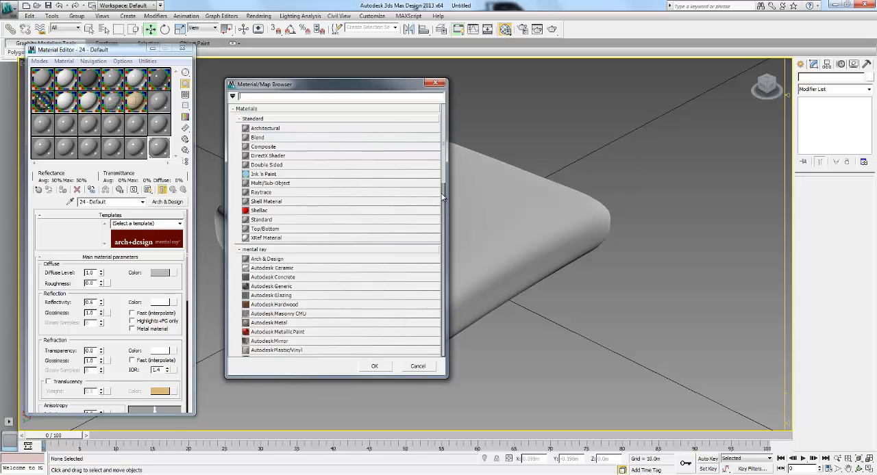
{"action": "left_click", "coordinate": [245, 250]}
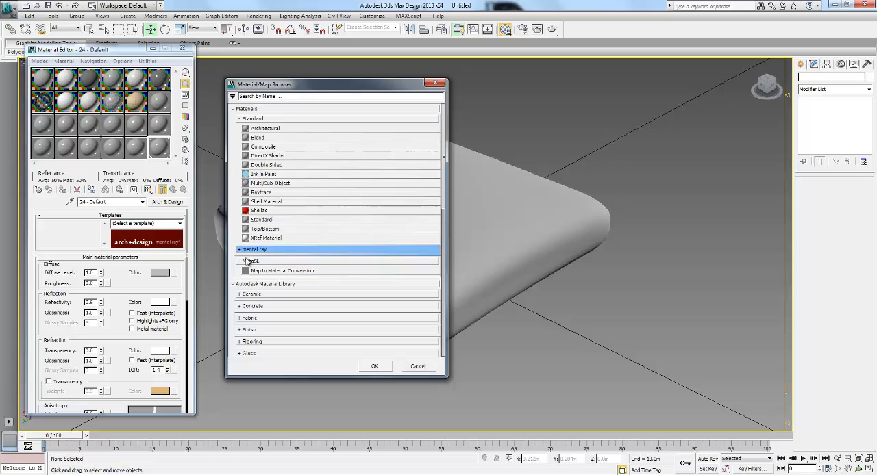
{"action": "scroll", "coordinate": [284, 297], "scroll_direction": "down", "scroll_amount": 1}
{"action": "left_click", "coordinate": [237, 300]}
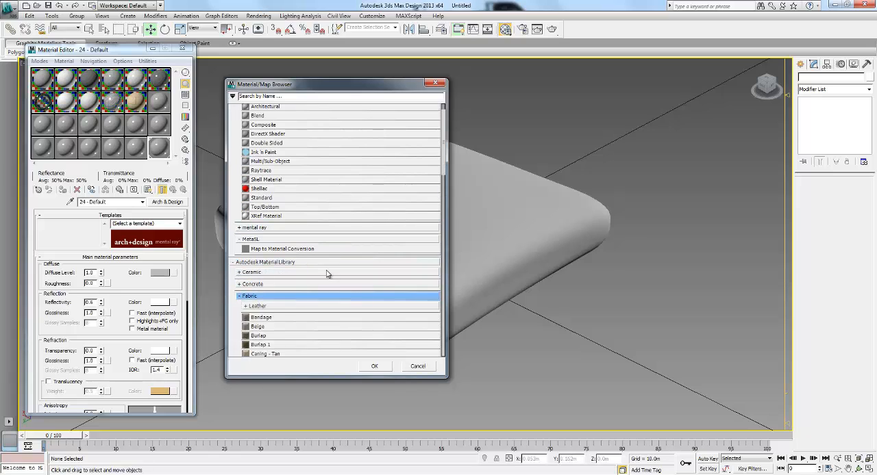
{"action": "scroll", "coordinate": [326, 273], "scroll_direction": "down", "scroll_amount": 2}
{"action": "scroll", "coordinate": [328, 267], "scroll_direction": "down", "scroll_amount": 2}
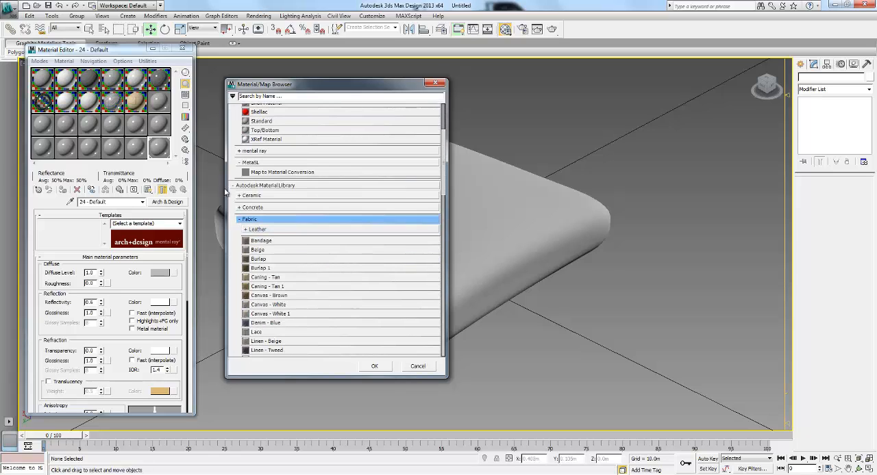
{"action": "scroll", "coordinate": [355, 241], "scroll_direction": "down", "scroll_amount": 1}
{"action": "scroll", "coordinate": [353, 240], "scroll_direction": "down", "scroll_amount": 5}
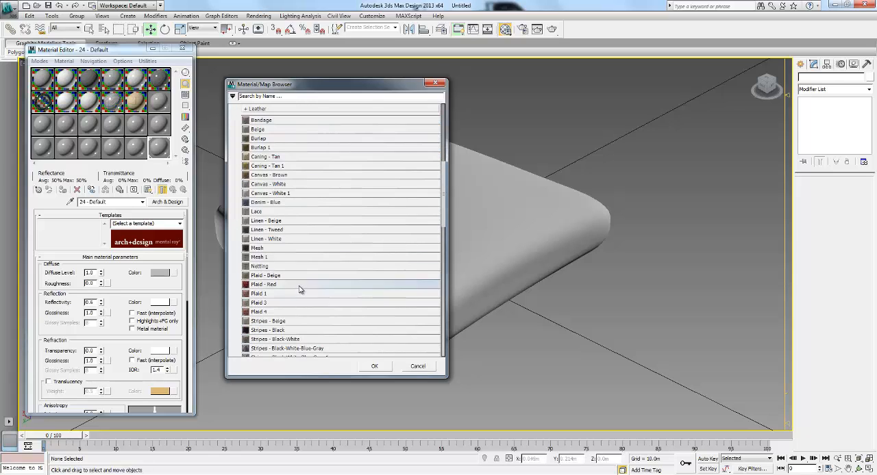
{"action": "scroll", "coordinate": [307, 285], "scroll_direction": "down", "scroll_amount": 1}
{"action": "double_click", "coordinate": [296, 300]}
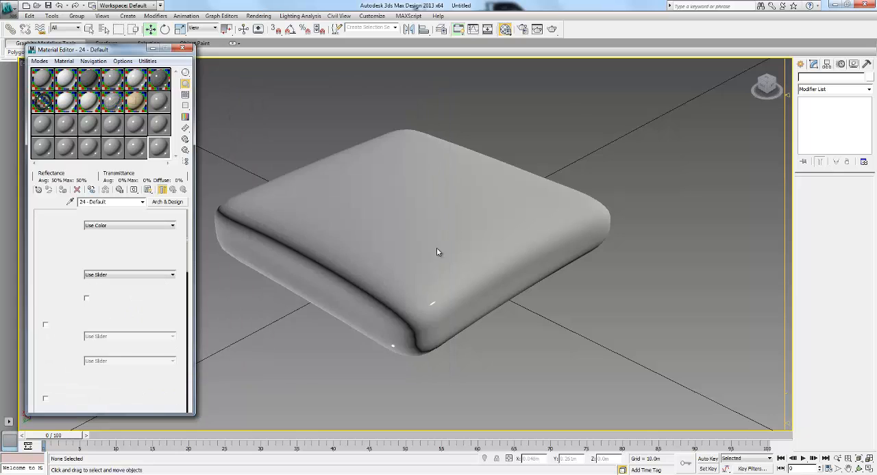
{"action": "left_click", "coordinate": [147, 190]}
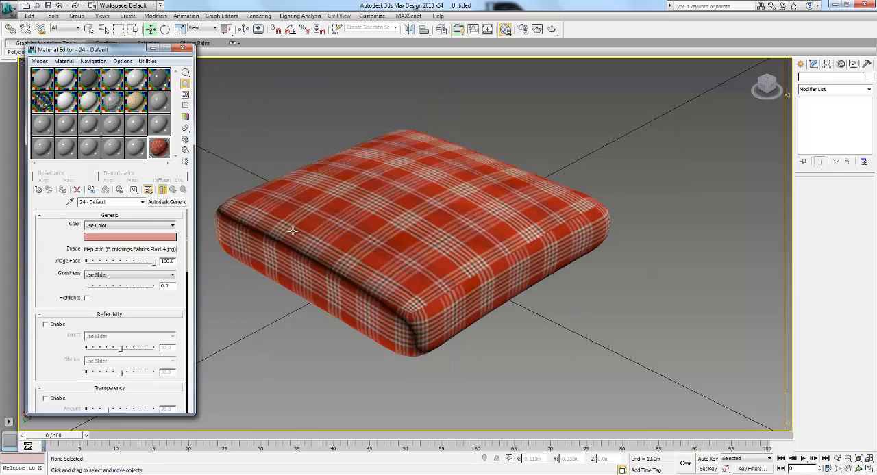
- Switch the Displace modifier back on for the plaid pillow, then deselect it
{"action": "middle_click_drag", "start_coordinate": [478, 287], "coordinate": [447, 222], "text": "alt"}
{"action": "left_click", "coordinate": [447, 222]}
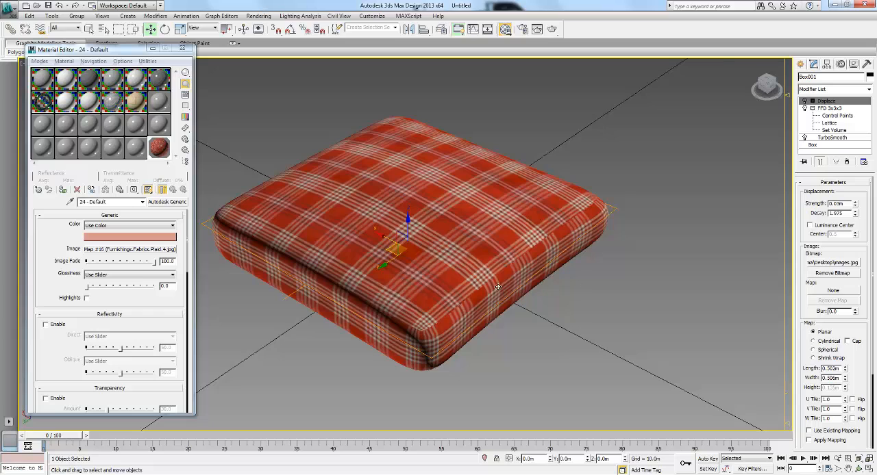
{"action": "middle_click_drag", "start_coordinate": [498, 286], "coordinate": [560, 219], "text": "alt"}
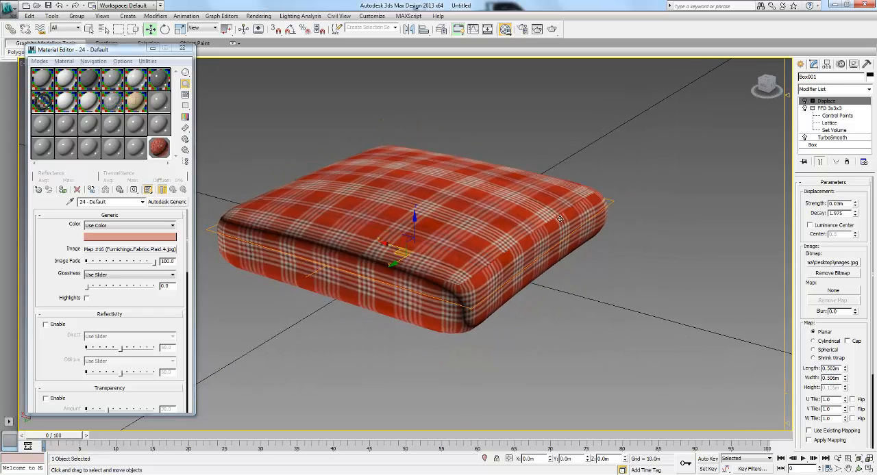
{"action": "middle_click_drag", "start_coordinate": [414, 191], "coordinate": [475, 236], "text": "alt"}
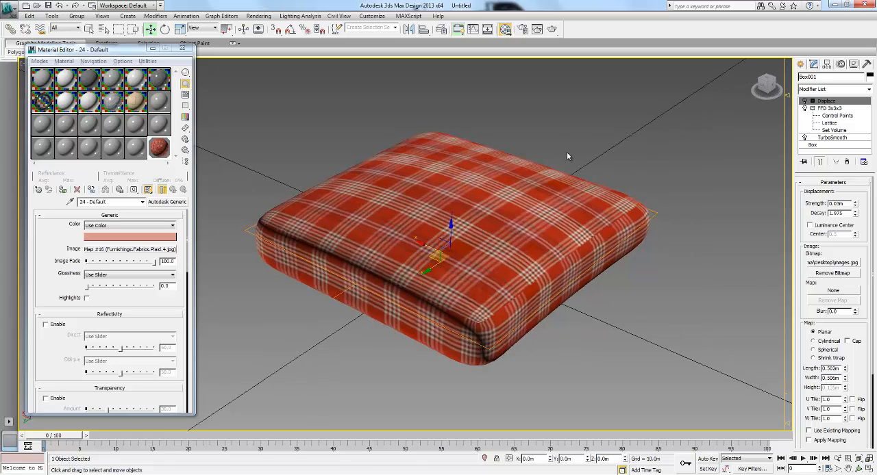
{"action": "left_click", "coordinate": [549, 167]}
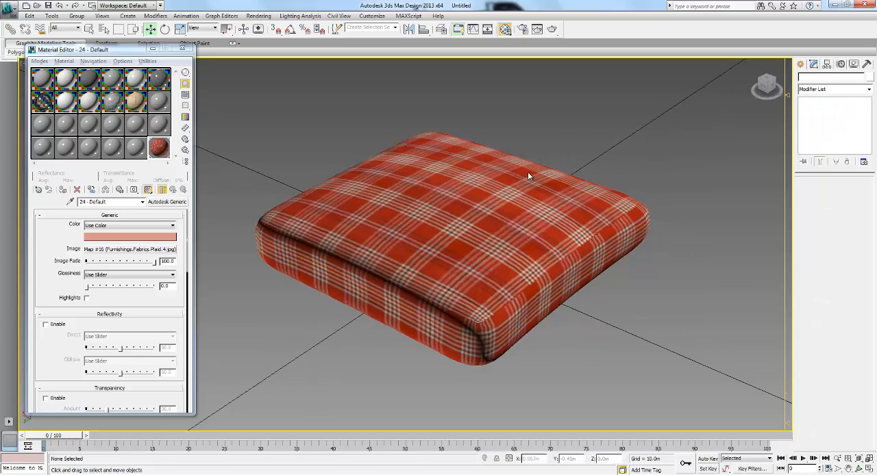
{"action": "left_click", "coordinate": [450, 197]}
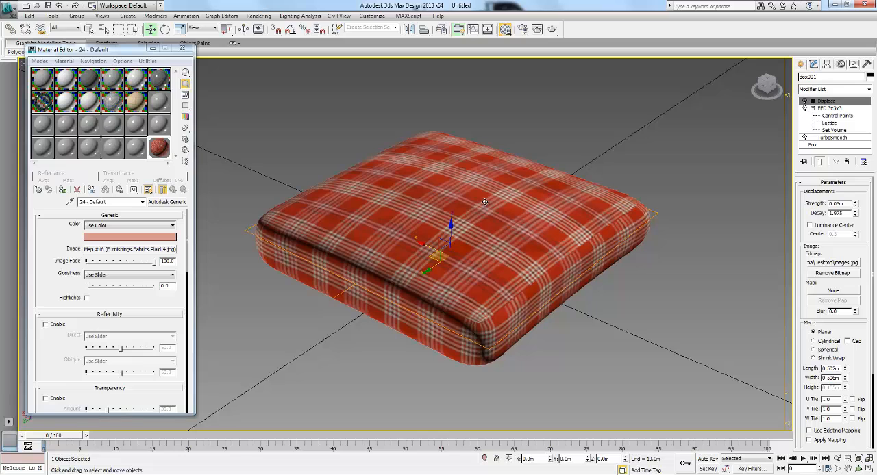
{"action": "mouse_move", "coordinate": [477, 194]}
{"action": "middle_mouse_down", "text": "alt"}
{"action": "mouse_move", "coordinate": [508, 173]}
{"action": "mouse_move", "coordinate": [445, 197]}
{"action": "mouse_move", "coordinate": [411, 177]}
{"action": "mouse_move", "coordinate": [469, 197]}
{"action": "middle_mouse_up", "text": "alt"}
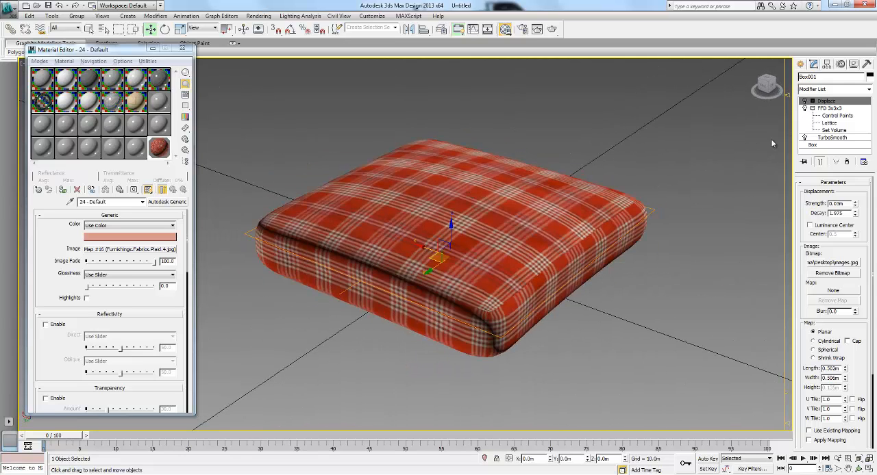
{"action": "left_click", "coordinate": [804, 101]}
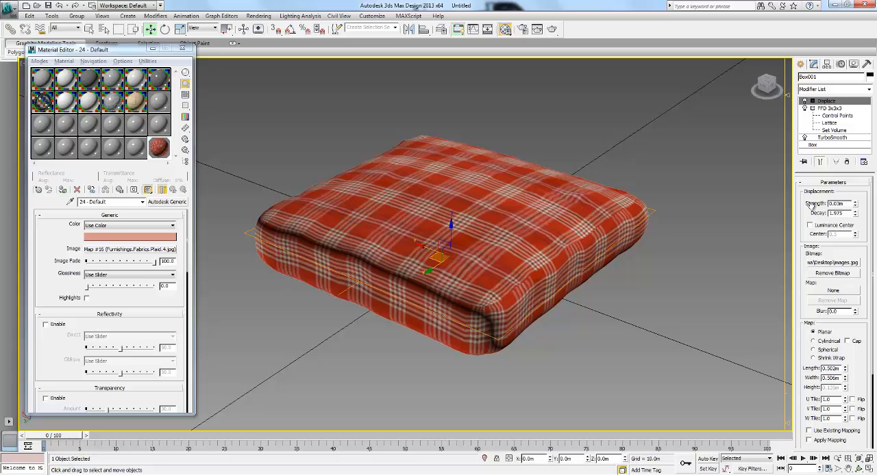
{"action": "left_click", "coordinate": [609, 163]}
- Examine the displaced plaid pillow from farther away and from different angles
{"action": "scroll", "coordinate": [460, 178], "scroll_direction": "down", "scroll_amount": 3}
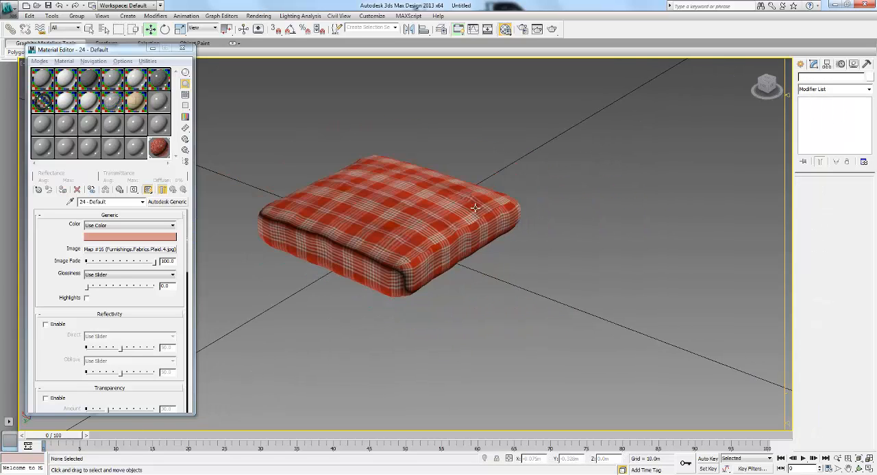
{"action": "scroll", "coordinate": [460, 179], "scroll_direction": "down", "scroll_amount": 2}
{"action": "left_click", "coordinate": [397, 195]}
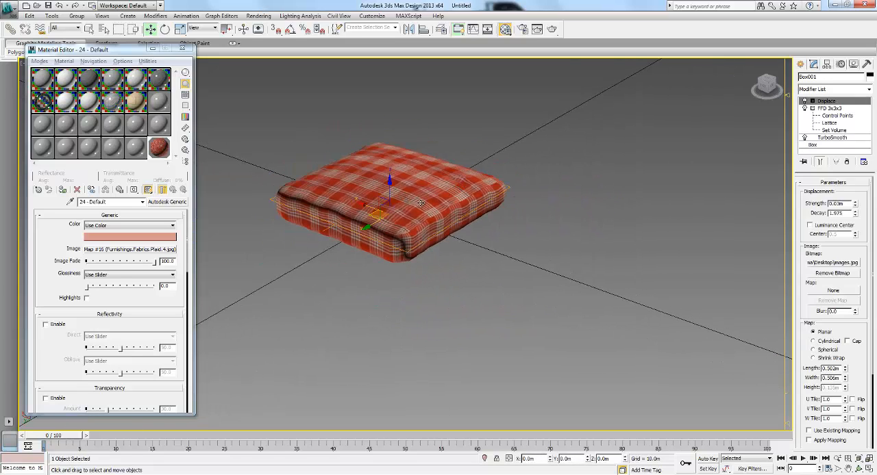
{"action": "middle_click_drag", "start_coordinate": [421, 203], "coordinate": [385, 200]}
{"action": "middle_click_drag", "start_coordinate": [509, 225], "coordinate": [439, 209], "text": "alt"}
{"action": "middle_click_drag", "start_coordinate": [556, 256], "coordinate": [541, 245], "text": "alt"}
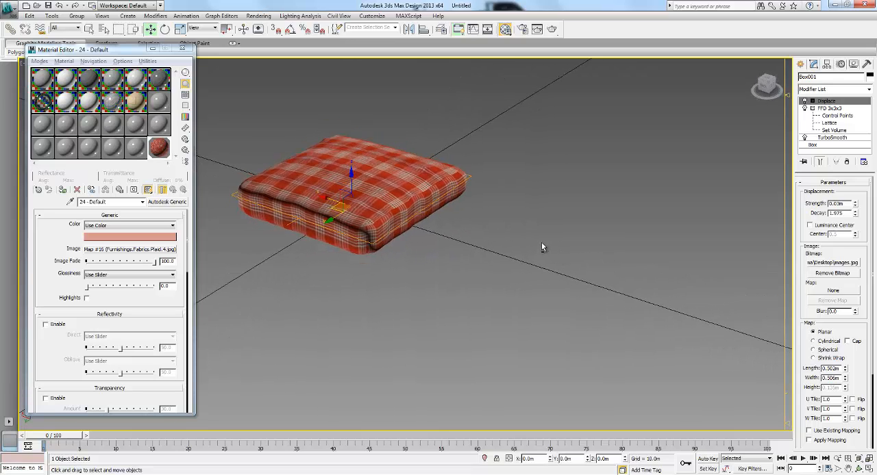
{"action": "left_click", "coordinate": [550, 228]}
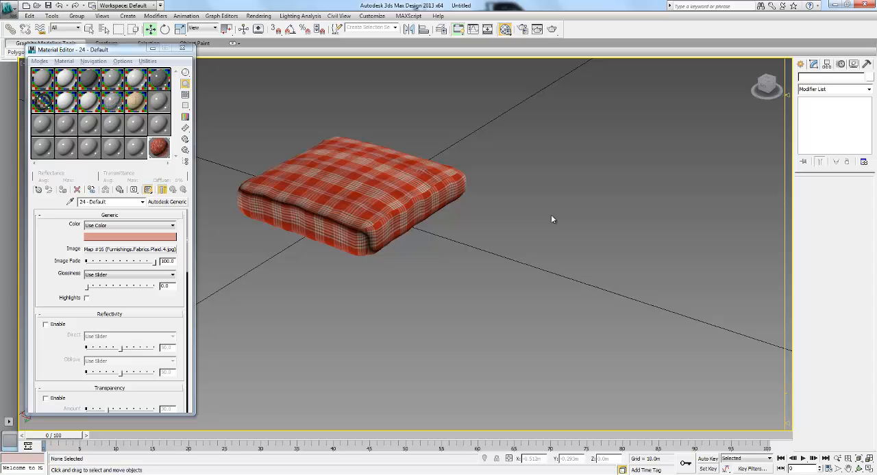
- Switch to Firefox, close the photo of the two pillows on Facebook and view the studio's photo gallery
{"action": "left_click", "coordinate": [558, 408]}
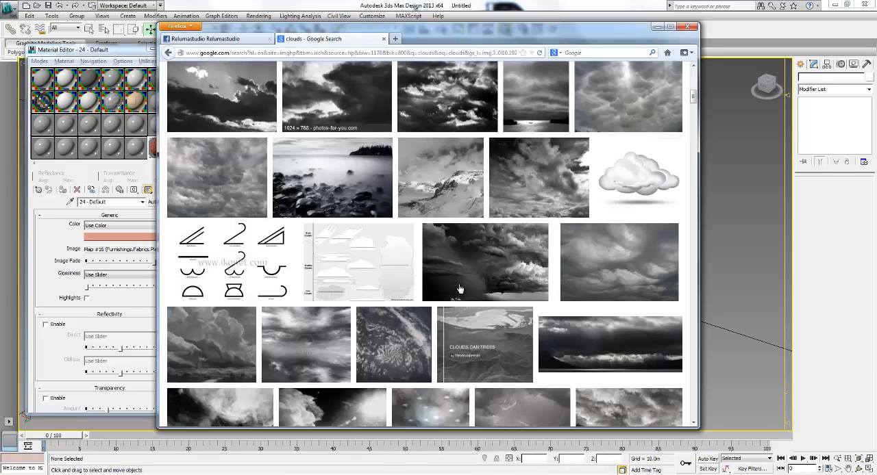
{"action": "key", "text": "ctrl+Tab"}
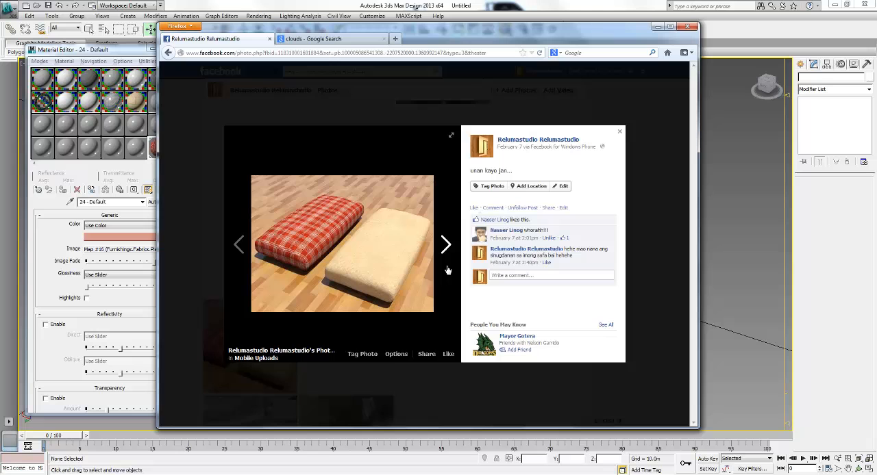
{"action": "left_click", "coordinate": [657, 150]}
{"action": "scroll", "coordinate": [520, 267], "scroll_direction": "up", "scroll_amount": 10}
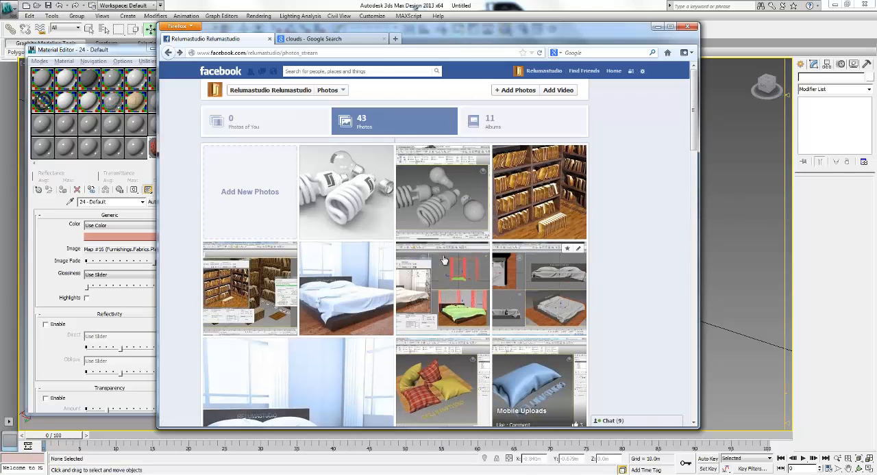
- View the photo of the four red plaid and yellow pillows, close it, and return to 3ds Max
{"action": "left_click", "coordinate": [433, 377]}
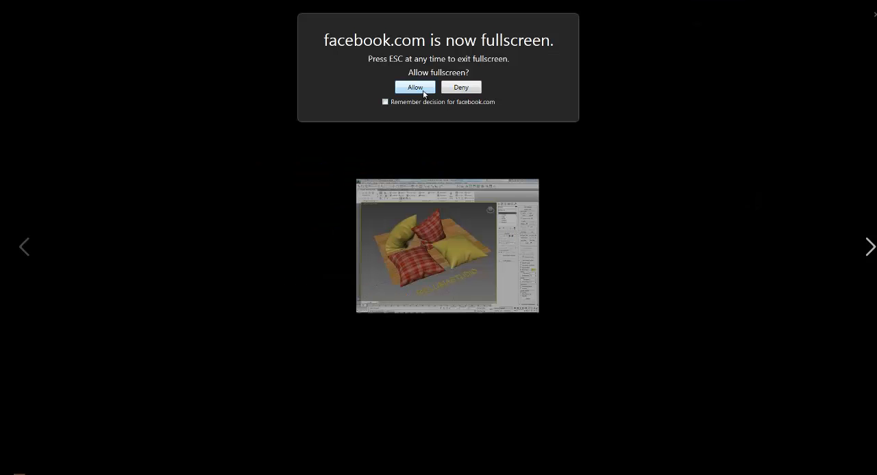
{"action": "key", "text": "Escape"}
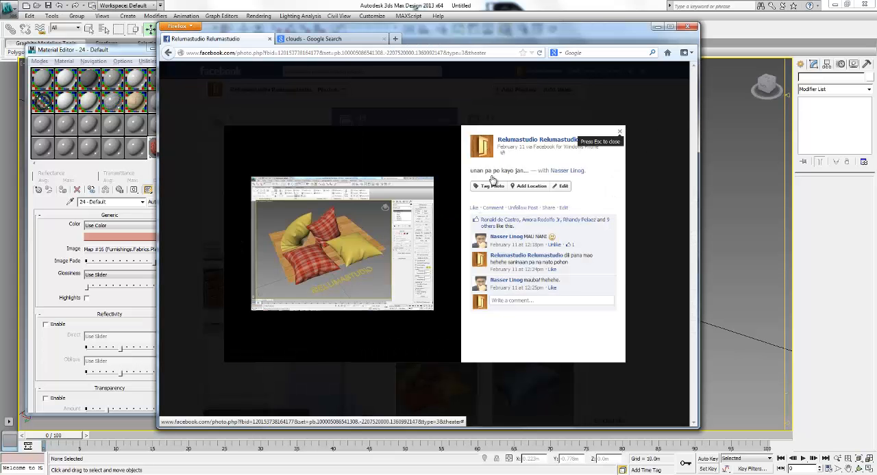
{"action": "left_click", "coordinate": [620, 131]}
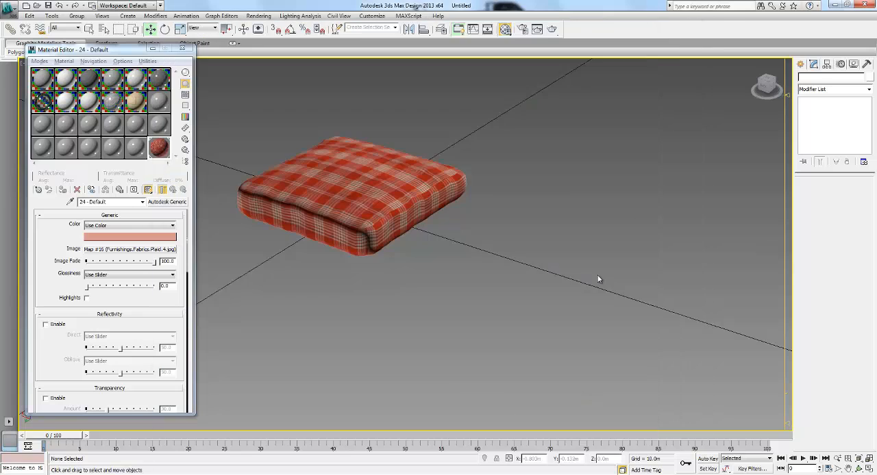
{"action": "middle_click_drag", "start_coordinate": [598, 277], "coordinate": [532, 248], "text": "alt"}
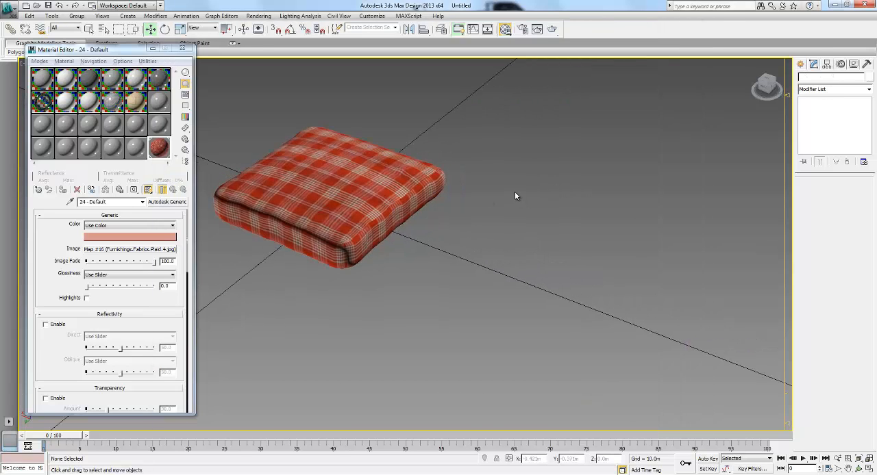
{"action": "middle_click_drag", "start_coordinate": [515, 197], "coordinate": [516, 197]}
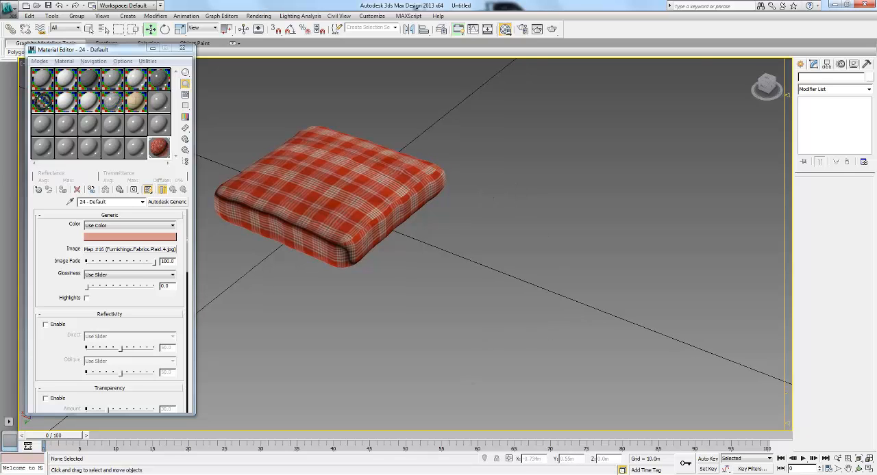
{"action": "key", "text": "alt+Tab"}
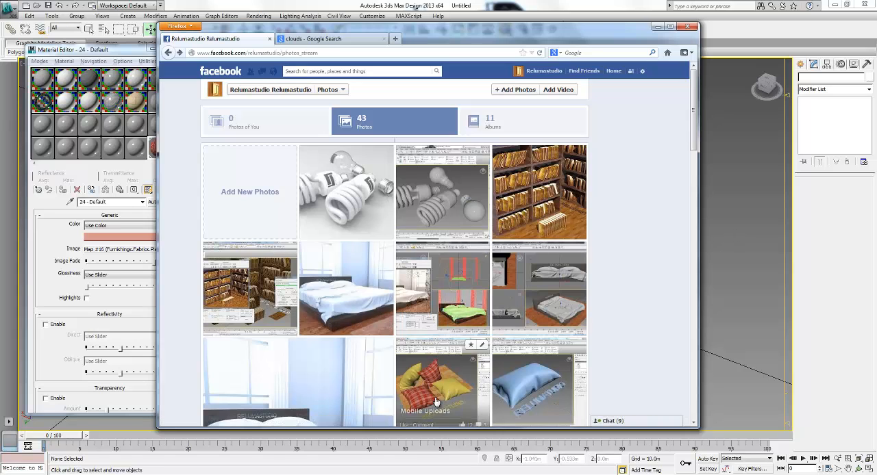
{"action": "left_click", "coordinate": [738, 255]}
{"action": "left_click", "coordinate": [330, 190]}
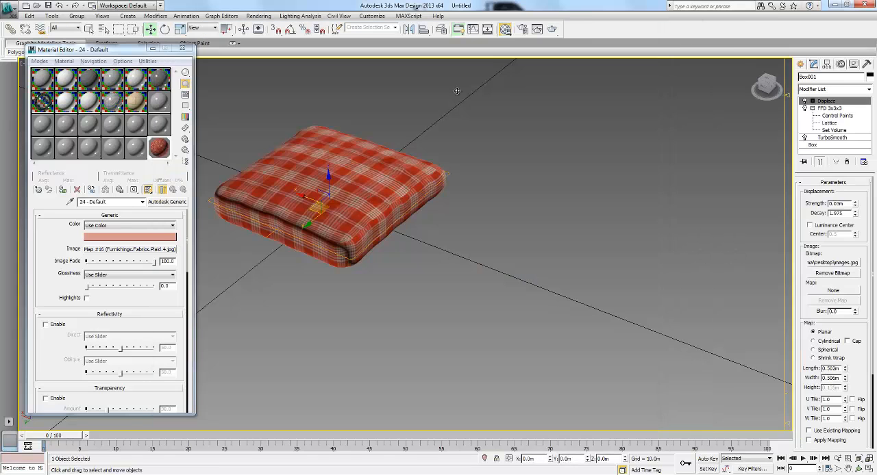
{"action": "left_click", "coordinate": [466, 206]}
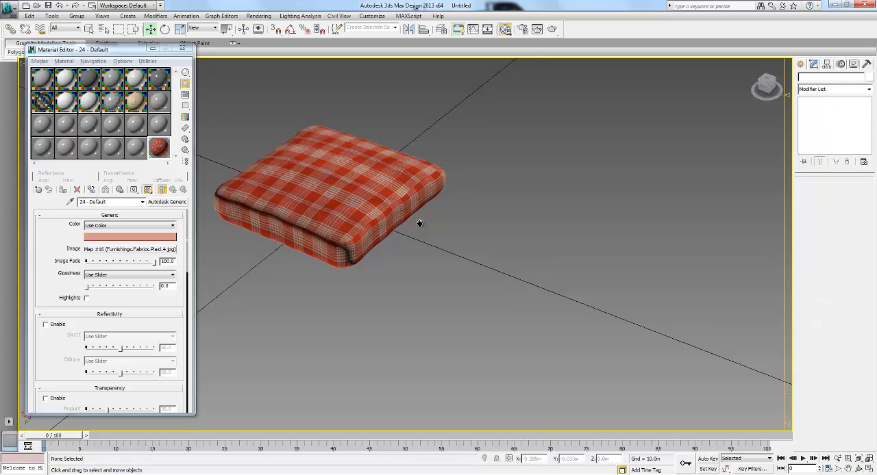
{"action": "middle_click_drag", "start_coordinate": [417, 221], "coordinate": [439, 224], "text": "alt"}
{"action": "left_click", "coordinate": [392, 194]}
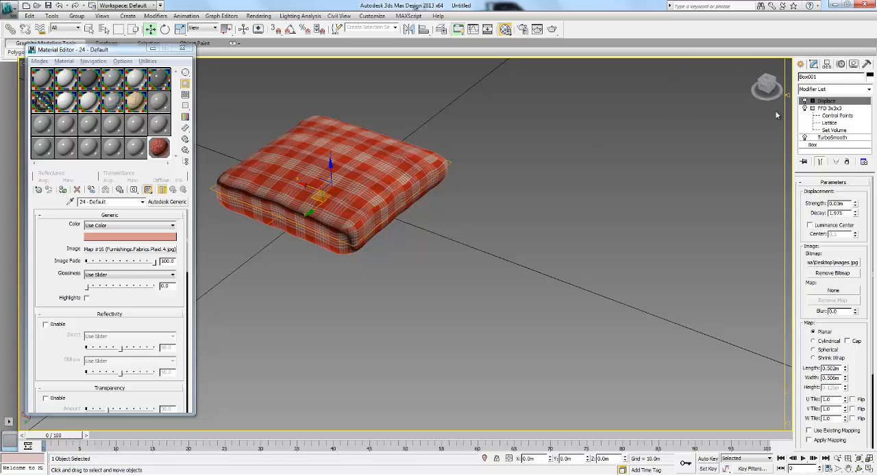
{"action": "left_click", "coordinate": [498, 217]}
{"action": "left_click", "coordinate": [361, 179]}
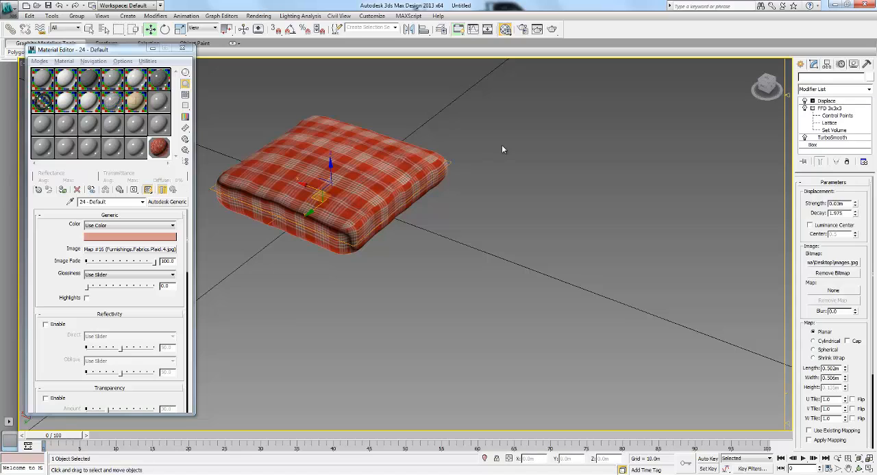
{"action": "left_click", "coordinate": [502, 149]}
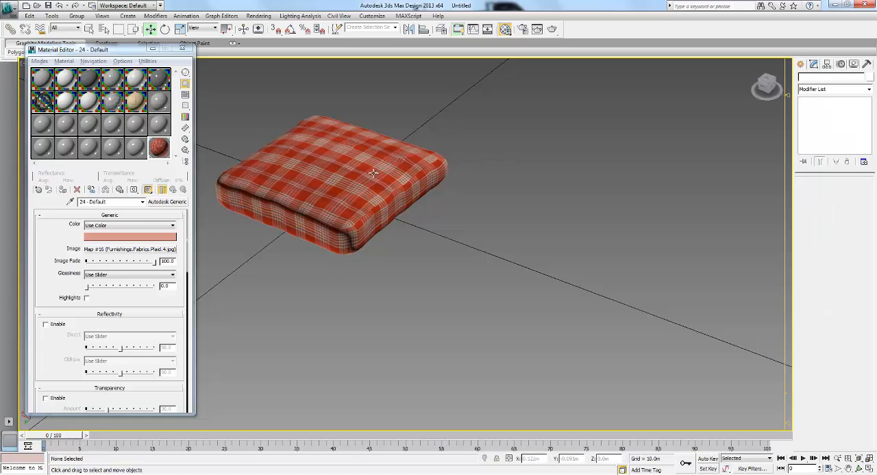
{"action": "left_click", "coordinate": [344, 191]}
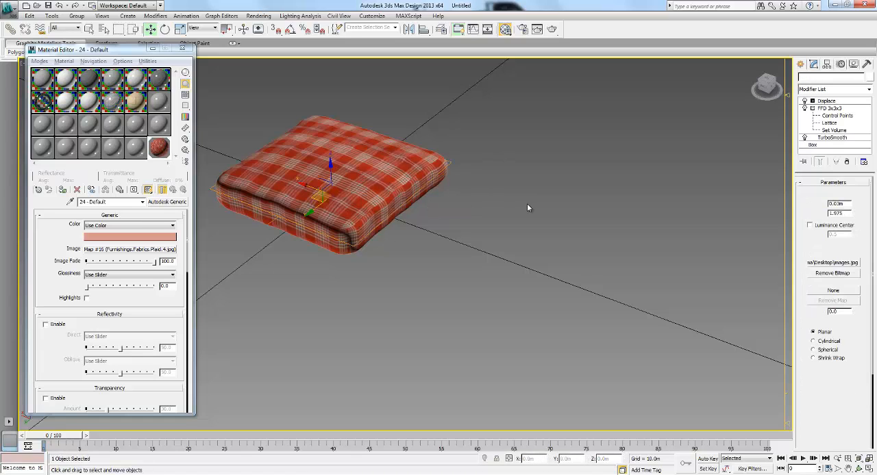
{"action": "left_click", "coordinate": [527, 203]}
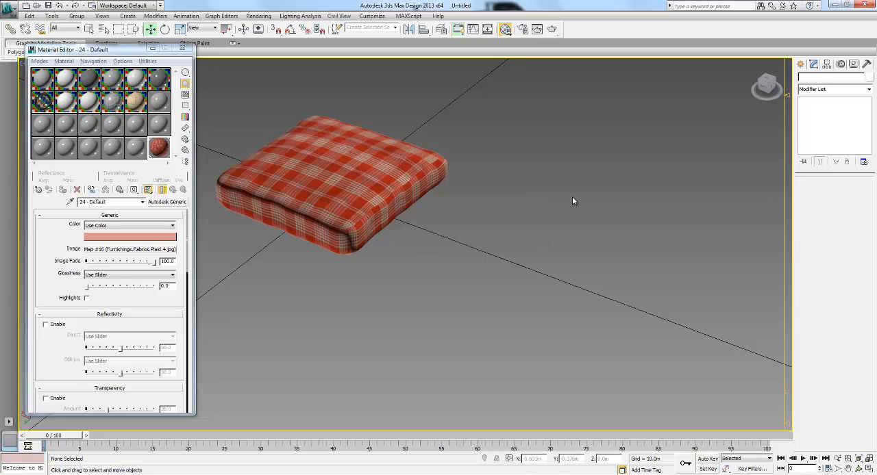
{"action": "middle_click_drag", "start_coordinate": [571, 201], "coordinate": [508, 195], "text": "alt"}
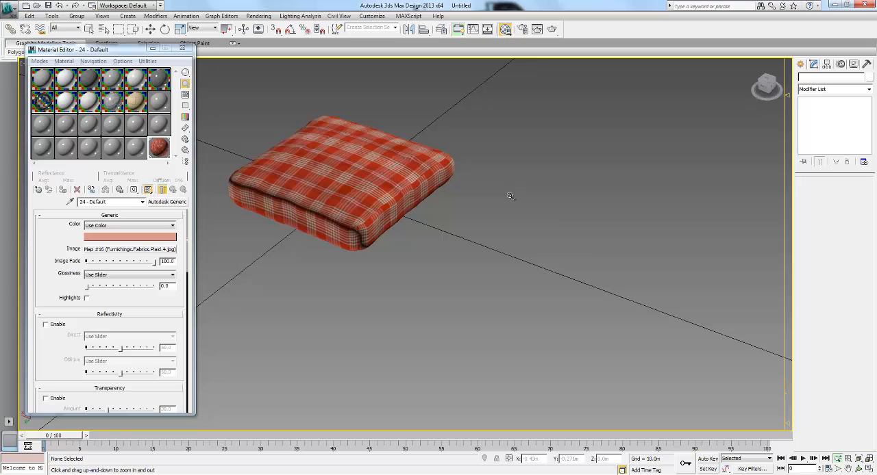
{"action": "key", "text": "w"}
{"action": "middle_click_drag", "start_coordinate": [613, 155], "coordinate": [606, 158]}
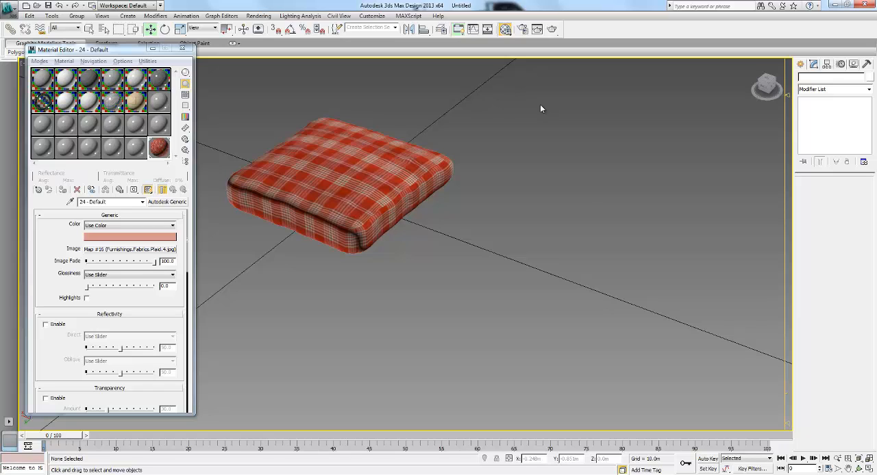
{"action": "middle_click_drag", "start_coordinate": [528, 200], "coordinate": [421, 188]}
- Close the Material Editor and draw a rectangle spline about 0.52 by 0.29 m on the ground beside the pillow
{"action": "left_click", "coordinate": [183, 49]}
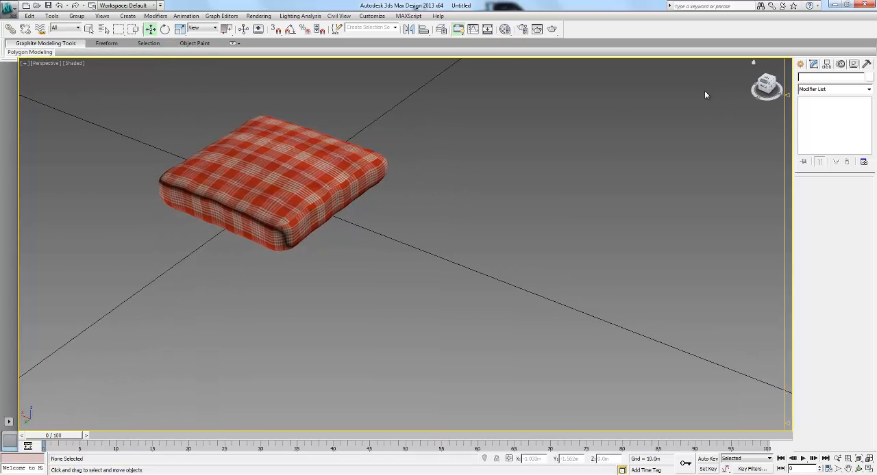
{"action": "left_click", "coordinate": [800, 63]}
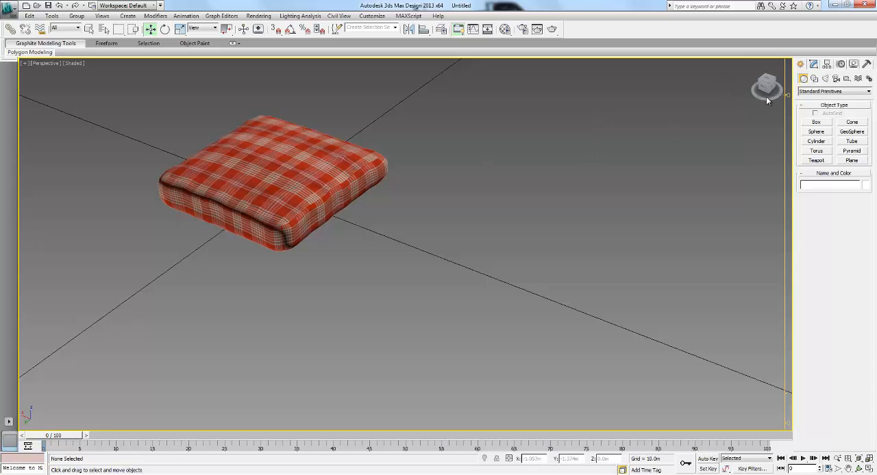
{"action": "left_click", "coordinate": [814, 78]}
{"action": "left_click", "coordinate": [852, 129]}
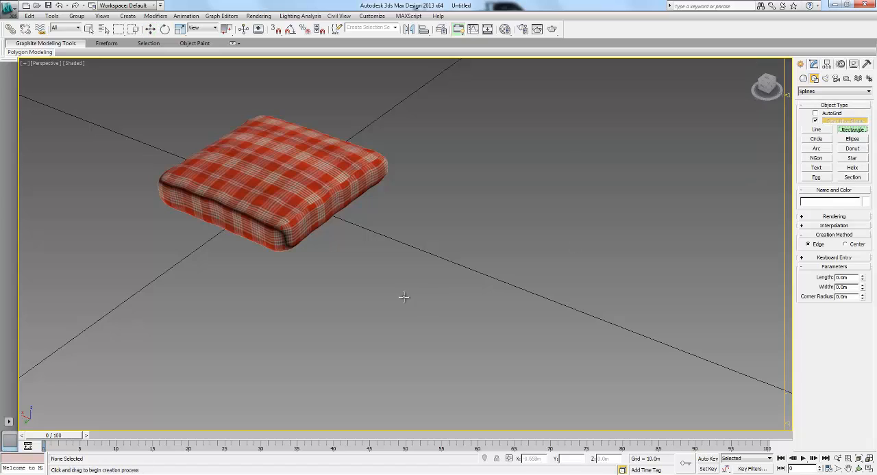
{"action": "left_click_drag", "start_coordinate": [403, 293], "coordinate": [586, 227]}
{"action": "middle_click_drag", "start_coordinate": [542, 240], "coordinate": [519, 232]}
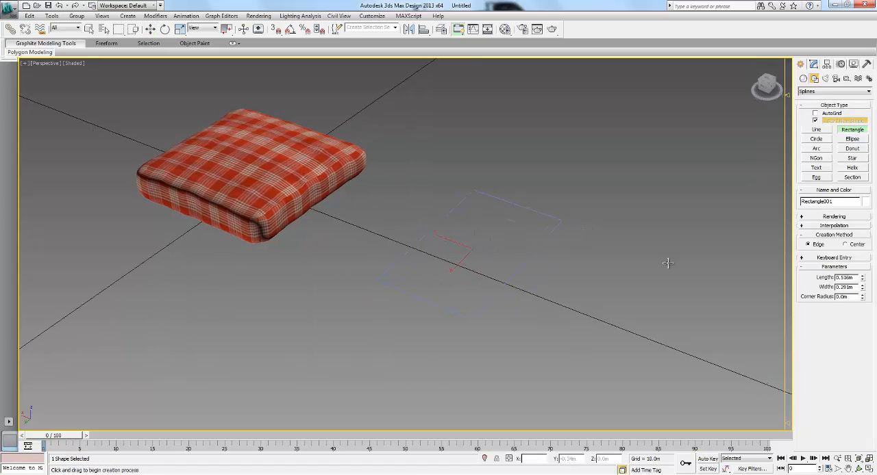
- Set the rectangle's length and width to 0.5 m each and finish creating it
{"action": "double_click", "coordinate": [855, 278]}
{"action": "type", "text": ".5"}
{"action": "double_click", "coordinate": [852, 289]}
{"action": "type", "text": ".5"}
{"action": "key", "text": "Return"}
{"action": "middle_click_drag", "start_coordinate": [659, 275], "coordinate": [633, 263]}
{"action": "right_click", "coordinate": [604, 262]}
- Convert the square spline to an Editable Spline
{"action": "middle_click_drag", "start_coordinate": [489, 235], "coordinate": [415, 219]}
{"action": "right_click", "coordinate": [427, 224]}
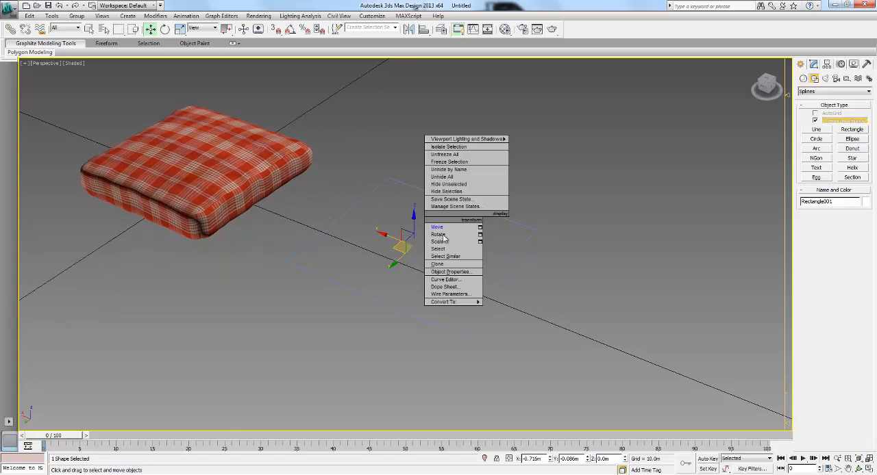
{"action": "mouse_move", "coordinate": [453, 305]}
{"action": "left_click", "coordinate": [526, 302]}
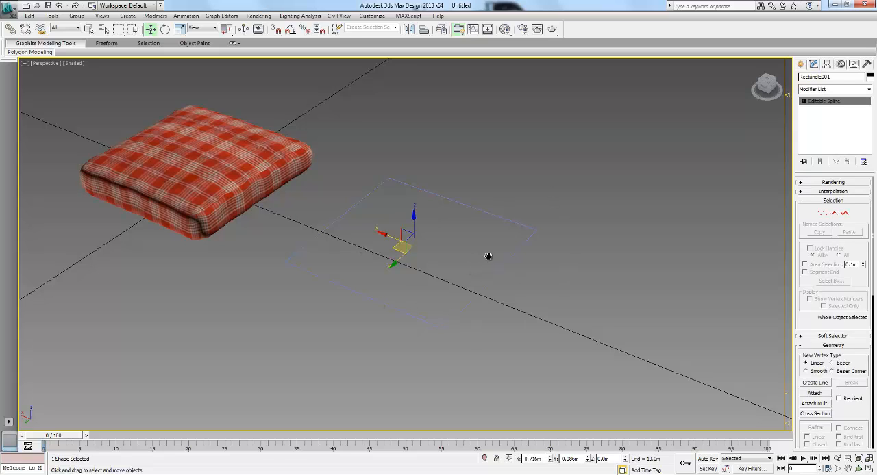
- Select all four corner vertices of the square spline and break them
{"action": "middle_click_drag", "start_coordinate": [487, 257], "coordinate": [492, 260]}
{"action": "middle_click_drag", "start_coordinate": [286, 260], "coordinate": [373, 239]}
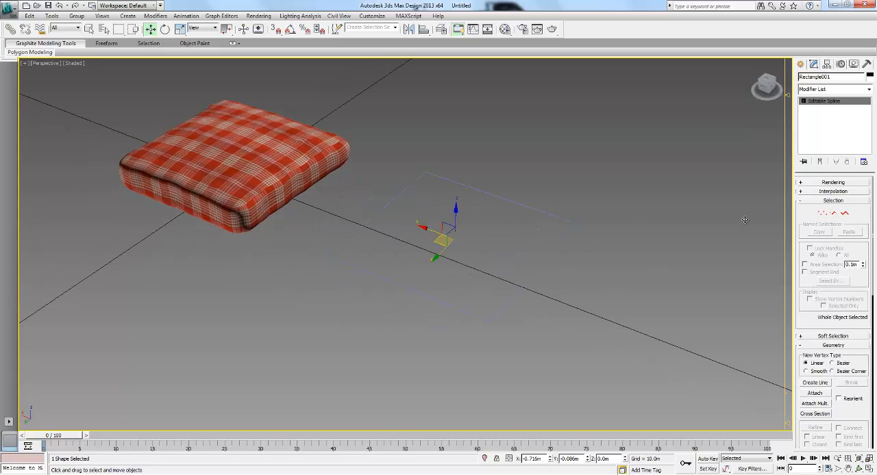
{"action": "left_click", "coordinate": [822, 213]}
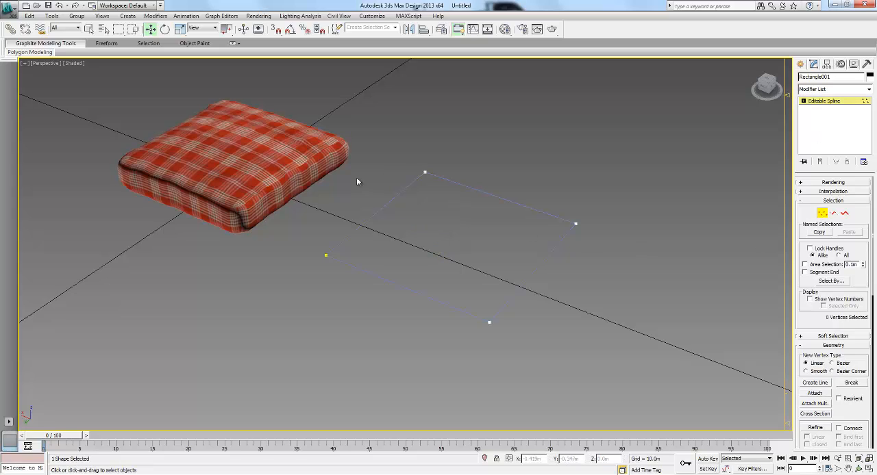
{"action": "left_click_drag", "start_coordinate": [313, 104], "coordinate": [632, 347]}
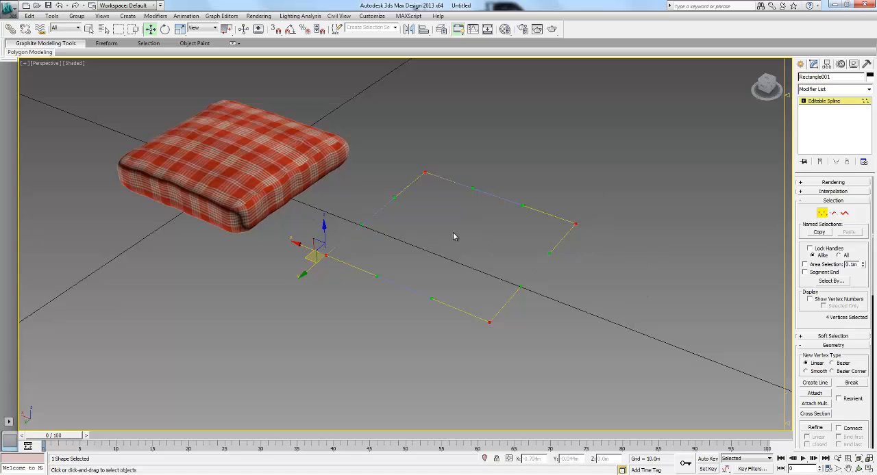
{"action": "right_click", "coordinate": [444, 214]}
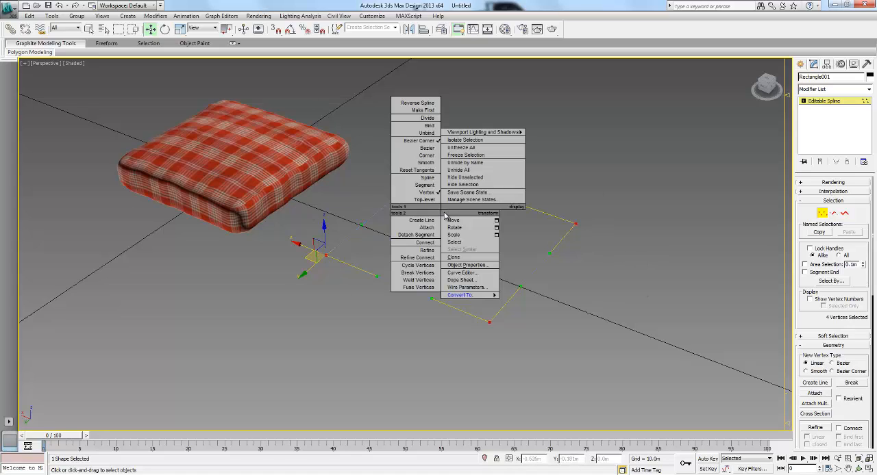
{"action": "left_click", "coordinate": [418, 274]}
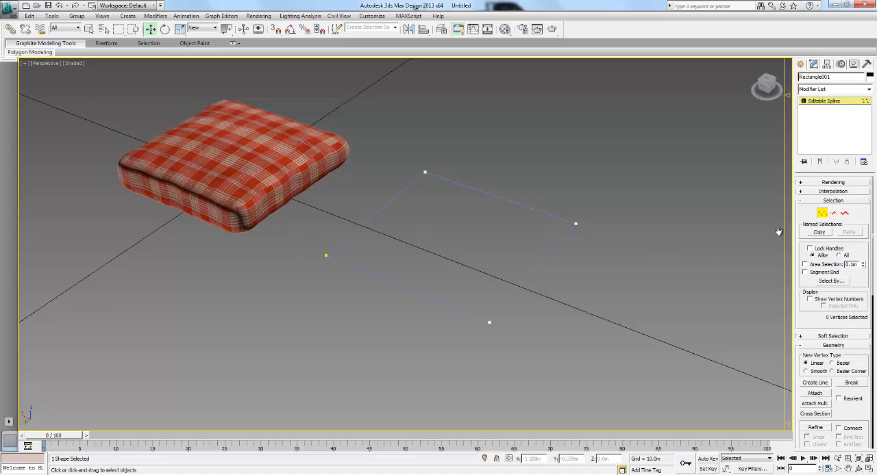
- Try moving the square's side farthest from the pillow as a separate segment, cancel the moves, and leave segment editing
{"action": "left_click", "coordinate": [833, 213]}
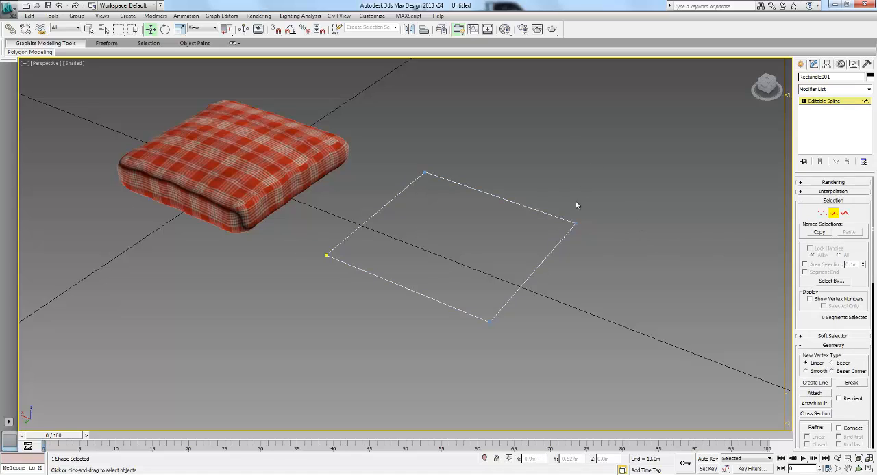
{"action": "middle_click_drag", "start_coordinate": [483, 185], "coordinate": [357, 206]}
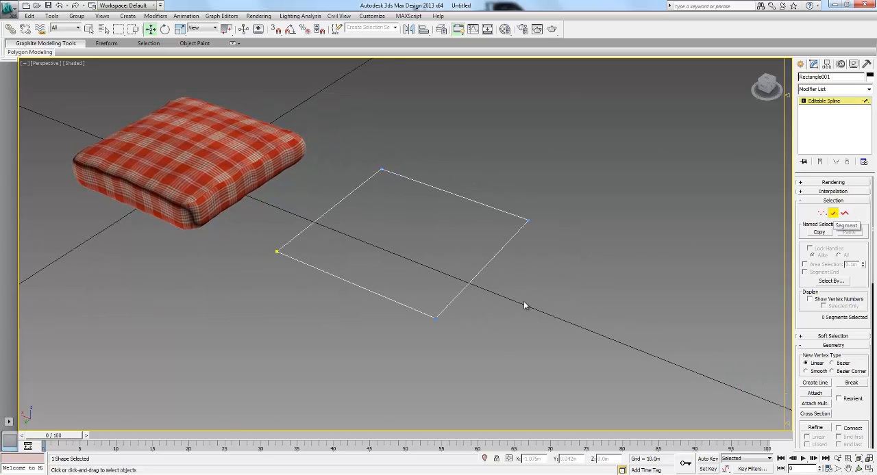
{"action": "left_click", "coordinate": [479, 271]}
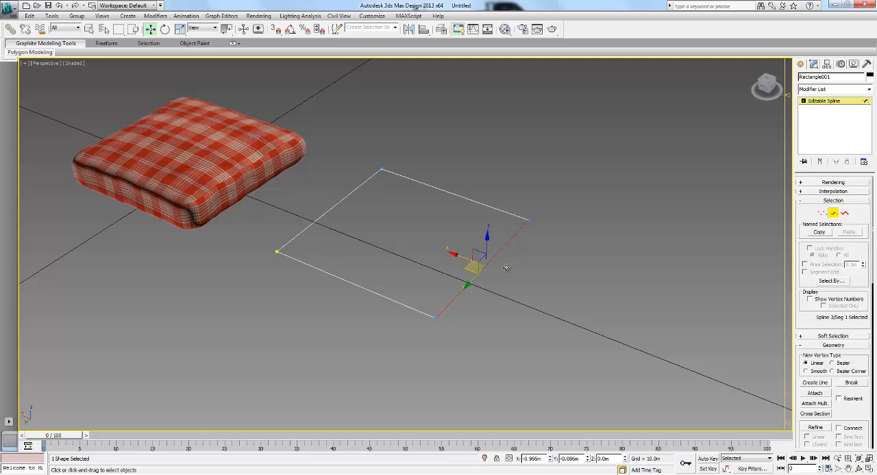
{"action": "left_click_drag", "start_coordinate": [505, 268], "coordinate": [551, 260]}
{"action": "right_click", "coordinate": [550, 261]}
{"action": "left_click_drag", "start_coordinate": [469, 265], "coordinate": [578, 254]}
{"action": "right_click", "coordinate": [578, 255]}
{"action": "left_click", "coordinate": [452, 228]}
{"action": "left_click", "coordinate": [824, 102]}
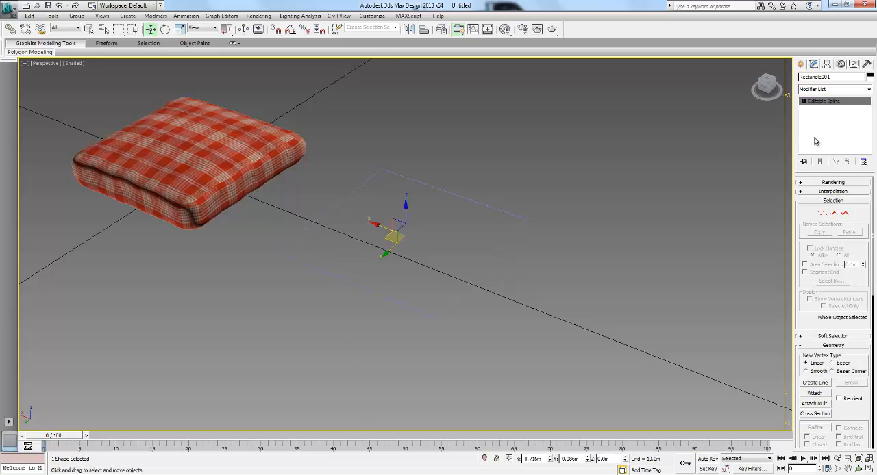
- Draw a second rectangle about 0.31 by 0.29 m beside the square and convert it to an Editable Spline
{"action": "left_click", "coordinate": [801, 65]}
{"action": "left_click", "coordinate": [852, 129]}
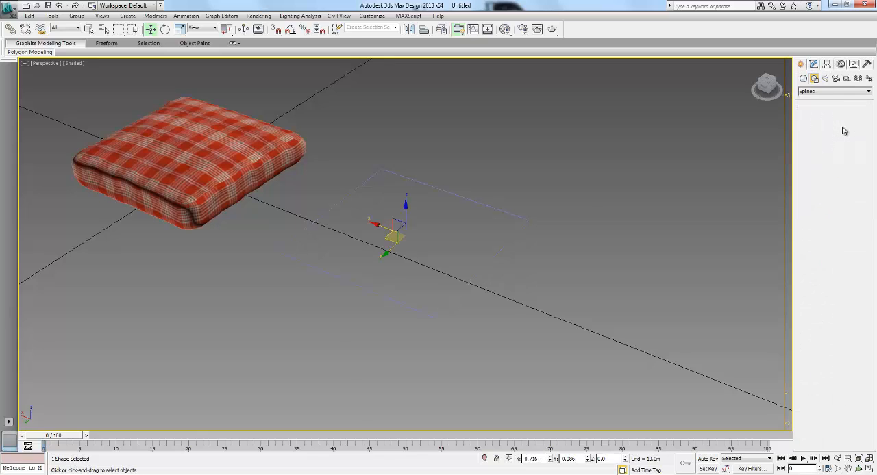
{"action": "mouse_move", "coordinate": [562, 239]}
{"action": "left_mouse_down"}
{"action": "mouse_move", "coordinate": [679, 319]}
{"action": "mouse_move", "coordinate": [619, 345]}
{"action": "left_mouse_up"}
{"action": "right_click", "coordinate": [618, 342]}
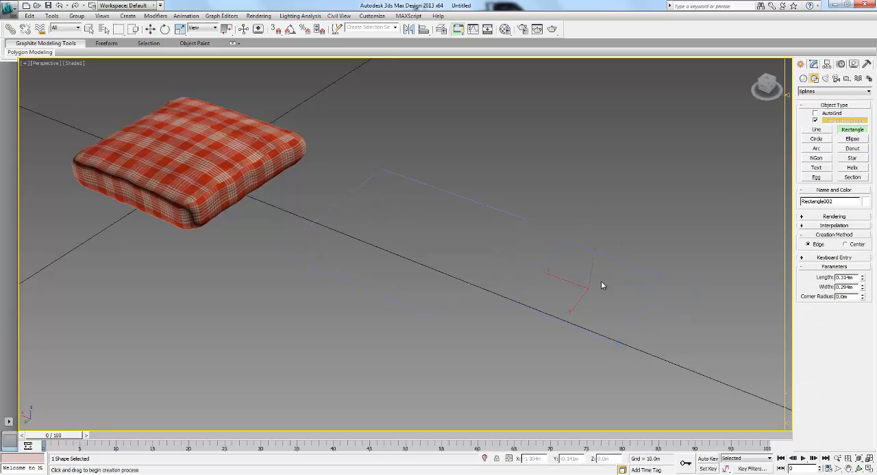
{"action": "right_click", "coordinate": [609, 293]}
{"action": "mouse_move", "coordinate": [648, 383]}
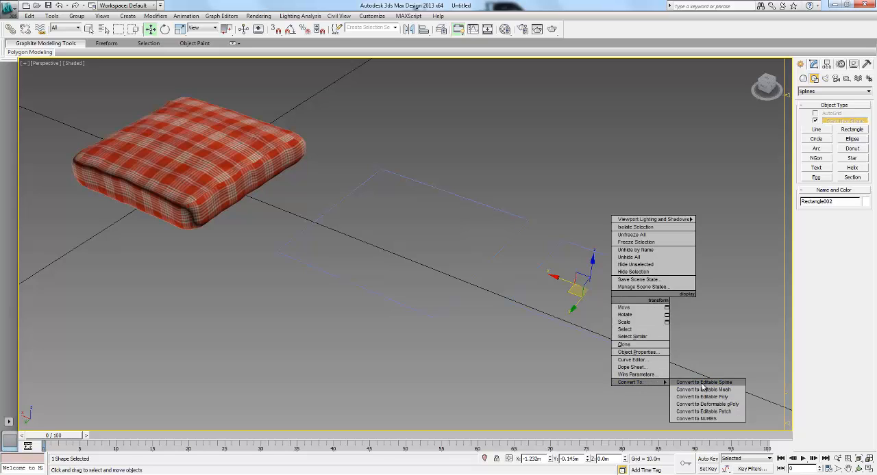
{"action": "left_click", "coordinate": [698, 383]}
- Try moving one side segment of the second, smaller rectangle on its own and cancel the move
{"action": "middle_click_drag", "start_coordinate": [621, 310], "coordinate": [514, 276]}
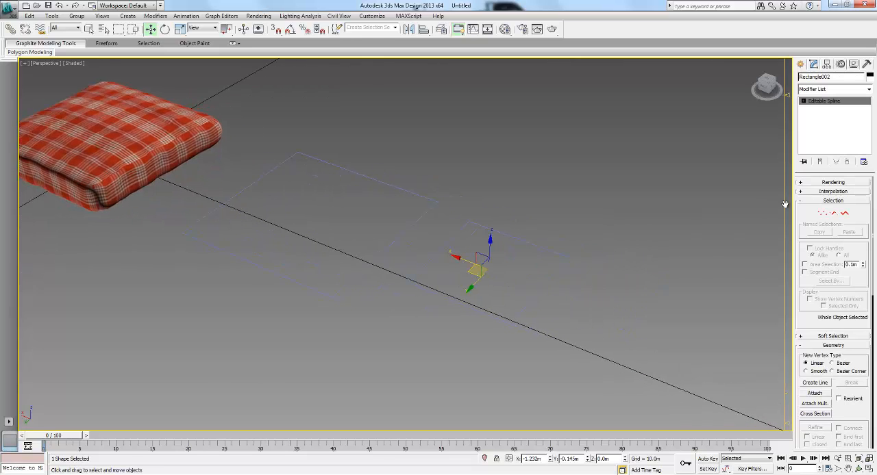
{"action": "left_click", "coordinate": [832, 213]}
{"action": "left_click_drag", "start_coordinate": [523, 284], "coordinate": [529, 293]}
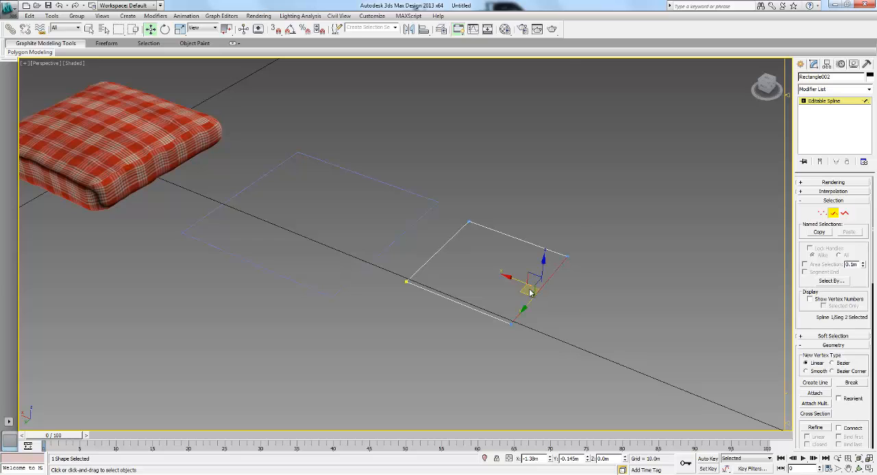
{"action": "left_click_drag", "start_coordinate": [615, 248], "coordinate": [538, 247]}
{"action": "right_click", "coordinate": [539, 247]}
- Leave segment editing and delete the second, smaller rectangle
{"action": "left_click", "coordinate": [833, 214]}
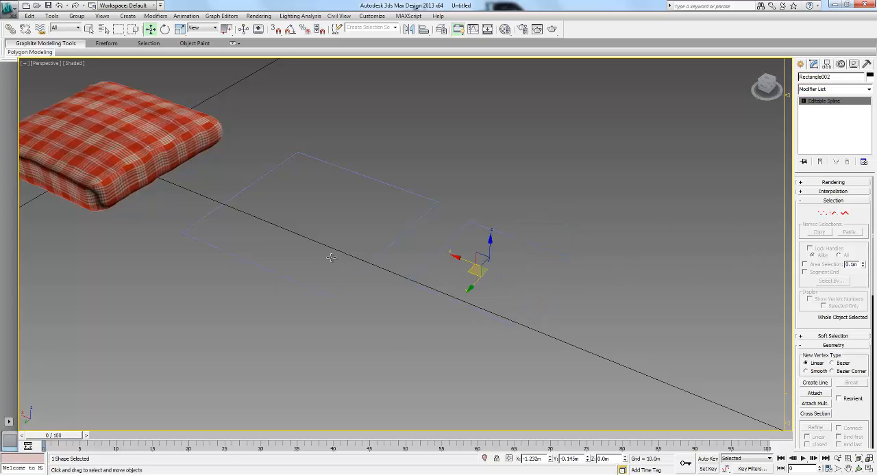
{"action": "key", "text": "Delete"}
- Select the first square's side segment farthest from the pillow to examine it, and leave segment editing
{"action": "left_click", "coordinate": [391, 244]}
{"action": "middle_click_drag", "start_coordinate": [337, 239], "coordinate": [354, 237]}
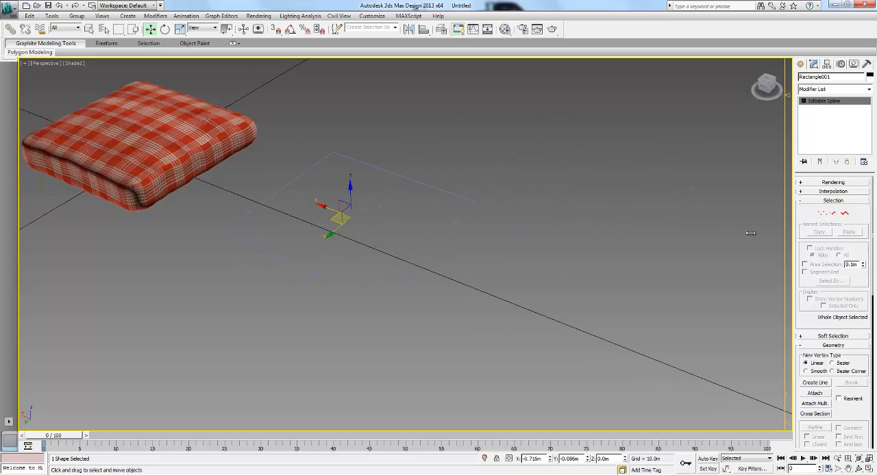
{"action": "left_click", "coordinate": [834, 213]}
{"action": "left_click", "coordinate": [418, 255]}
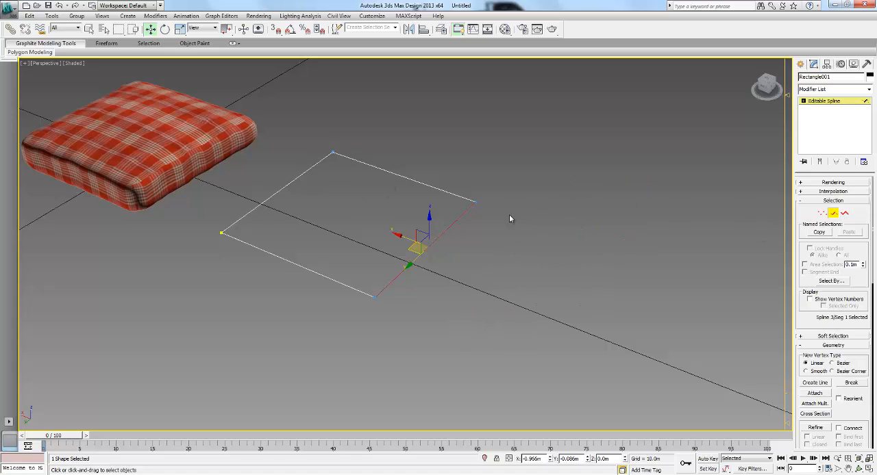
{"action": "key", "text": "2"}
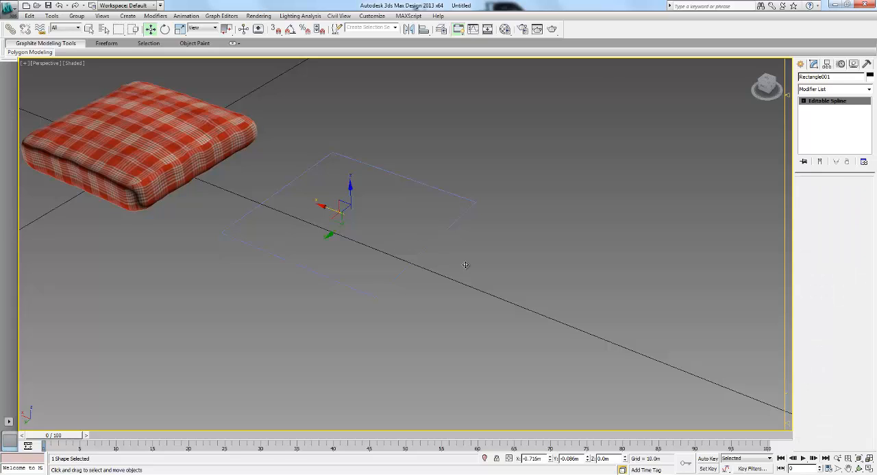
- Clone the square spline as one independent copy placed beside it, away from the pillow
{"action": "mouse_move", "coordinate": [328, 208]}
{"action": "left_mouse_down", "text": "shift"}
{"action": "mouse_move", "coordinate": [504, 284]}
{"action": "mouse_move", "coordinate": [519, 281]}
{"action": "left_mouse_up", "text": "shift"}
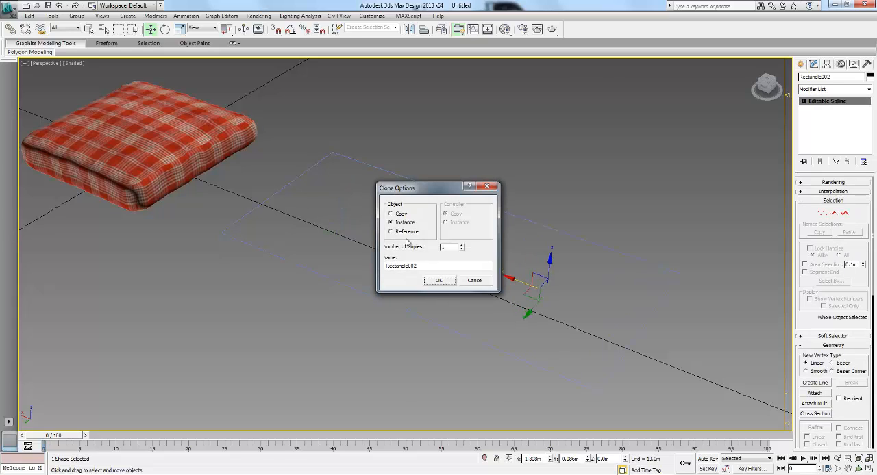
{"action": "left_click", "coordinate": [401, 214]}
{"action": "left_click", "coordinate": [438, 283]}
- Try raising the copied square about 0.177 m above the original and undo the move
{"action": "mouse_move", "coordinate": [422, 260]}
{"action": "middle_mouse_down", "text": "alt"}
{"action": "mouse_move", "coordinate": [430, 262]}
{"action": "mouse_move", "coordinate": [319, 295]}
{"action": "mouse_move", "coordinate": [427, 223]}
{"action": "mouse_move", "coordinate": [393, 246]}
{"action": "mouse_move", "coordinate": [395, 265]}
{"action": "mouse_move", "coordinate": [438, 246]}
{"action": "middle_mouse_up", "text": "alt"}
{"action": "left_click_drag", "start_coordinate": [552, 214], "coordinate": [558, 151]}
{"action": "key", "text": "ctrl+z"}
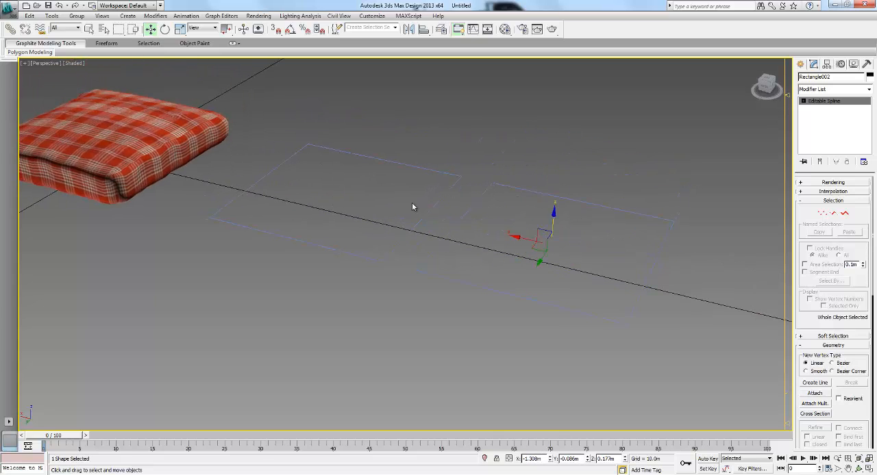
- Attach the original square to its copy so both belong to one Editable Spline
{"action": "left_click", "coordinate": [412, 228]}
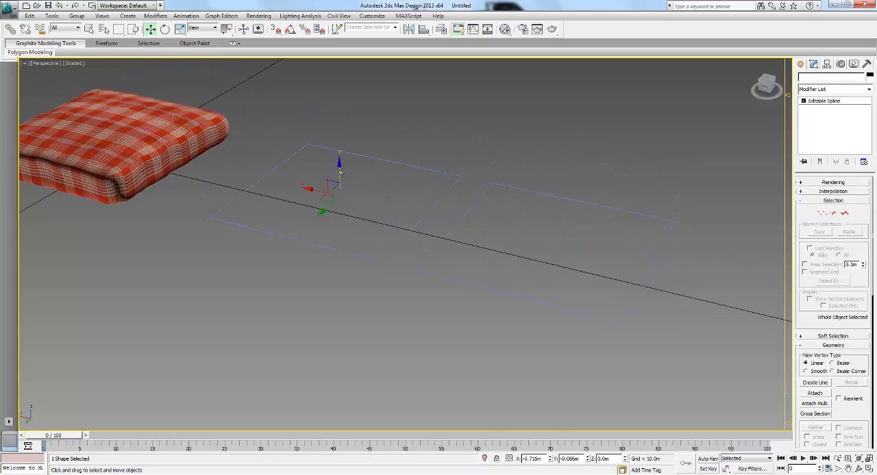
{"action": "left_click", "coordinate": [506, 117]}
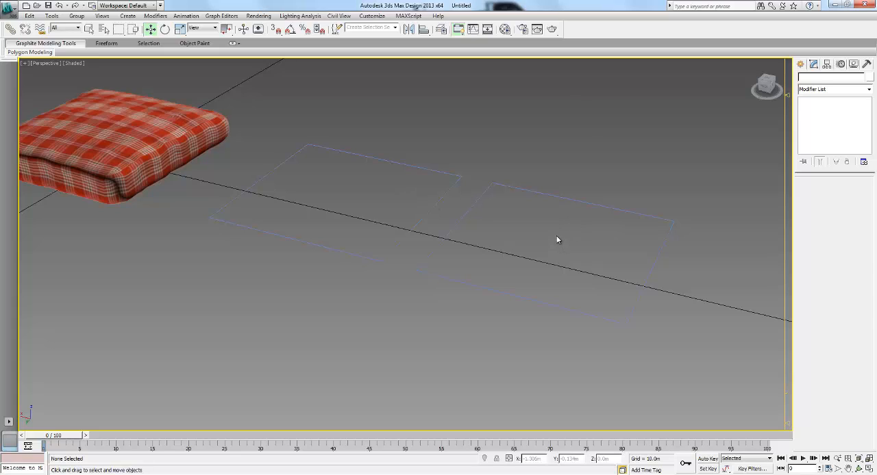
{"action": "left_click", "coordinate": [500, 184]}
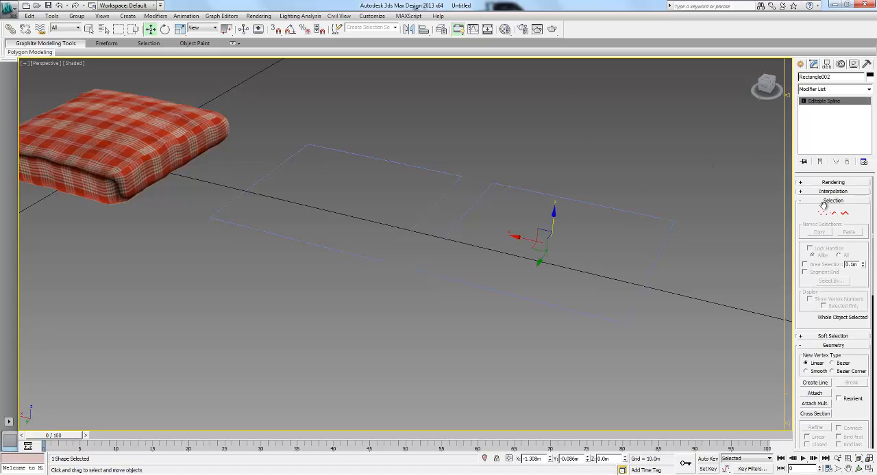
{"action": "left_click", "coordinate": [814, 393]}
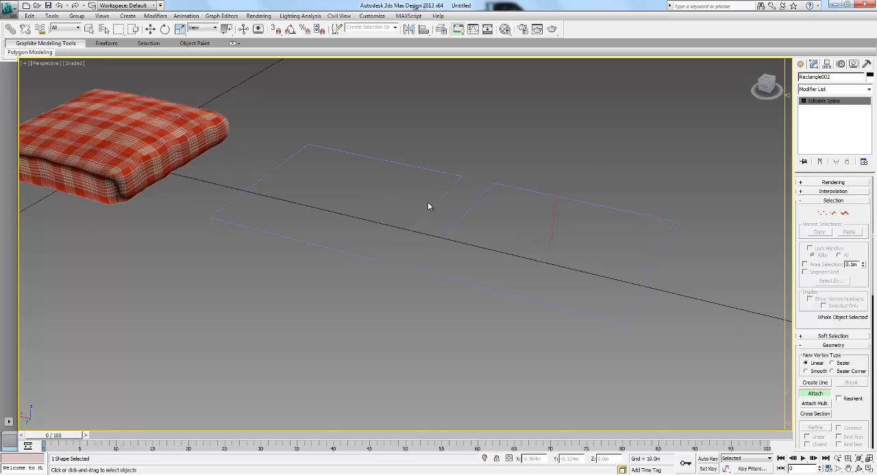
{"action": "key", "text": "w"}
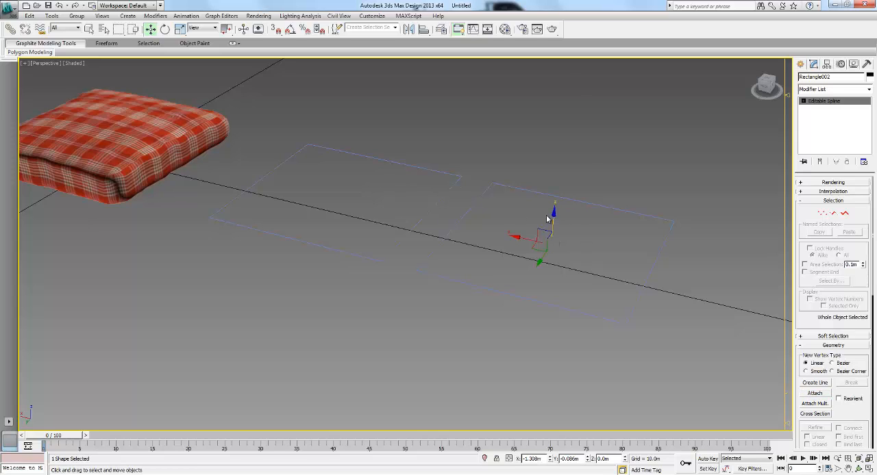
- Try moving the attached squares together as one shape and undo the move
{"action": "left_click_drag", "start_coordinate": [553, 217], "coordinate": [587, 214]}
{"action": "middle_click_drag", "start_coordinate": [587, 213], "coordinate": [583, 216]}
{"action": "left_click_drag", "start_coordinate": [538, 249], "coordinate": [543, 232]}
{"action": "key", "text": "ctrl+z"}
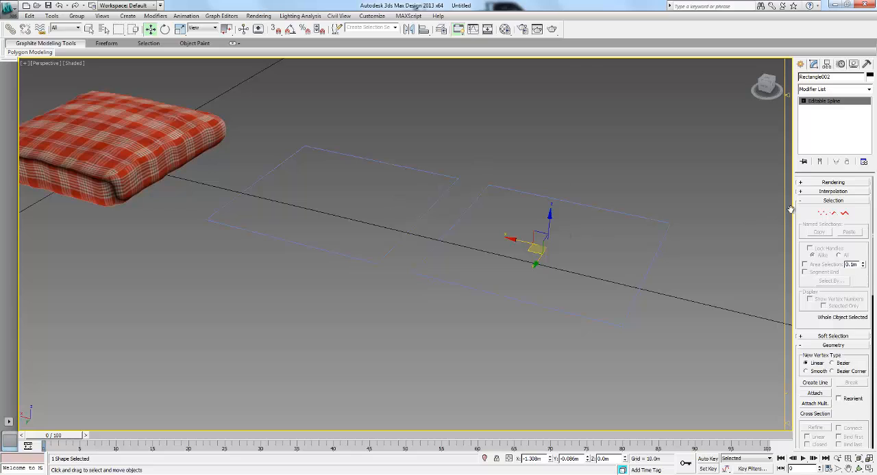
- Examine the corner vertices of the attached squares and the facing sides between them
{"action": "left_click", "coordinate": [823, 213]}
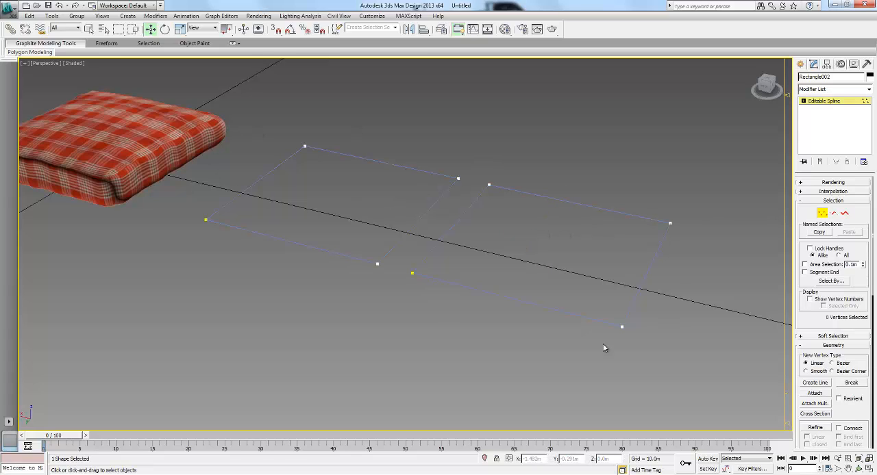
{"action": "left_click", "coordinate": [822, 215]}
{"action": "middle_click_drag", "start_coordinate": [503, 197], "coordinate": [432, 197], "text": "alt"}
{"action": "scroll", "coordinate": [432, 197], "scroll_direction": "down", "scroll_amount": 3}
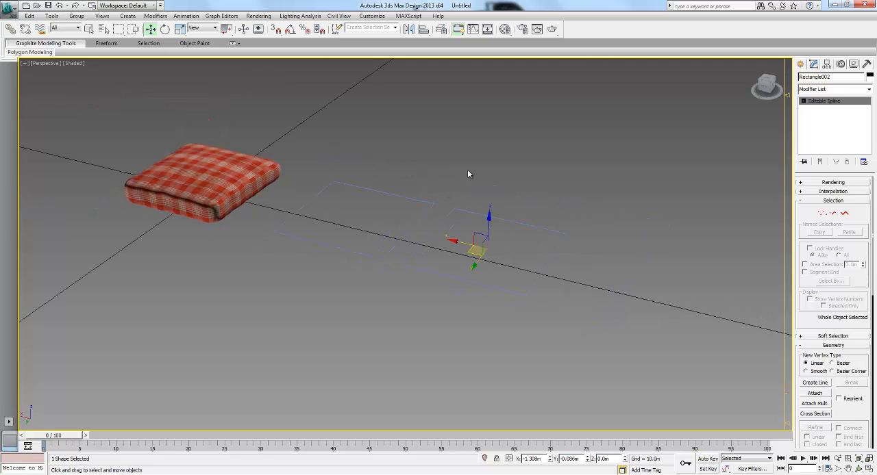
{"action": "left_click", "coordinate": [458, 208]}
{"action": "left_click", "coordinate": [489, 212]}
{"action": "scroll", "coordinate": [462, 264], "scroll_direction": "up", "scroll_amount": 4}
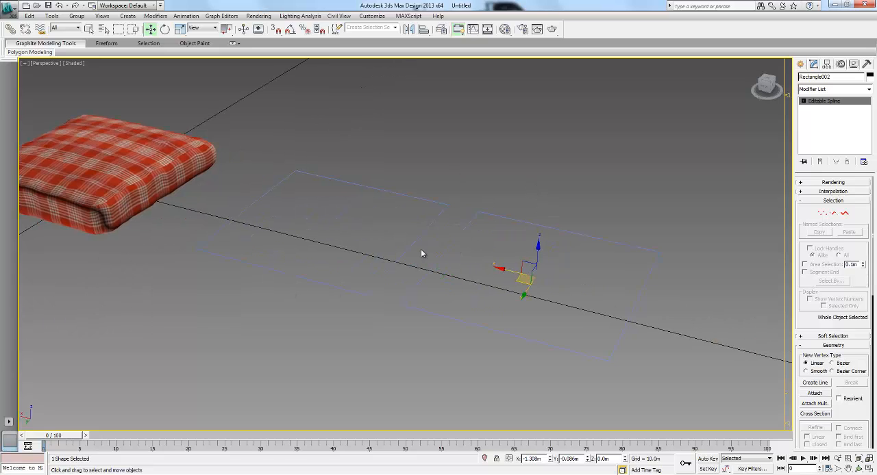
{"action": "scroll", "coordinate": [561, 244], "scroll_direction": "down", "scroll_amount": 1}
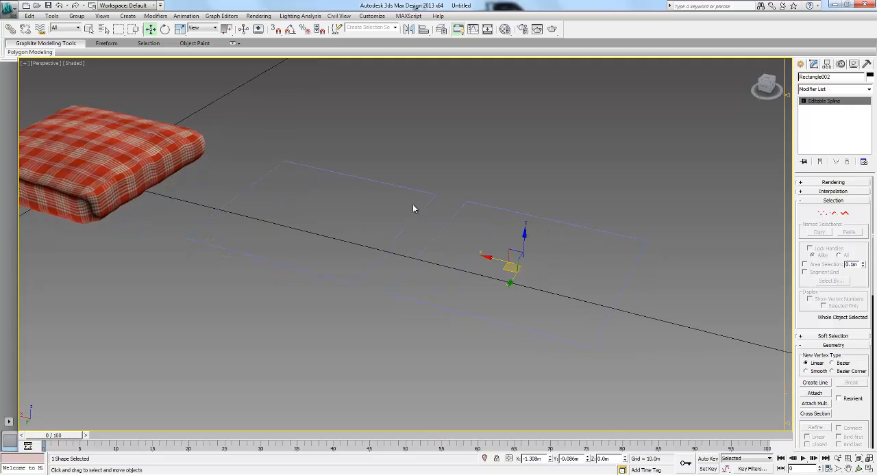
- Apply the Garment Maker modifier to the attached square splines
{"action": "left_click", "coordinate": [819, 90]}
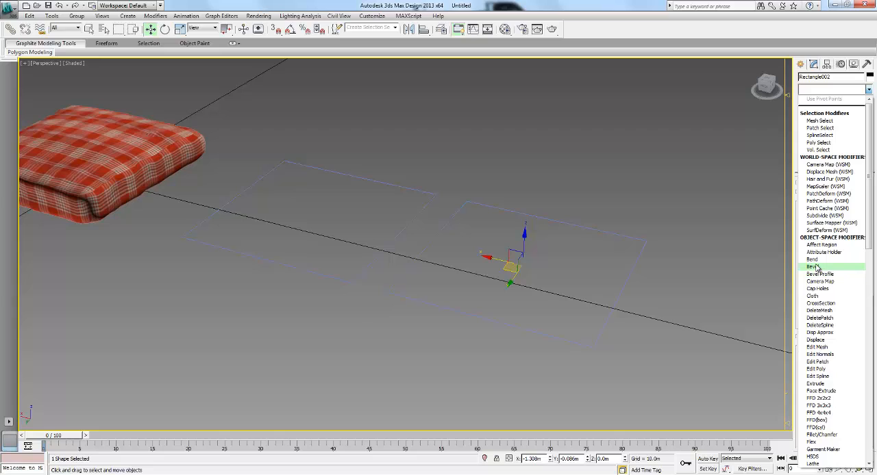
{"action": "scroll", "coordinate": [817, 268], "scroll_direction": "down", "scroll_amount": 15}
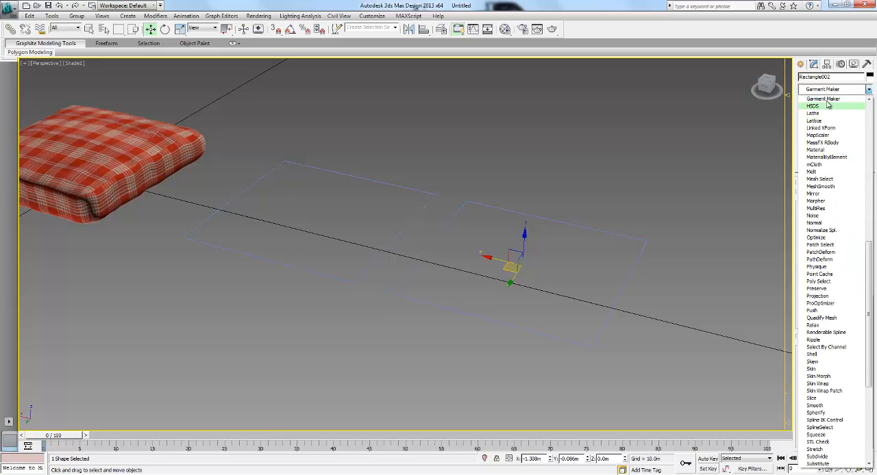
{"action": "left_click", "coordinate": [832, 100]}
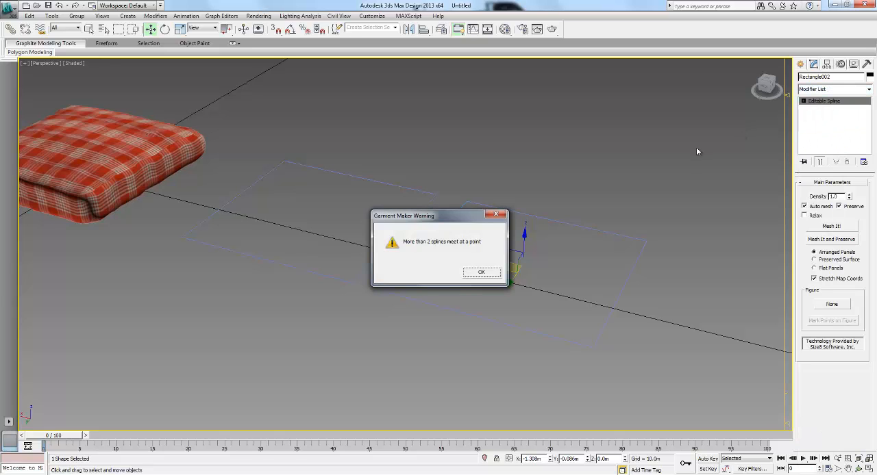
{"action": "left_click", "coordinate": [481, 275]}
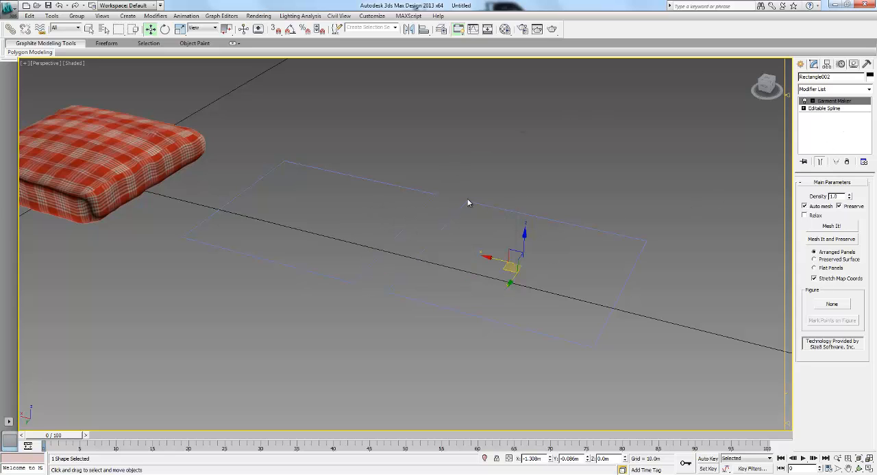
- Delete the attached square splines, leaving only the plaid pillow
{"action": "middle_click_drag", "start_coordinate": [518, 252], "coordinate": [409, 254], "text": "alt"}
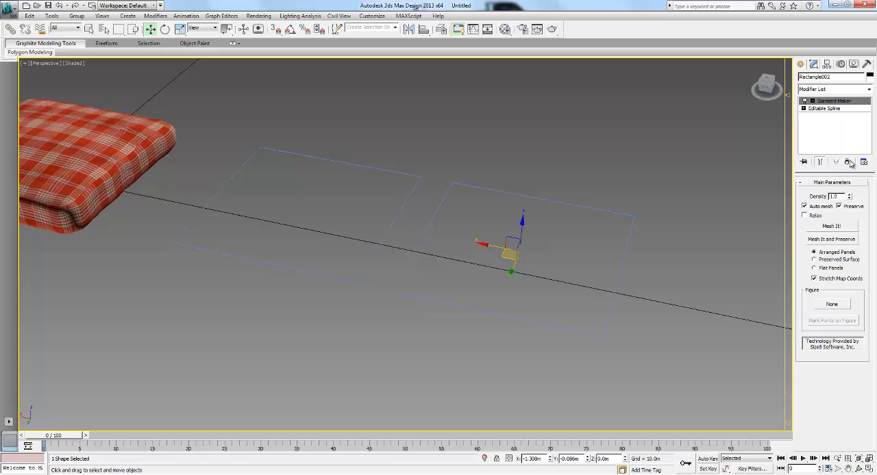
{"action": "left_click", "coordinate": [635, 243]}
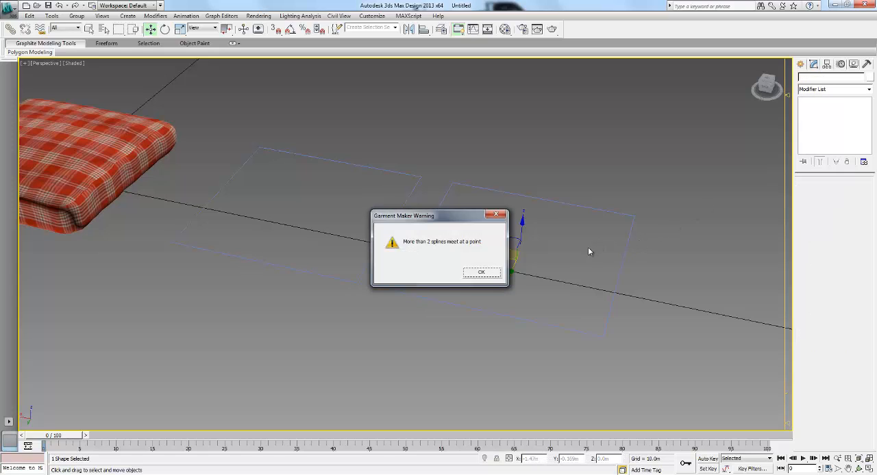
{"action": "left_click", "coordinate": [482, 273]}
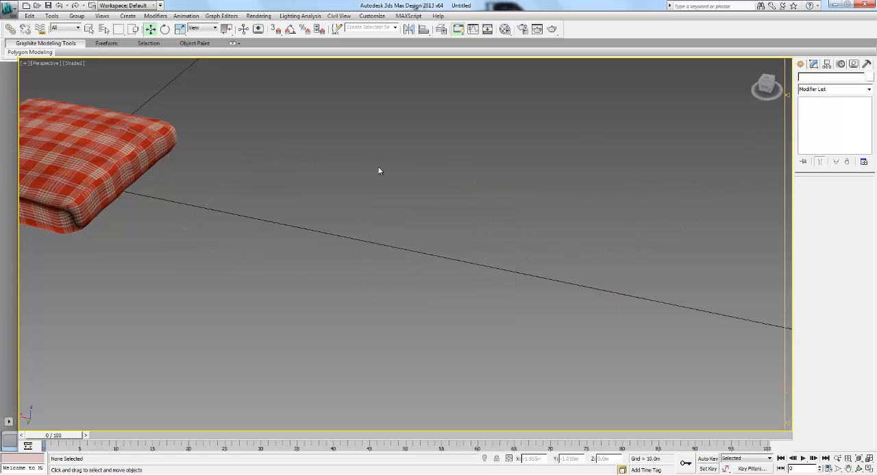
- Draw a box about 0.23 by 0.315 by 0.143 m beside the plaid pillow
{"action": "left_click", "coordinate": [800, 64]}
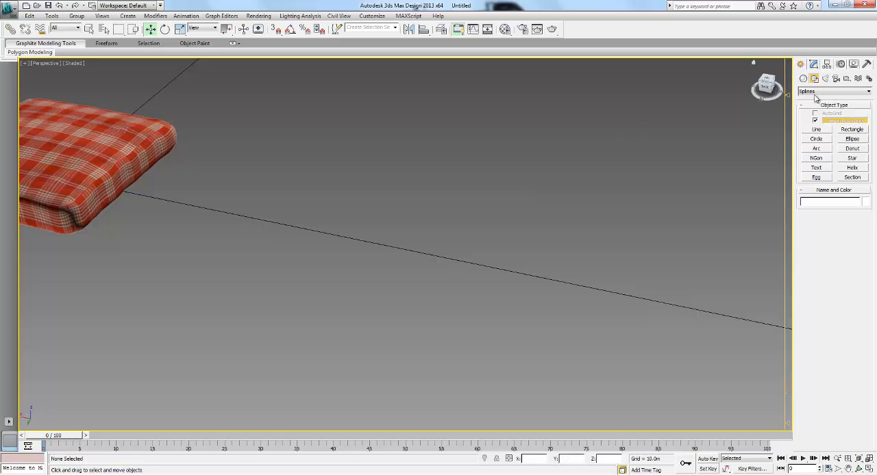
{"action": "left_click", "coordinate": [816, 122]}
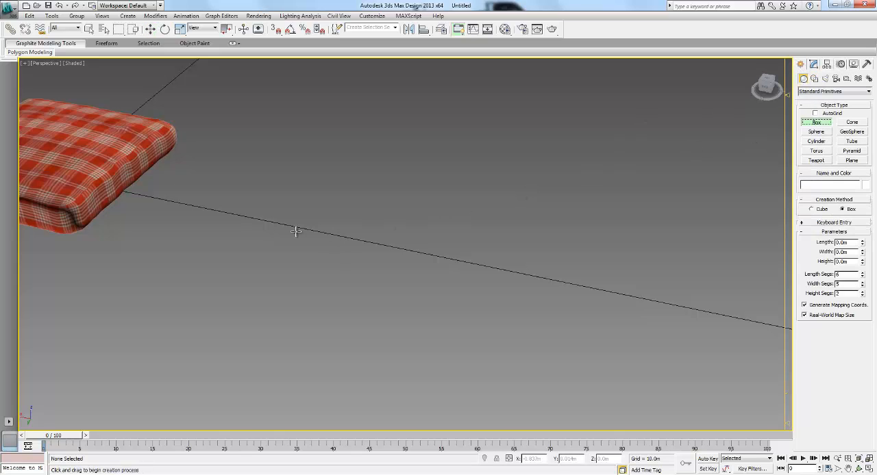
{"action": "left_click_drag", "start_coordinate": [294, 231], "coordinate": [430, 208]}
{"action": "left_click", "coordinate": [402, 150]}
{"action": "middle_click_drag", "start_coordinate": [459, 183], "coordinate": [445, 187], "text": "alt"}
{"action": "right_click", "coordinate": [606, 159]}
{"action": "left_click", "coordinate": [815, 65]}
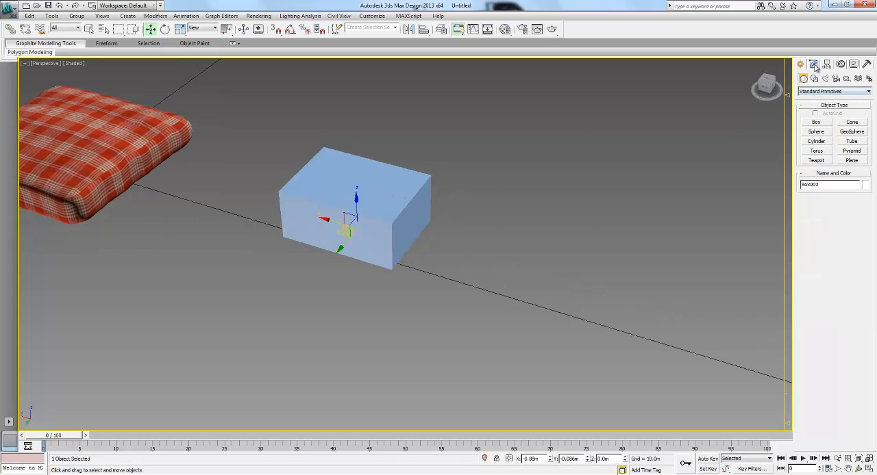
- Browse the modifiers available for the box and delete the box
{"action": "left_click", "coordinate": [824, 90]}
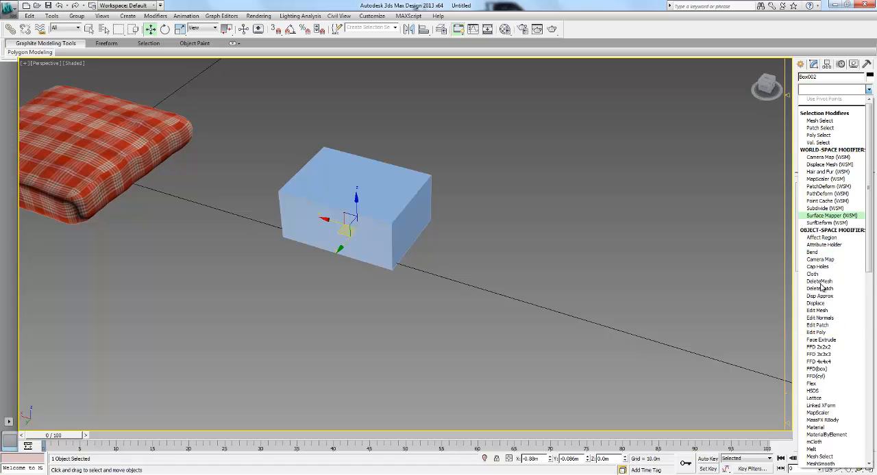
{"action": "left_click", "coordinate": [595, 199]}
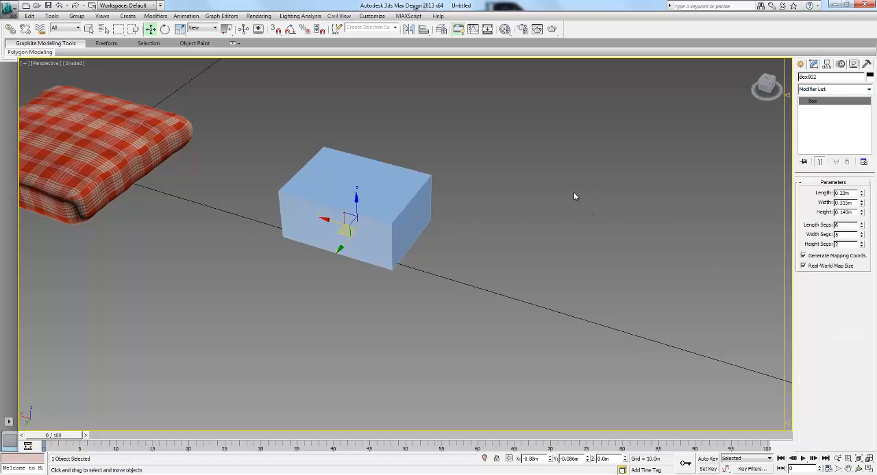
{"action": "key", "text": "Delete"}
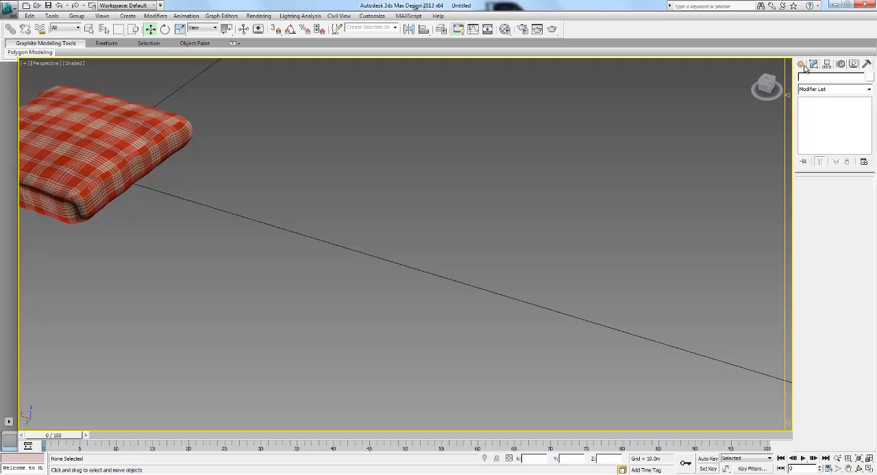
- Draw a rectangle spline beside the plaid pillow and set its length and width to 0.5 m
{"action": "left_click", "coordinate": [801, 65]}
{"action": "left_click", "coordinate": [814, 79]}
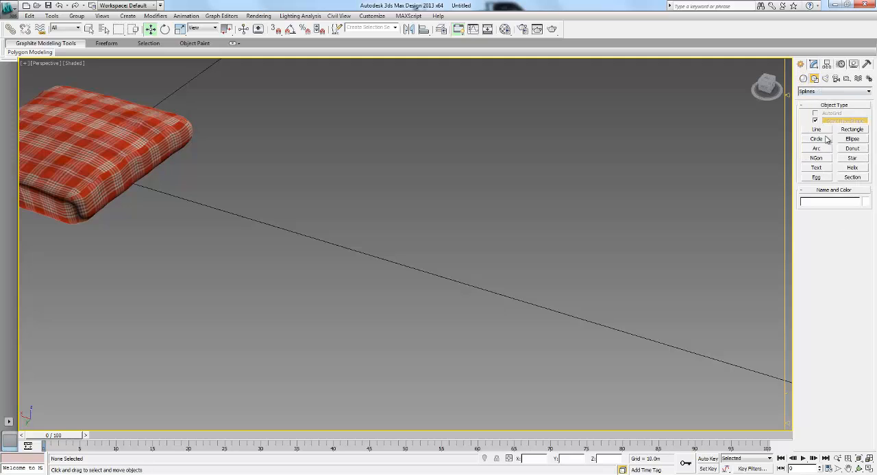
{"action": "left_click", "coordinate": [852, 130]}
{"action": "left_click_drag", "start_coordinate": [257, 260], "coordinate": [414, 235]}
{"action": "double_click", "coordinate": [855, 278]}
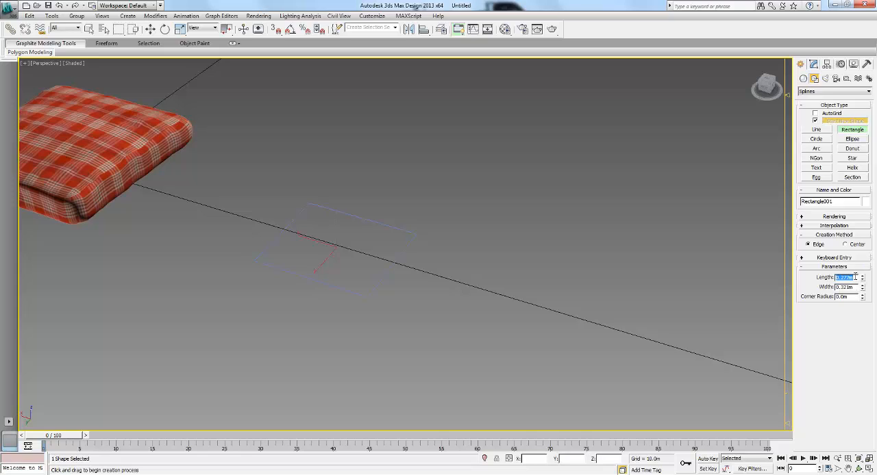
{"action": "type", "text": "0.5"}
{"action": "key", "text": "Tab"}
{"action": "type", "text": "0.3"}
{"action": "key", "text": "Return"}
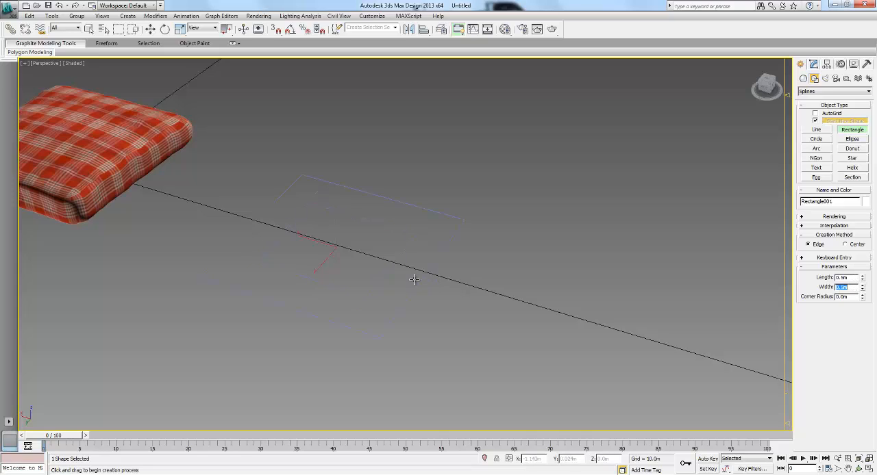
- Convert the 0.5 m rectangle to an editable spline
{"action": "right_click", "coordinate": [377, 254]}
{"action": "right_click", "coordinate": [378, 246]}
{"action": "mouse_move", "coordinate": [407, 323]}
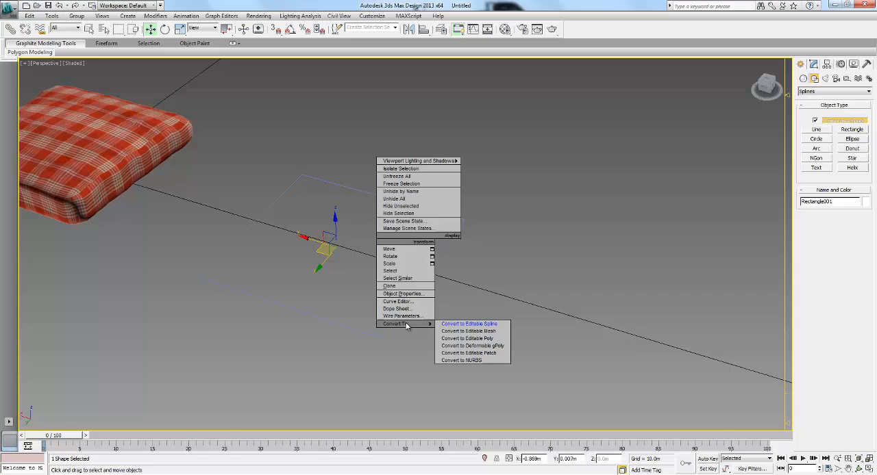
{"action": "left_click", "coordinate": [475, 323]}
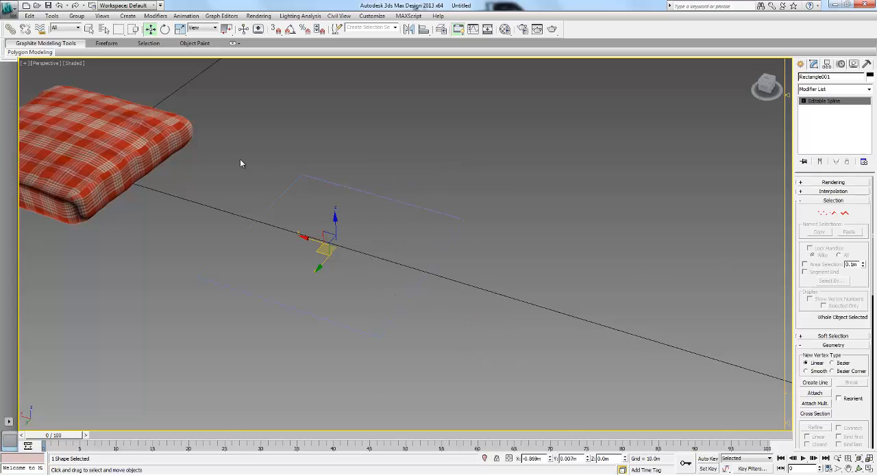
- Break all four corner vertices of the rectangle spline and leave vertex editing
{"action": "left_click", "coordinate": [821, 213]}
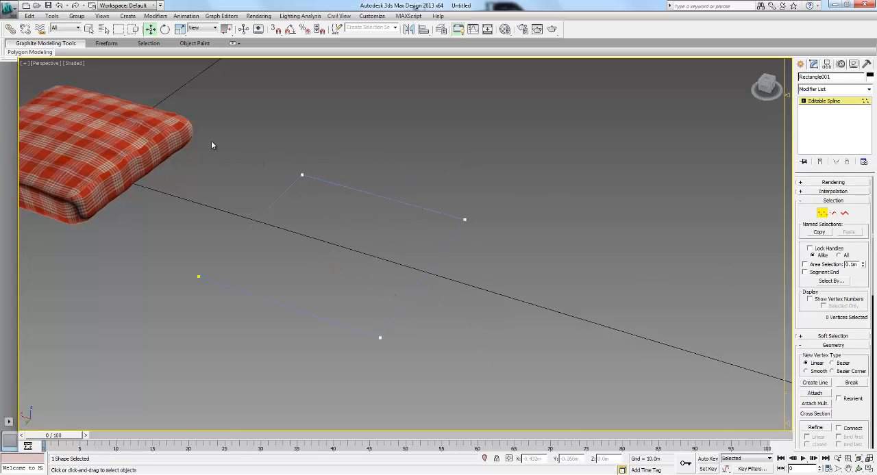
{"action": "left_click_drag", "start_coordinate": [142, 96], "coordinate": [491, 341]}
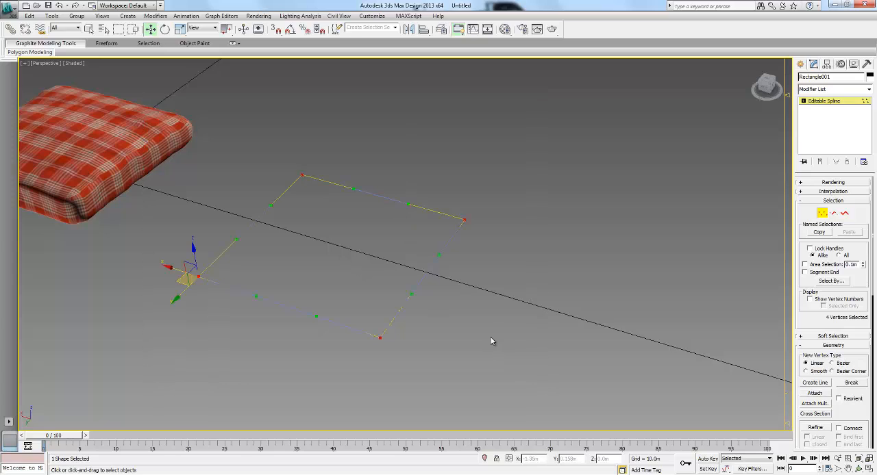
{"action": "right_click", "coordinate": [356, 231]}
{"action": "left_click", "coordinate": [336, 287]}
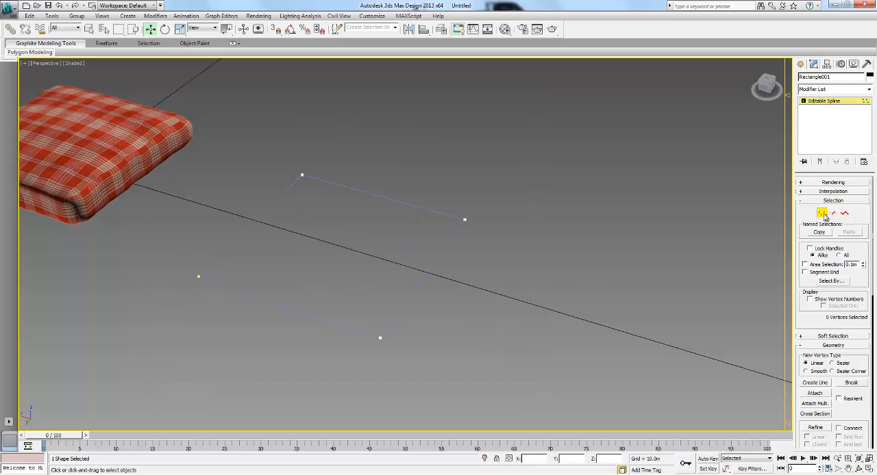
{"action": "left_click", "coordinate": [823, 215]}
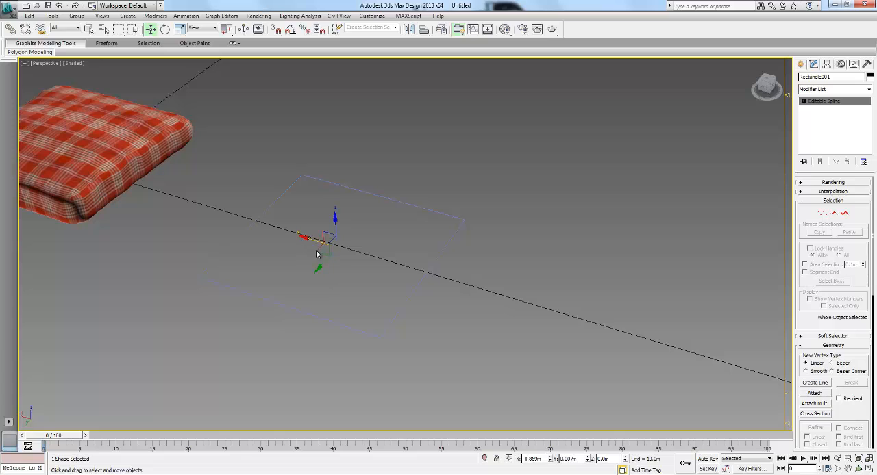
- Clone the rectangle spline as one independent copy, about 0.67 m away along the X axis
{"action": "mouse_move", "coordinate": [418, 251]}
{"action": "left_mouse_down", "text": "shift"}
{"action": "mouse_move", "coordinate": [603, 269]}
{"action": "mouse_move", "coordinate": [544, 317]}
{"action": "left_mouse_up", "text": "shift"}
{"action": "left_click", "coordinate": [474, 282]}
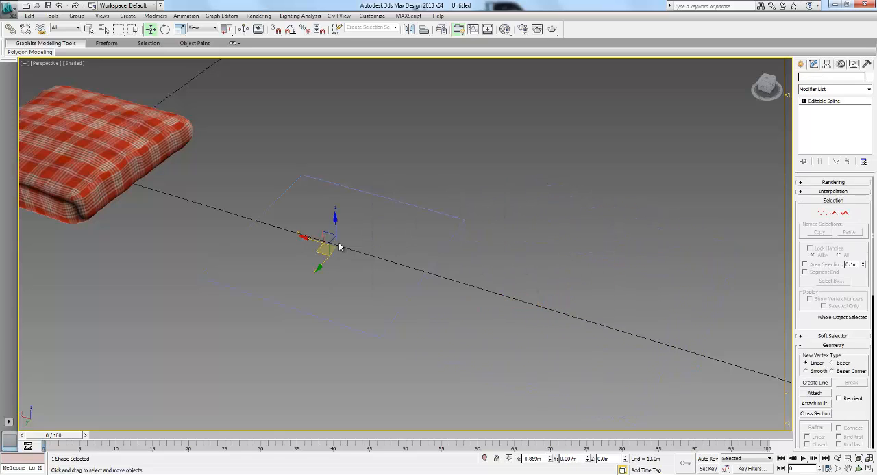
{"action": "mouse_move", "coordinate": [306, 238]}
{"action": "left_mouse_down", "text": "shift"}
{"action": "mouse_move", "coordinate": [569, 314]}
{"action": "mouse_move", "coordinate": [532, 306]}
{"action": "left_mouse_up", "text": "shift"}
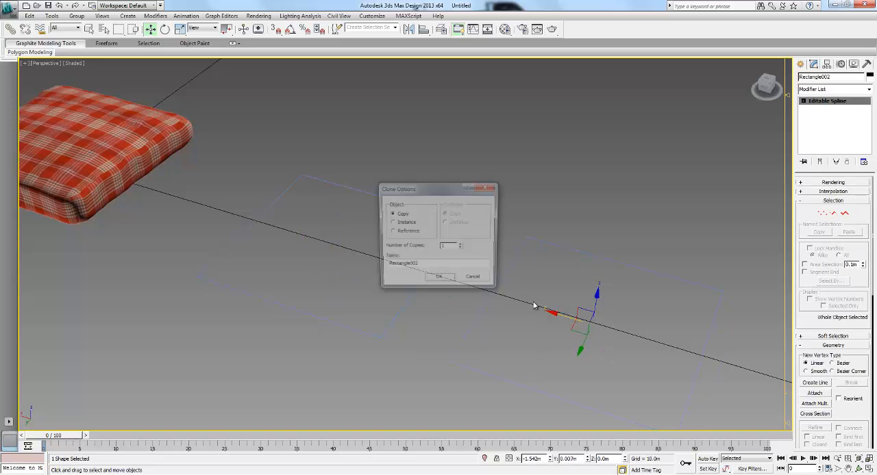
{"action": "left_click", "coordinate": [439, 281]}
- Apply the Garment Maker modifier to the copied rectangle
{"action": "mouse_move", "coordinate": [417, 244]}
{"action": "middle_mouse_down", "text": "alt"}
{"action": "mouse_move", "coordinate": [445, 272]}
{"action": "mouse_move", "coordinate": [467, 278]}
{"action": "mouse_move", "coordinate": [428, 163]}
{"action": "mouse_move", "coordinate": [466, 215]}
{"action": "mouse_move", "coordinate": [466, 243]}
{"action": "mouse_move", "coordinate": [730, 189]}
{"action": "middle_mouse_up", "text": "alt"}
{"action": "left_click", "coordinate": [821, 91]}
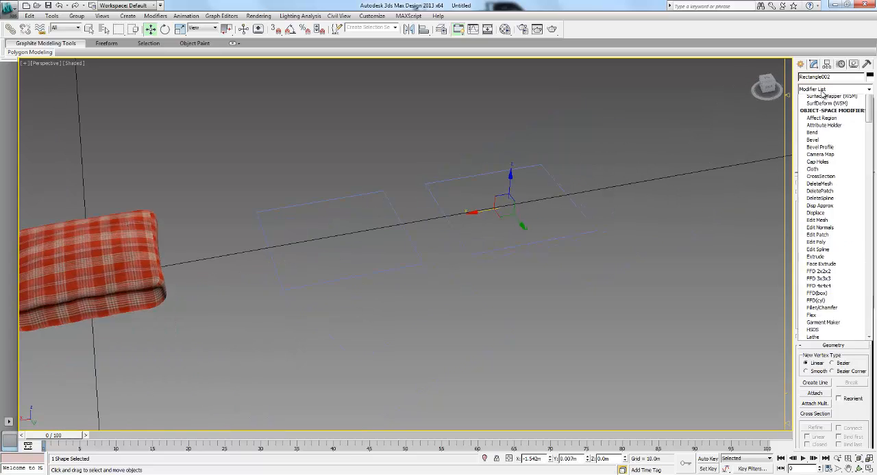
{"action": "key", "text": "g"}
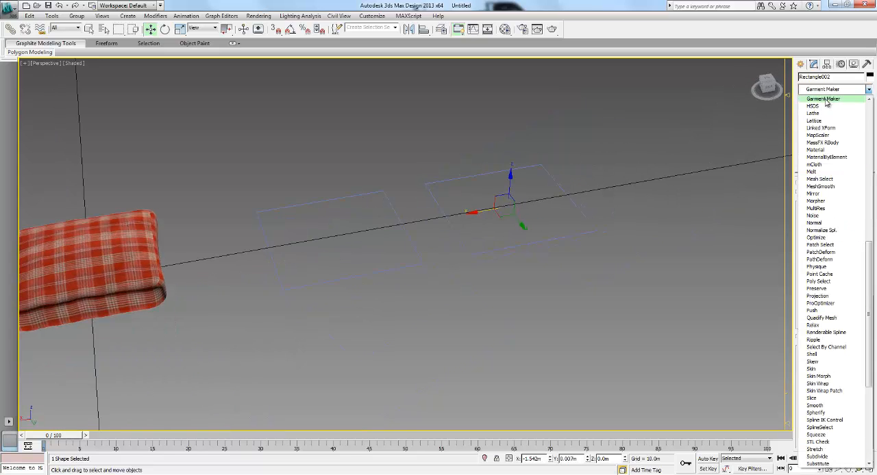
{"action": "left_click", "coordinate": [825, 99]}
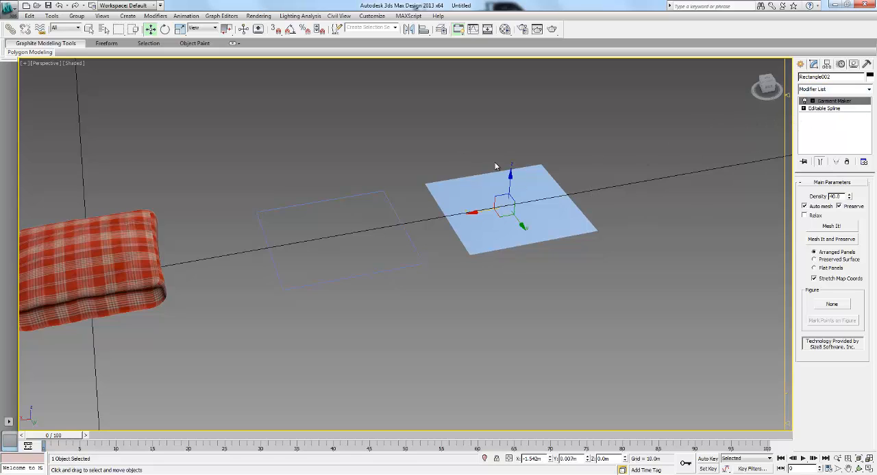
- Try to attach the original rectangle to the copy's editable spline beneath Garment Maker, and return to the modifier
{"action": "left_click", "coordinate": [825, 109]}
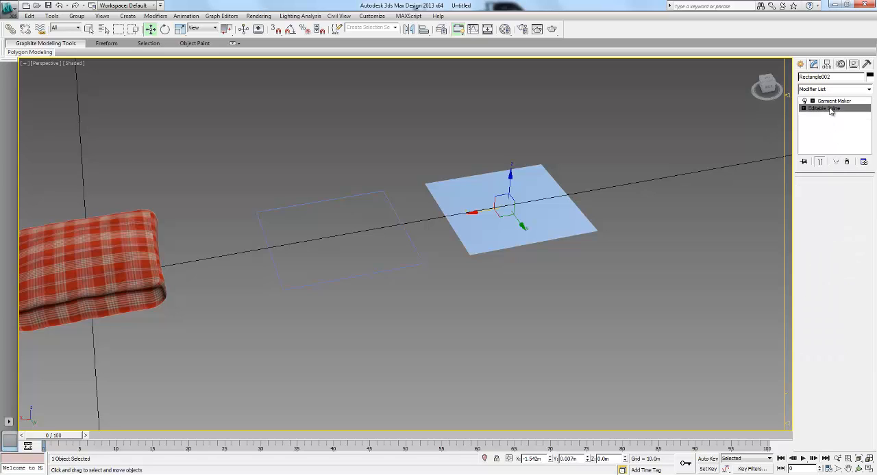
{"action": "left_click", "coordinate": [814, 393]}
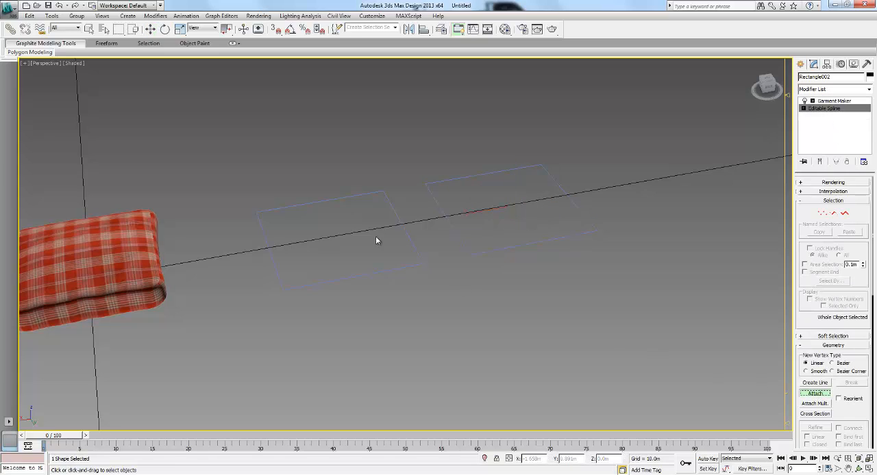
{"action": "right_click", "coordinate": [645, 177]}
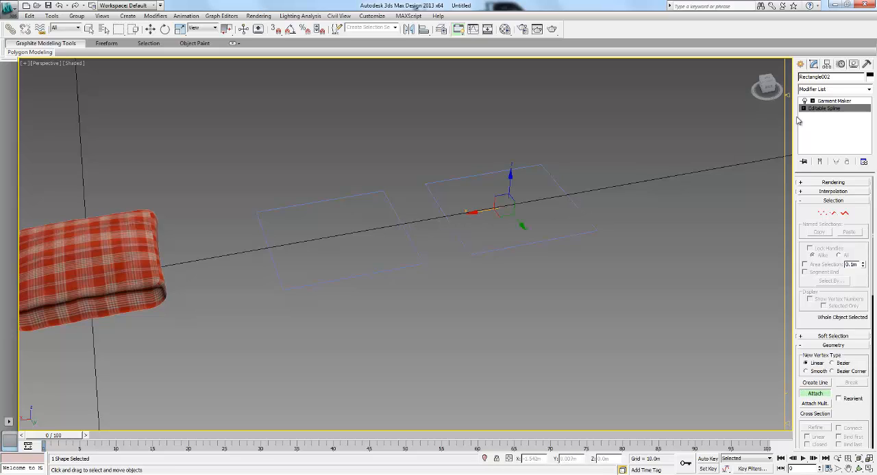
{"action": "left_click", "coordinate": [834, 102]}
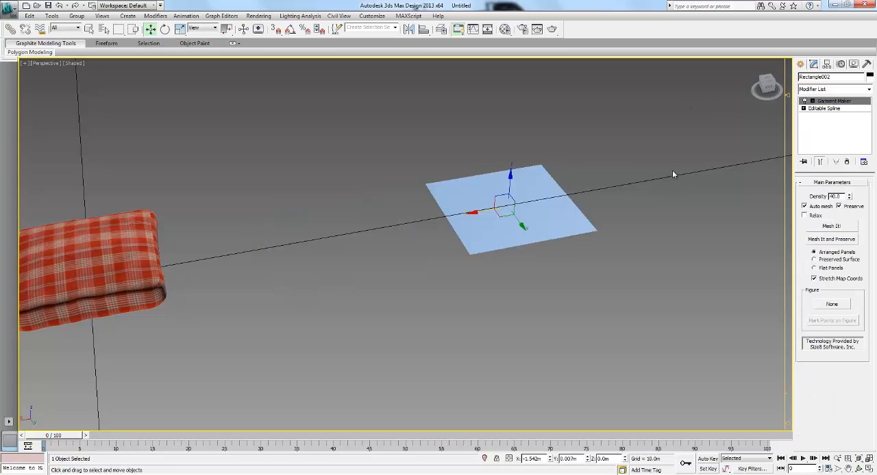
- Remove Garment Maker from the copy and undo back to before the rectangle was cloned
{"action": "left_click", "coordinate": [846, 162]}
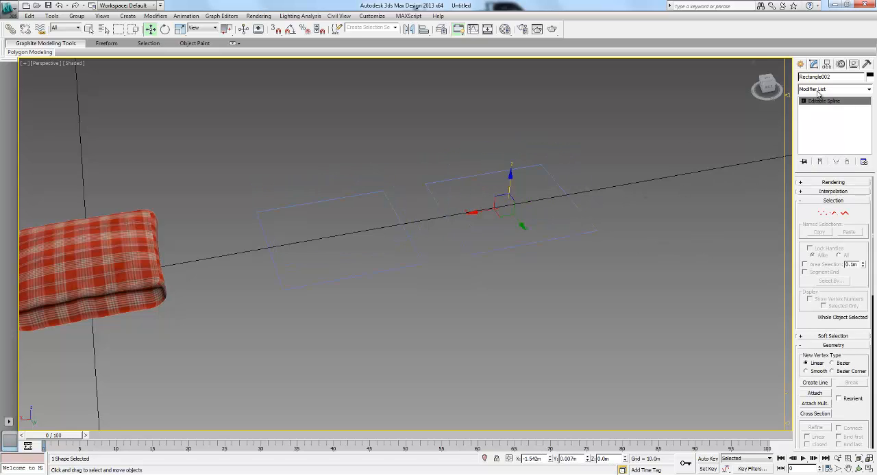
{"action": "key", "text": "ctrl+z"}
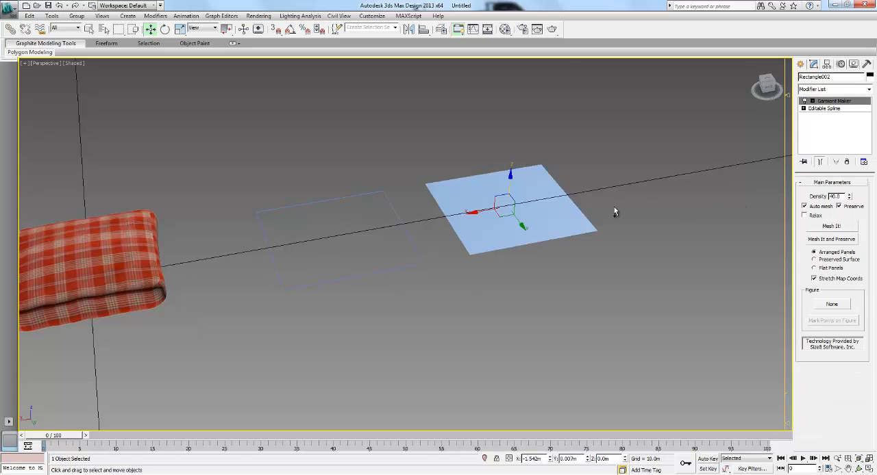
{"action": "key", "text": "ctrl+z"}
{"action": "key", "text": "ctrl+z"}
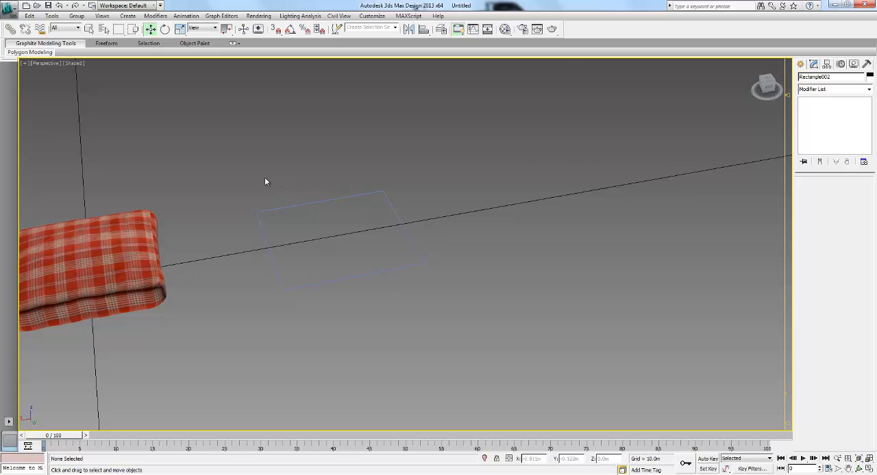
- Delete the remaining rectangle and draw a new rectangle spline in its place with length and width 0.5 m
{"action": "left_click_drag", "start_coordinate": [235, 164], "coordinate": [523, 314]}
{"action": "key", "text": "Delete"}
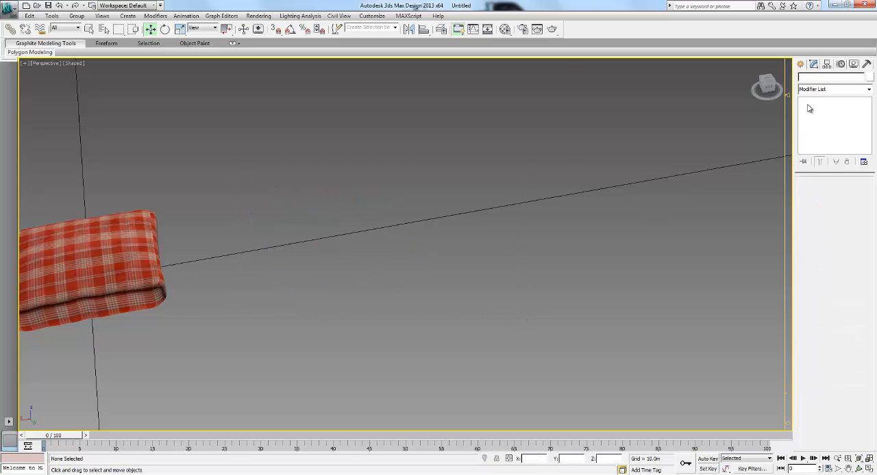
{"action": "left_click", "coordinate": [801, 64]}
{"action": "left_click", "coordinate": [849, 133]}
{"action": "left_click_drag", "start_coordinate": [263, 218], "coordinate": [419, 270]}
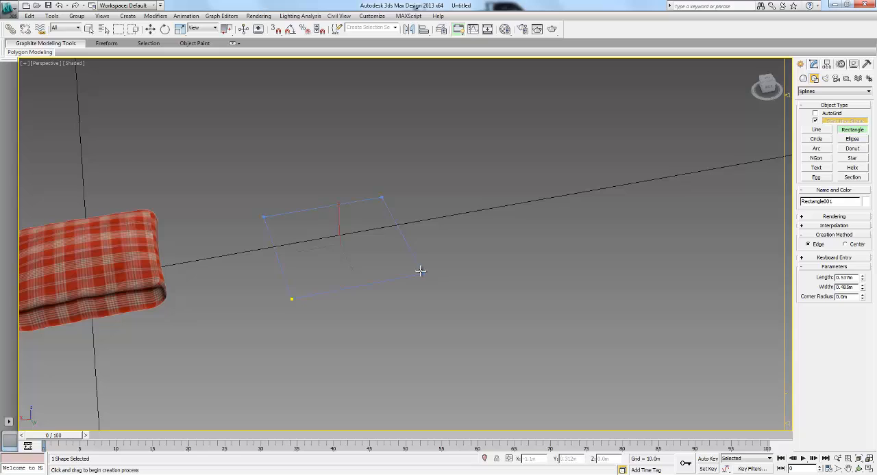
{"action": "double_click", "coordinate": [847, 277]}
{"action": "type", "text": ".5"}
{"action": "double_click", "coordinate": [847, 287]}
{"action": "type", "text": ".5w"}
- Convert the new rectangle to an editable spline
{"action": "right_click", "coordinate": [391, 227]}
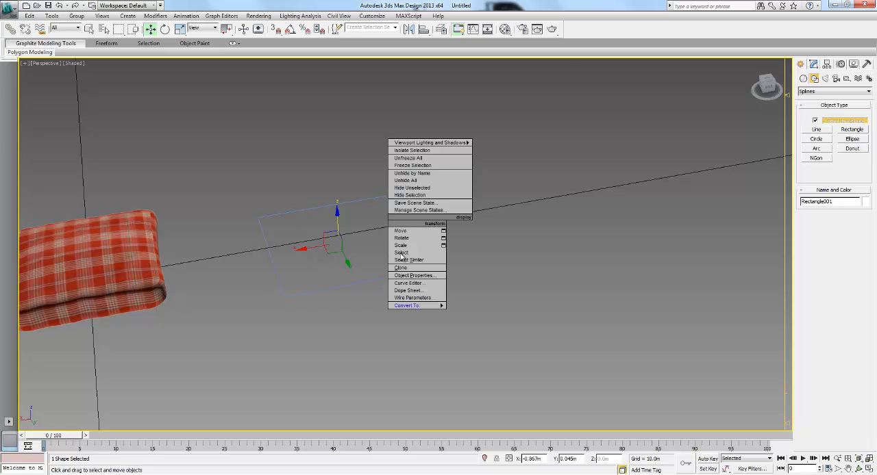
{"action": "mouse_move", "coordinate": [411, 306]}
{"action": "left_click", "coordinate": [490, 308]}
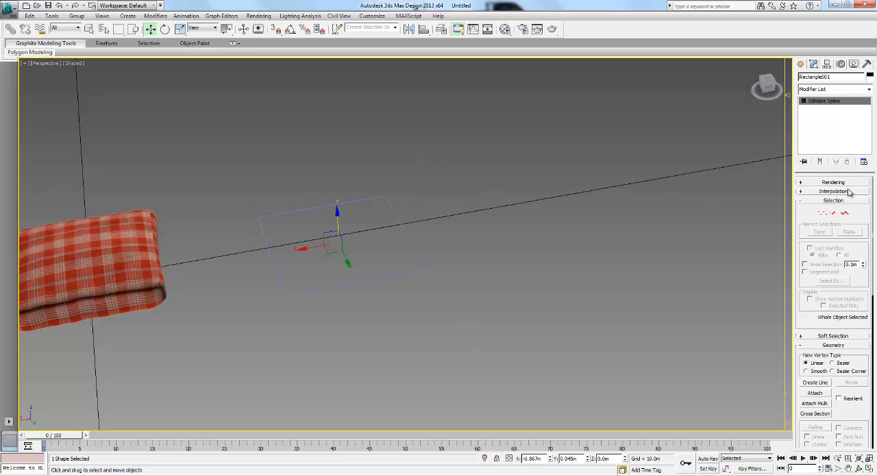
- Select all four corner vertices of the new spline, break them, and leave vertex editing
{"action": "left_click", "coordinate": [832, 214]}
{"action": "left_click", "coordinate": [822, 213]}
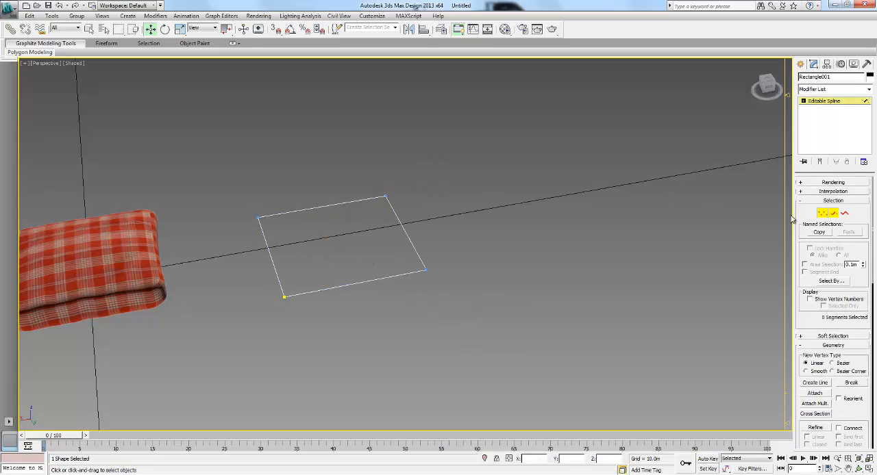
{"action": "left_click_drag", "start_coordinate": [470, 332], "coordinate": [472, 333]}
{"action": "right_click", "coordinate": [293, 220]}
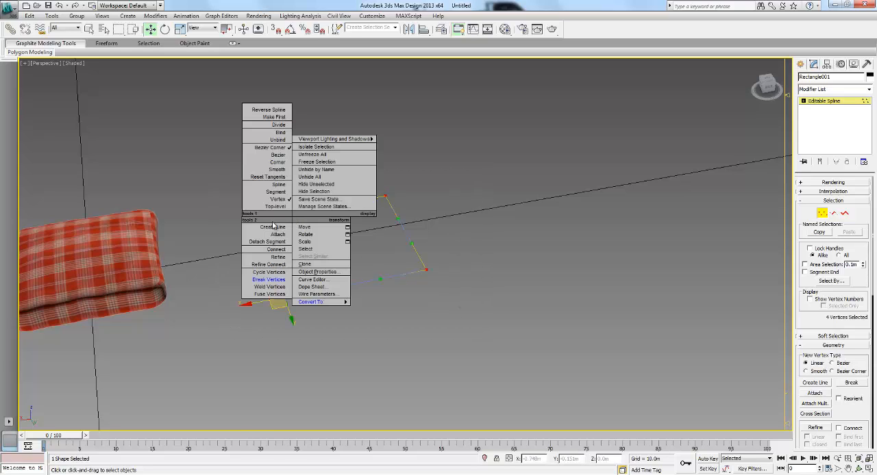
{"action": "left_click", "coordinate": [272, 281]}
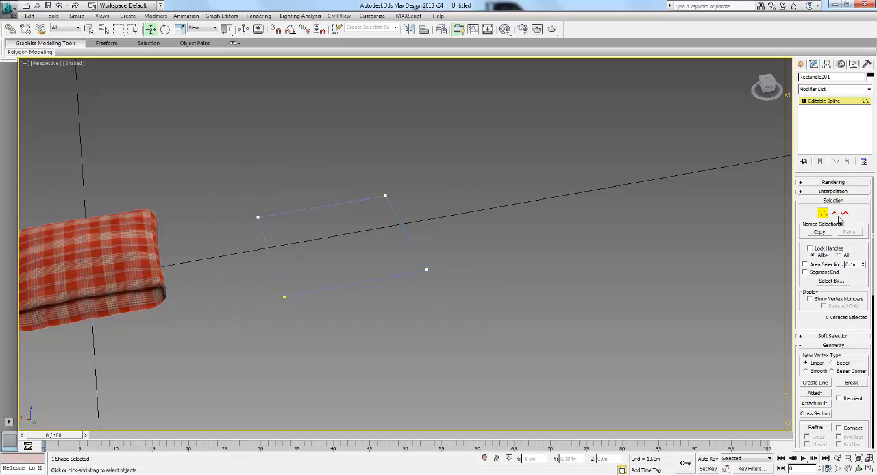
{"action": "left_click", "coordinate": [821, 213]}
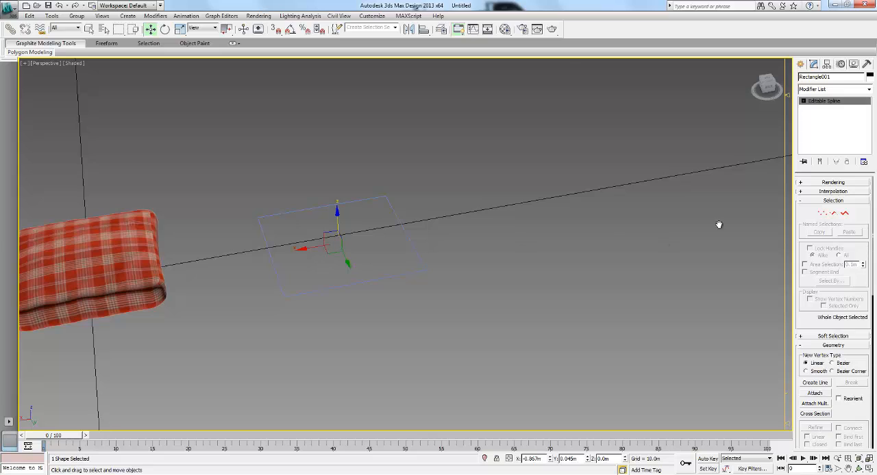
- Clone the broken rectangle about 0.74 m along the X axis and attach the original to the copy
{"action": "left_click_drag", "start_coordinate": [378, 249], "coordinate": [504, 245]}
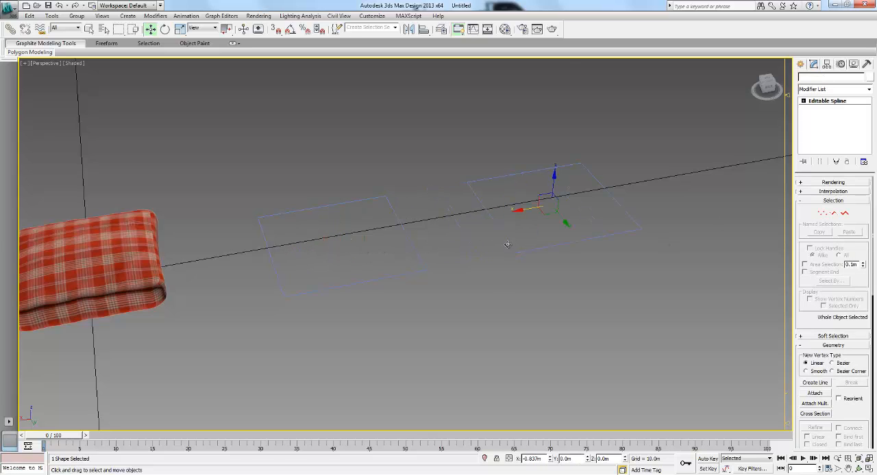
{"action": "key", "text": "Return"}
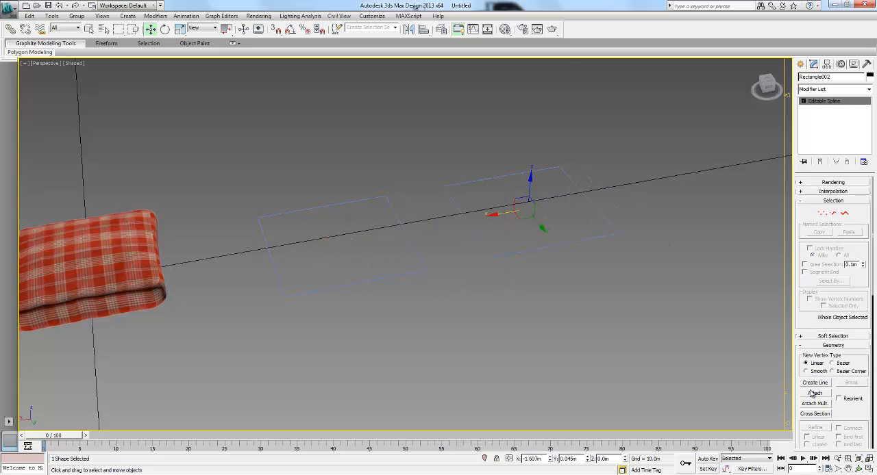
{"action": "left_click", "coordinate": [814, 393]}
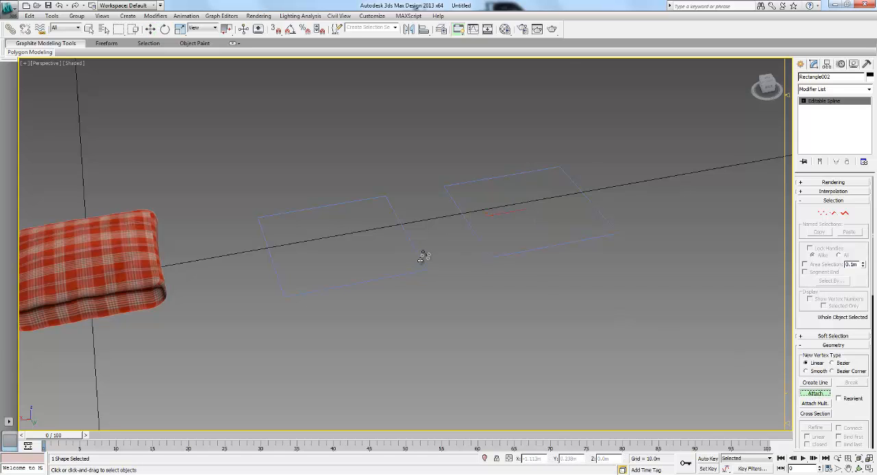
{"action": "key", "text": "w"}
{"action": "left_click_drag", "start_coordinate": [530, 172], "coordinate": [670, 142]}
{"action": "key", "text": "ctrl+z"}
- Apply the Garment Maker modifier to the attached rectangles and display edged faces in the viewport
{"action": "left_click", "coordinate": [841, 90]}
{"action": "key", "text": "g"}
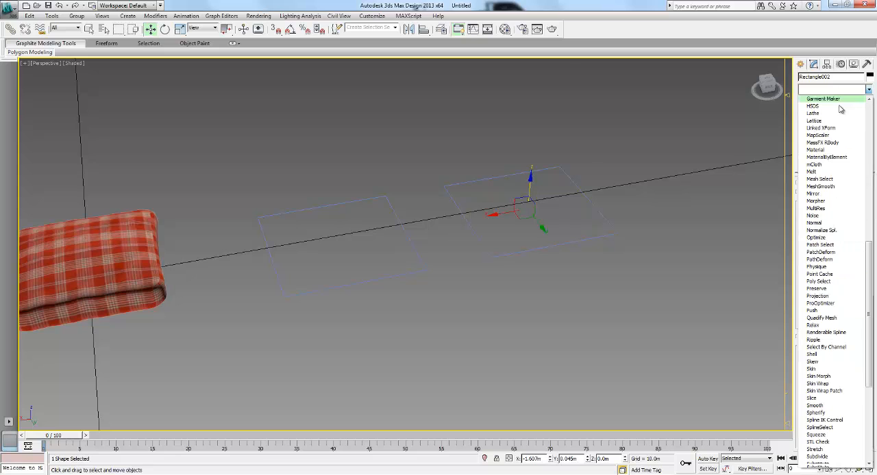
{"action": "left_click", "coordinate": [824, 99]}
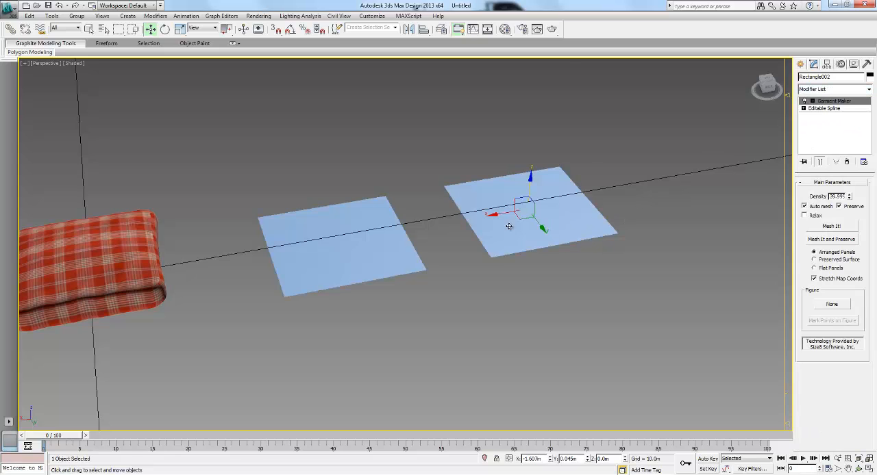
{"action": "scroll", "coordinate": [451, 249], "scroll_direction": "up", "scroll_amount": 5}
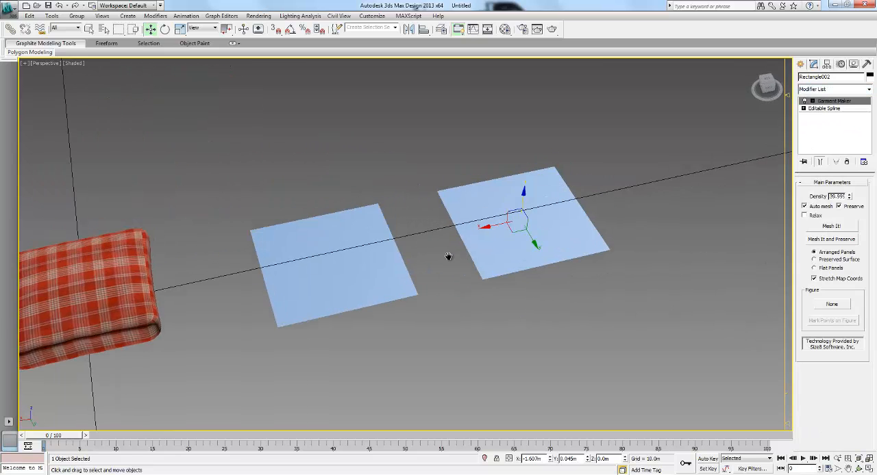
{"action": "mouse_move", "coordinate": [456, 251]}
{"action": "middle_mouse_down", "text": "alt"}
{"action": "mouse_move", "coordinate": [448, 235]}
{"action": "mouse_move", "coordinate": [425, 229]}
{"action": "middle_mouse_up", "text": "alt"}
{"action": "key", "text": "F4"}
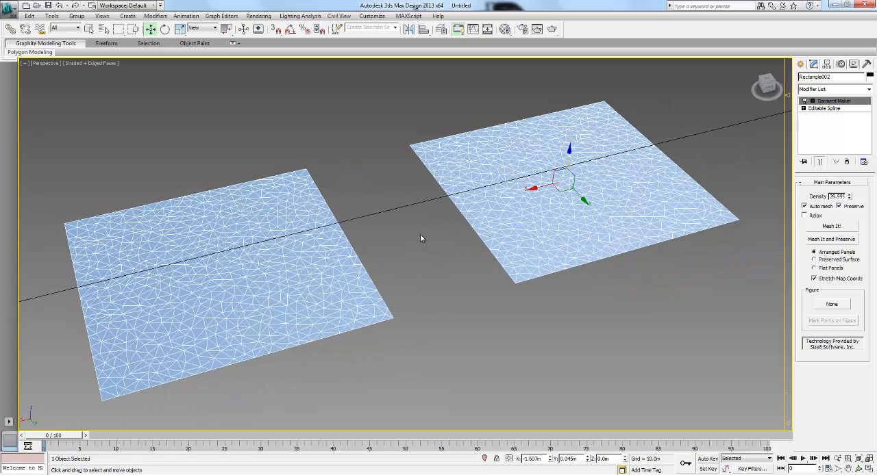
- Inspect the triangulated panels and open the Garment Maker density value for editing
{"action": "middle_click_drag", "start_coordinate": [433, 220], "coordinate": [483, 200]}
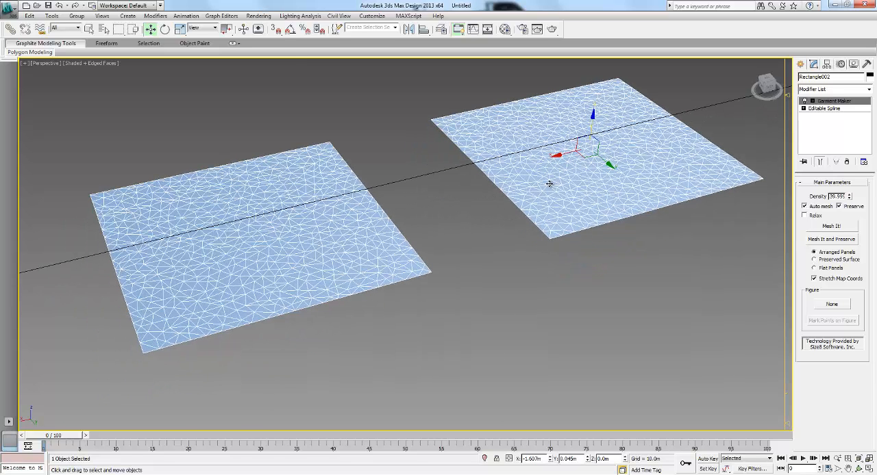
{"action": "middle_click_drag", "start_coordinate": [485, 176], "coordinate": [458, 195]}
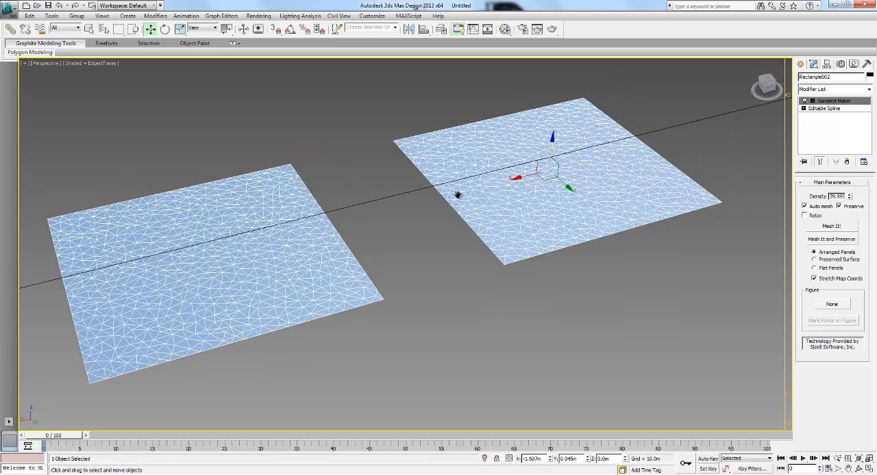
{"action": "scroll", "coordinate": [393, 173], "scroll_direction": "down", "scroll_amount": 3}
{"action": "scroll", "coordinate": [394, 167], "scroll_direction": "up", "scroll_amount": 4}
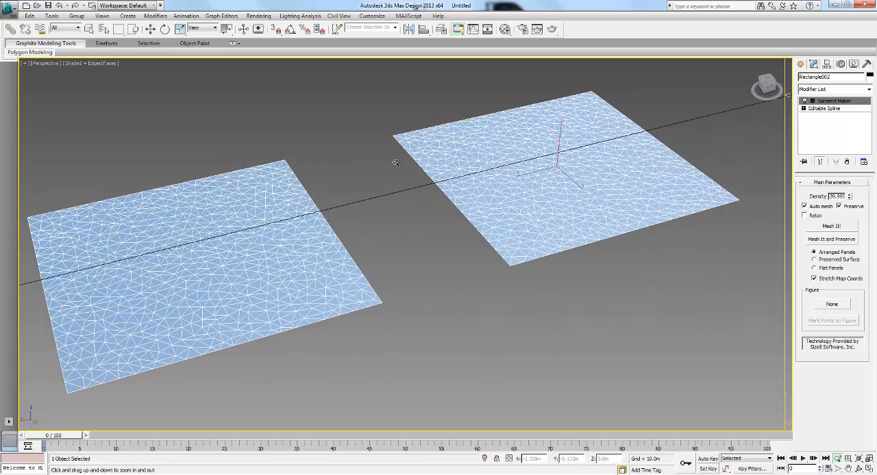
{"action": "key", "text": "w"}
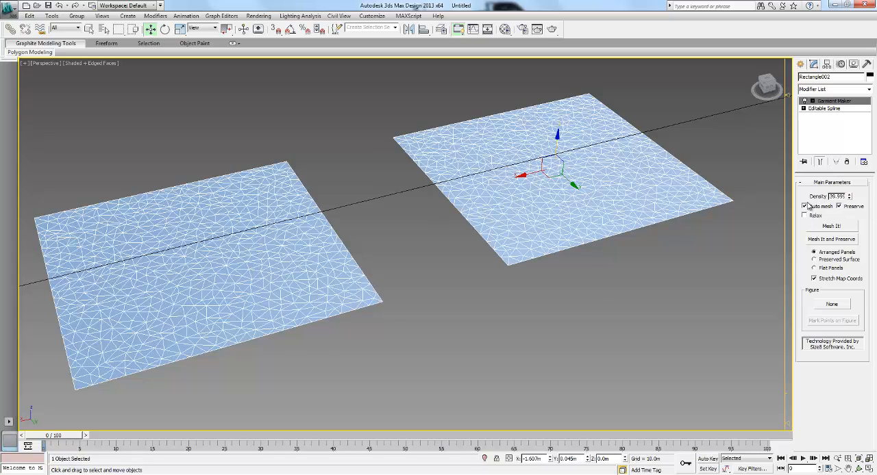
{"action": "double_click", "coordinate": [841, 197]}
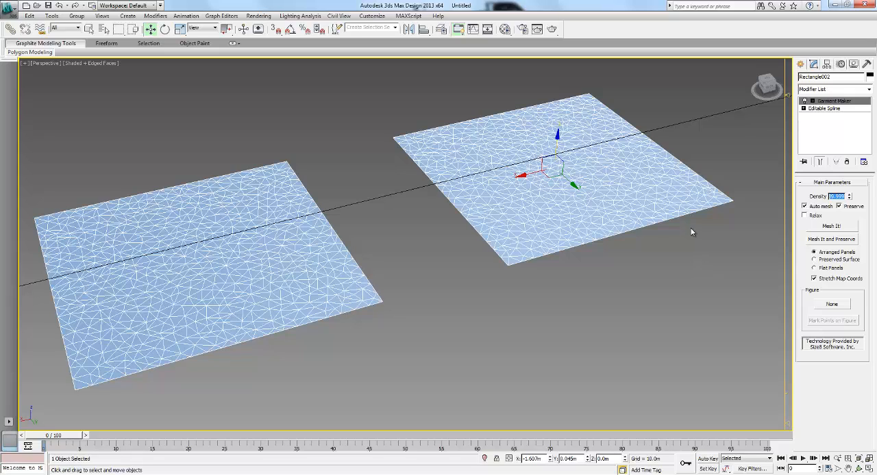
- Set the Garment Maker mesh density to 45
{"action": "left_click", "coordinate": [837, 198]}
{"action": "double_click", "coordinate": [836, 196]}
{"action": "type", "text": "45"}
{"action": "key", "text": "Return"}
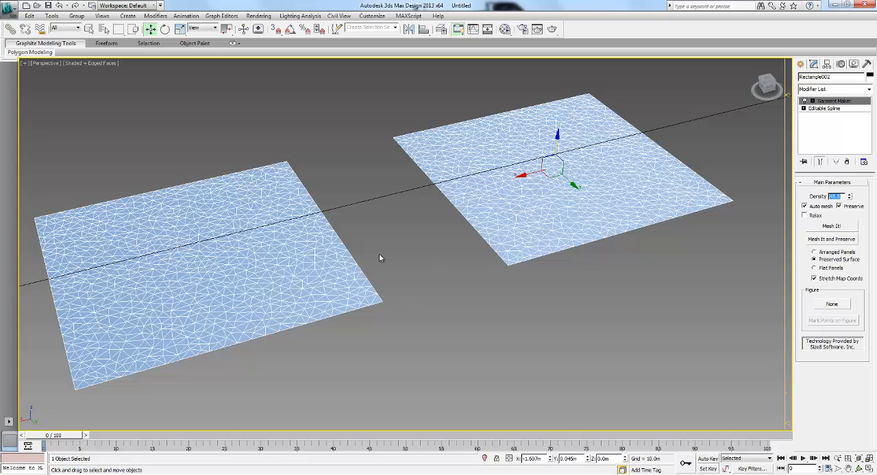
- Examine the denser triangulation of the two square panels
{"action": "middle_click_drag", "start_coordinate": [381, 259], "coordinate": [402, 253]}
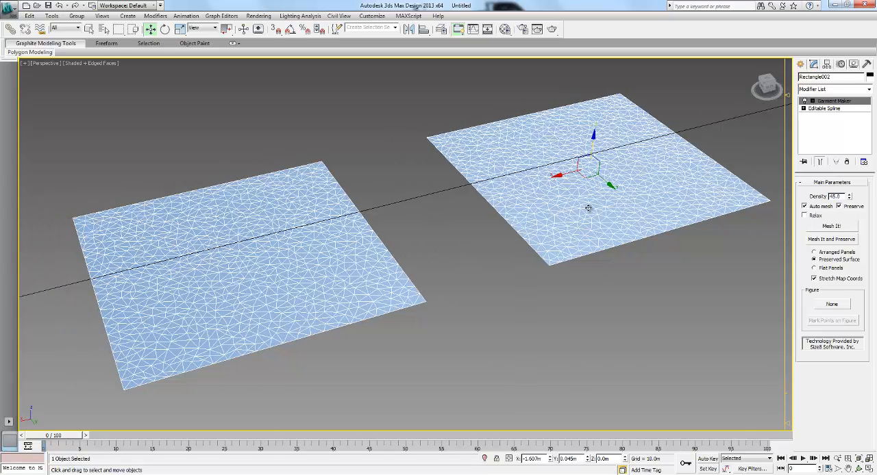
{"action": "key", "text": "alt+z"}
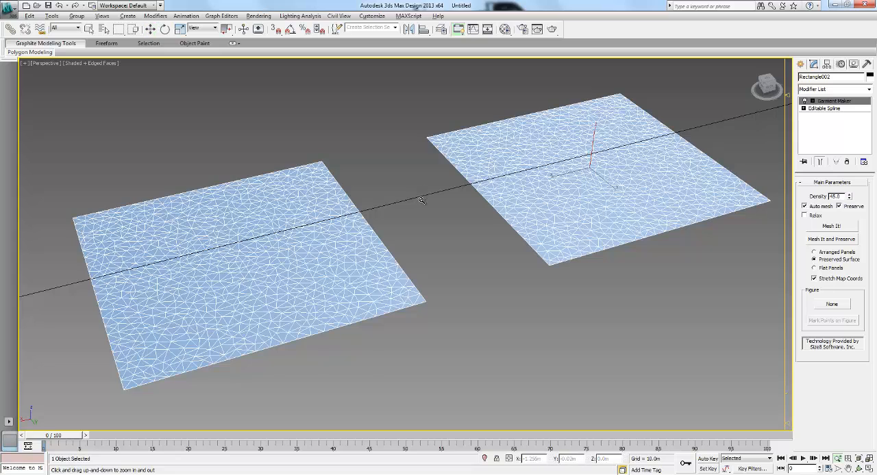
{"action": "scroll", "coordinate": [423, 199], "scroll_direction": "down", "scroll_amount": 3}
{"action": "scroll", "coordinate": [424, 197], "scroll_direction": "up", "scroll_amount": 1}
{"action": "key", "text": "w"}
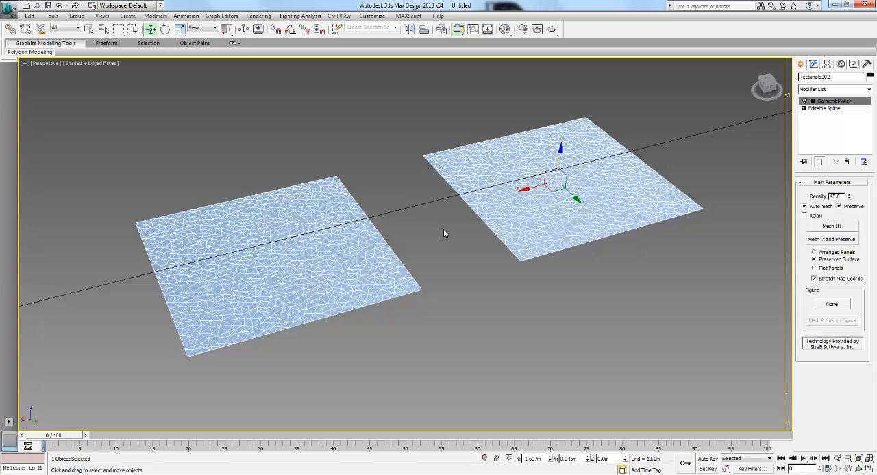
{"action": "left_click", "coordinate": [434, 242]}
{"action": "left_click", "coordinate": [506, 197]}
{"action": "middle_click_drag", "start_coordinate": [489, 197], "coordinate": [484, 198]}
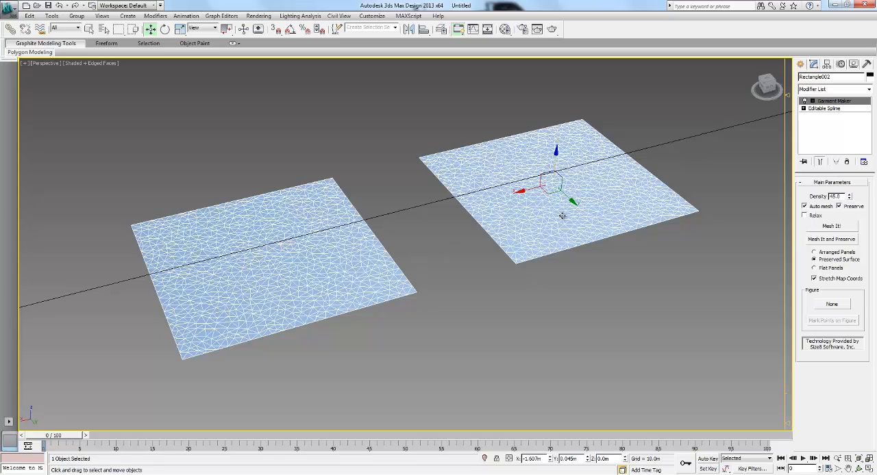
- Start editing the Garment Maker's individual panels and select the square panel nearer the viewer
{"action": "left_click", "coordinate": [824, 109]}
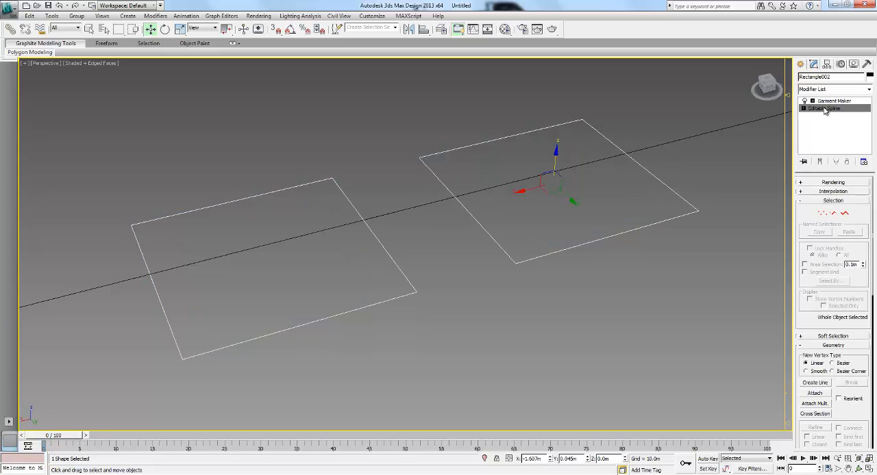
{"action": "left_click", "coordinate": [835, 101]}
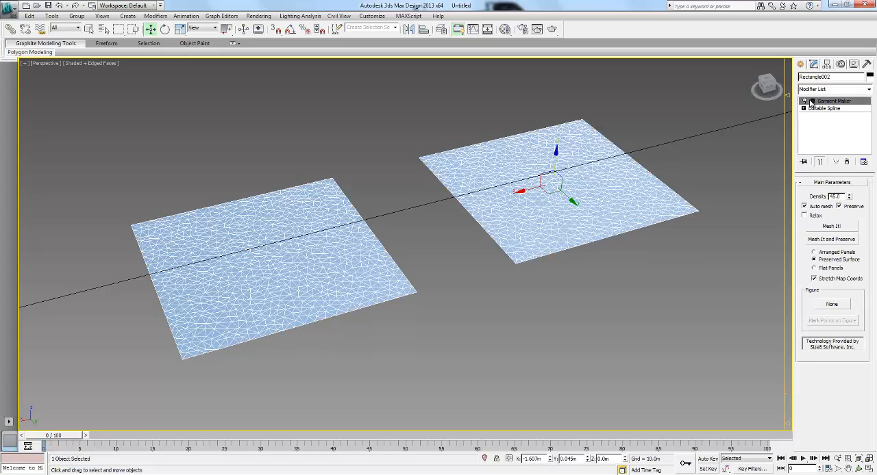
{"action": "left_click", "coordinate": [812, 101]}
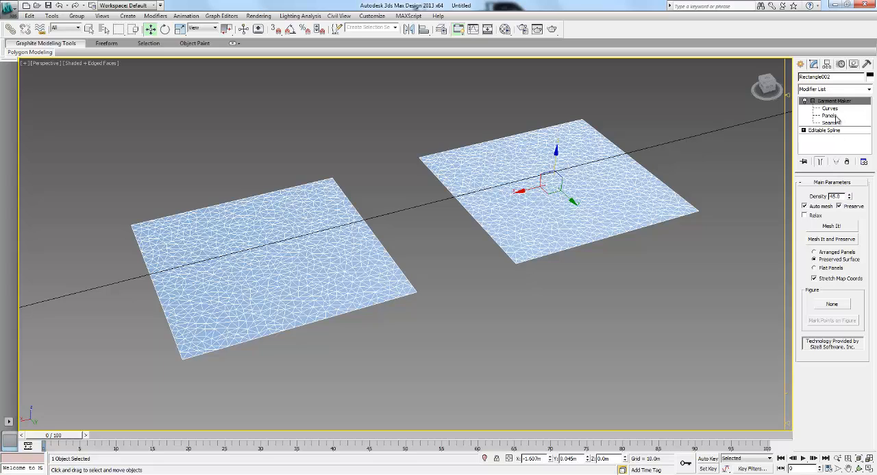
{"action": "left_click", "coordinate": [834, 117]}
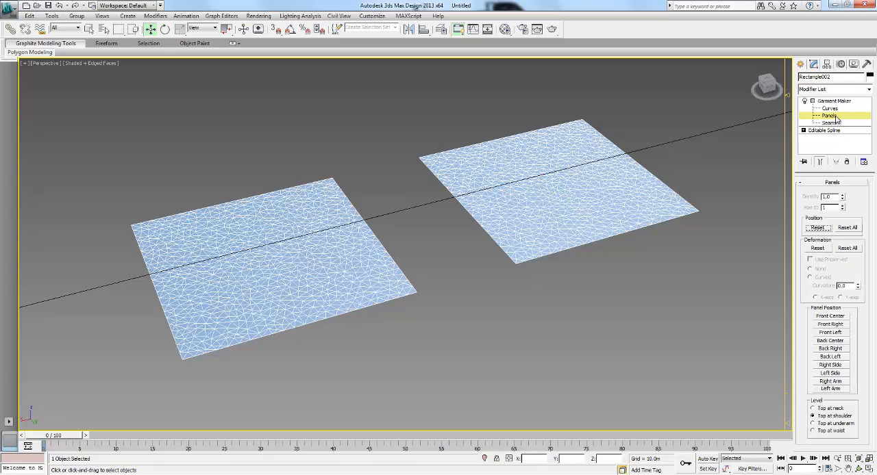
{"action": "left_click", "coordinate": [263, 257]}
{"action": "left_click", "coordinate": [579, 181]}
{"action": "left_click", "coordinate": [306, 237]}
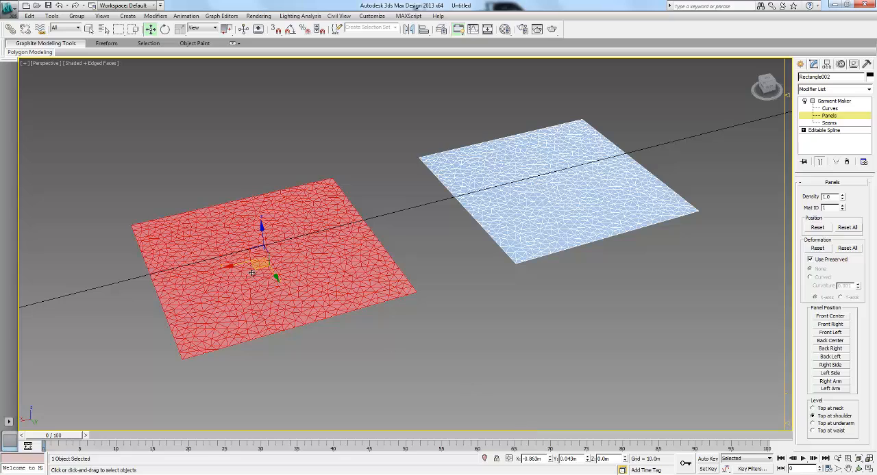
- Try to copy the near panel's X position onto the far panel, and undo the change
{"action": "double_click", "coordinate": [532, 458]}
{"action": "right_click", "coordinate": [532, 458]}
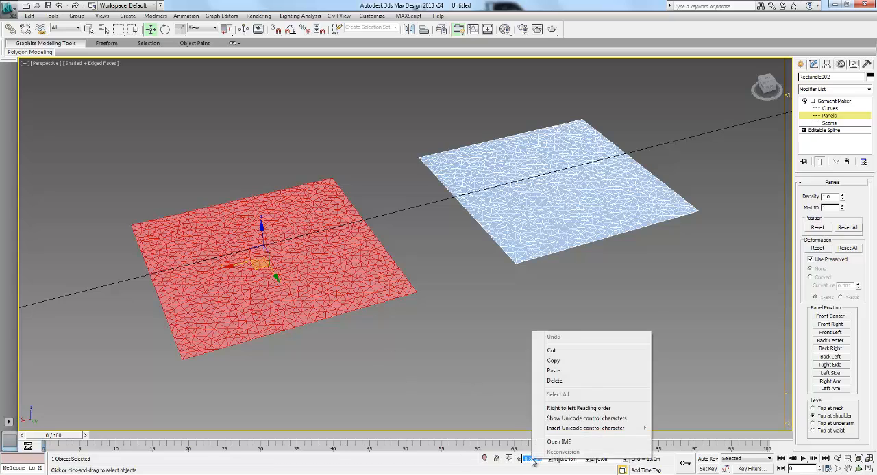
{"action": "left_click", "coordinate": [558, 362]}
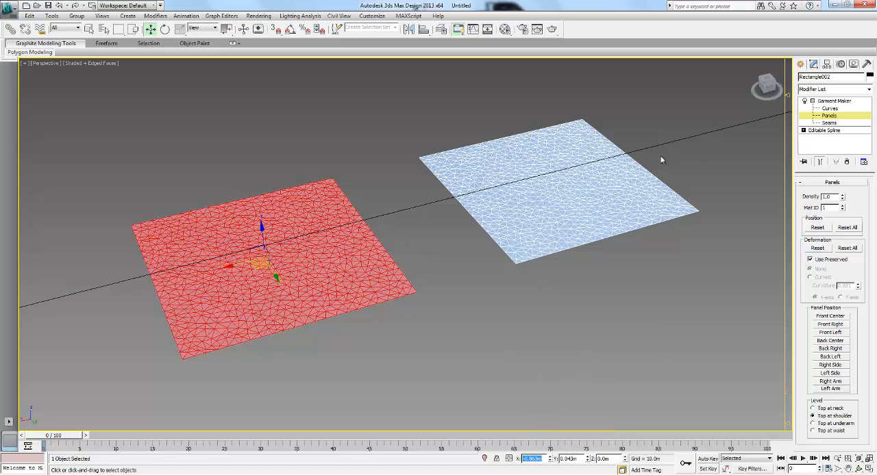
{"action": "left_click", "coordinate": [548, 187]}
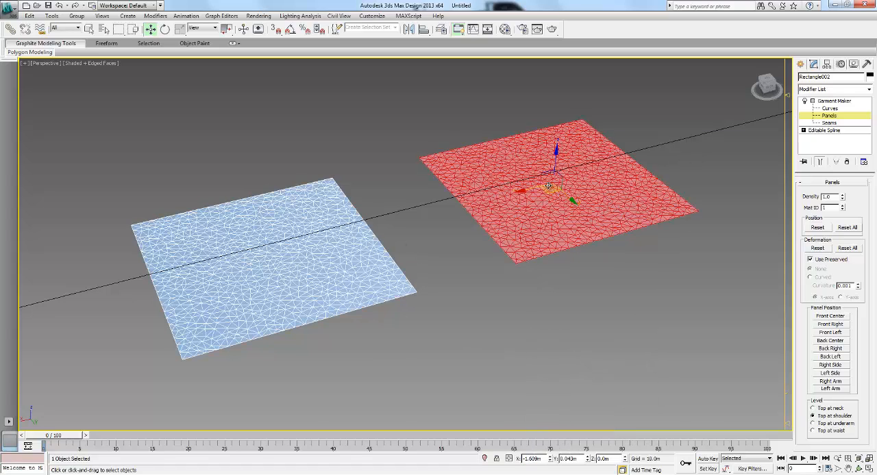
{"action": "double_click", "coordinate": [536, 458]}
{"action": "right_click", "coordinate": [536, 458]}
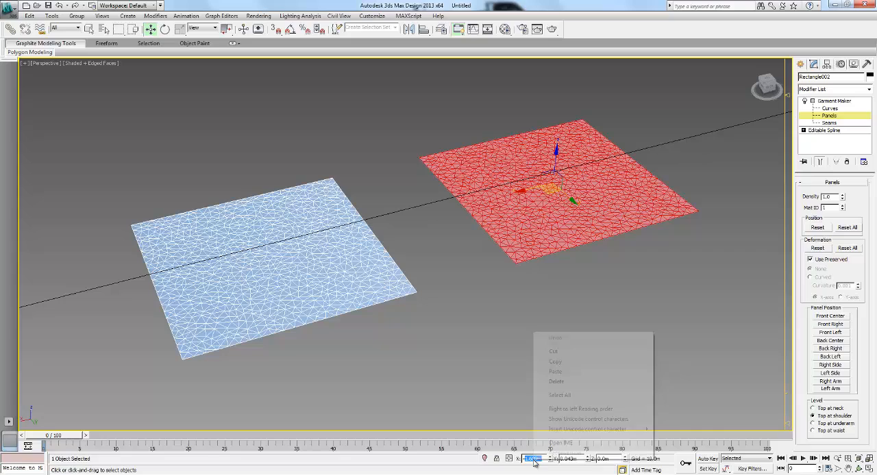
{"action": "left_click", "coordinate": [569, 372]}
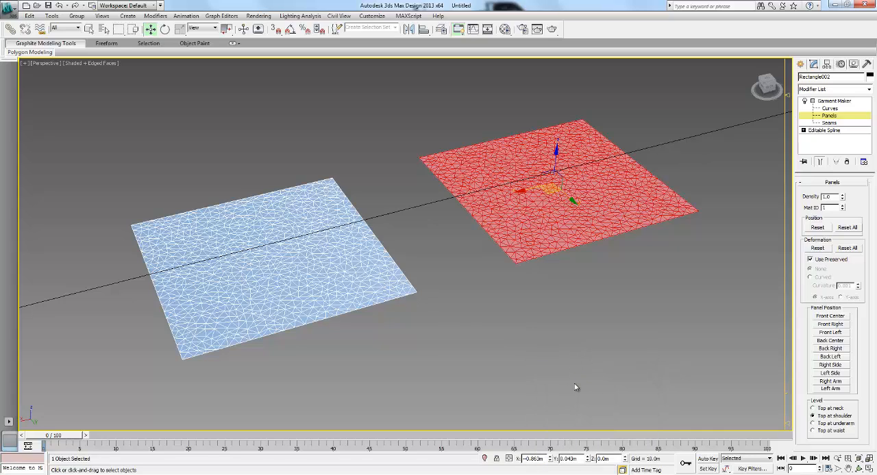
{"action": "key", "text": "ctrl+z"}
- Try to move the far panel freehand over the near one, and undo the move
{"action": "left_click", "coordinate": [435, 267]}
{"action": "left_click", "coordinate": [562, 196]}
{"action": "left_click_drag", "start_coordinate": [552, 190], "coordinate": [251, 257]}
{"action": "key", "text": "ctrl+z"}
- Give the far panel the near panel's X position of -0.863 m and raise it to about 0.122 m in Z
{"action": "left_click", "coordinate": [304, 247]}
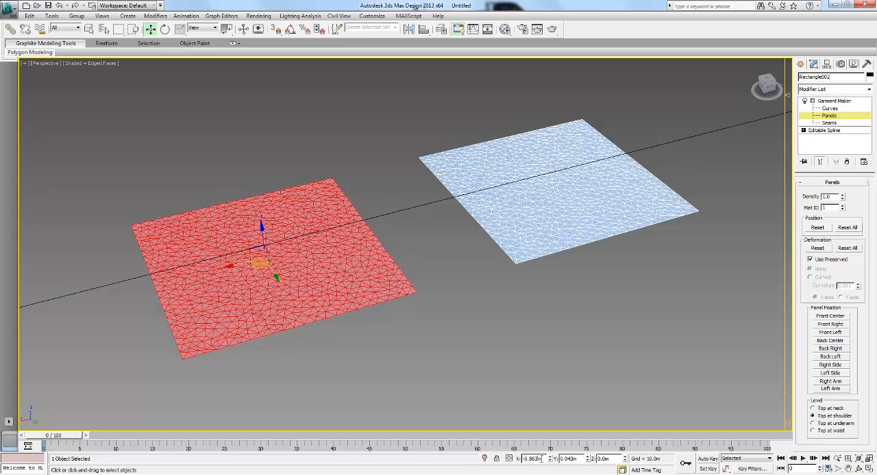
{"action": "left_click_drag", "start_coordinate": [543, 459], "coordinate": [411, 464]}
{"action": "left_click", "coordinate": [513, 200]}
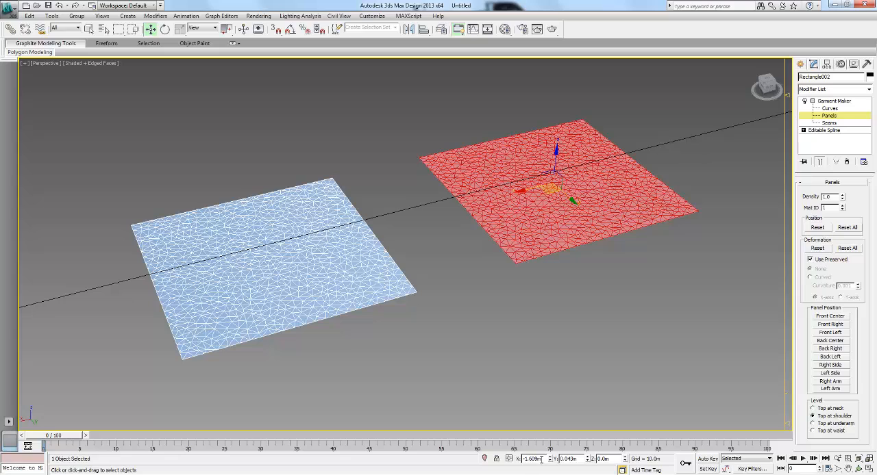
{"action": "left_click_drag", "start_coordinate": [543, 459], "coordinate": [416, 461]}
{"action": "key", "text": "ctrl+v"}
{"action": "key", "text": "Return"}
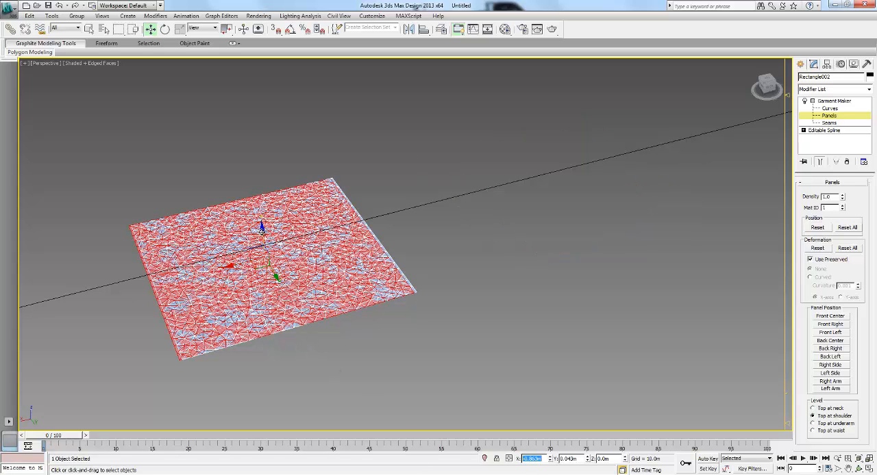
{"action": "left_click_drag", "start_coordinate": [262, 228], "coordinate": [260, 233]}
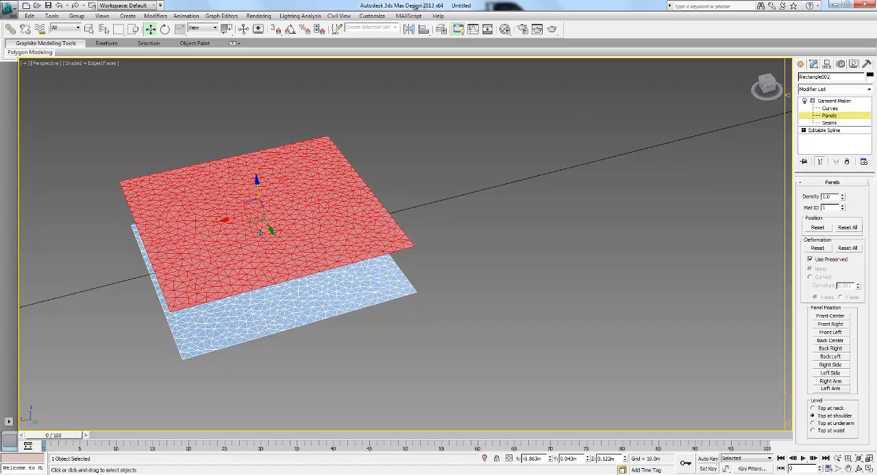
- Examine the gap and alignment of the two stacked panels from several angles beside the plaid pillow
{"action": "middle_click_drag", "start_coordinate": [235, 222], "coordinate": [550, 210], "text": "alt"}
{"action": "left_click", "coordinate": [595, 206]}
{"action": "middle_click_drag", "start_coordinate": [396, 242], "coordinate": [356, 248], "text": "alt"}
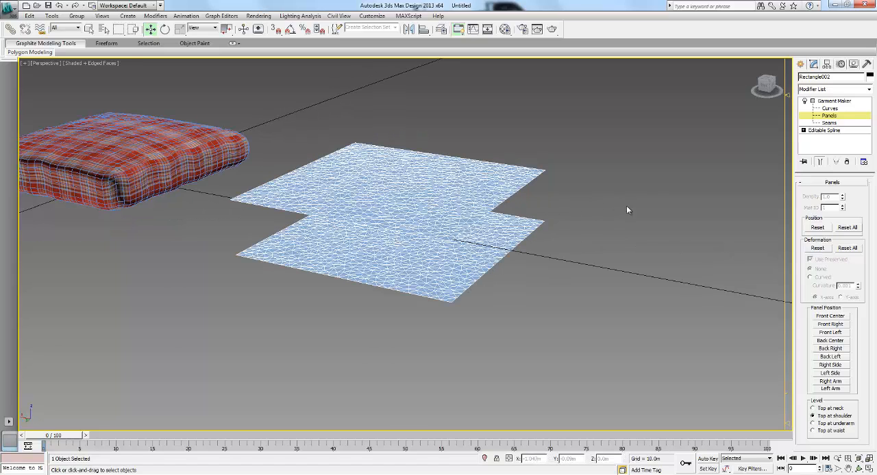
{"action": "middle_click_drag", "start_coordinate": [382, 276], "coordinate": [434, 211], "text": "alt"}
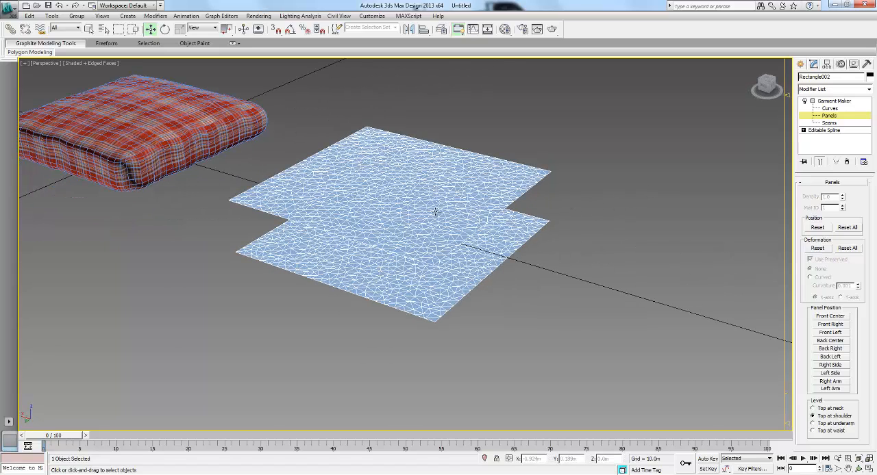
{"action": "left_click", "coordinate": [405, 180]}
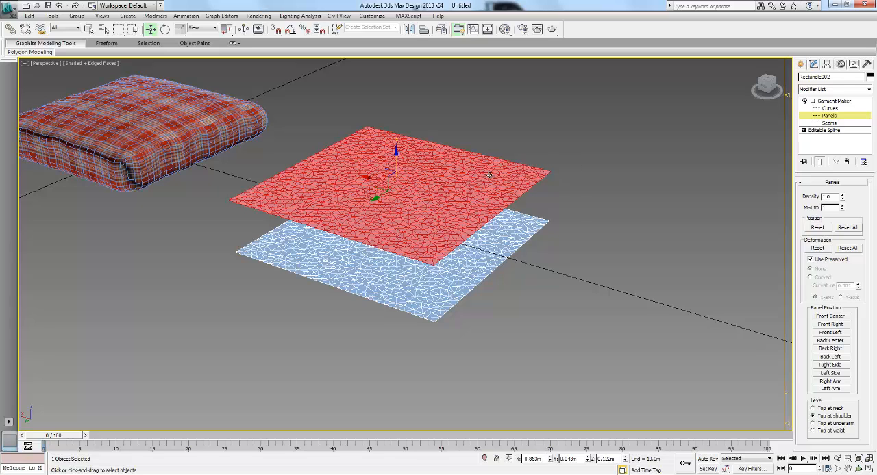
{"action": "middle_click_drag", "start_coordinate": [471, 187], "coordinate": [475, 184], "text": "alt"}
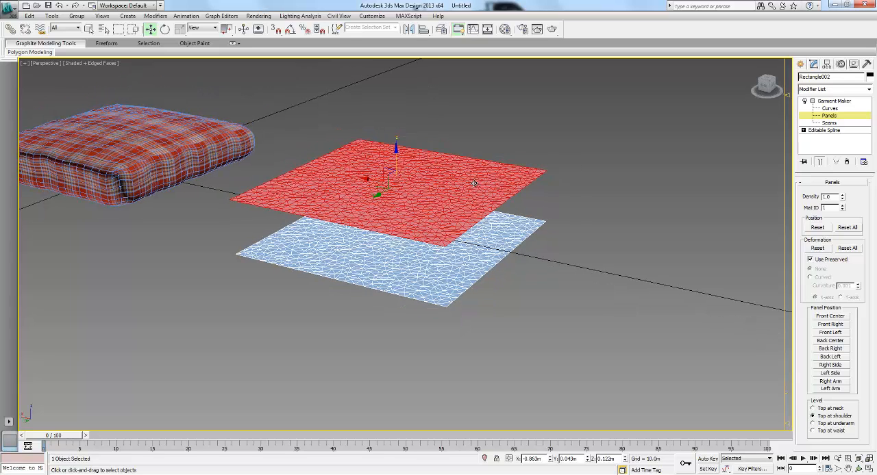
{"action": "left_click", "coordinate": [570, 184]}
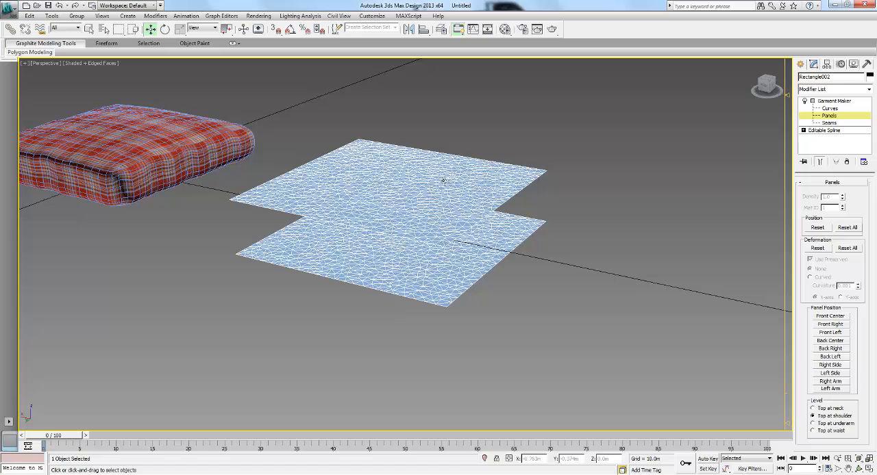
{"action": "middle_click_drag", "start_coordinate": [418, 184], "coordinate": [439, 153], "text": "alt"}
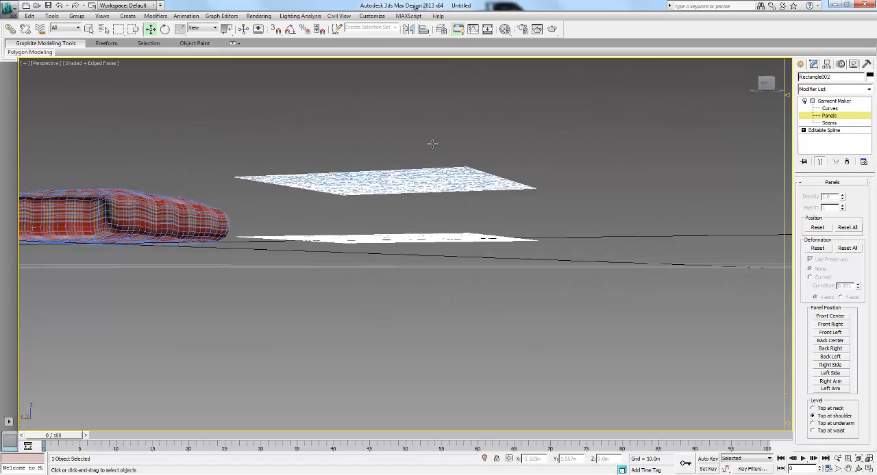
{"action": "middle_click_drag", "start_coordinate": [445, 183], "coordinate": [480, 244], "text": "alt"}
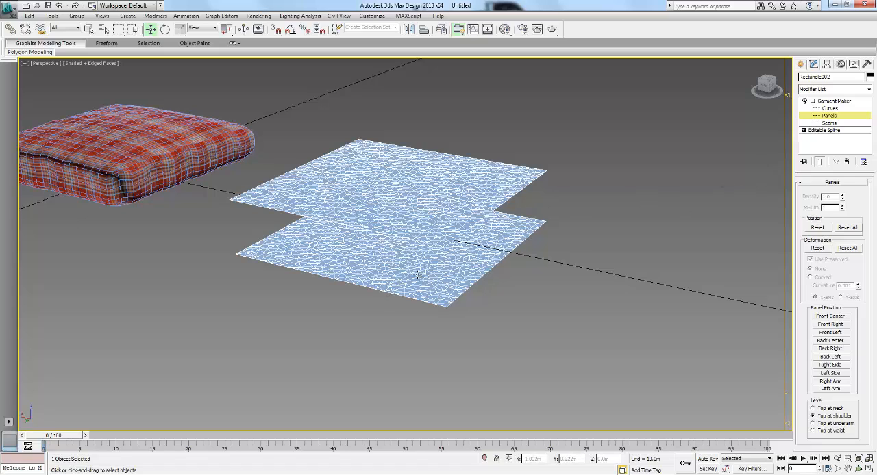
- Rotate the lower panel -180° about the X axis with angle snap on, and leave panel editing
{"action": "left_click", "coordinate": [457, 253]}
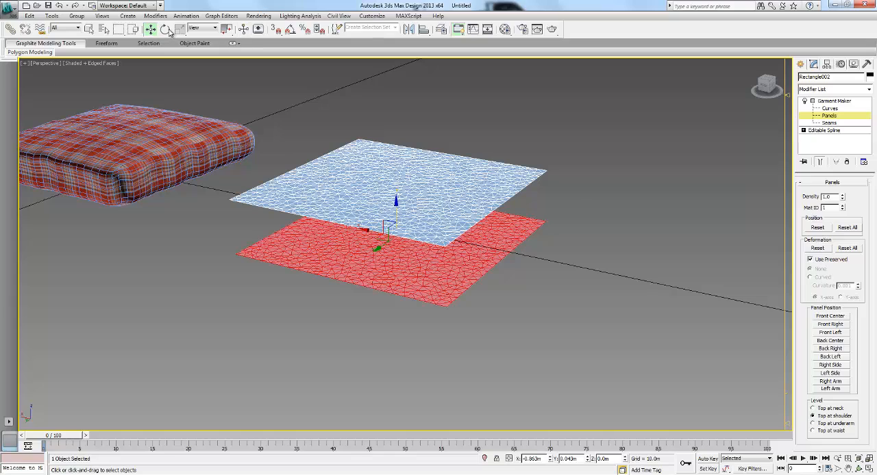
{"action": "key", "text": "e"}
{"action": "left_click_drag", "start_coordinate": [386, 218], "coordinate": [357, 289]}
{"action": "right_click", "coordinate": [358, 289]}
{"action": "left_click", "coordinate": [291, 31]}
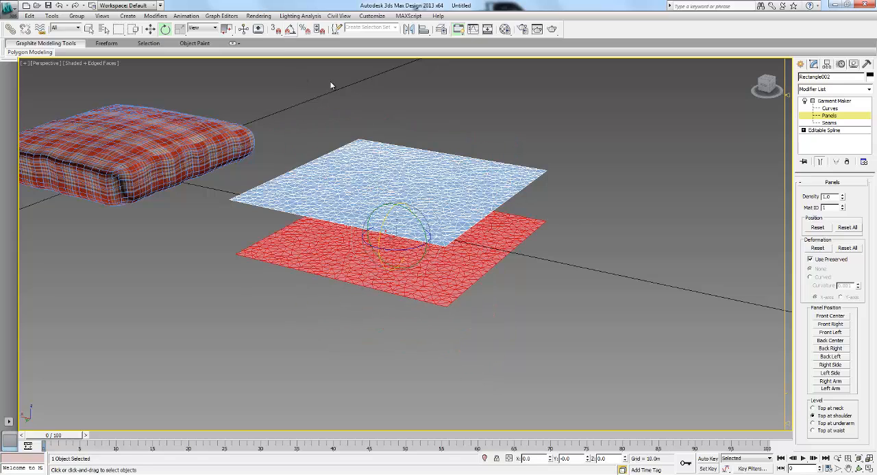
{"action": "left_click_drag", "start_coordinate": [386, 218], "coordinate": [357, 293]}
{"action": "right_click", "coordinate": [357, 293]}
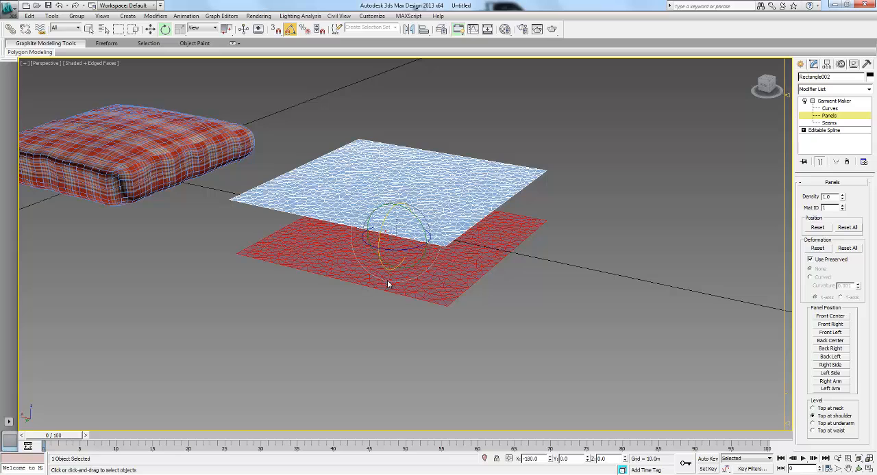
{"action": "left_click", "coordinate": [824, 116]}
{"action": "left_click", "coordinate": [543, 242]}
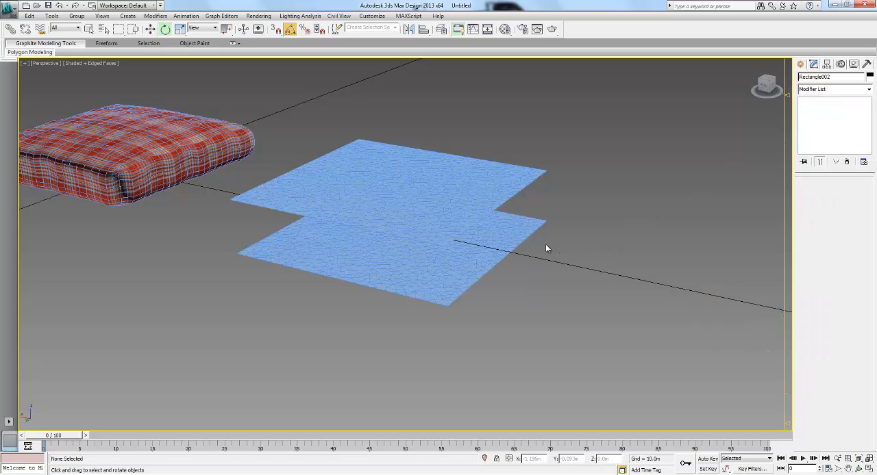
{"action": "left_click", "coordinate": [501, 235]}
- Create a Garment Maker seam between the matching front edges of the upper and lower panels
{"action": "scroll", "coordinate": [544, 235], "scroll_direction": "up", "scroll_amount": 3}
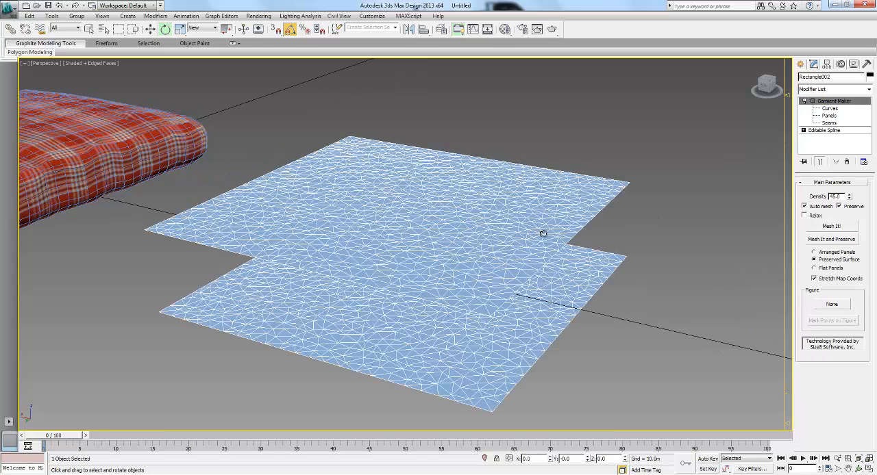
{"action": "middle_click_drag", "start_coordinate": [547, 235], "coordinate": [507, 217], "text": "alt"}
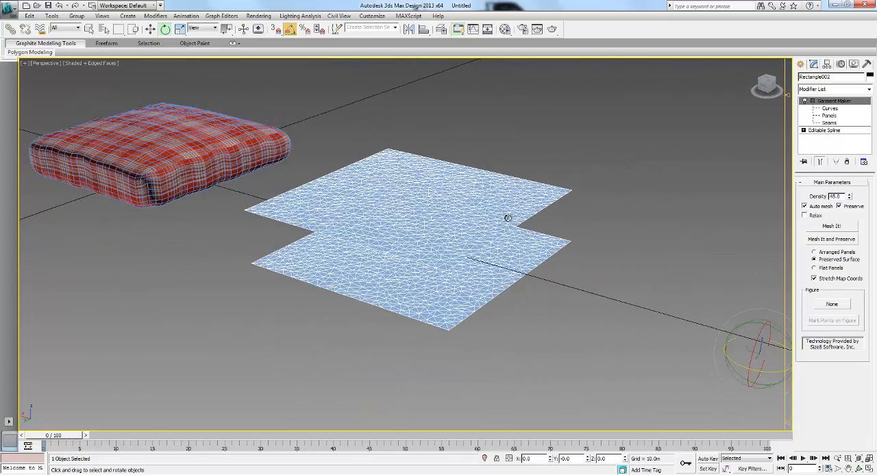
{"action": "left_click", "coordinate": [830, 124]}
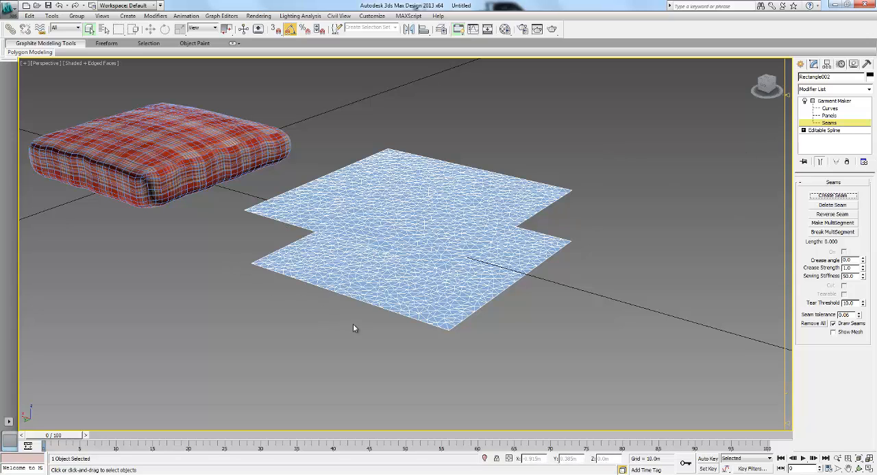
{"action": "left_click", "coordinate": [331, 291]}
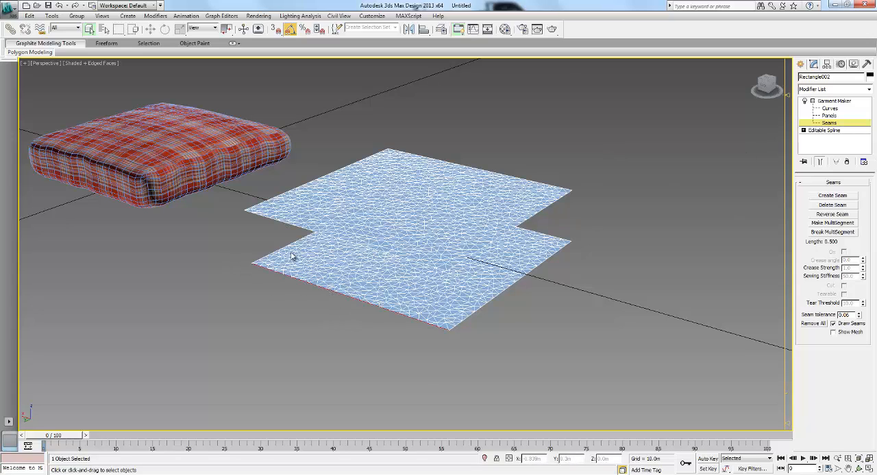
{"action": "left_click", "coordinate": [266, 217]}
{"action": "left_click", "coordinate": [833, 197]}
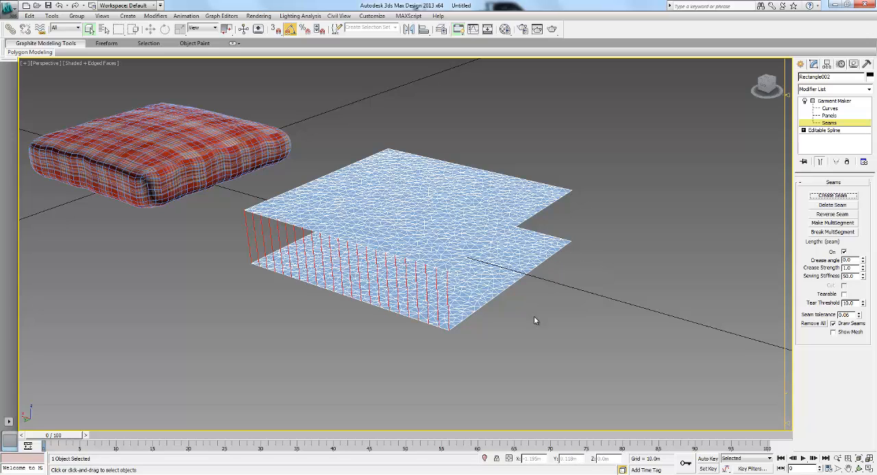
- Create a seam joining the side edges next to the seamed front edge of the two panels, and reverse it to untwist it
{"action": "left_click_drag", "start_coordinate": [534, 318], "coordinate": [473, 256]}
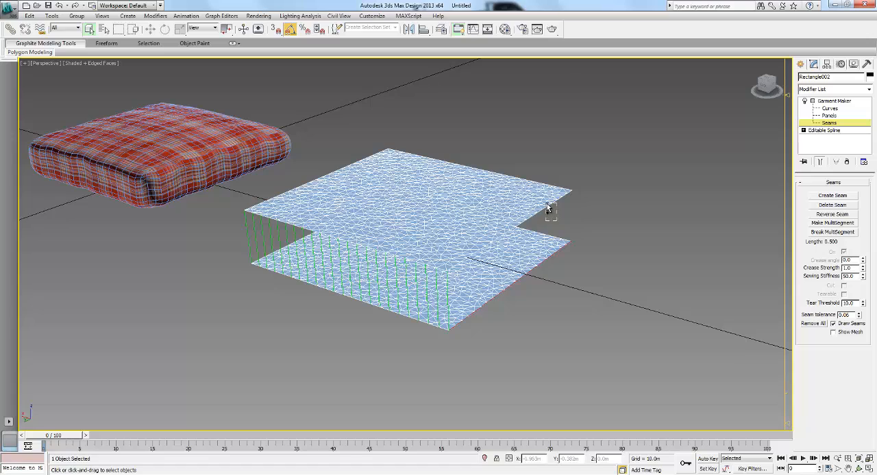
{"action": "left_click", "coordinate": [834, 196]}
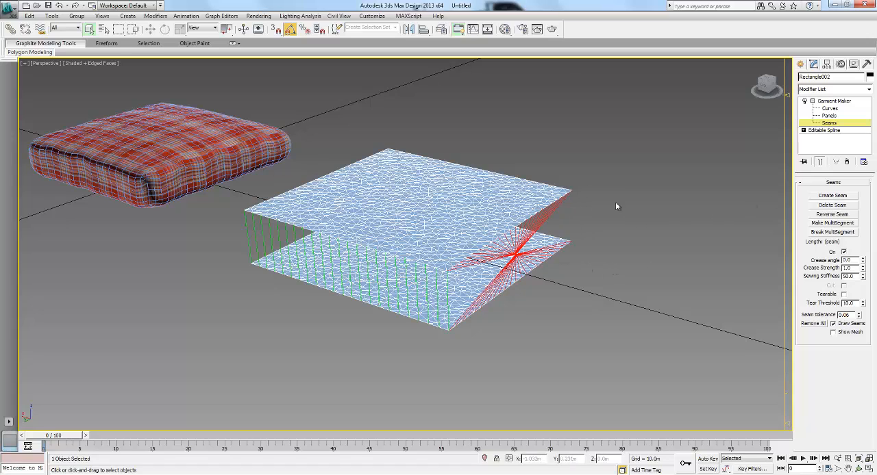
{"action": "left_click", "coordinate": [840, 214]}
- Create a third seam joining the upper and lower panels along their matching back edges
{"action": "middle_click_drag", "start_coordinate": [613, 222], "coordinate": [514, 231], "text": "alt"}
{"action": "left_click", "coordinate": [504, 295]}
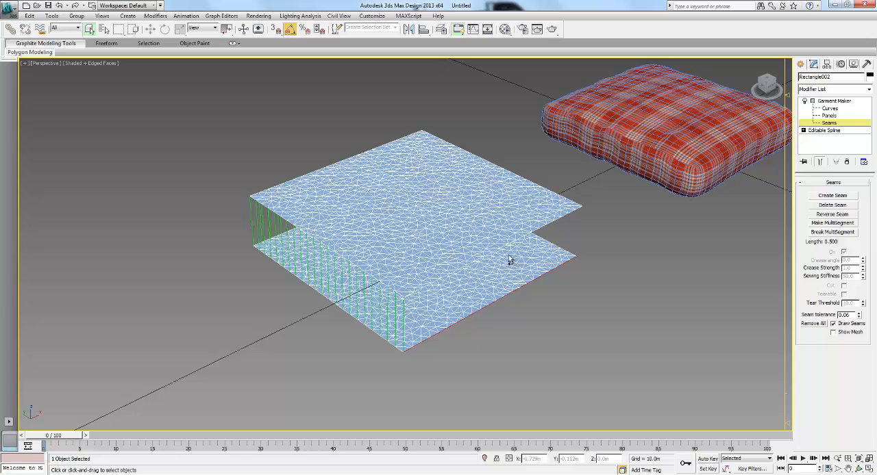
{"action": "left_click", "coordinate": [492, 248], "text": "ctrl"}
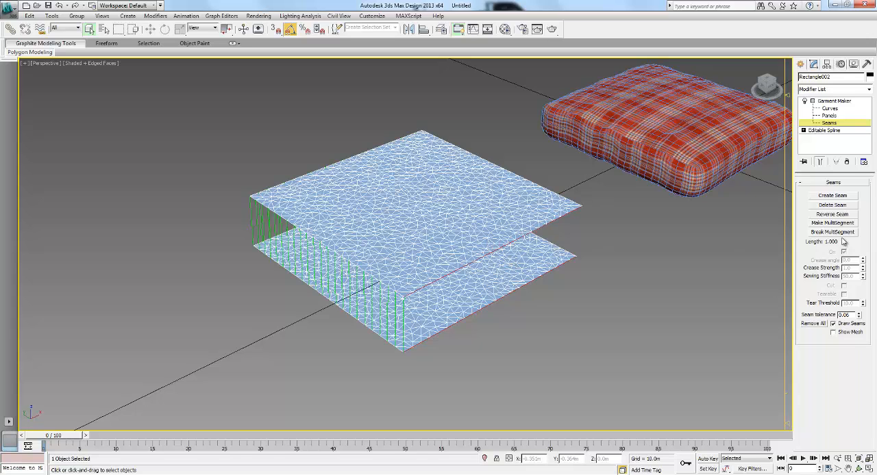
{"action": "left_click", "coordinate": [837, 197]}
- Create a seam between the last unjoined pair of panel edges, and reverse it to untwist it
{"action": "middle_click_drag", "start_coordinate": [644, 265], "coordinate": [519, 323], "text": "alt"}
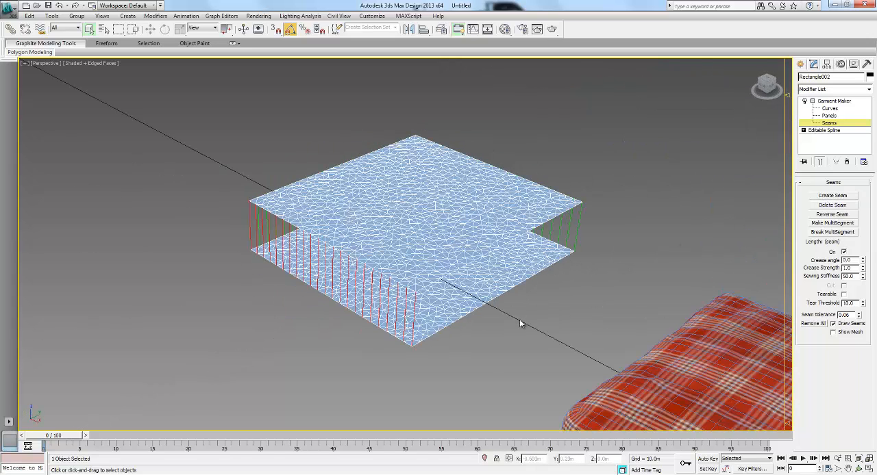
{"action": "left_click", "coordinate": [486, 266]}
{"action": "left_click", "coordinate": [491, 260], "text": "ctrl"}
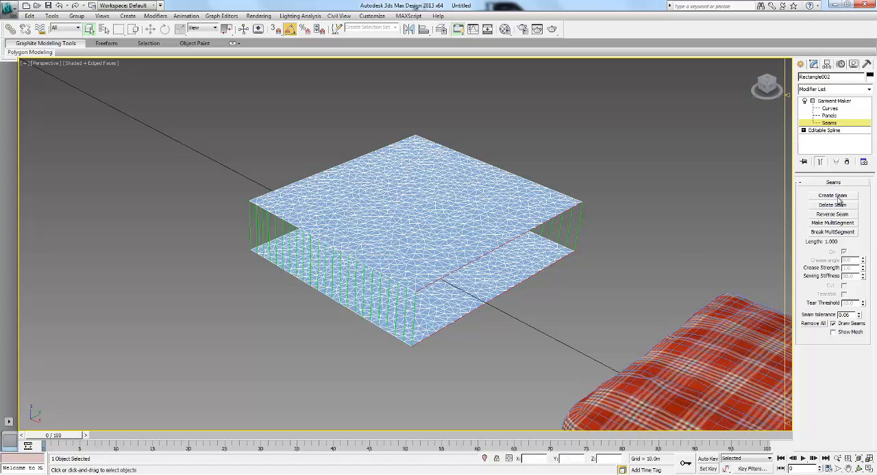
{"action": "left_click", "coordinate": [837, 198]}
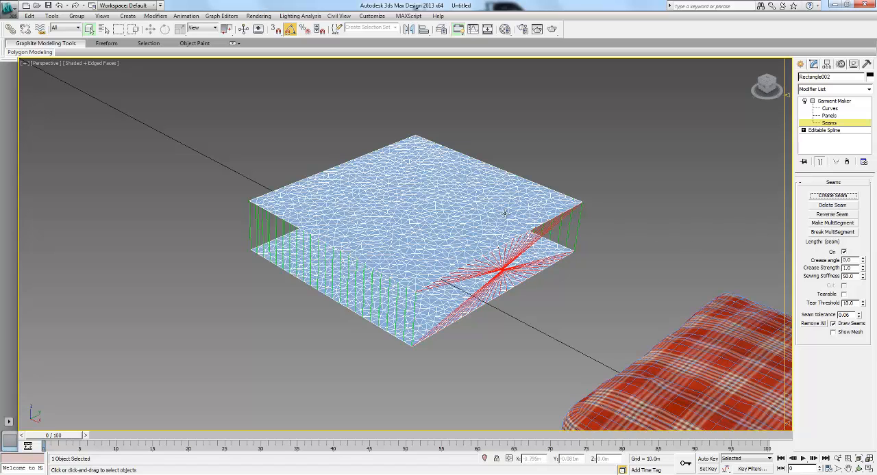
{"action": "left_click", "coordinate": [831, 215]}
- Leave seam editing and apply a Cloth modifier above Garment Maker on the seamed panels
{"action": "middle_click_drag", "start_coordinate": [450, 254], "coordinate": [625, 253], "text": "alt"}
{"action": "left_click", "coordinate": [355, 208]}
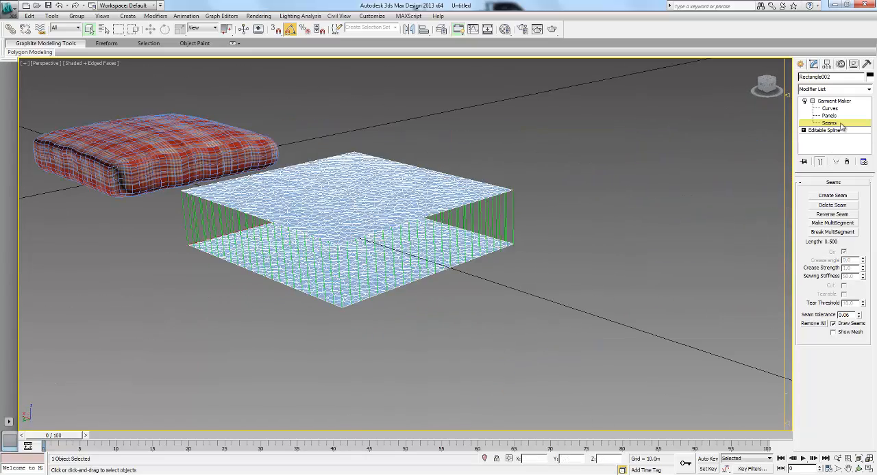
{"action": "middle_click_drag", "start_coordinate": [478, 237], "coordinate": [522, 249]}
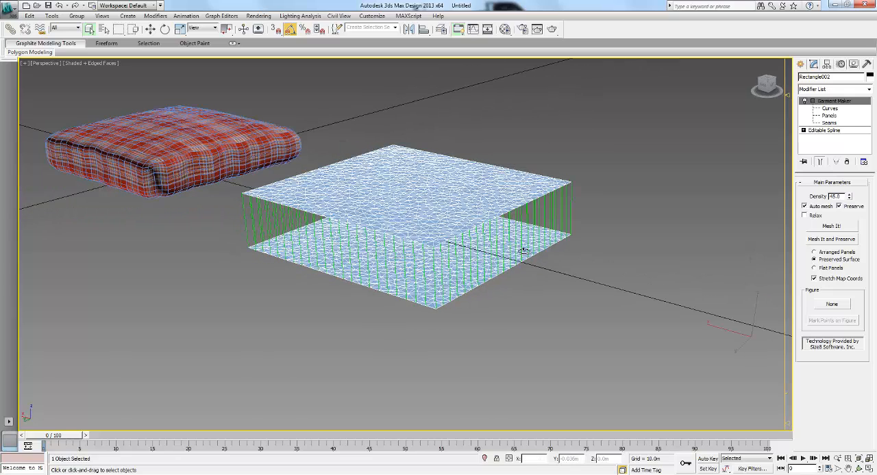
{"action": "left_click", "coordinate": [600, 230]}
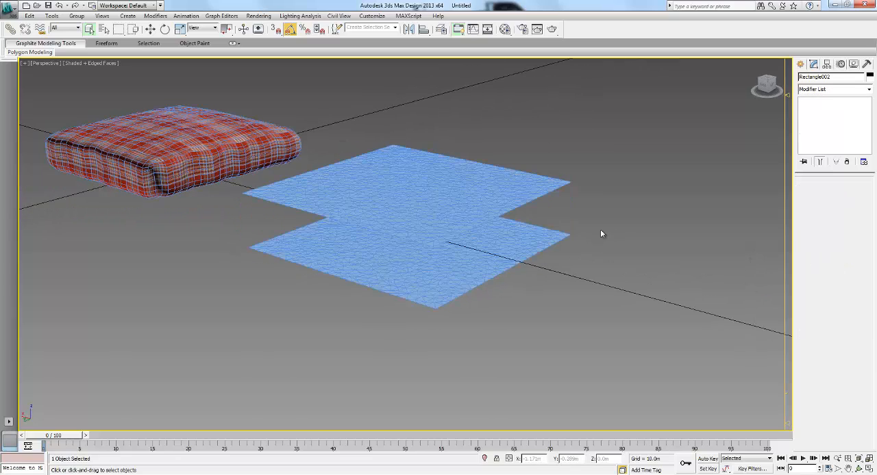
{"action": "left_click", "coordinate": [451, 200]}
{"action": "mouse_move", "coordinate": [437, 206]}
{"action": "middle_mouse_down", "text": "alt"}
{"action": "mouse_move", "coordinate": [452, 186]}
{"action": "mouse_move", "coordinate": [444, 209]}
{"action": "middle_mouse_up", "text": "alt"}
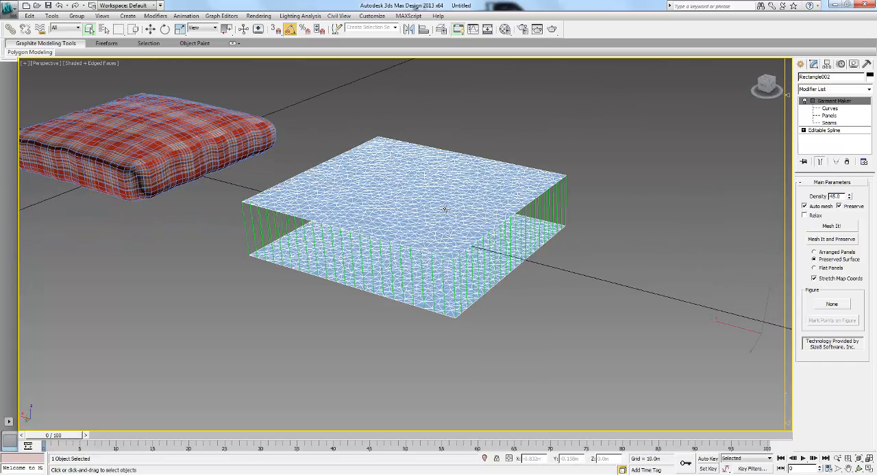
{"action": "left_click", "coordinate": [826, 90]}
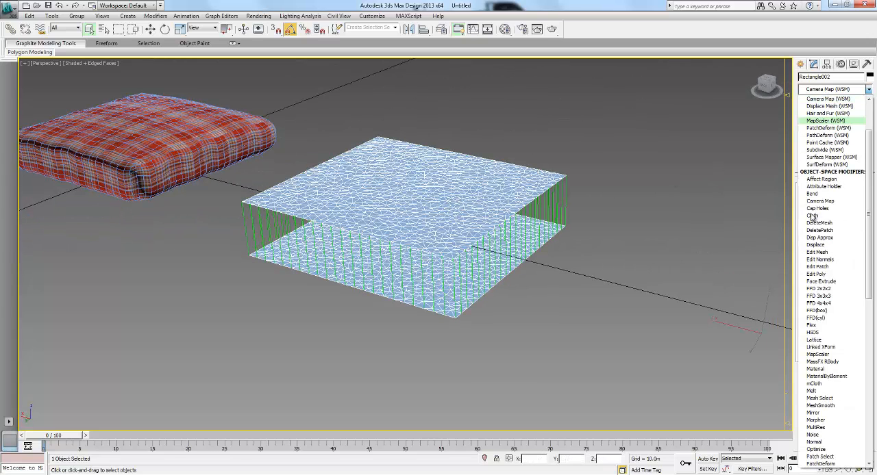
{"action": "left_click", "coordinate": [815, 216]}
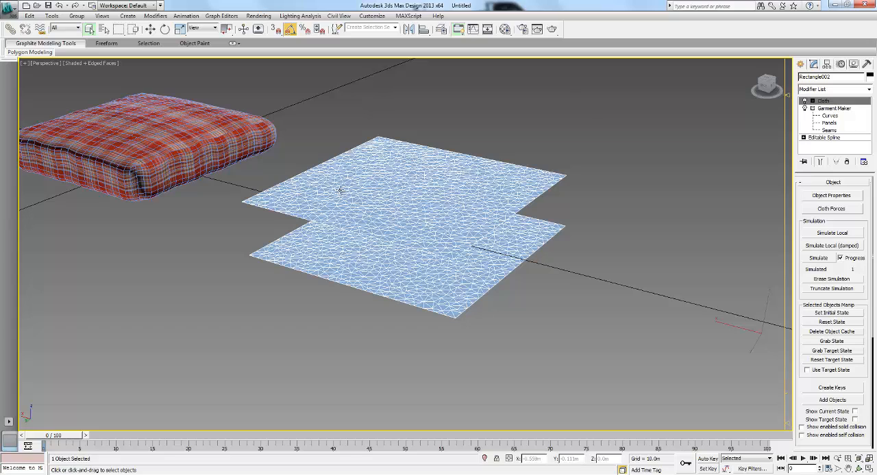
- Set Rectangle002 to Cloth in the object properties and apply the Cotton preset
{"action": "left_click", "coordinate": [835, 199]}
{"action": "left_click_drag", "start_coordinate": [419, 83], "coordinate": [634, 86]}
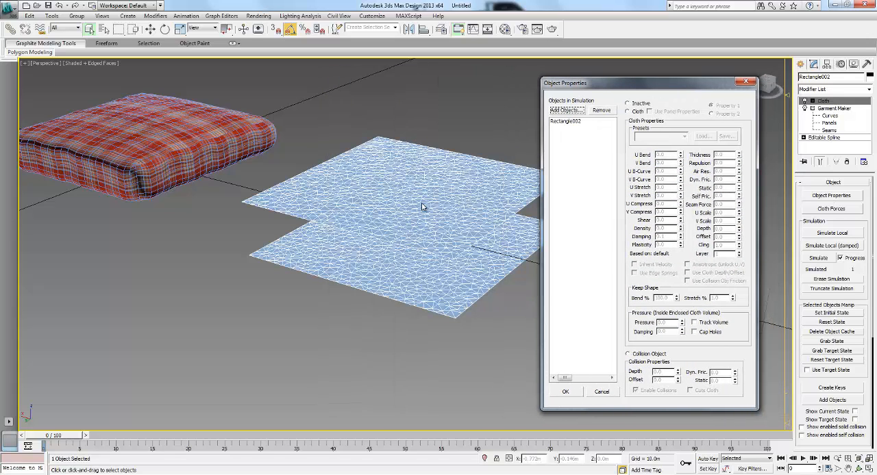
{"action": "left_click", "coordinate": [573, 124]}
{"action": "left_click", "coordinate": [627, 111]}
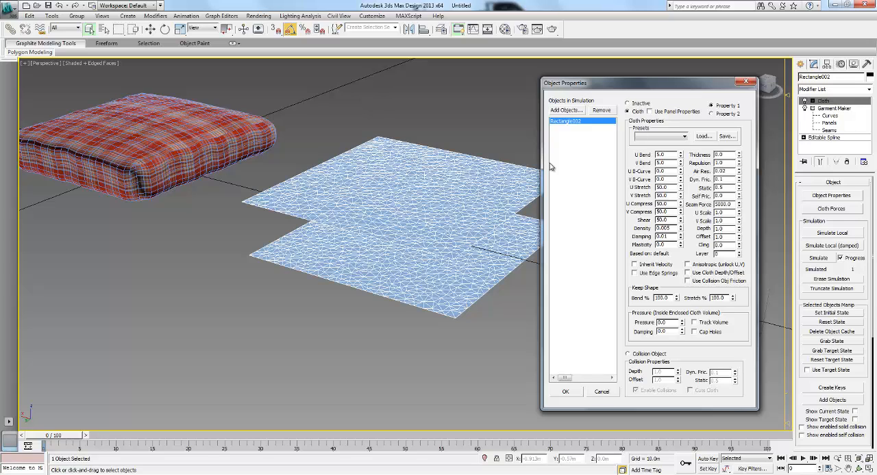
{"action": "left_click", "coordinate": [683, 136]}
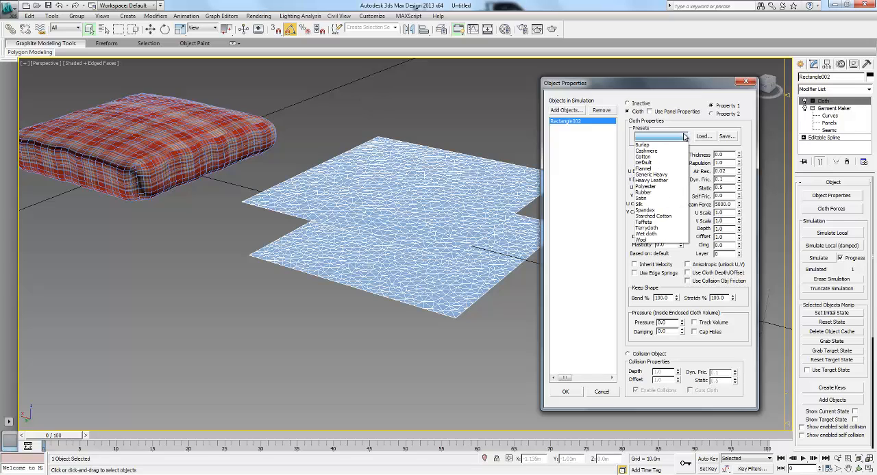
{"action": "left_click", "coordinate": [646, 157]}
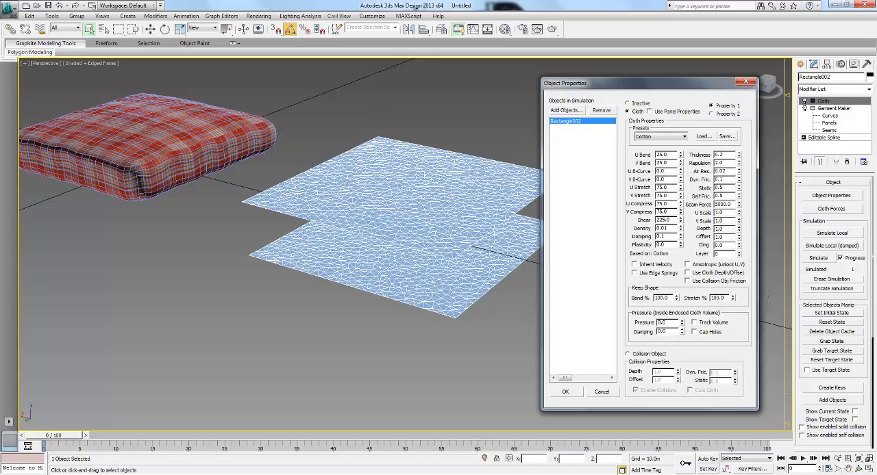
- Switch to Firefox, view the reference photo of the red plaid and yellow pillows, and return to 3ds Max
{"action": "key", "text": "alt+Tab"}
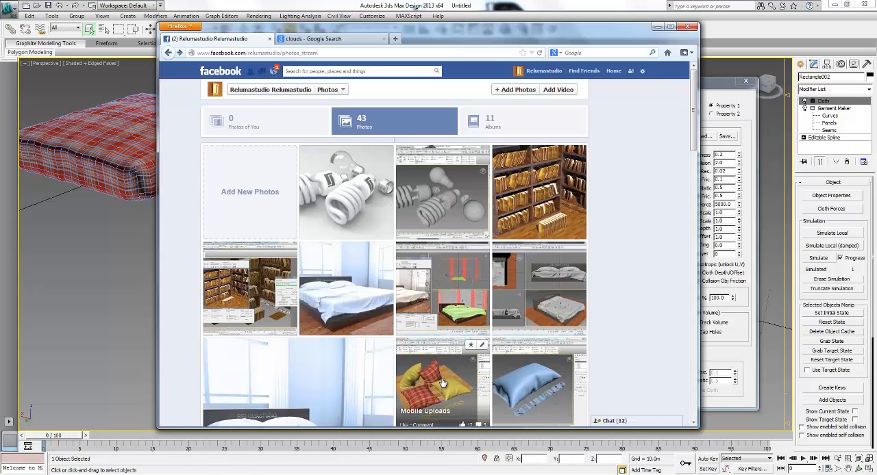
{"action": "scroll", "coordinate": [440, 317], "scroll_direction": "down", "scroll_amount": 3}
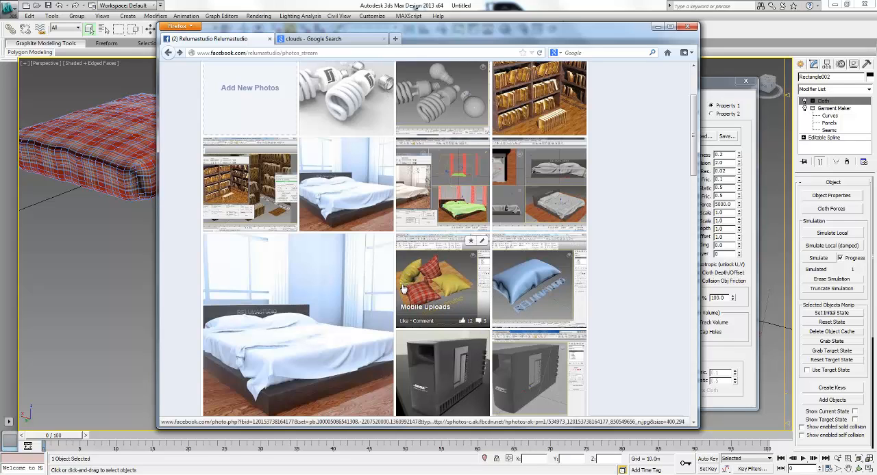
{"action": "left_click", "coordinate": [425, 286]}
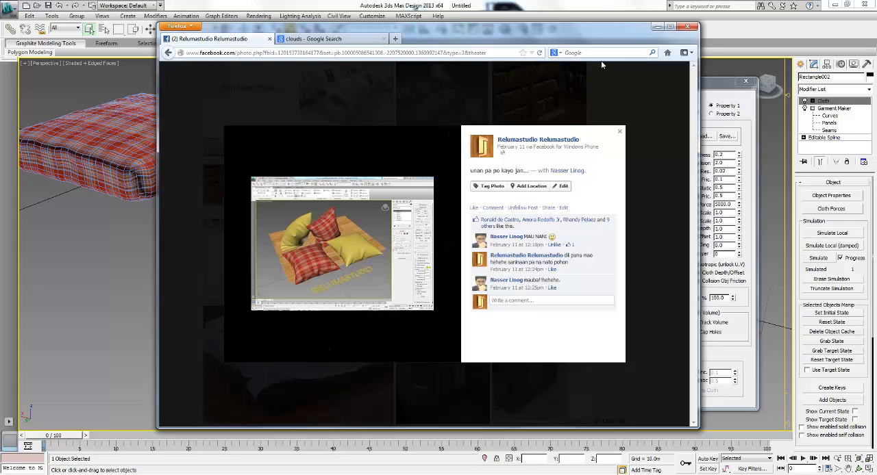
{"action": "left_click", "coordinate": [656, 27]}
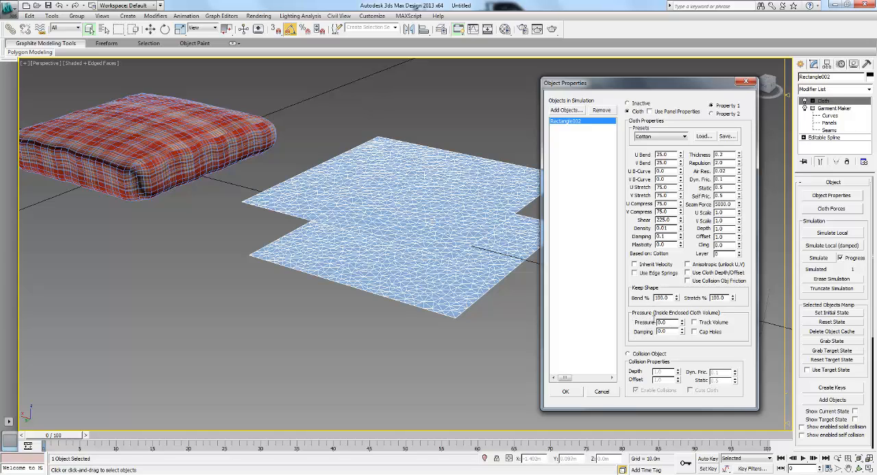
- Set the pressure inside the cloth volume to 40 and accept the object properties
{"action": "double_click", "coordinate": [668, 322]}
{"action": "left_click_drag", "start_coordinate": [634, 83], "coordinate": [660, 77]}
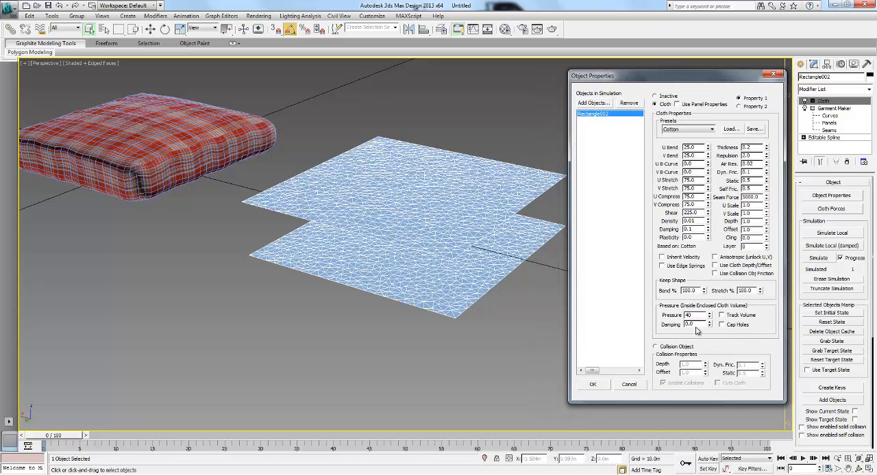
{"action": "double_click", "coordinate": [701, 325]}
{"action": "left_click", "coordinate": [690, 315]}
{"action": "key", "text": "Tab"}
{"action": "left_click", "coordinate": [593, 384]}
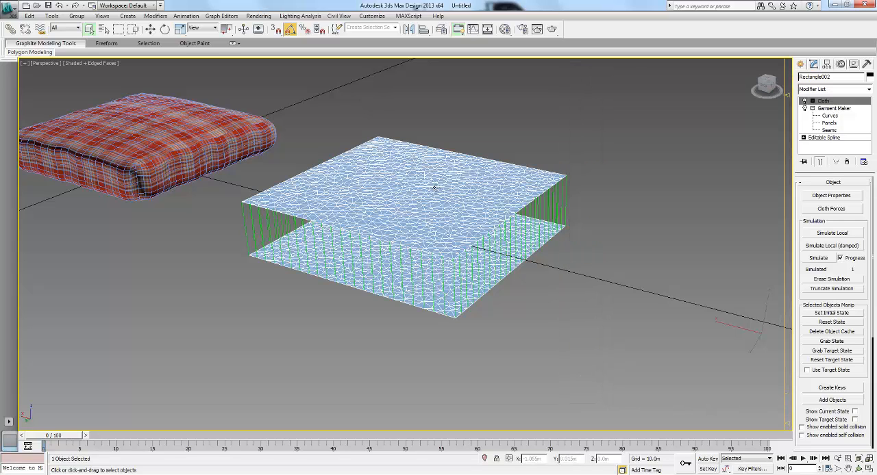
- Test the damped local simulation on the sewn panels, then reset their state and erase the simulation
{"action": "left_click", "coordinate": [831, 247]}
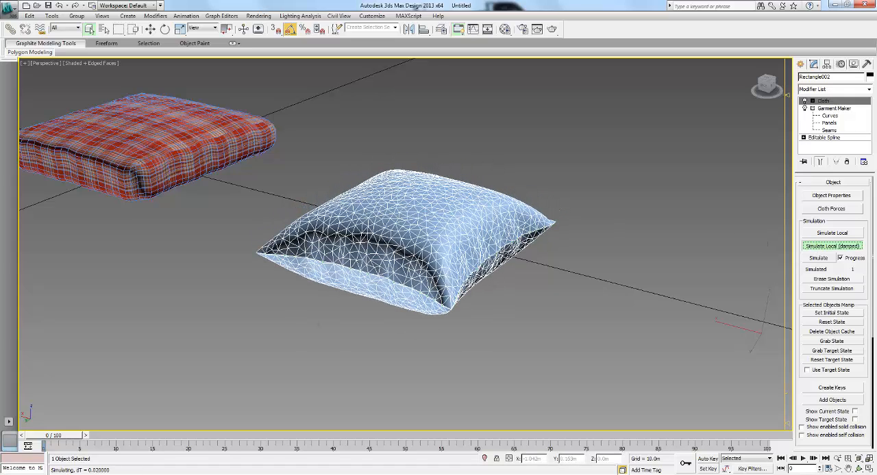
{"action": "middle_click_drag", "start_coordinate": [487, 292], "coordinate": [479, 263], "text": "alt"}
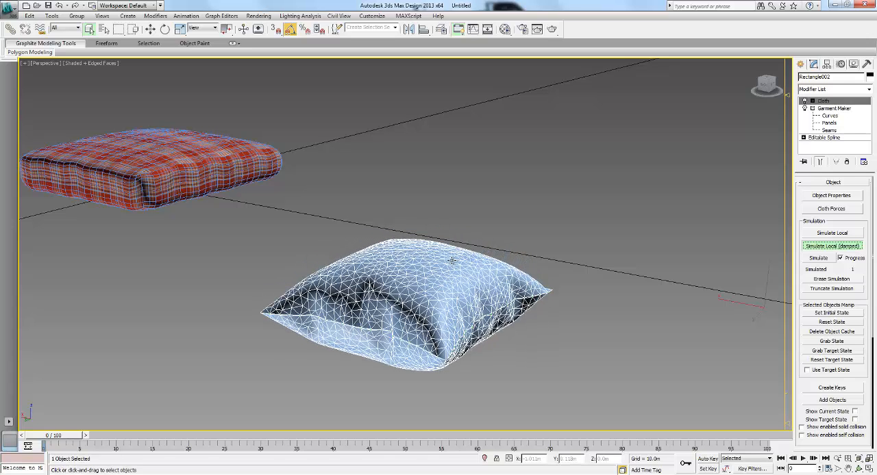
{"action": "left_click", "coordinate": [823, 248]}
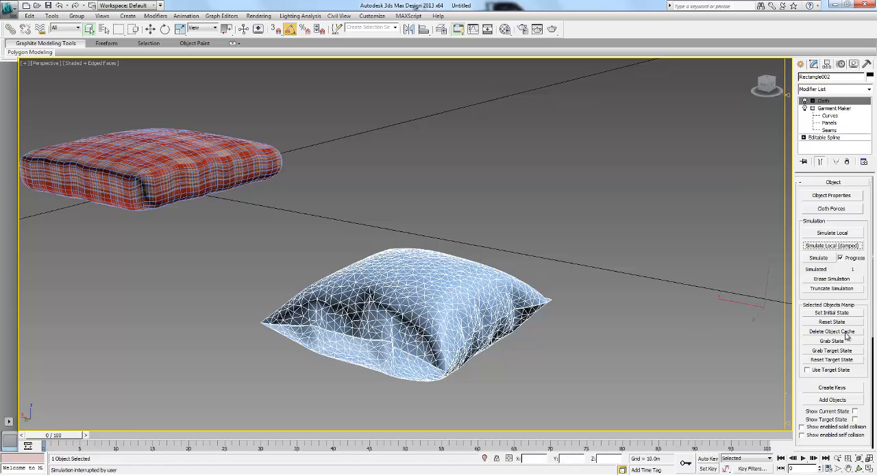
{"action": "left_click", "coordinate": [835, 323]}
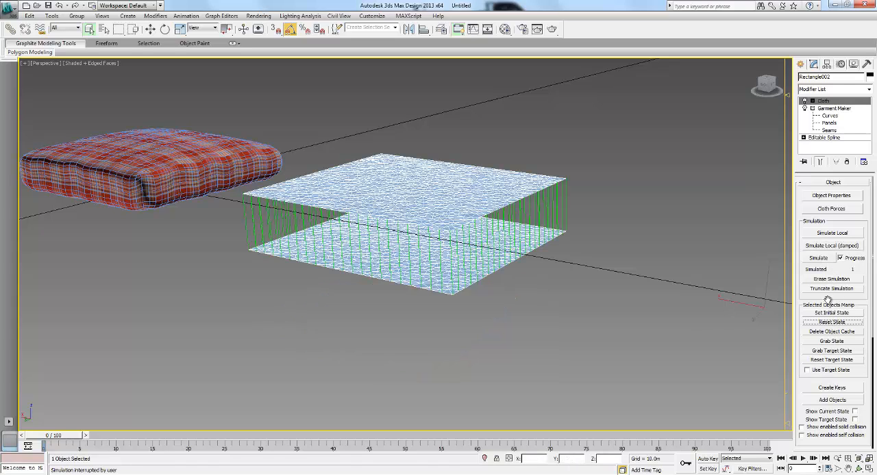
{"action": "left_click", "coordinate": [832, 280]}
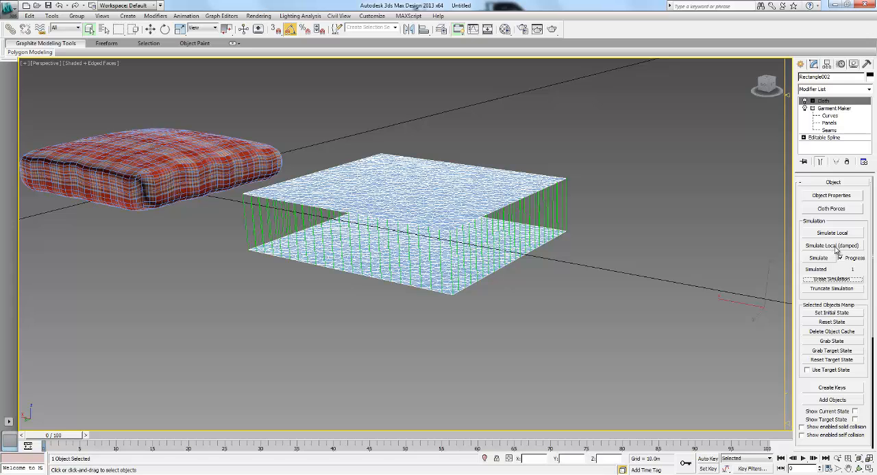
- Run a shorter damped local simulation, stop it as the pillow inflates, and clear the result with a state reset and erase
{"action": "left_click", "coordinate": [834, 247]}
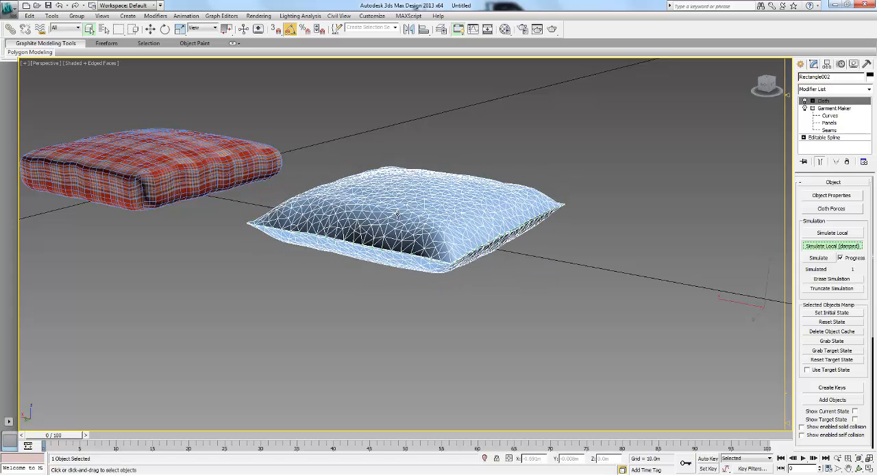
{"action": "left_click", "coordinate": [833, 246]}
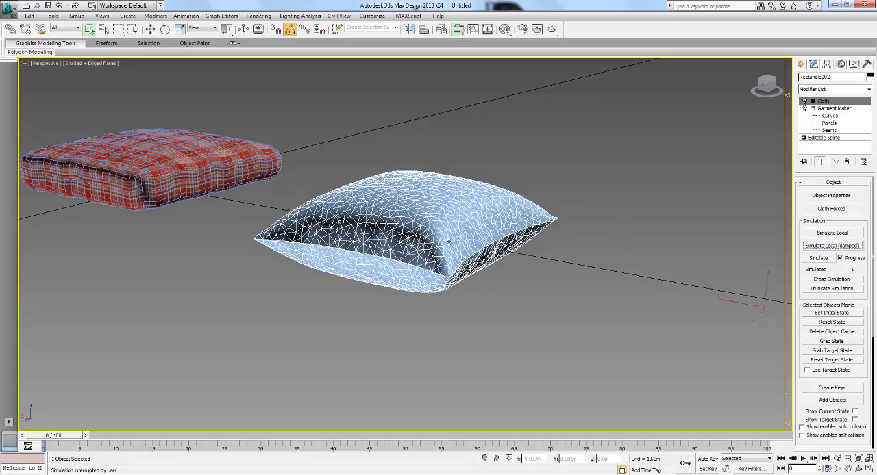
{"action": "mouse_move", "coordinate": [448, 241]}
{"action": "middle_mouse_down", "text": "alt"}
{"action": "mouse_move", "coordinate": [471, 231]}
{"action": "mouse_move", "coordinate": [416, 245]}
{"action": "mouse_move", "coordinate": [451, 249]}
{"action": "middle_mouse_up", "text": "alt"}
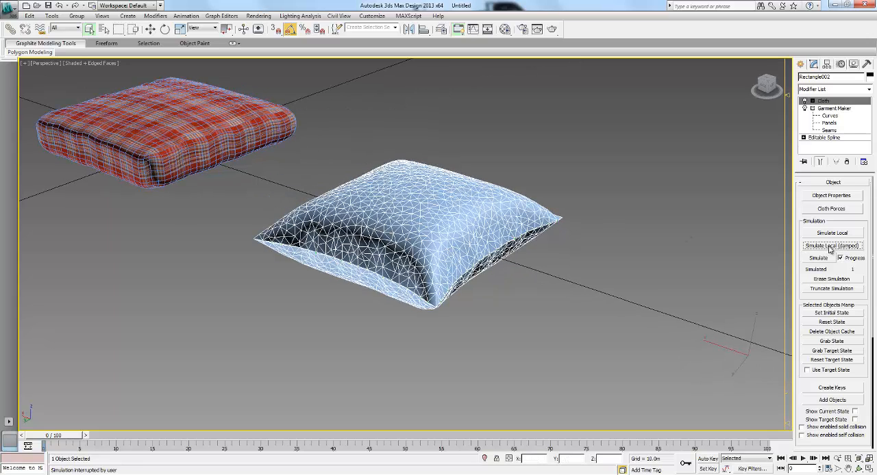
{"action": "left_click", "coordinate": [831, 323]}
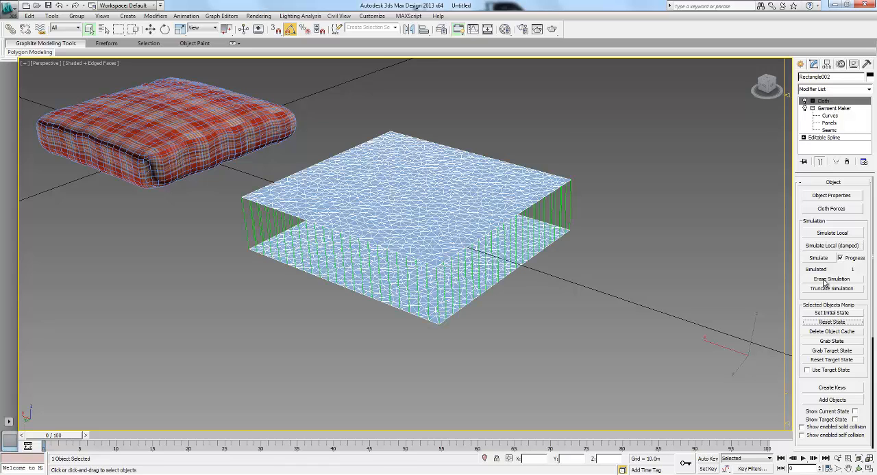
{"action": "left_click", "coordinate": [826, 281]}
- Set the Garment Maker density of the sewn panels to 60 for a finer cloth mesh
{"action": "left_click", "coordinate": [676, 143]}
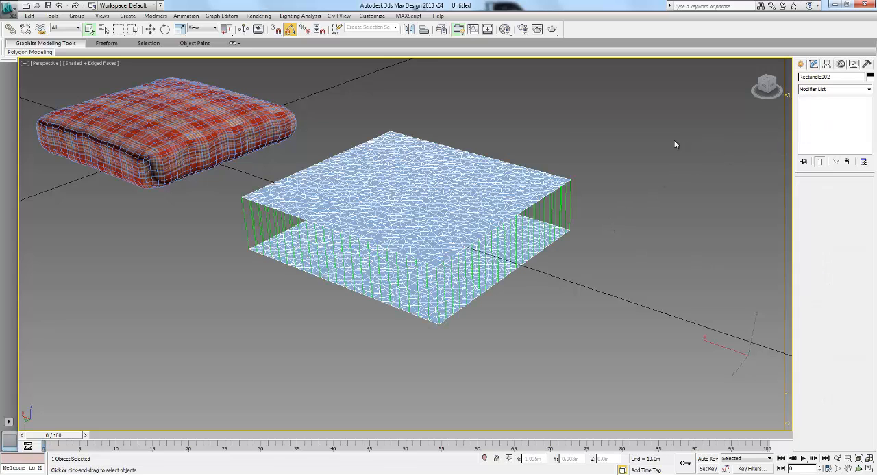
{"action": "left_click", "coordinate": [436, 175]}
{"action": "left_click", "coordinate": [840, 111]}
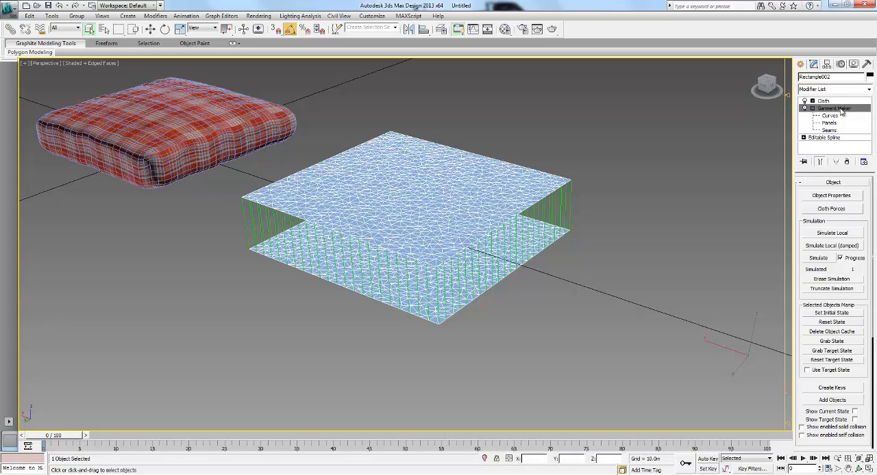
{"action": "left_click", "coordinate": [446, 267]}
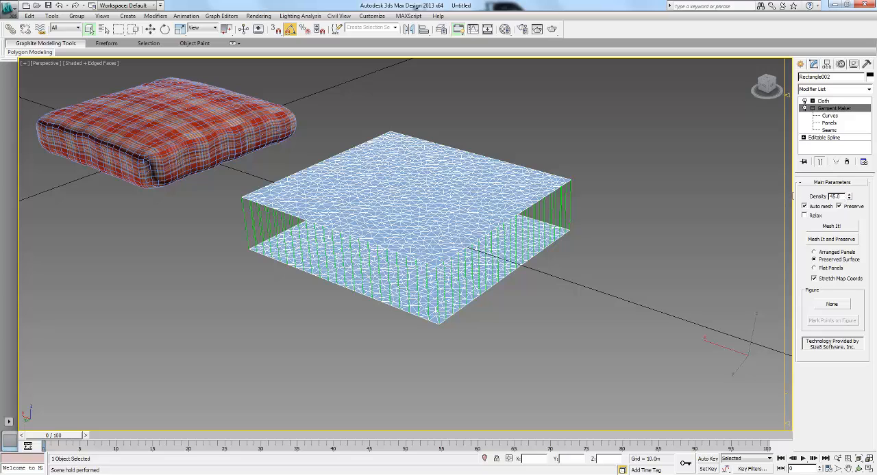
{"action": "left_click_drag", "start_coordinate": [840, 197], "coordinate": [792, 197]}
{"action": "middle_click_drag", "start_coordinate": [640, 190], "coordinate": [646, 191]}
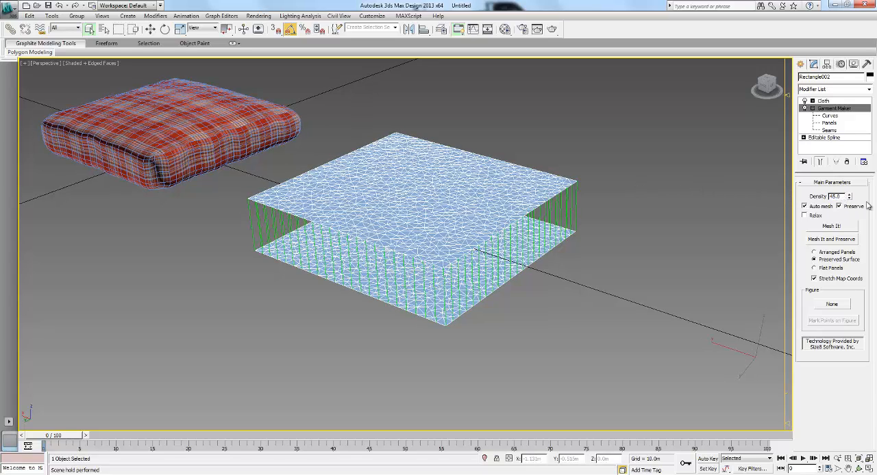
{"action": "left_click", "coordinate": [841, 198]}
{"action": "left_click_drag", "start_coordinate": [818, 197], "coordinate": [788, 198]}
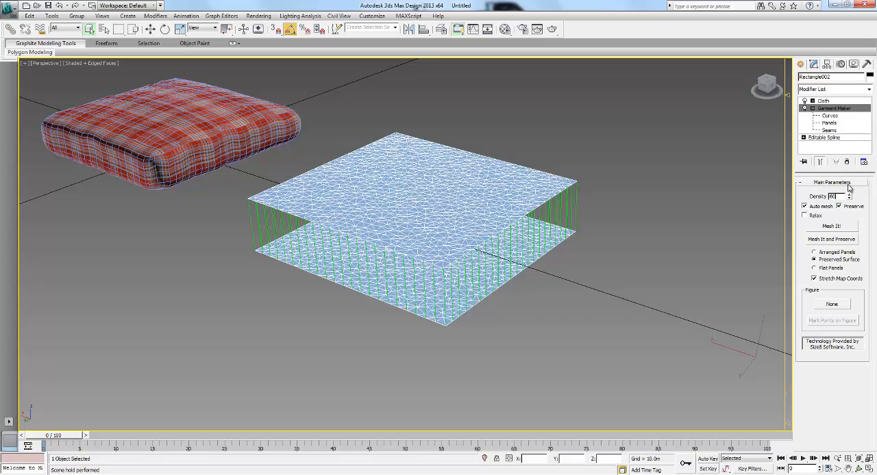
{"action": "key", "text": "Return"}
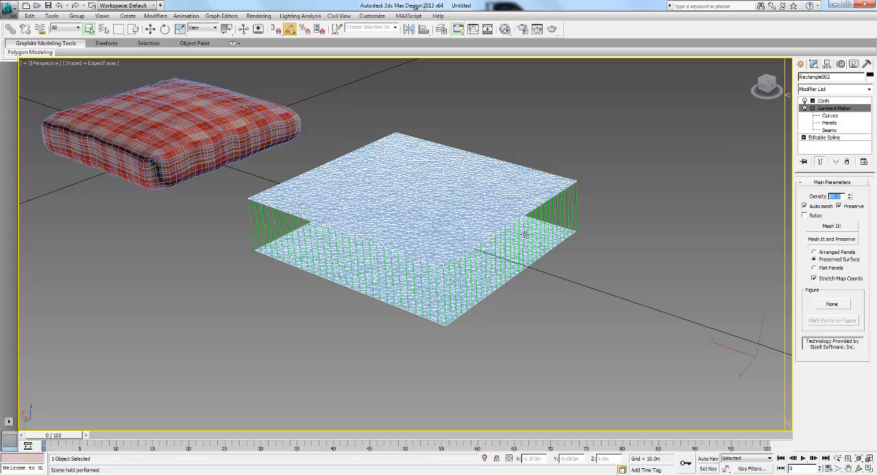
- Run the damped local Cloth simulation until the panels form a full pillow, stop it, and hide the edged-face display
{"action": "left_click", "coordinate": [824, 100]}
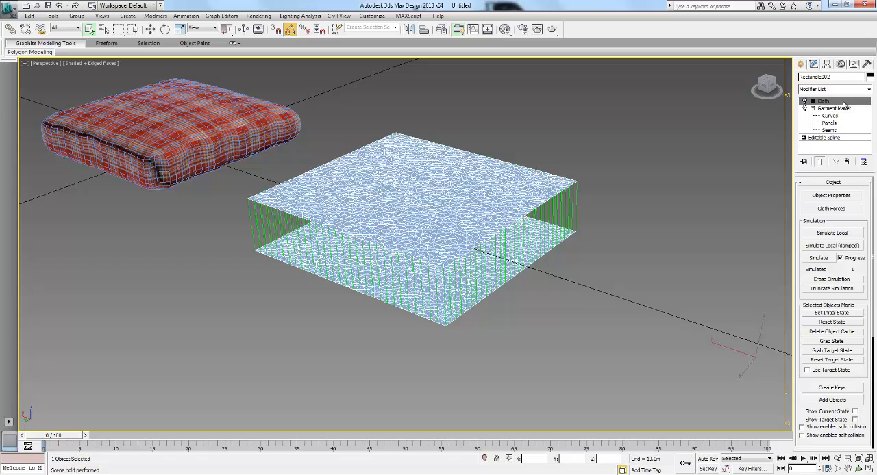
{"action": "left_click", "coordinate": [839, 246]}
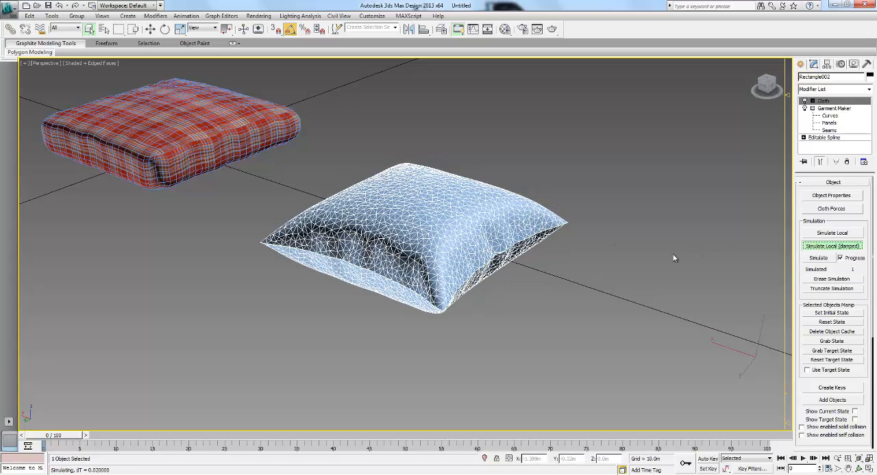
{"action": "left_click", "coordinate": [832, 251]}
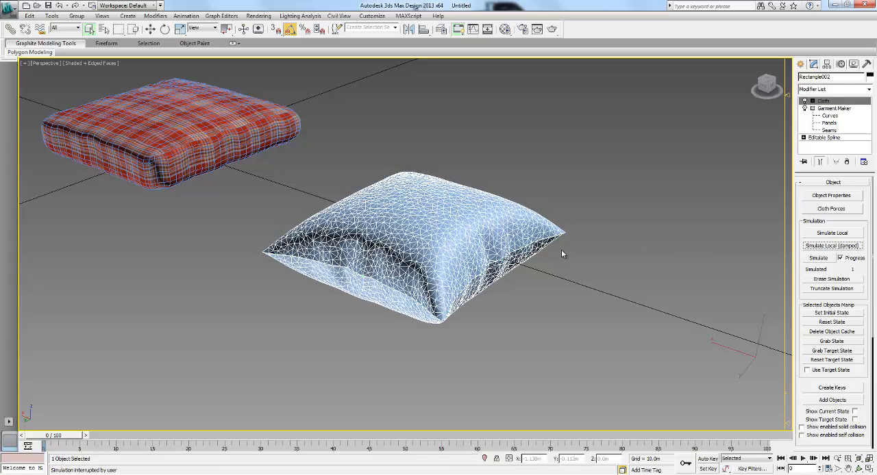
{"action": "key", "text": "F4"}
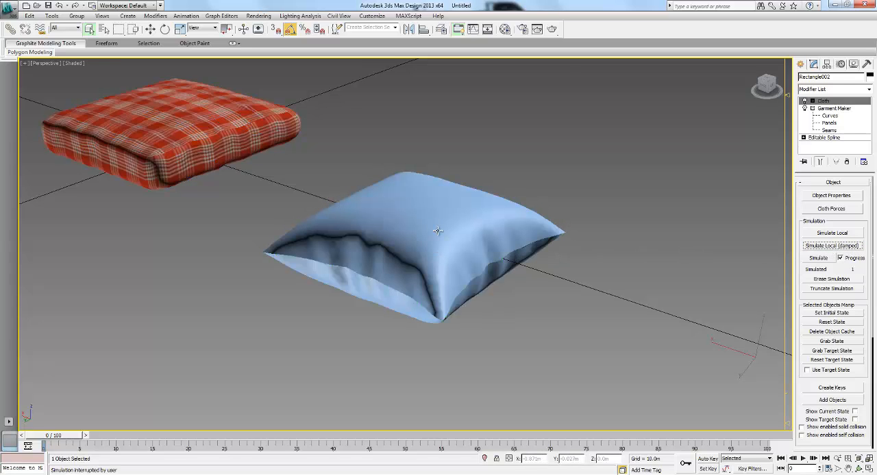
{"action": "middle_click_drag", "start_coordinate": [450, 229], "coordinate": [392, 217], "text": "alt"}
{"action": "scroll", "coordinate": [389, 229], "scroll_direction": "up", "scroll_amount": 3}
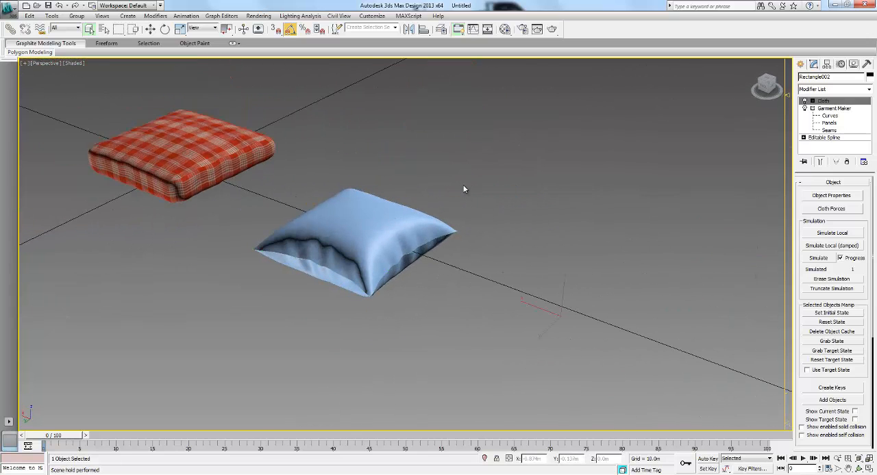
- Center the pivot of the blue pillow on the object and return to its modifier settings
{"action": "left_click", "coordinate": [464, 187]}
{"action": "left_click", "coordinate": [353, 228]}
{"action": "key", "text": "w"}
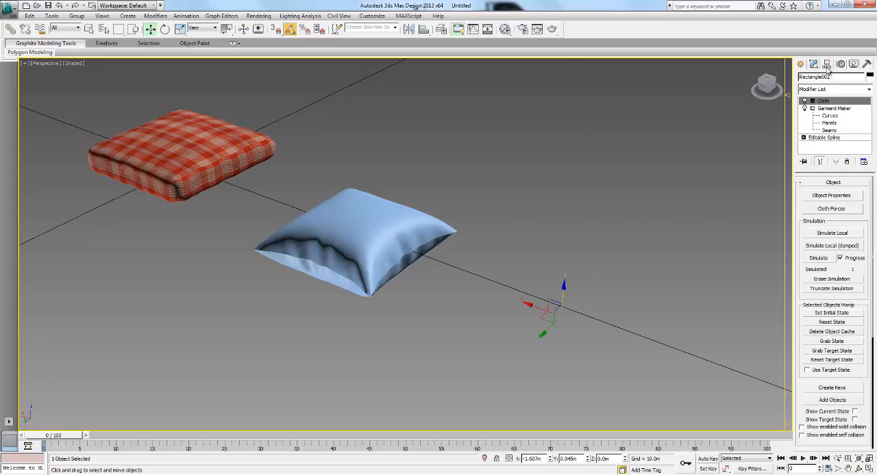
{"action": "left_click", "coordinate": [826, 63]}
{"action": "left_click", "coordinate": [833, 122]}
{"action": "left_click", "coordinate": [833, 169]}
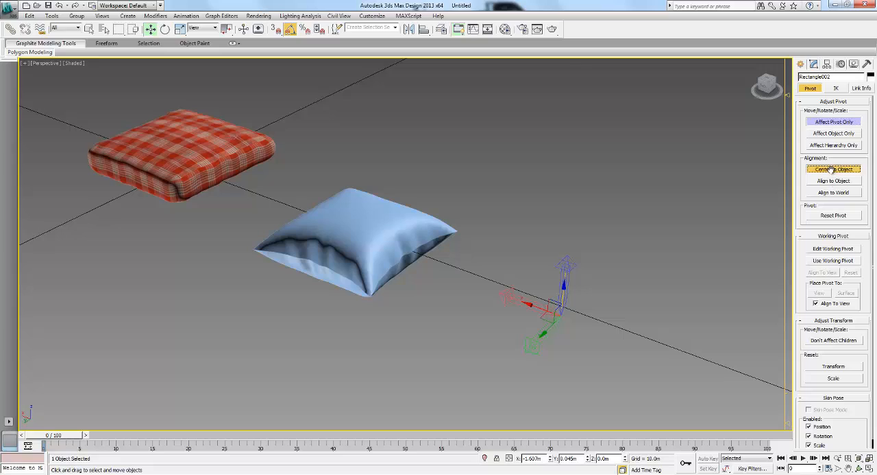
{"action": "left_click", "coordinate": [833, 122]}
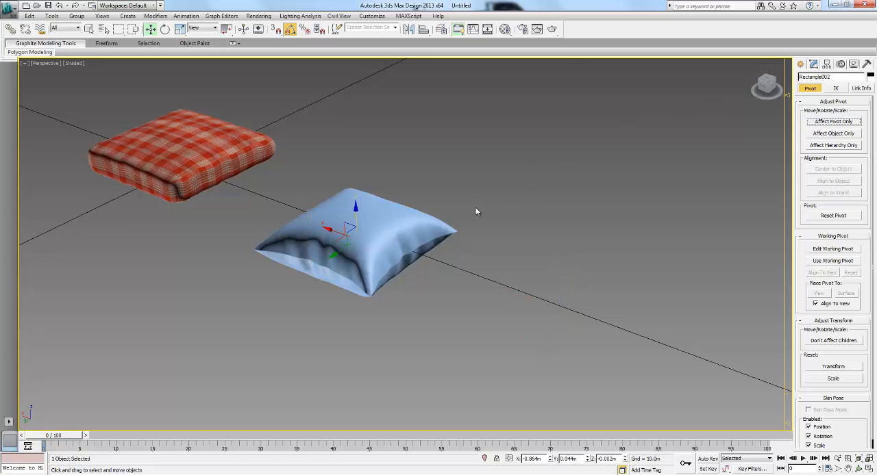
{"action": "left_click", "coordinate": [813, 64]}
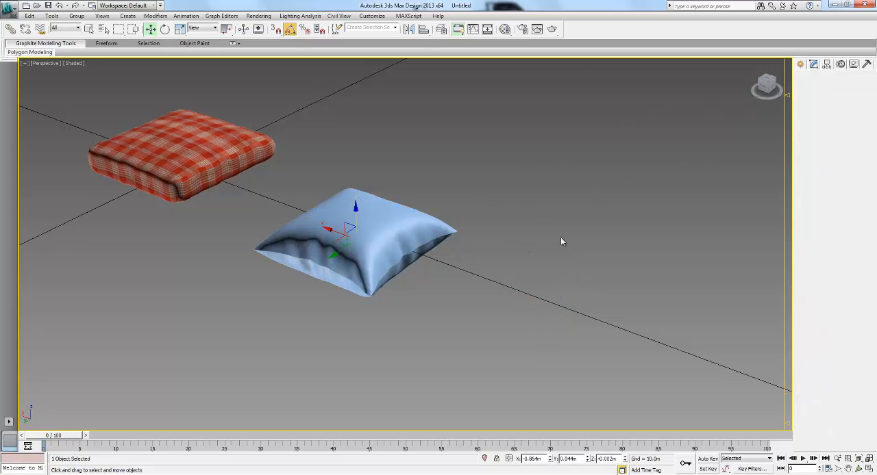
- Try to clone the cloth pillow as a single copy beside the original, and delete the clone
{"action": "middle_click_drag", "start_coordinate": [443, 263], "coordinate": [437, 268]}
{"action": "mouse_move", "coordinate": [332, 251]}
{"action": "left_mouse_down", "text": "shift"}
{"action": "mouse_move", "coordinate": [479, 231]}
{"action": "mouse_move", "coordinate": [541, 233]}
{"action": "mouse_move", "coordinate": [532, 224]}
{"action": "left_mouse_up", "text": "shift"}
{"action": "left_click", "coordinate": [439, 280]}
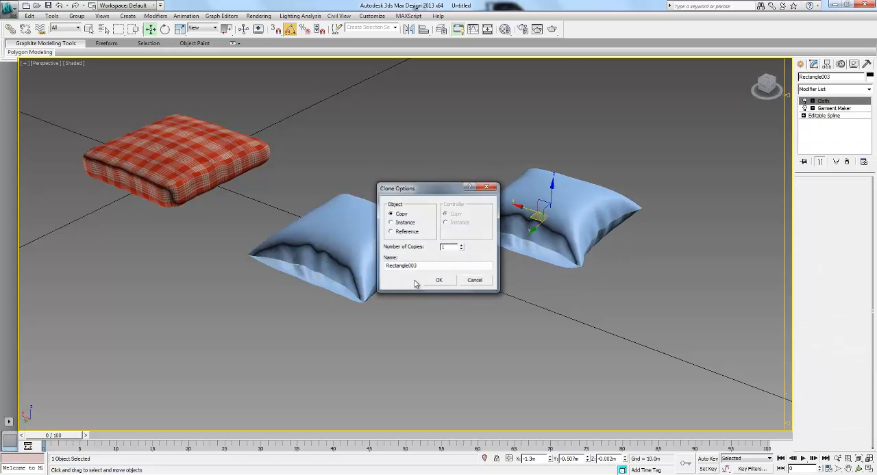
{"action": "middle_click_drag", "start_coordinate": [629, 253], "coordinate": [394, 222]}
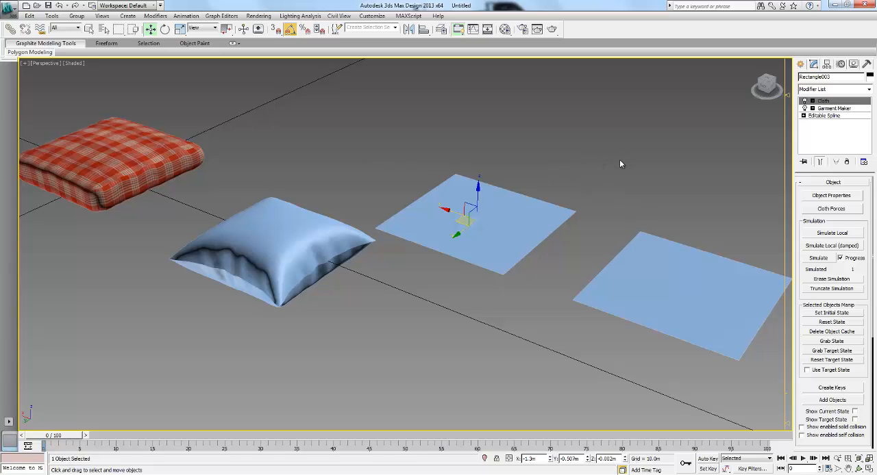
{"action": "middle_click_drag", "start_coordinate": [545, 185], "coordinate": [532, 200]}
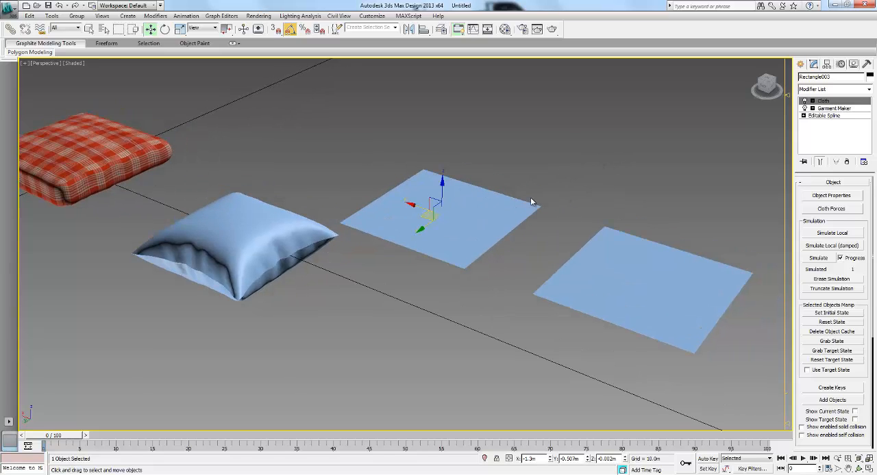
{"action": "key", "text": "Delete"}
{"action": "left_click", "coordinate": [285, 228]}
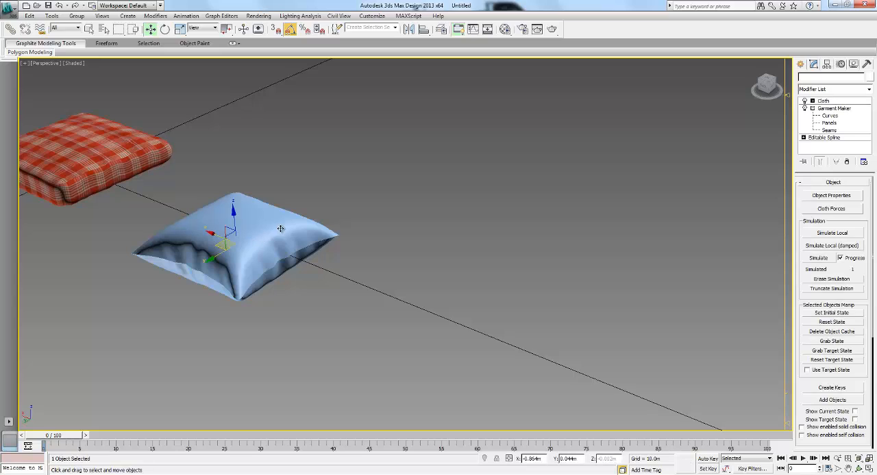
{"action": "middle_click_drag", "start_coordinate": [337, 226], "coordinate": [358, 230]}
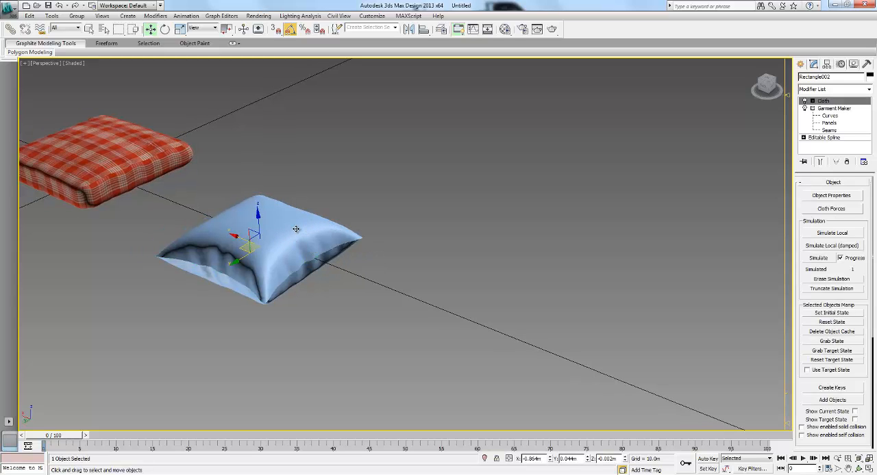
{"action": "right_click", "coordinate": [286, 229]}
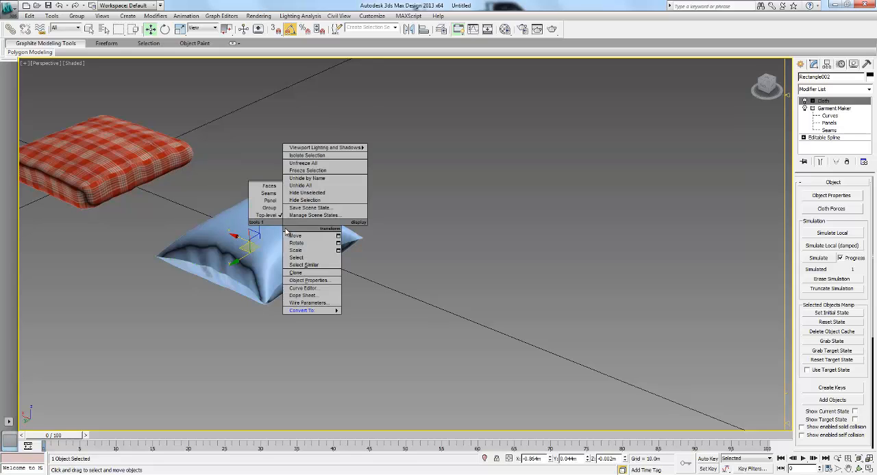
{"action": "mouse_move", "coordinate": [313, 311]}
{"action": "left_click", "coordinate": [424, 262]}
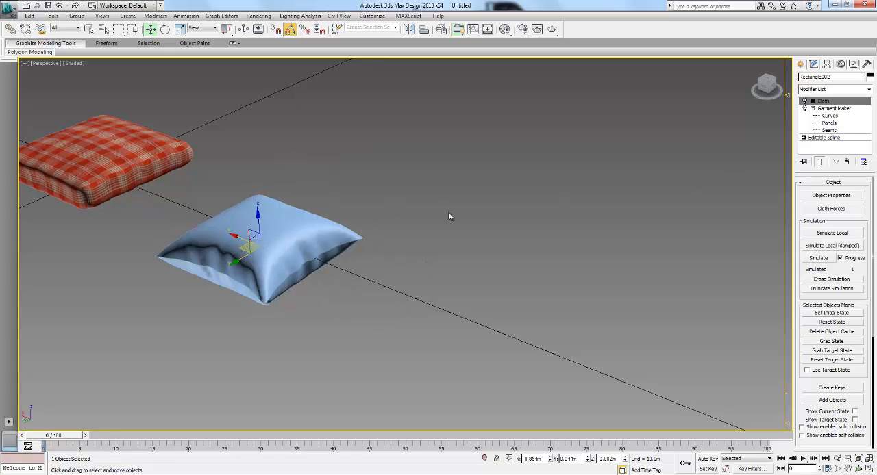
{"action": "middle_click_drag", "start_coordinate": [418, 230], "coordinate": [411, 239]}
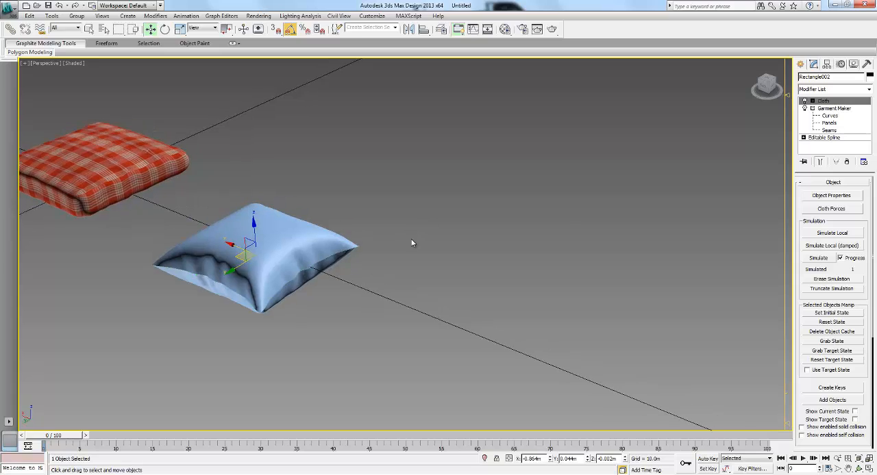
{"action": "left_click", "coordinate": [379, 240]}
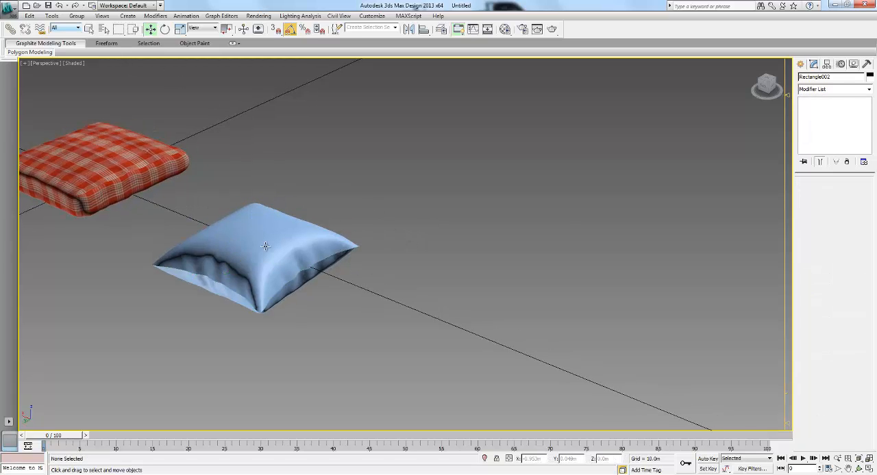
- Create a single snapshot of the inflated cloth pillow using the Mesh clone method
{"action": "left_click", "coordinate": [266, 245]}
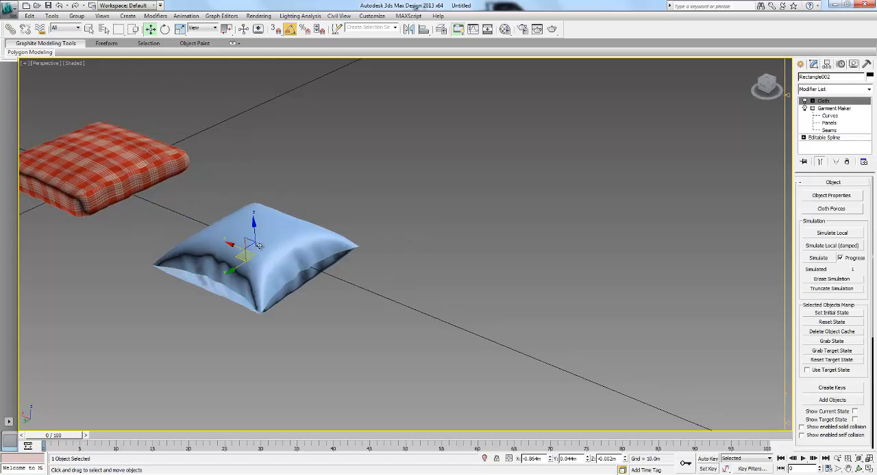
{"action": "left_click", "coordinate": [55, 16]}
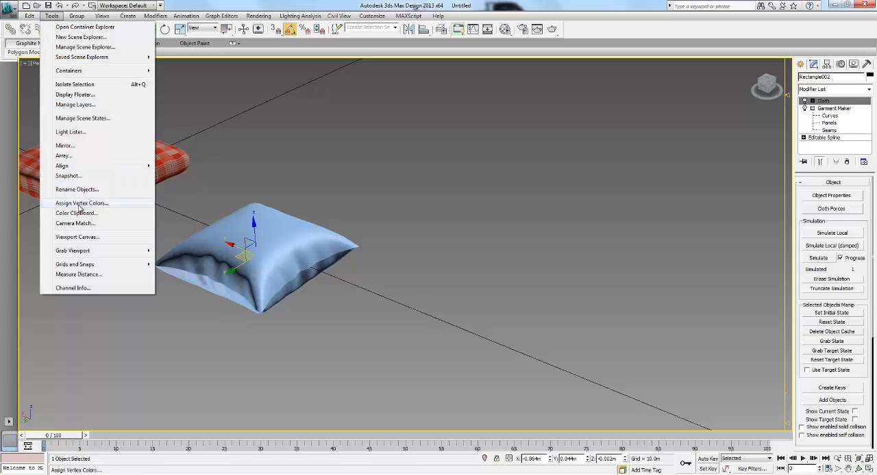
{"action": "left_click", "coordinate": [82, 177]}
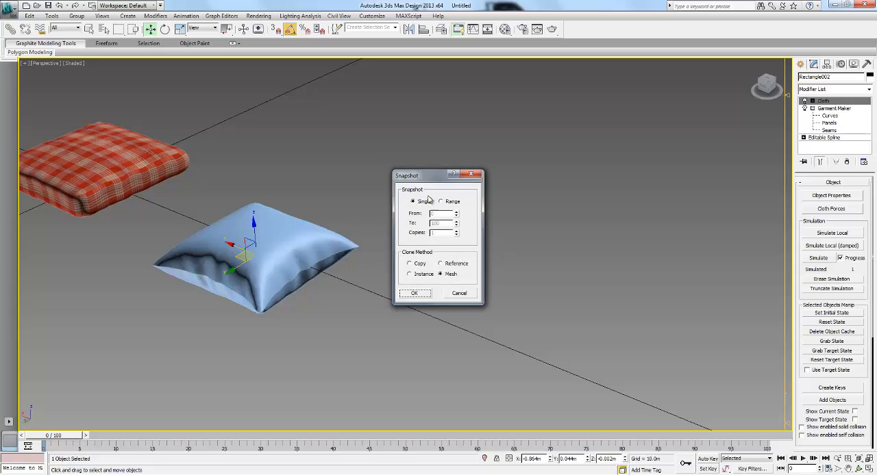
{"action": "left_click_drag", "start_coordinate": [428, 179], "coordinate": [454, 173]}
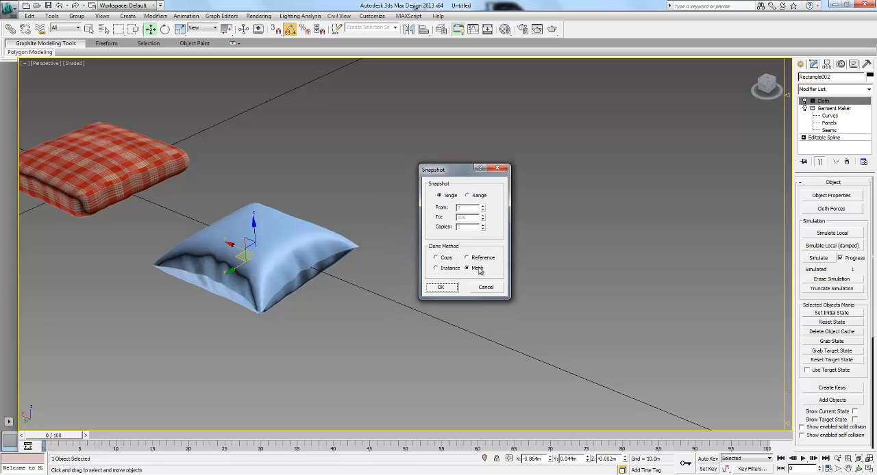
{"action": "left_click", "coordinate": [442, 289]}
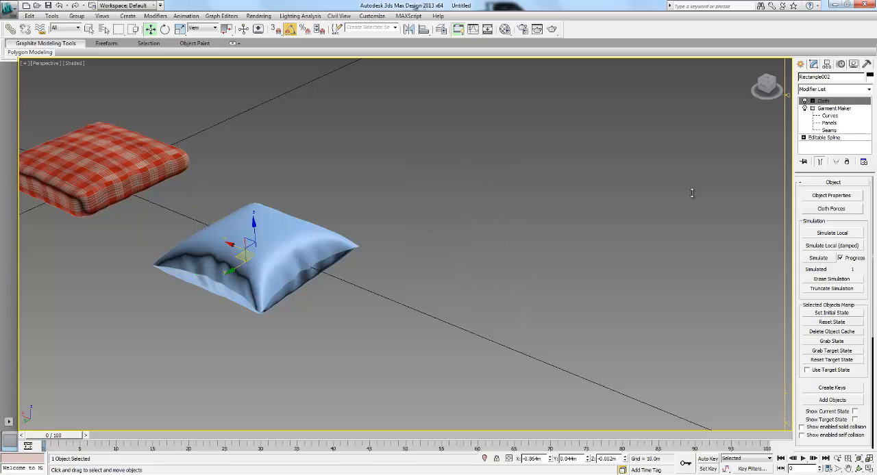
- Move the mesh snapshot off the cloth pillow to an empty spot beside it
{"action": "left_click", "coordinate": [350, 227]}
{"action": "left_click", "coordinate": [265, 254]}
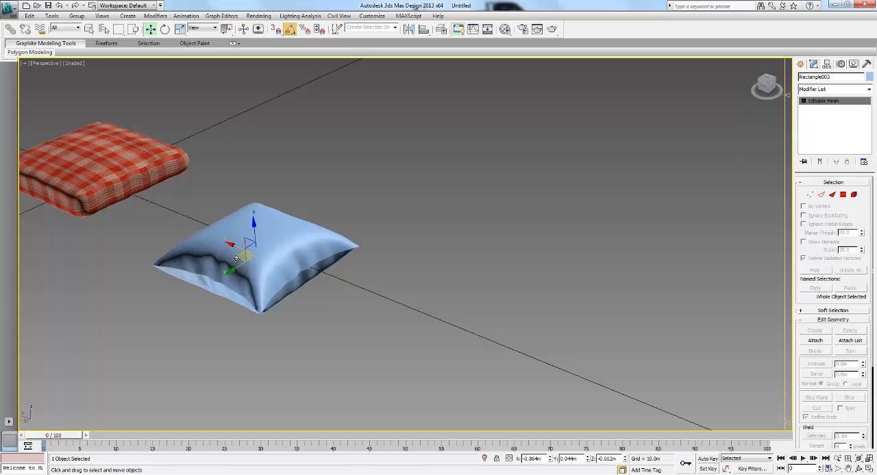
{"action": "left_click_drag", "start_coordinate": [417, 233], "coordinate": [604, 176]}
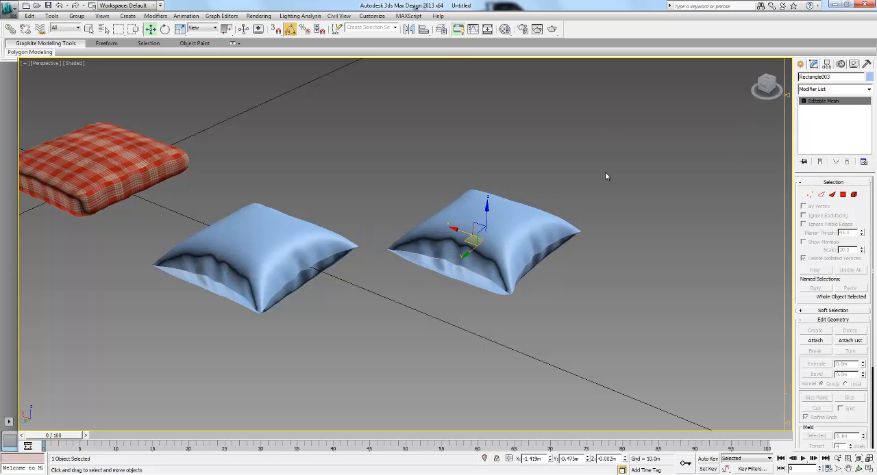
{"action": "left_click", "coordinate": [191, 251]}
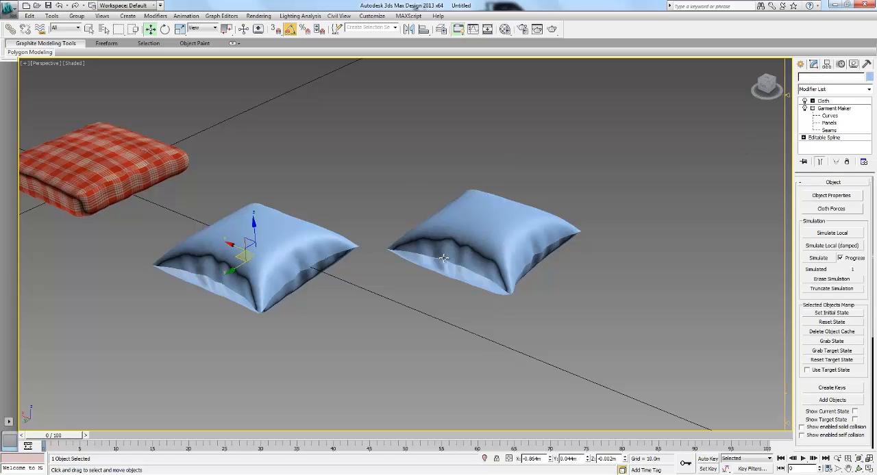
- Clone the mesh pillow and place the copy farther along the row of blue pillows
{"action": "left_click", "coordinate": [471, 239]}
{"action": "middle_click_drag", "start_coordinate": [522, 237], "coordinate": [403, 237]}
{"action": "mouse_move", "coordinate": [403, 233]}
{"action": "left_mouse_down", "text": "shift"}
{"action": "mouse_move", "coordinate": [546, 204]}
{"action": "mouse_move", "coordinate": [599, 174]}
{"action": "mouse_move", "coordinate": [595, 187]}
{"action": "left_mouse_up", "text": "shift"}
{"action": "left_click", "coordinate": [438, 281]}
{"action": "mouse_move", "coordinate": [442, 285]}
{"action": "middle_mouse_down", "text": "alt"}
{"action": "mouse_move", "coordinate": [512, 242]}
{"action": "mouse_move", "coordinate": [557, 249]}
{"action": "middle_mouse_up", "text": "alt"}
- Rotate the newest pillow copy -90 degrees about X, tilt it about Y, and raise it to about 0.2 m in Z
{"action": "key", "text": "e"}
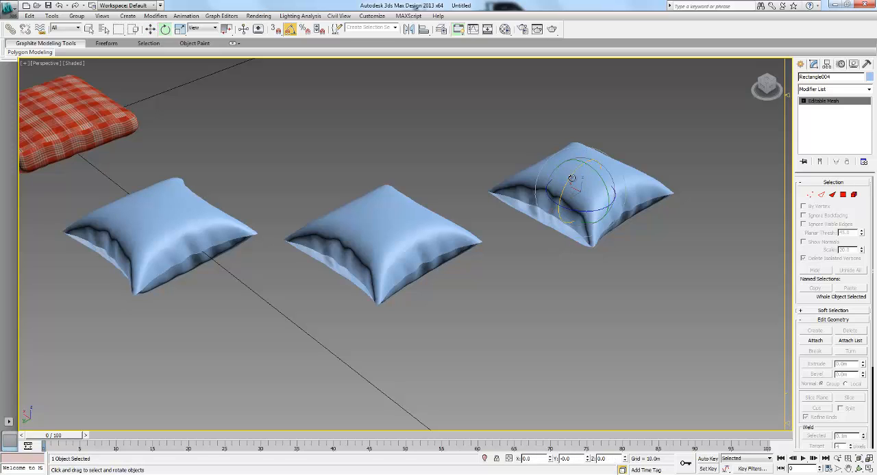
{"action": "left_click_drag", "start_coordinate": [563, 183], "coordinate": [552, 209]}
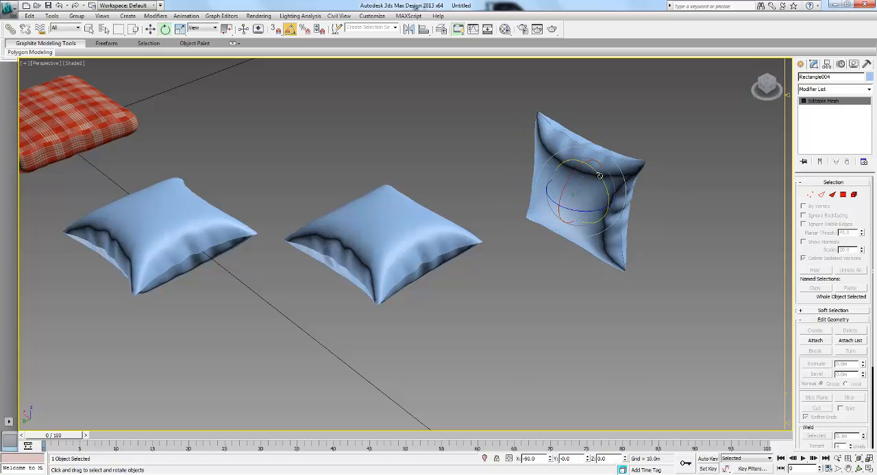
{"action": "left_click_drag", "start_coordinate": [599, 176], "coordinate": [589, 120]}
{"action": "key", "text": "w"}
{"action": "middle_click_drag", "start_coordinate": [550, 277], "coordinate": [589, 248]}
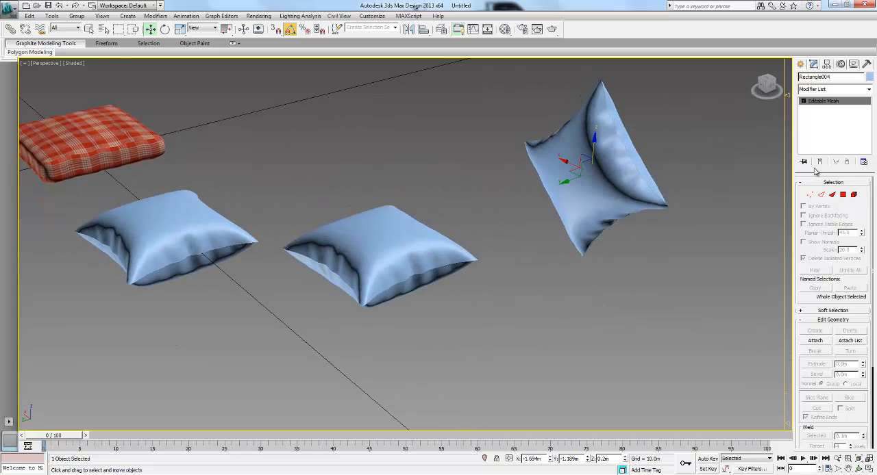
- Create a flat plane on the ground beneath the tilted pillow copy
{"action": "left_click", "coordinate": [800, 64]}
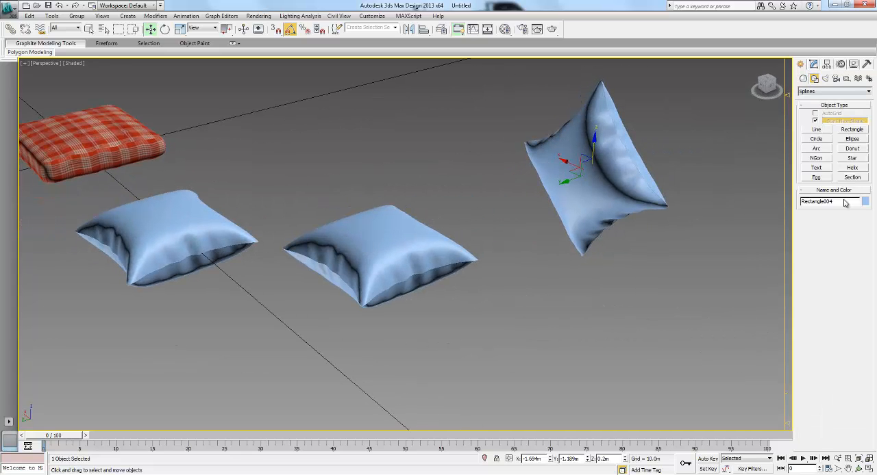
{"action": "left_click", "coordinate": [802, 79]}
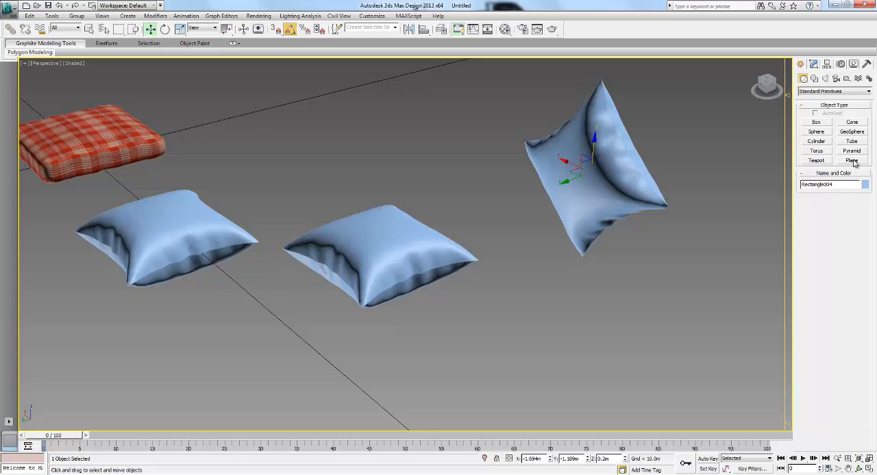
{"action": "left_click", "coordinate": [852, 160]}
{"action": "left_click_drag", "start_coordinate": [751, 242], "coordinate": [404, 240]}
{"action": "key", "text": "w"}
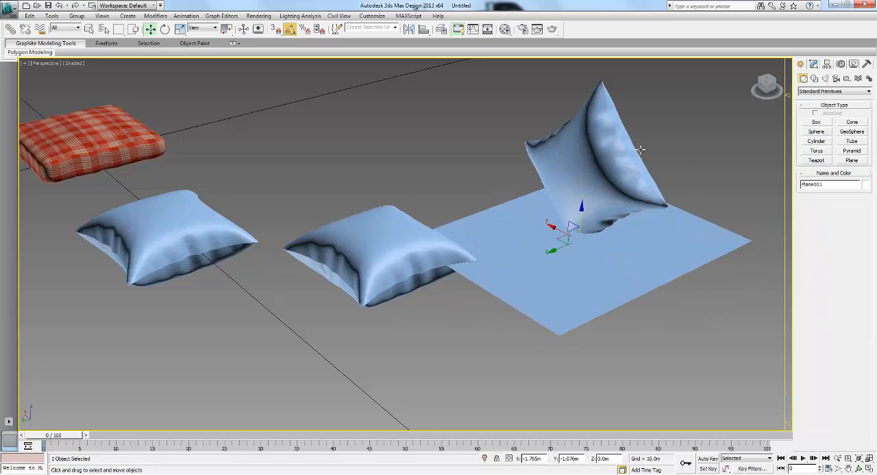
{"action": "middle_click_drag", "start_coordinate": [640, 149], "coordinate": [645, 195], "text": "alt"}
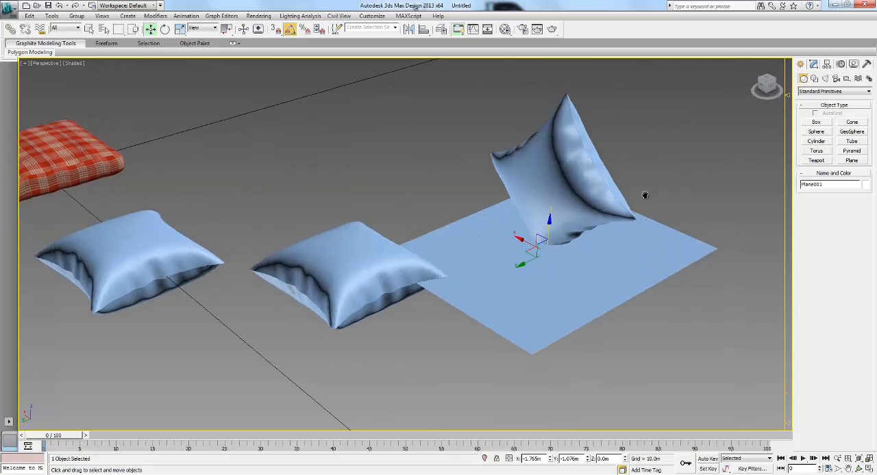
- Raise the tilted pillow above the plane to about 0.4 m in Z
{"action": "left_click", "coordinate": [534, 154]}
{"action": "left_click_drag", "start_coordinate": [563, 148], "coordinate": [568, 114]}
{"action": "middle_click_drag", "start_coordinate": [566, 161], "coordinate": [547, 197], "text": "alt"}
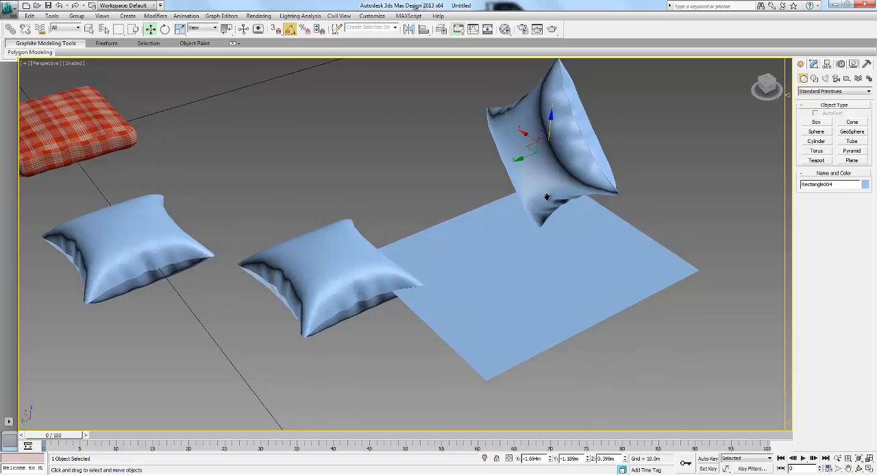
{"action": "left_click", "coordinate": [655, 169]}
{"action": "middle_click_drag", "start_coordinate": [655, 169], "coordinate": [622, 172], "text": "alt"}
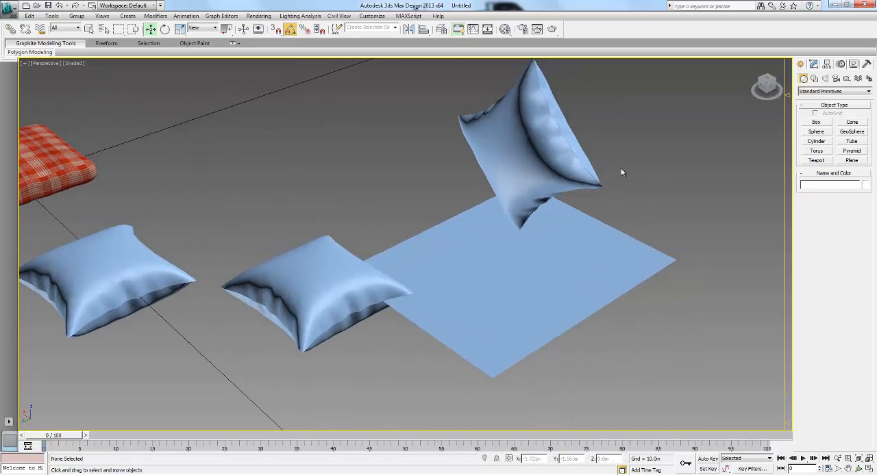
- Apply a Cloth modifier to the tilted pillow above the plane
{"action": "left_click", "coordinate": [512, 145]}
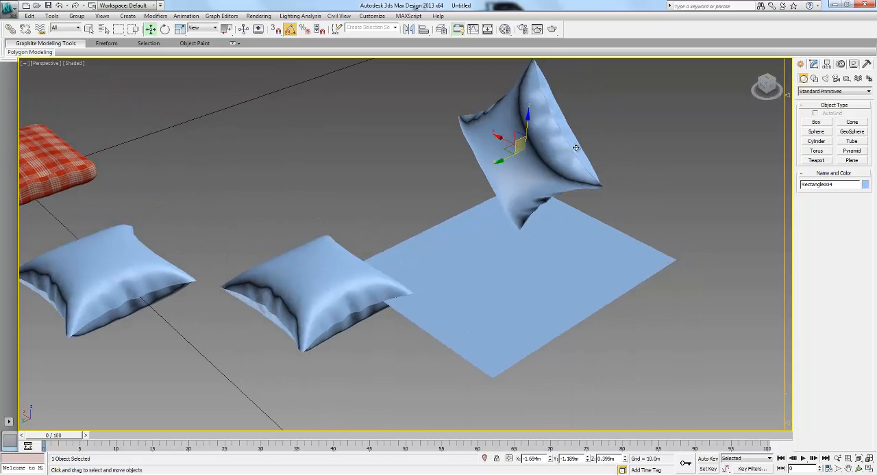
{"action": "left_click", "coordinate": [813, 65]}
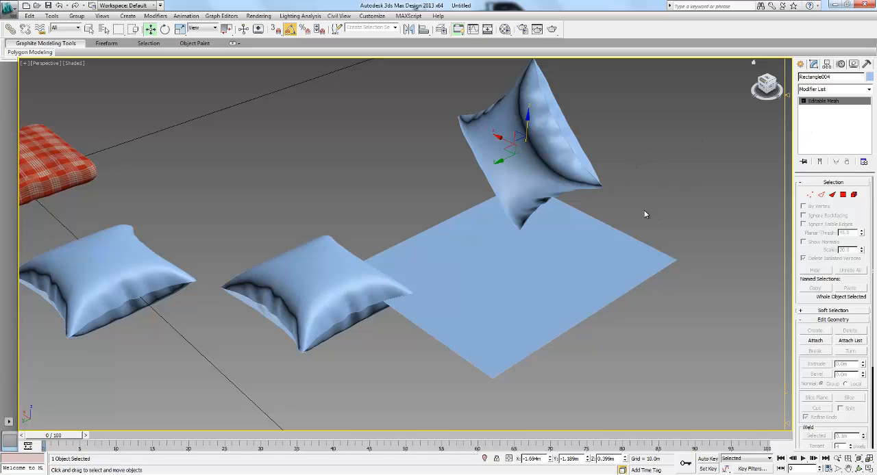
{"action": "mouse_move", "coordinate": [626, 197]}
{"action": "middle_mouse_down", "text": "alt"}
{"action": "mouse_move", "coordinate": [612, 221]}
{"action": "mouse_move", "coordinate": [635, 208]}
{"action": "middle_mouse_up", "text": "alt"}
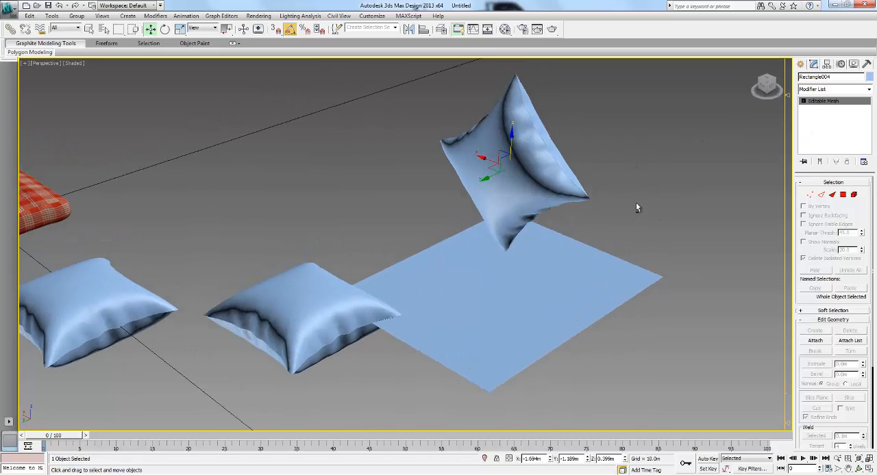
{"action": "scroll", "coordinate": [820, 157], "scroll_direction": "down", "scroll_amount": 2}
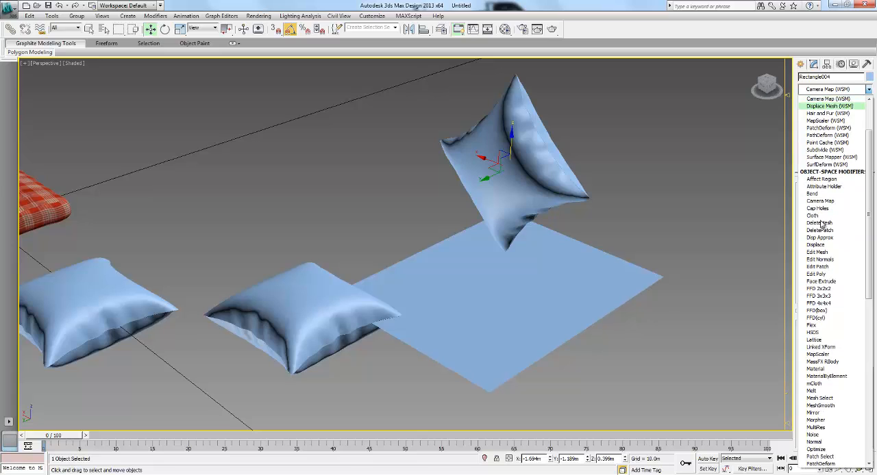
{"action": "left_click", "coordinate": [821, 217]}
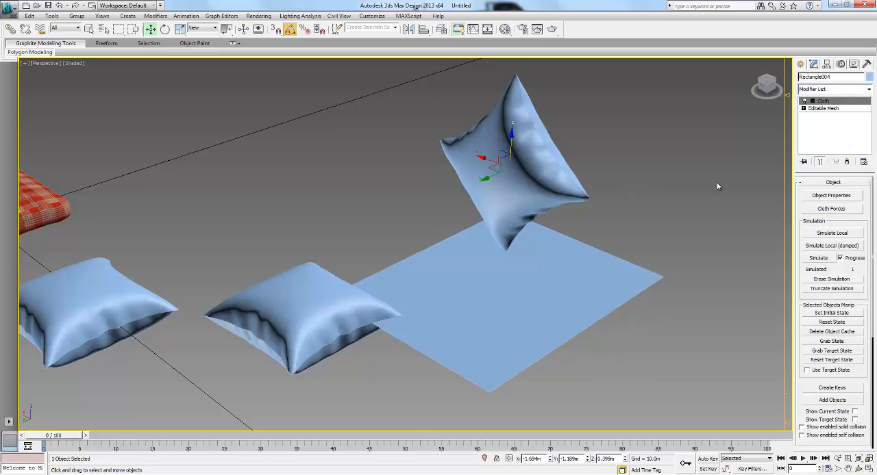
- Define the pillow as cloth in its object properties with the Cotton preset, pressure 35 and damping 3
{"action": "left_click", "coordinate": [836, 197]}
{"action": "left_click", "coordinate": [363, 115]}
{"action": "left_click_drag", "start_coordinate": [444, 78], "coordinate": [330, 85]}
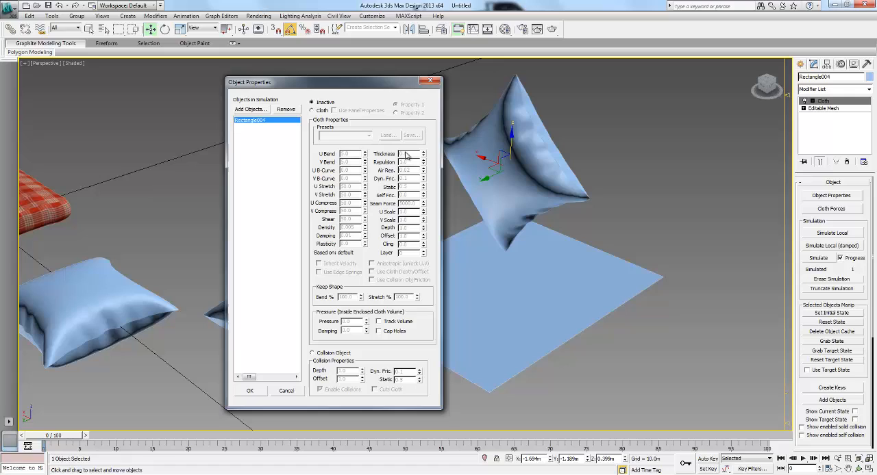
{"action": "left_click", "coordinate": [312, 110]}
{"action": "left_click", "coordinate": [367, 136]}
{"action": "scroll", "coordinate": [346, 171], "scroll_direction": "up", "scroll_amount": 1}
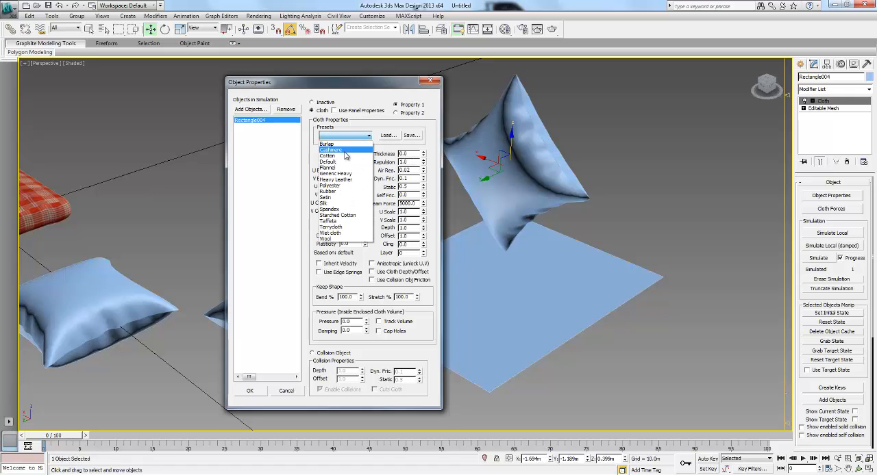
{"action": "left_click", "coordinate": [341, 156]}
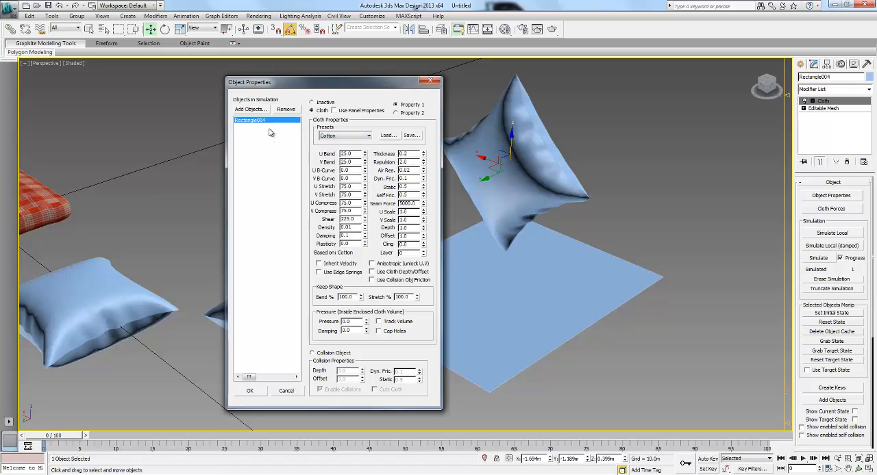
{"action": "double_click", "coordinate": [351, 321]}
{"action": "type", "text": "35"}
{"action": "key", "text": "Return"}
{"action": "key", "text": "Return"}
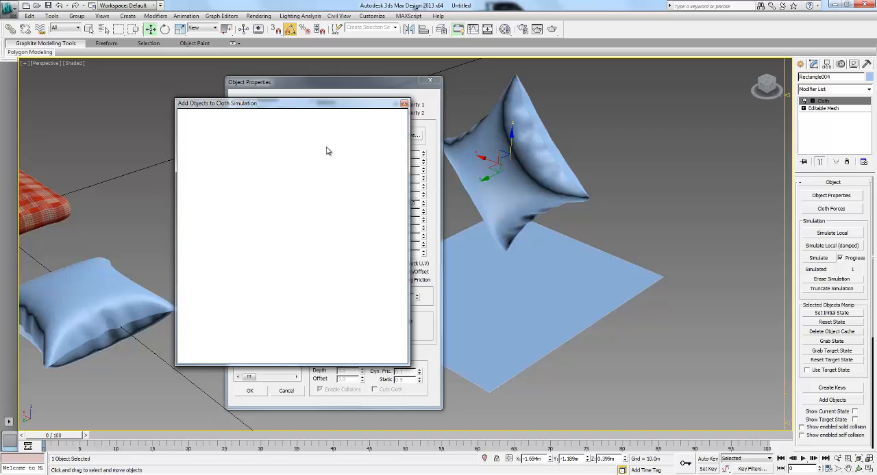
- Add Plane001 to the cloth simulation and define it as a collision object
{"action": "left_click", "coordinate": [232, 169]}
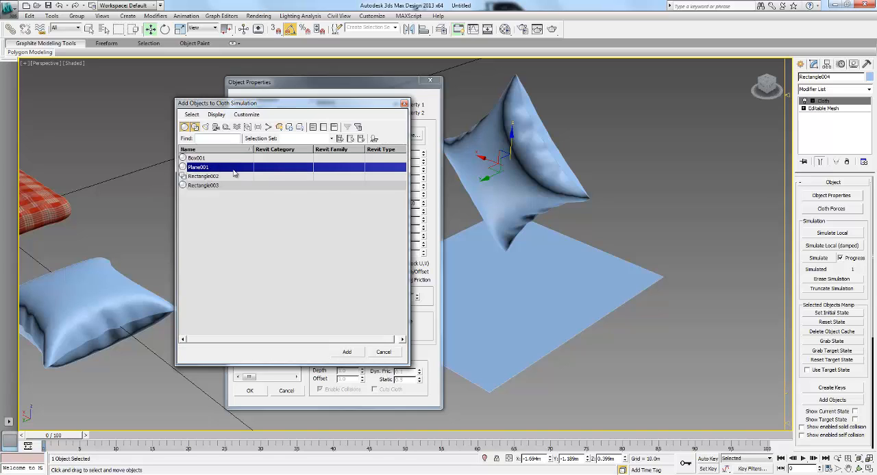
{"action": "left_click", "coordinate": [349, 353]}
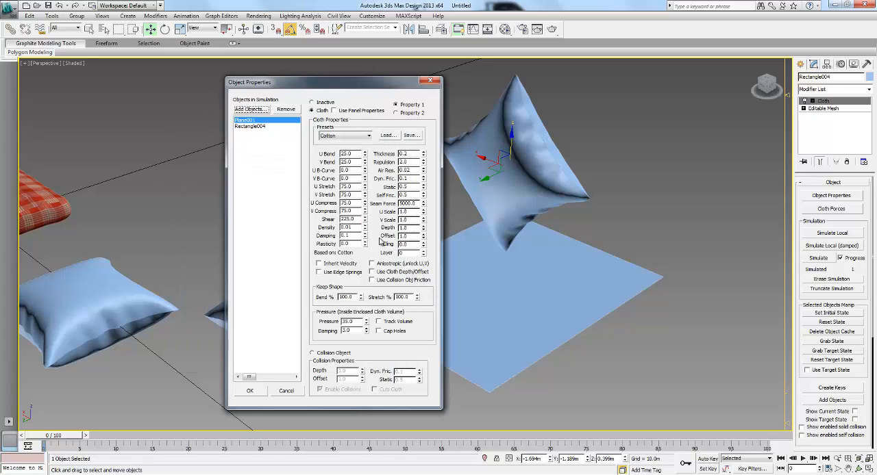
{"action": "left_click", "coordinate": [317, 354]}
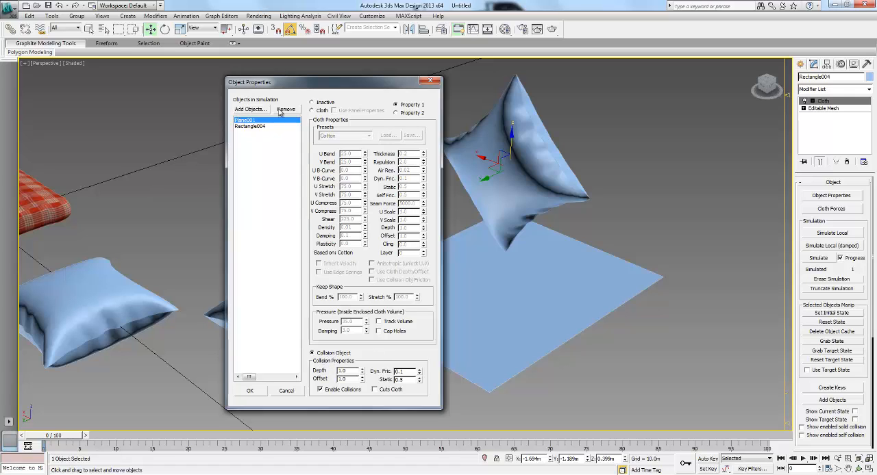
{"action": "left_click_drag", "start_coordinate": [304, 89], "coordinate": [307, 88]}
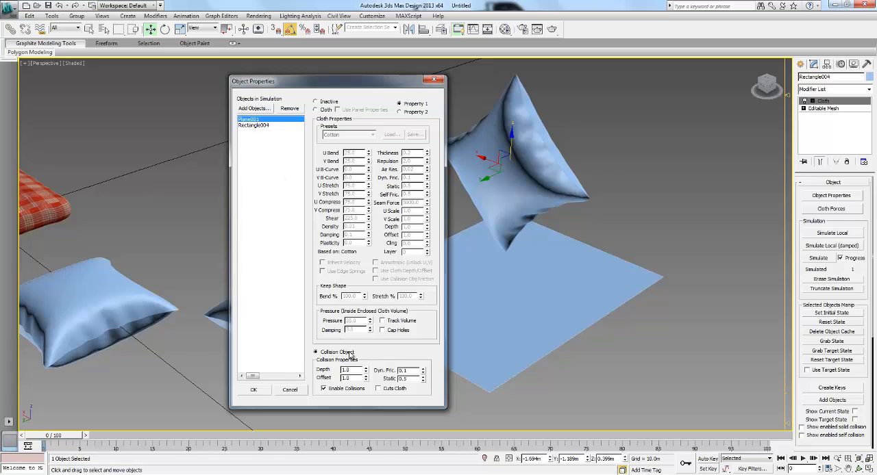
- Set Rectangle004 to Cloth again, set Plane001 as the collision object, and accept the object properties
{"action": "left_click", "coordinate": [263, 126]}
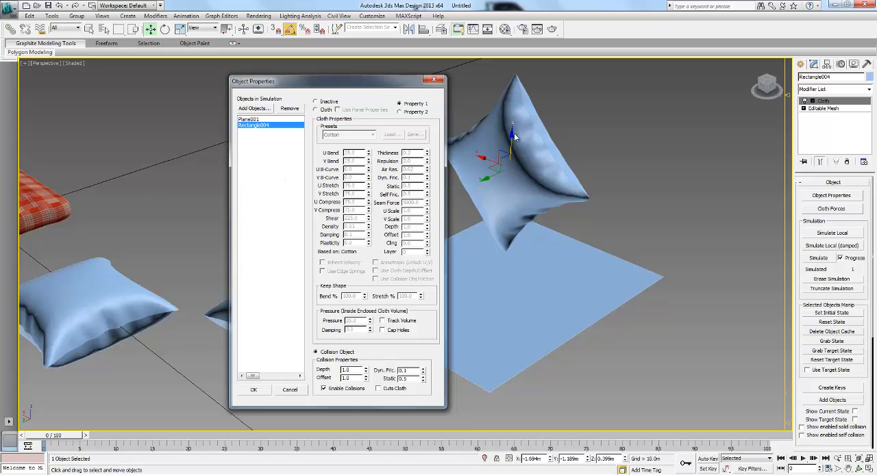
{"action": "left_click", "coordinate": [315, 110]}
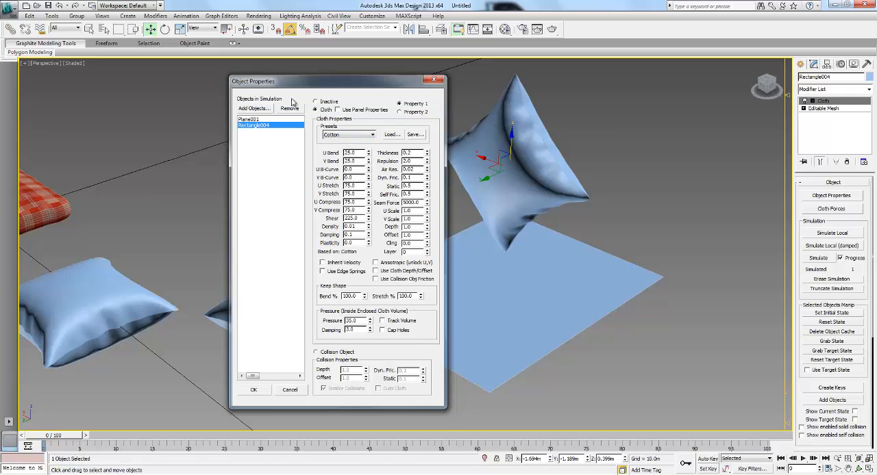
{"action": "left_click", "coordinate": [249, 120]}
{"action": "left_click", "coordinate": [323, 354]}
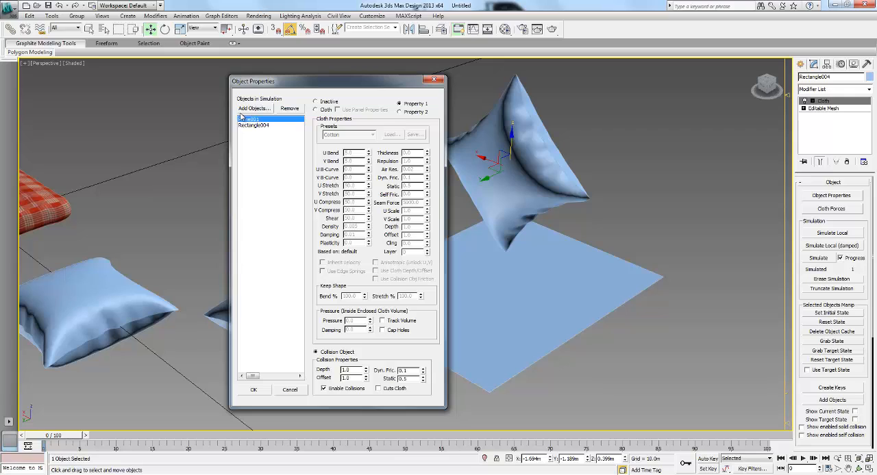
{"action": "left_click", "coordinate": [253, 390]}
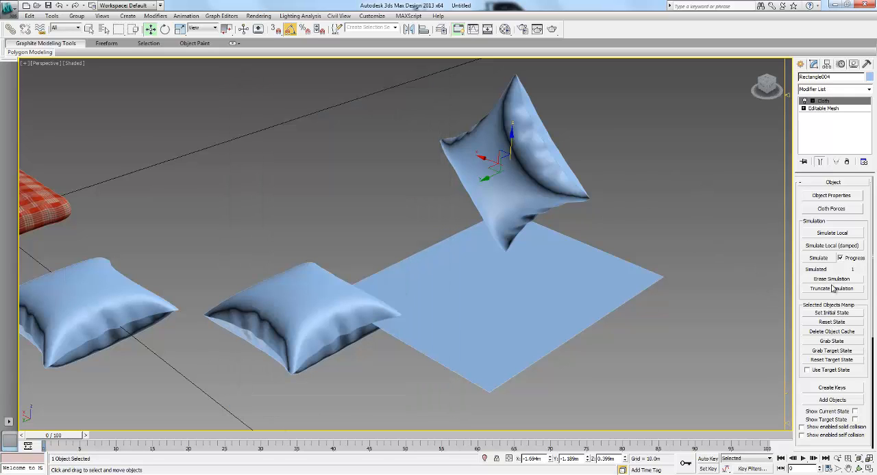
- Try to drop the pillow onto the plane with a damped local simulation, then stop it and inspect the shape
{"action": "left_click", "coordinate": [831, 246]}
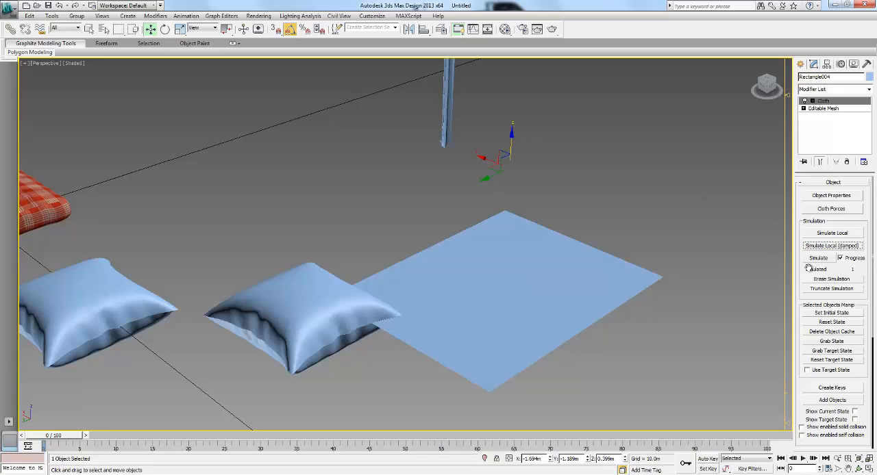
{"action": "key", "text": "Escape"}
{"action": "middle_click_drag", "start_coordinate": [629, 243], "coordinate": [612, 279]}
{"action": "middle_click_drag", "start_coordinate": [540, 270], "coordinate": [540, 267]}
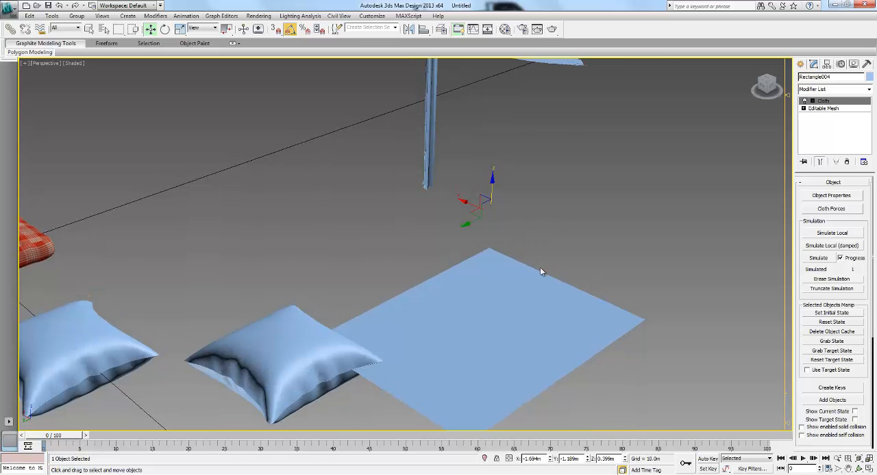
{"action": "scroll", "coordinate": [539, 266], "scroll_direction": "down", "scroll_amount": 5}
{"action": "scroll", "coordinate": [497, 214], "scroll_direction": "up", "scroll_amount": 3}
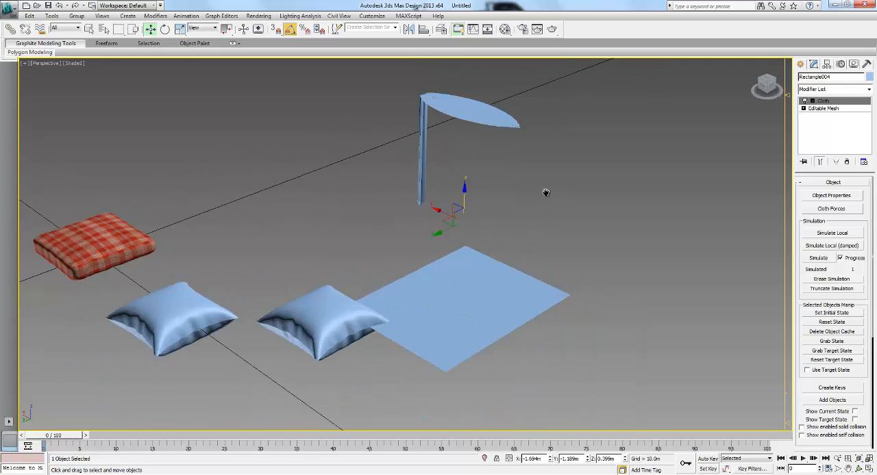
{"action": "scroll", "coordinate": [522, 192], "scroll_direction": "up", "scroll_amount": 3}
{"action": "middle_click_drag", "start_coordinate": [521, 194], "coordinate": [500, 211]}
{"action": "scroll", "coordinate": [504, 196], "scroll_direction": "down", "scroll_amount": 3}
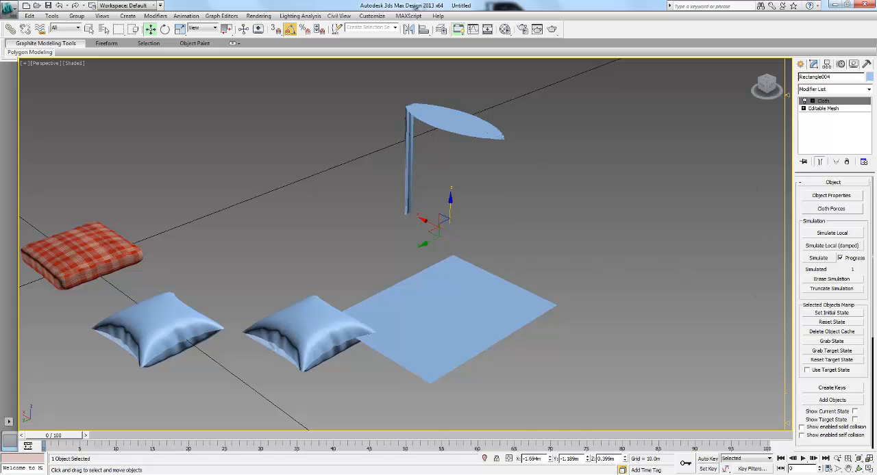
- Reset the pillow's cloth state and erase the simulation
{"action": "left_click", "coordinate": [837, 323]}
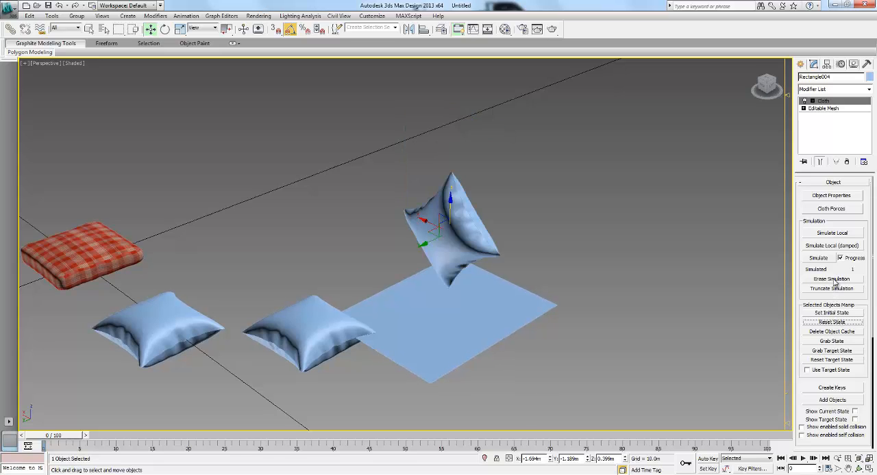
{"action": "left_click", "coordinate": [834, 282]}
{"action": "left_click", "coordinate": [517, 213]}
{"action": "mouse_move", "coordinate": [517, 213]}
{"action": "middle_mouse_down"}
{"action": "mouse_move", "coordinate": [505, 198]}
{"action": "mouse_move", "coordinate": [559, 191]}
{"action": "middle_mouse_up"}
{"action": "scroll", "coordinate": [505, 195], "scroll_direction": "up", "scroll_amount": 2}
{"action": "left_click", "coordinate": [478, 170]}
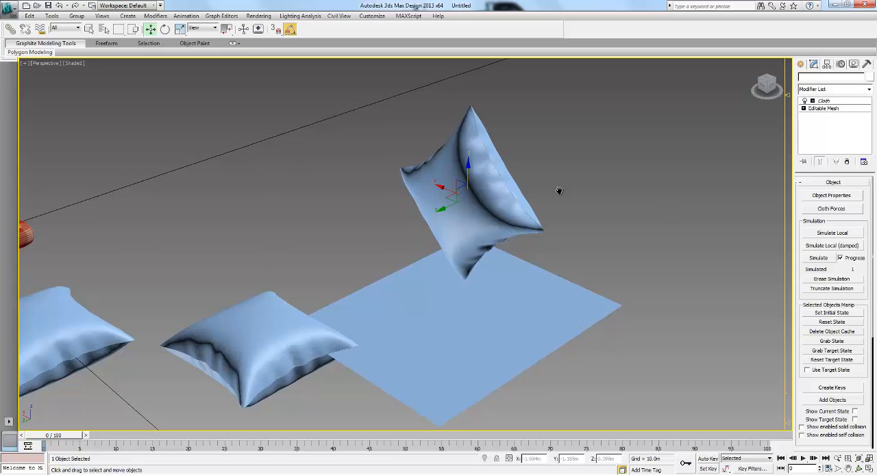
{"action": "middle_click_drag", "start_coordinate": [495, 226], "coordinate": [511, 220]}
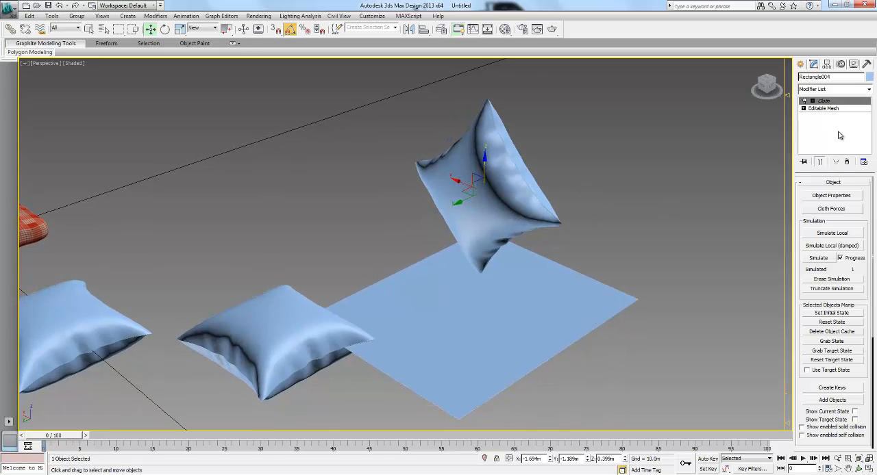
- Remove the Cloth modifier from both the tilted pillow and the plane
{"action": "left_click", "coordinate": [847, 162]}
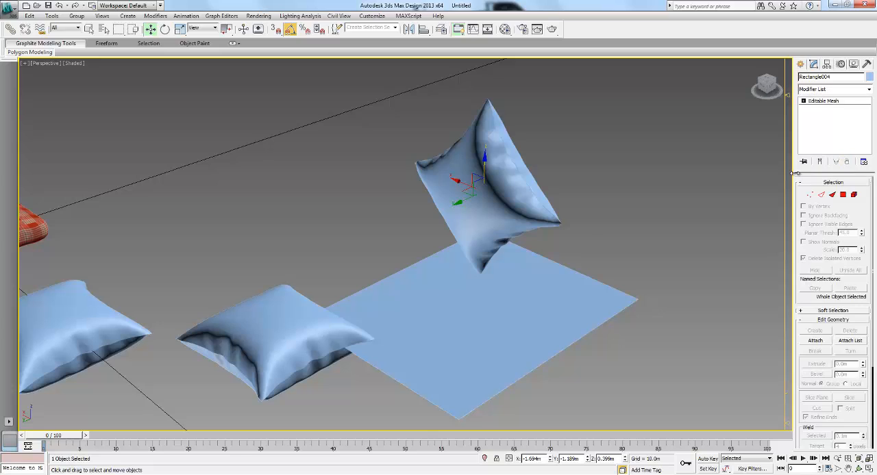
{"action": "left_click", "coordinate": [512, 320]}
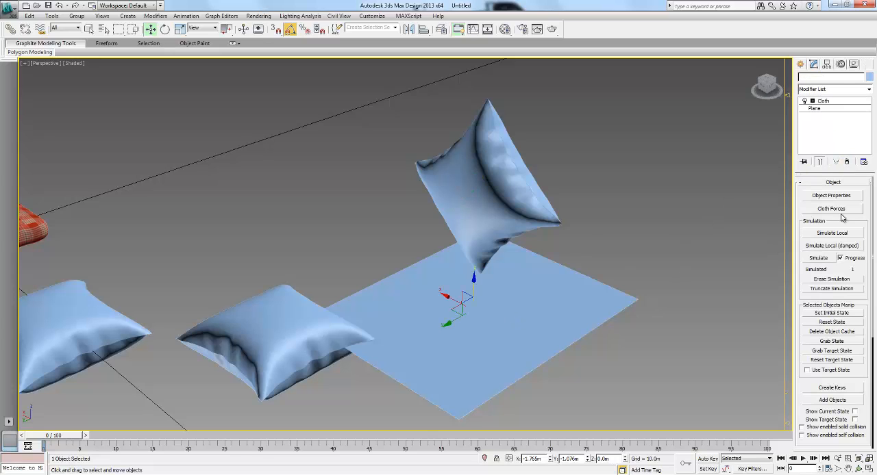
{"action": "left_click", "coordinate": [839, 162]}
- Select all vertices of the tilted pillow mesh and weld them with a threshold of 0.01 m
{"action": "left_click", "coordinate": [578, 160]}
{"action": "left_click", "coordinate": [536, 146]}
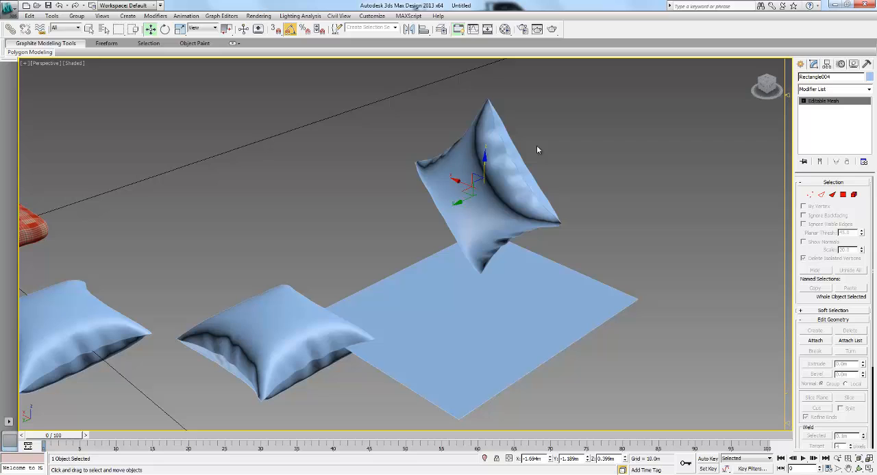
{"action": "left_click", "coordinate": [809, 195]}
{"action": "left_click_drag", "start_coordinate": [387, 87], "coordinate": [641, 317]}
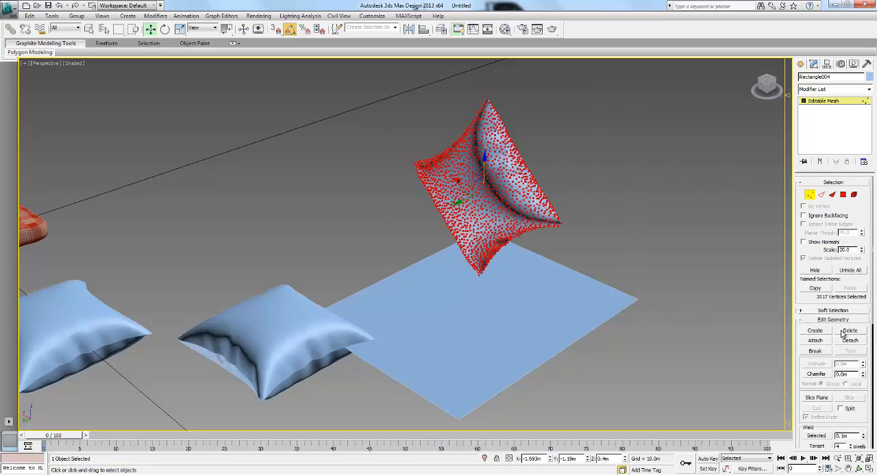
{"action": "double_click", "coordinate": [853, 437]}
{"action": "type", "text": ".0"}
{"action": "key", "text": "Return"}
{"action": "left_click", "coordinate": [820, 439]}
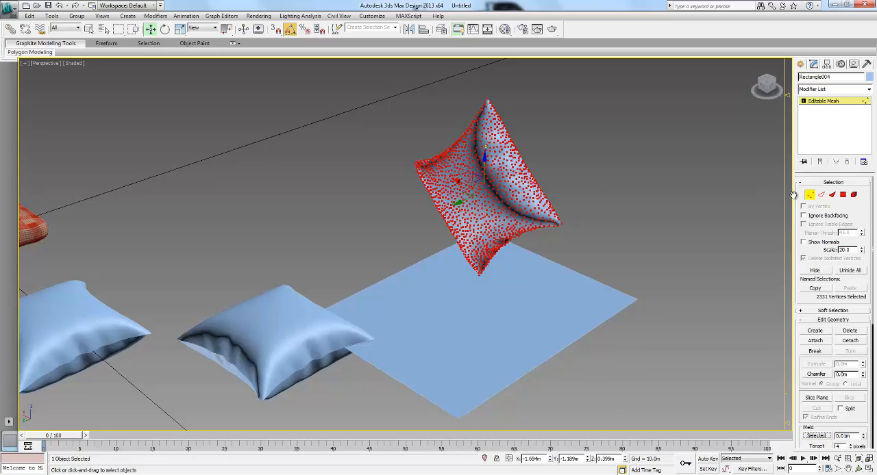
- Select the tilted pillow and the plane together and add a Cloth modifier to both
{"action": "left_click", "coordinate": [583, 156]}
{"action": "scroll", "coordinate": [534, 165], "scroll_direction": "up", "scroll_amount": 4}
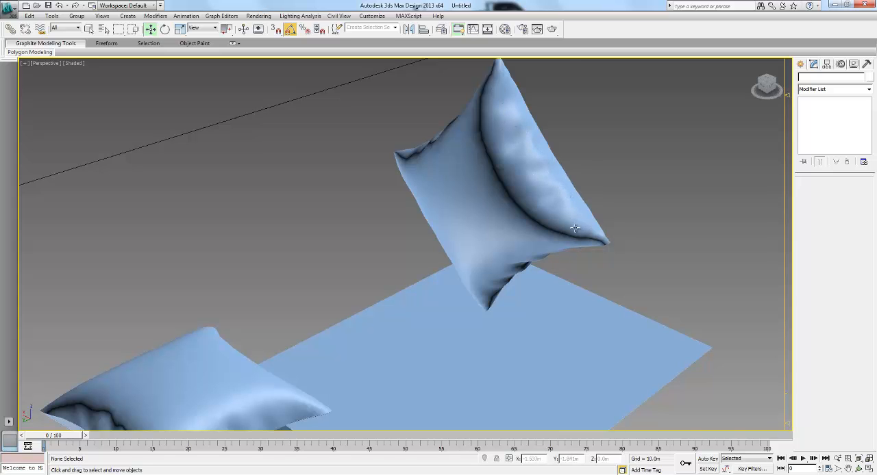
{"action": "scroll", "coordinate": [512, 187], "scroll_direction": "down", "scroll_amount": 4}
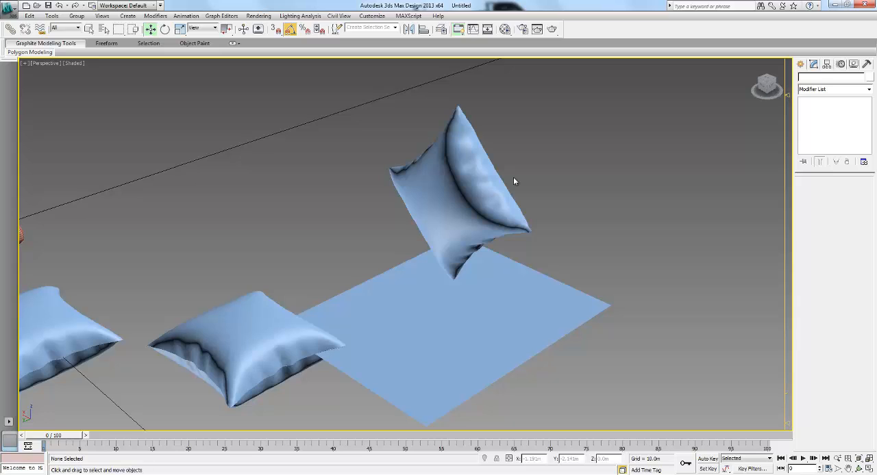
{"action": "left_click", "coordinate": [445, 186]}
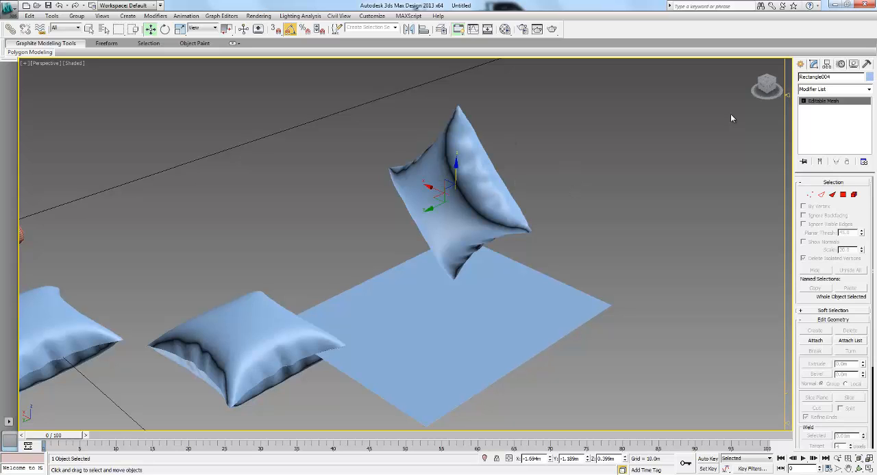
{"action": "left_click", "coordinate": [815, 90]}
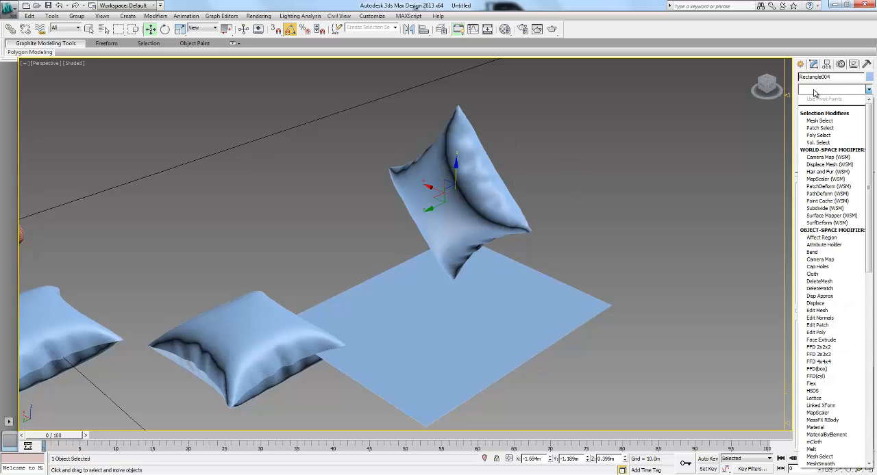
{"action": "left_click", "coordinate": [626, 333]}
{"action": "left_click_drag", "start_coordinate": [634, 340], "coordinate": [461, 176]}
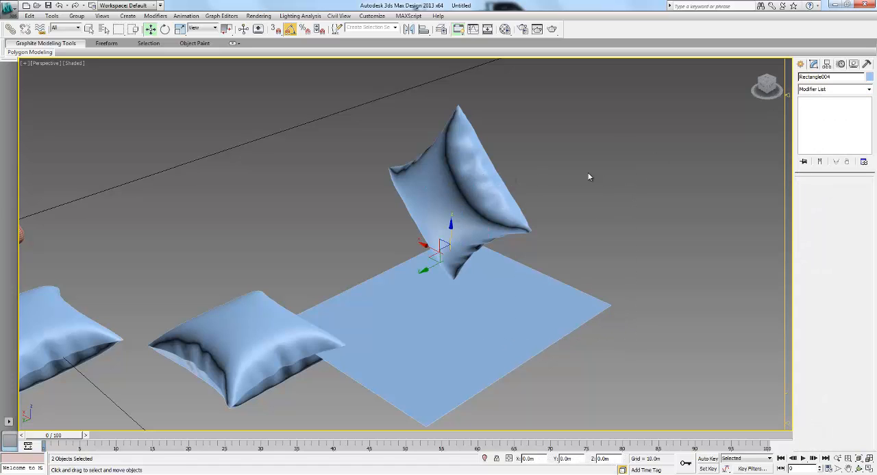
{"action": "left_click", "coordinate": [832, 90]}
{"action": "scroll", "coordinate": [831, 142], "scroll_direction": "down", "scroll_amount": 3}
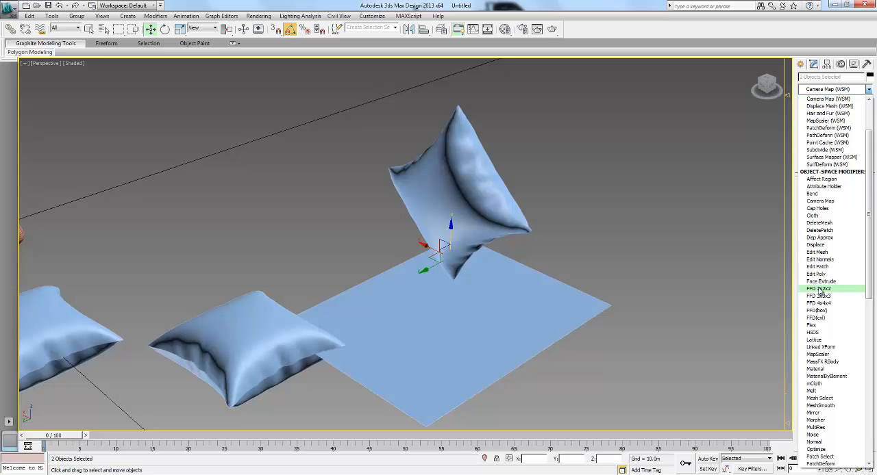
{"action": "left_click", "coordinate": [813, 216]}
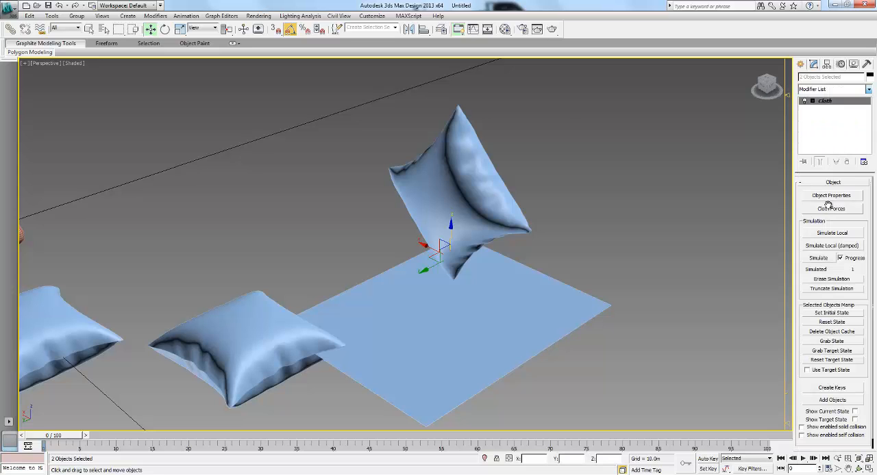
- In the cloth object properties, make the plane a collision object with a reduced collision depth and an offset of 0.03
{"action": "left_click", "coordinate": [836, 197]}
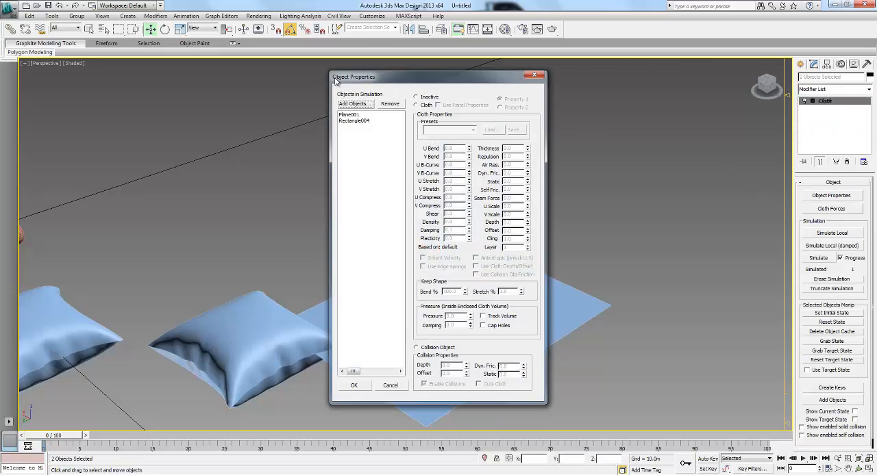
{"action": "left_click_drag", "start_coordinate": [393, 82], "coordinate": [625, 75]}
{"action": "left_click", "coordinate": [580, 109]}
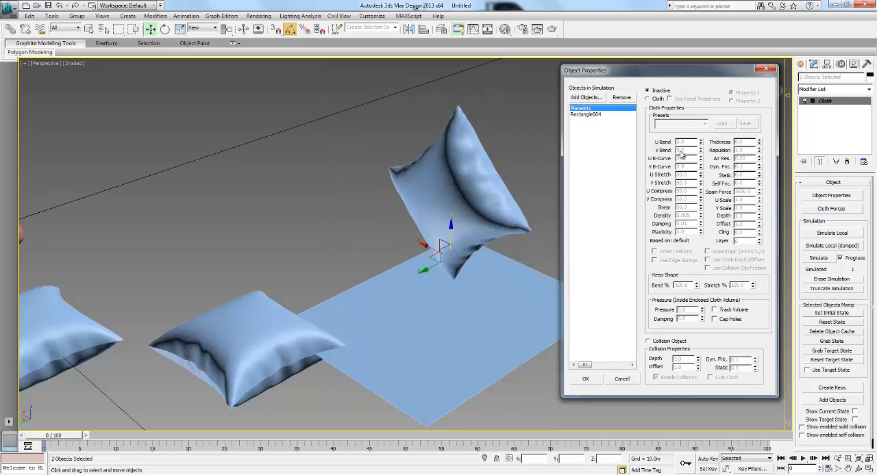
{"action": "left_click", "coordinate": [649, 342]}
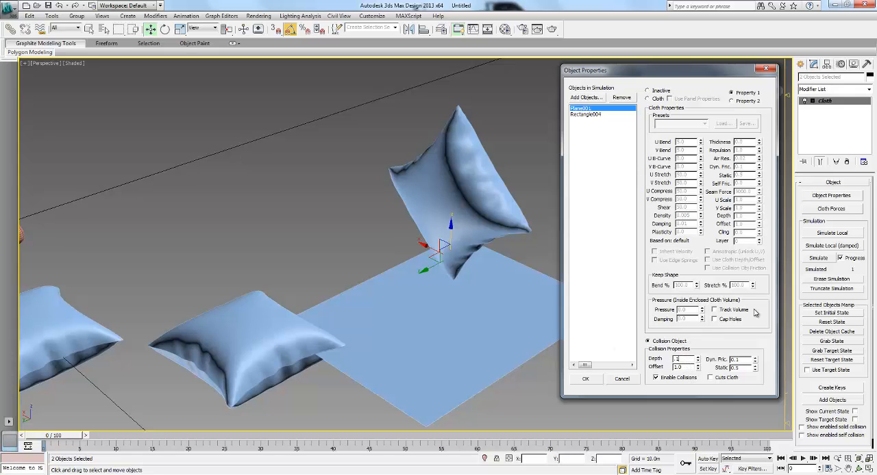
{"action": "double_click", "coordinate": [686, 359]}
{"action": "key", "text": "Tab"}
{"action": "left_click", "coordinate": [589, 115]}
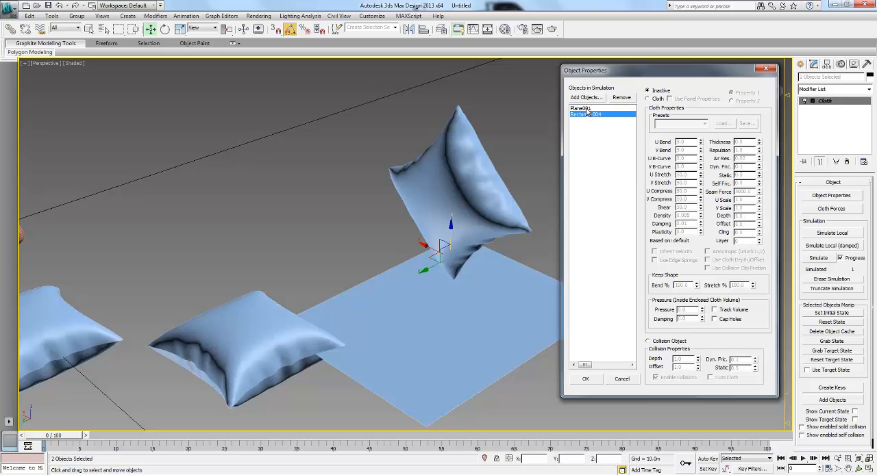
{"action": "left_click", "coordinate": [587, 109]}
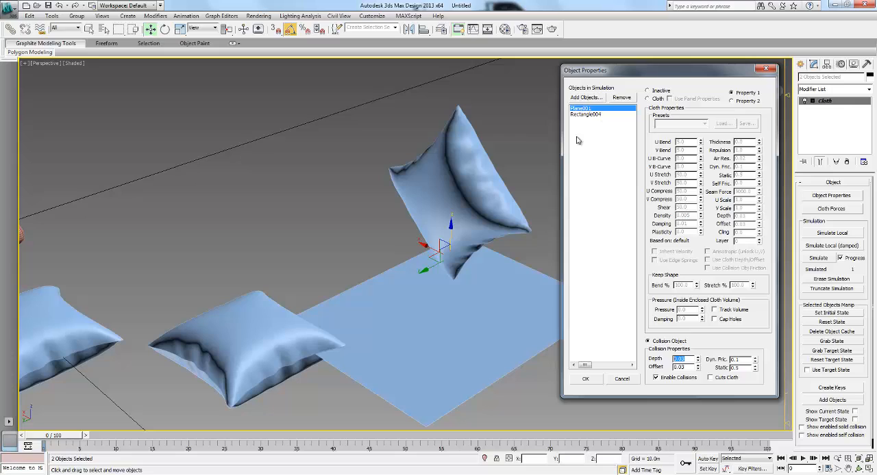
- Make the tilted pillow a Cloth object with the Cotton preset, pressure 35 and pressure damping 1, and accept the properties
{"action": "left_click", "coordinate": [591, 115]}
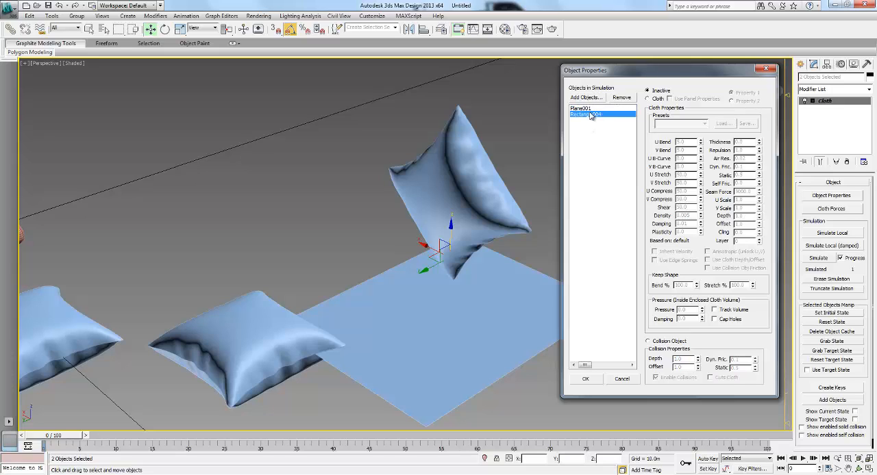
{"action": "left_click", "coordinate": [648, 341]}
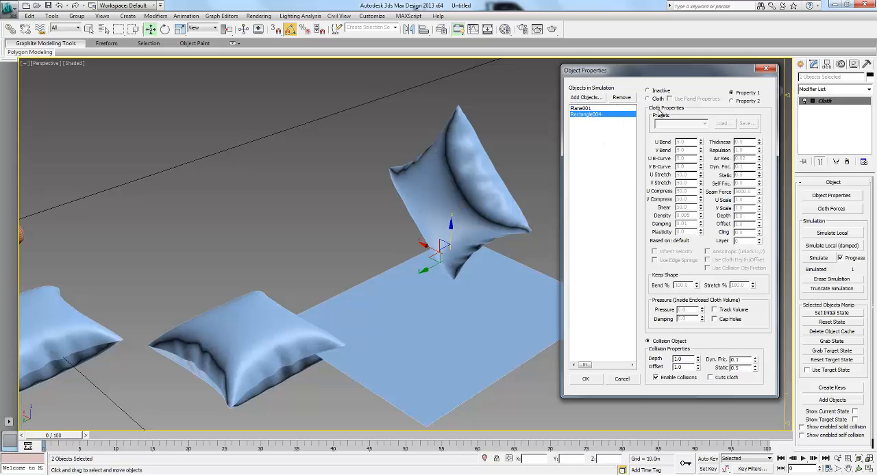
{"action": "left_click", "coordinate": [648, 99]}
{"action": "left_click", "coordinate": [678, 123]}
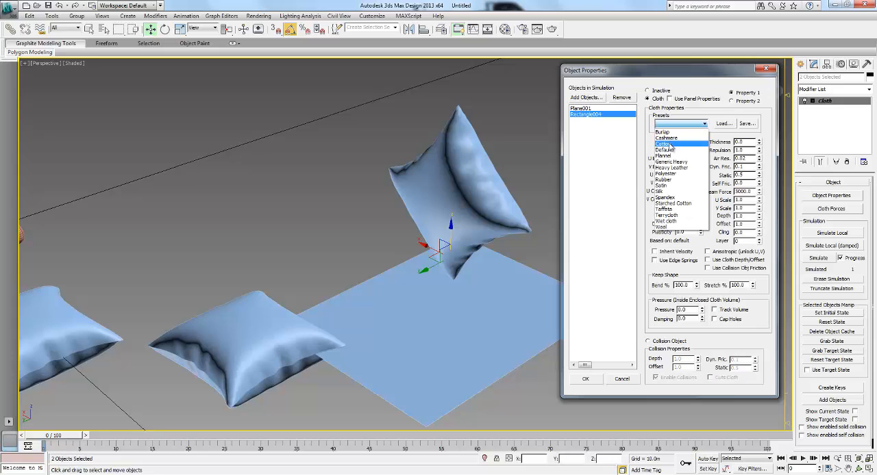
{"action": "left_click", "coordinate": [670, 145]}
{"action": "left_click", "coordinate": [581, 108]}
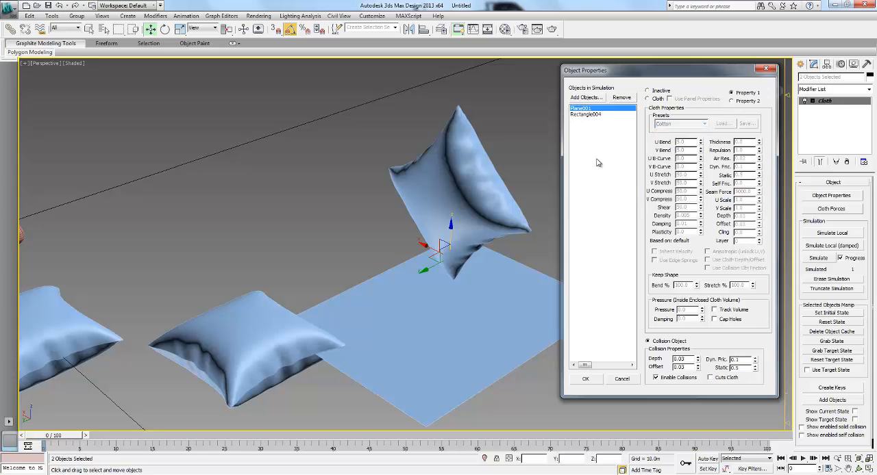
{"action": "left_click", "coordinate": [596, 114]}
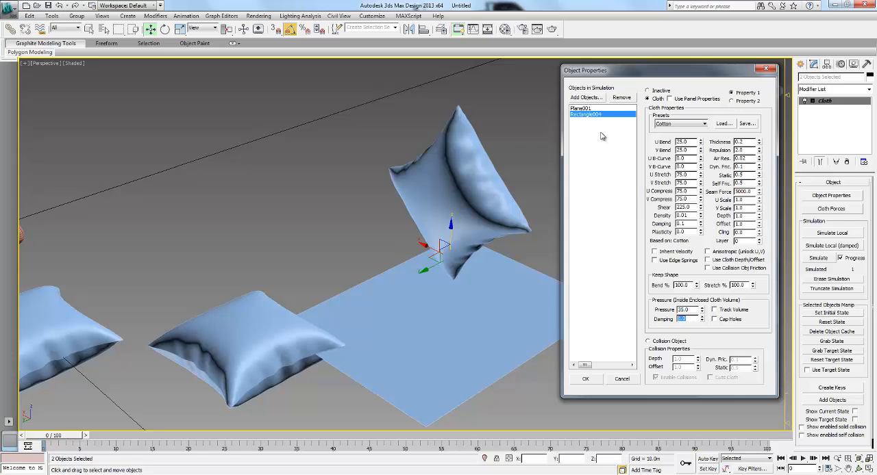
{"action": "left_click", "coordinate": [581, 108]}
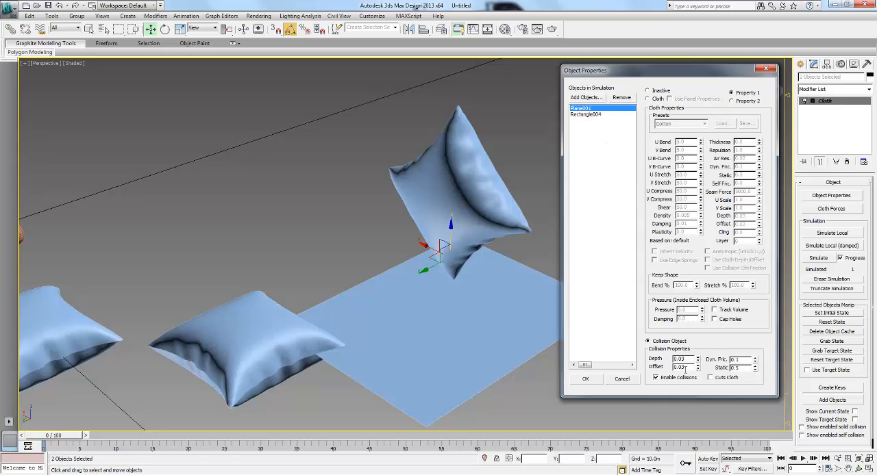
{"action": "left_click", "coordinate": [586, 114]}
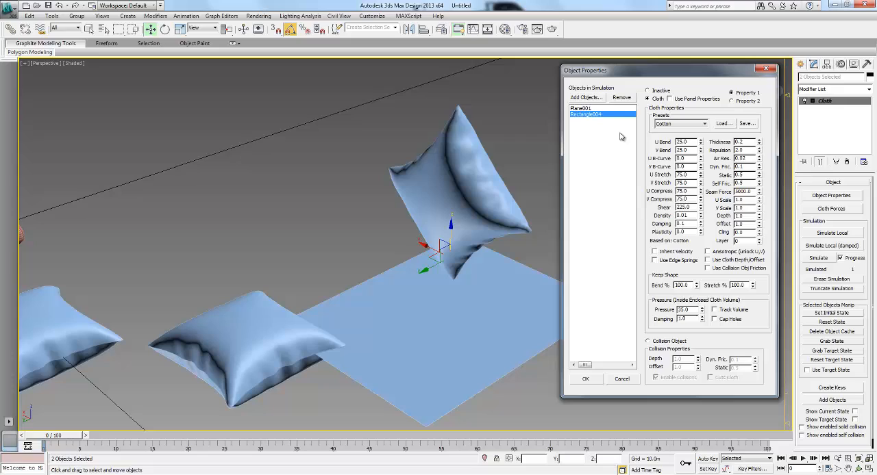
{"action": "left_click", "coordinate": [585, 378]}
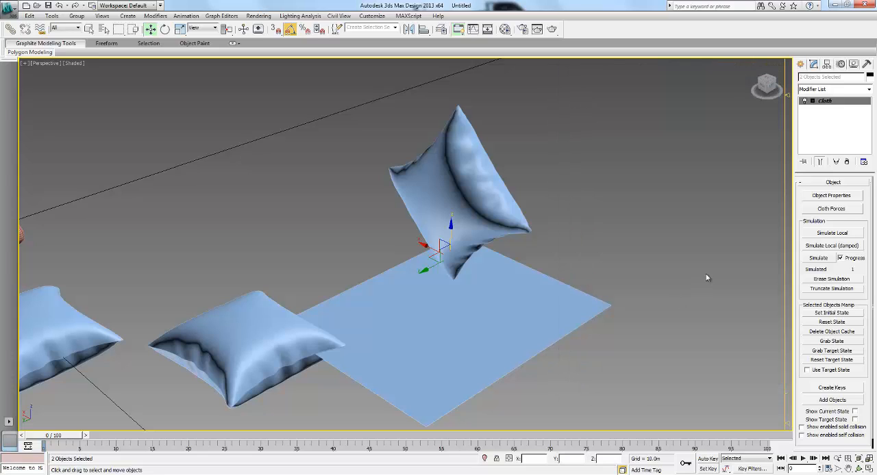
- Try to drop the pillow onto the plane with an undamped local simulation, then stop it and reset the cloth state
{"action": "left_click", "coordinate": [832, 233]}
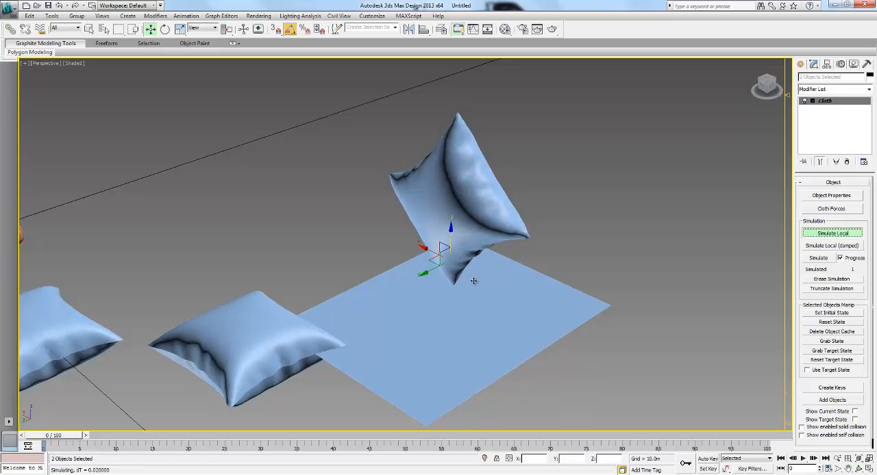
{"action": "middle_click_drag", "start_coordinate": [514, 296], "coordinate": [453, 300], "text": "alt"}
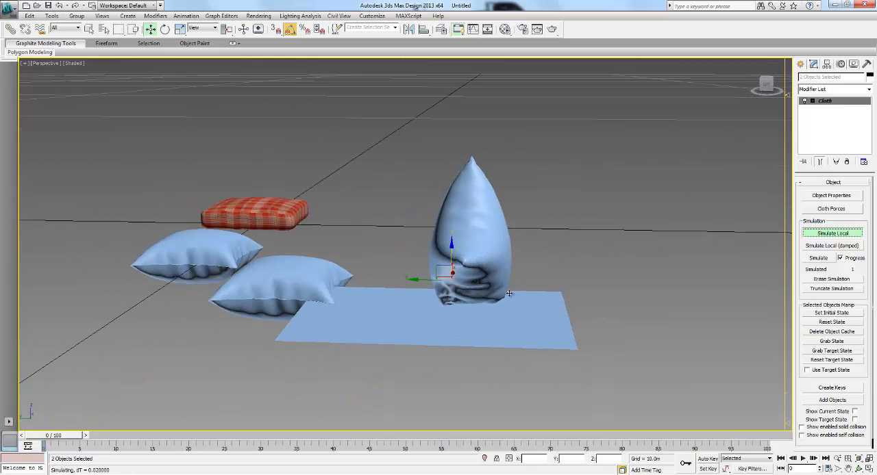
{"action": "middle_click_drag", "start_coordinate": [511, 294], "coordinate": [456, 313], "text": "alt"}
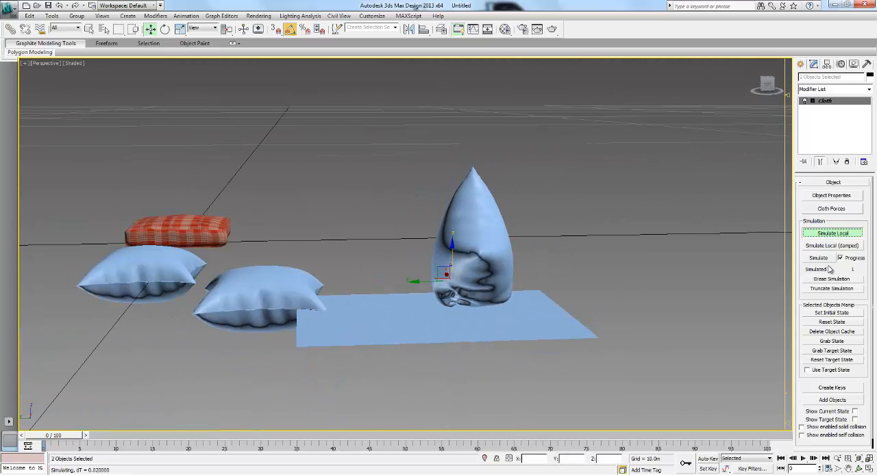
{"action": "left_click", "coordinate": [833, 235]}
{"action": "left_click", "coordinate": [832, 322]}
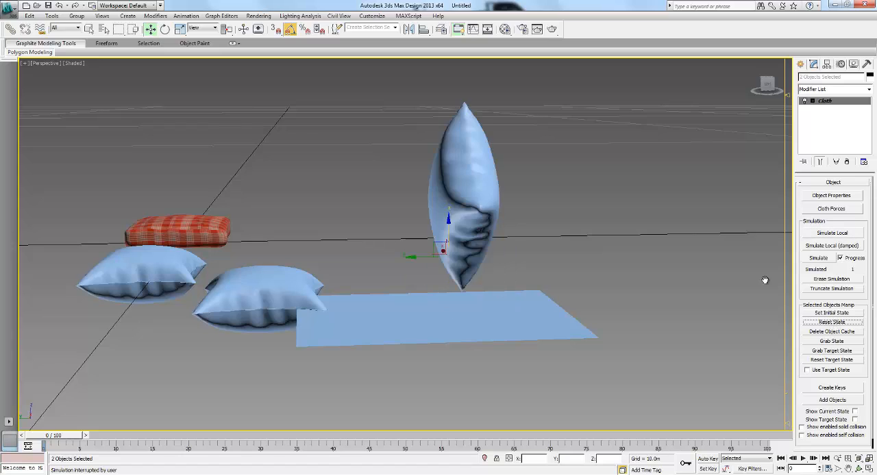
- Rotate only the tilted pillow freely above the plane to about X -111°, Y -43° and Z 15°
{"action": "middle_click_drag", "start_coordinate": [471, 285], "coordinate": [498, 298], "text": "alt"}
{"action": "key", "text": "e"}
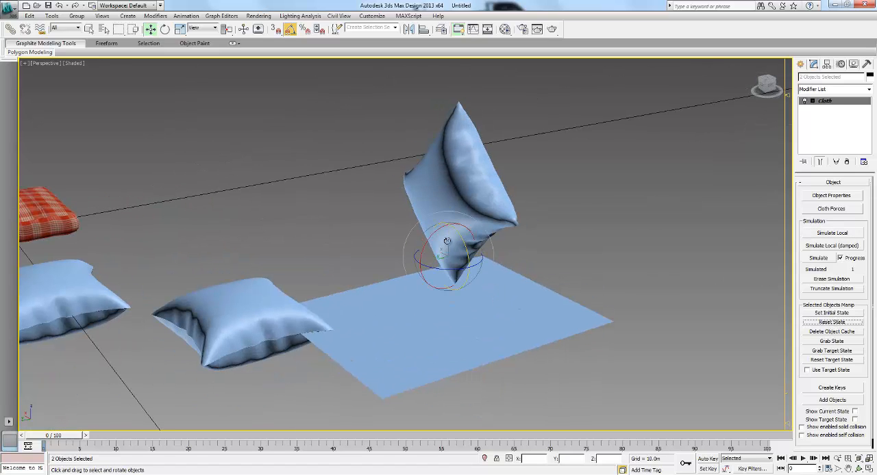
{"action": "left_click_drag", "start_coordinate": [430, 236], "coordinate": [444, 241]}
{"action": "left_click", "coordinate": [481, 175]}
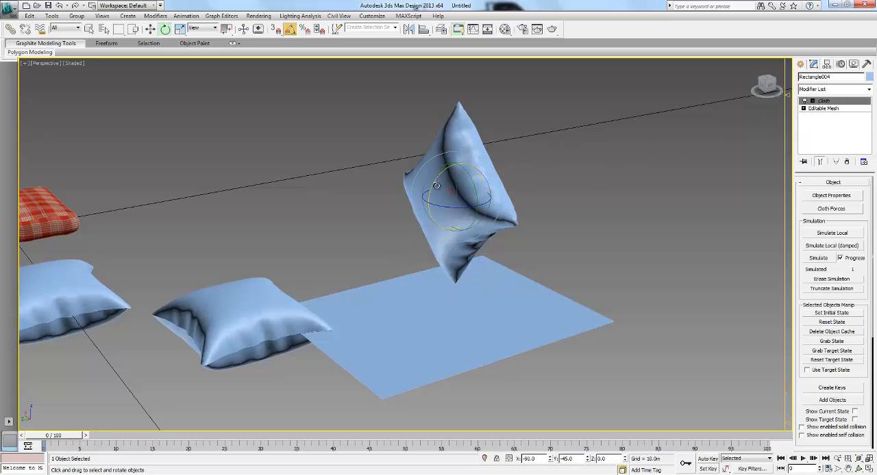
{"action": "left_click_drag", "start_coordinate": [434, 182], "coordinate": [514, 197]}
{"action": "middle_click_drag", "start_coordinate": [514, 197], "coordinate": [480, 162], "text": "alt"}
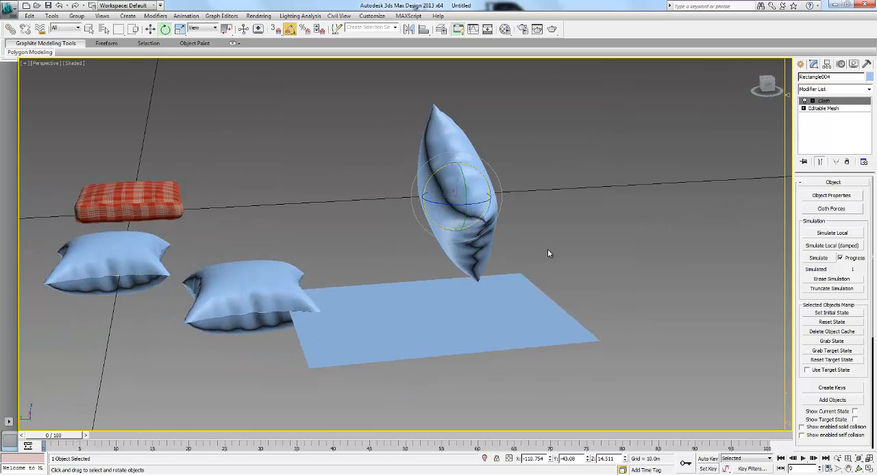
{"action": "middle_click_drag", "start_coordinate": [538, 252], "coordinate": [733, 216], "text": "alt"}
{"action": "left_click", "coordinate": [601, 213]}
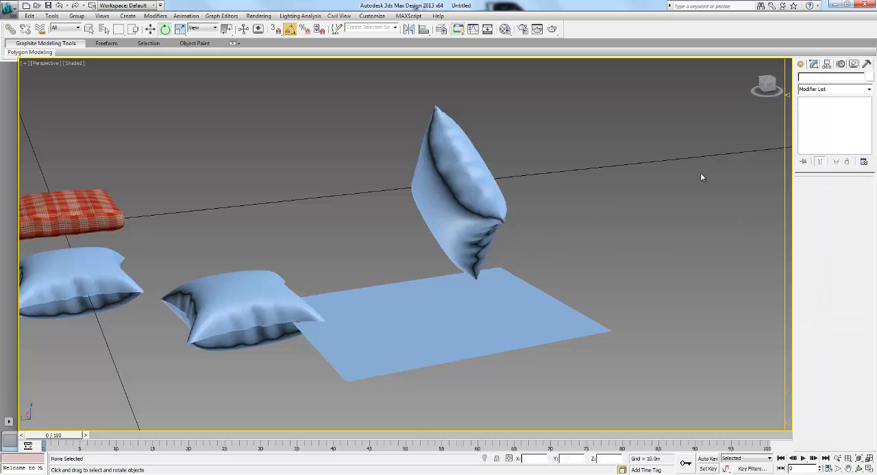
- Run a damped local simulation on the rotated pillow and stop it shortly after it starts
{"action": "left_click", "coordinate": [468, 187]}
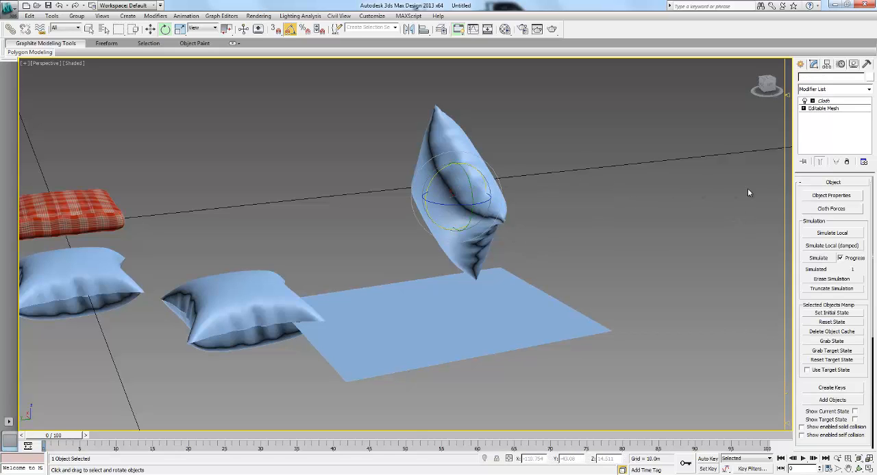
{"action": "left_click", "coordinate": [829, 245]}
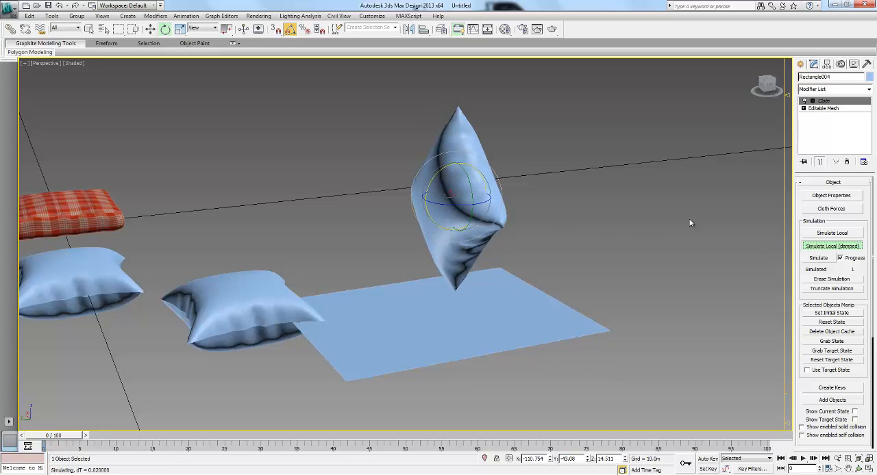
{"action": "left_click", "coordinate": [832, 248]}
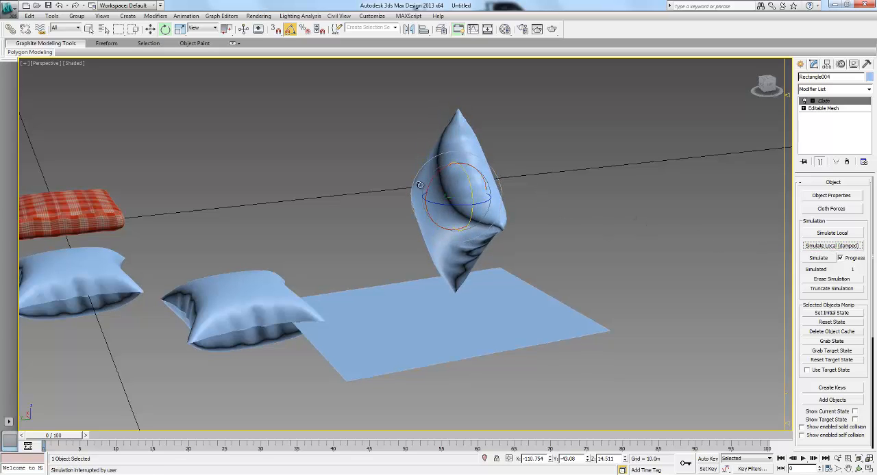
- Rotate the tilted pillow to about X -129°, Y -38° and Z 27°, and drop it onto the plane with an undamped local simulation
{"action": "left_click_drag", "start_coordinate": [435, 181], "coordinate": [431, 186]}
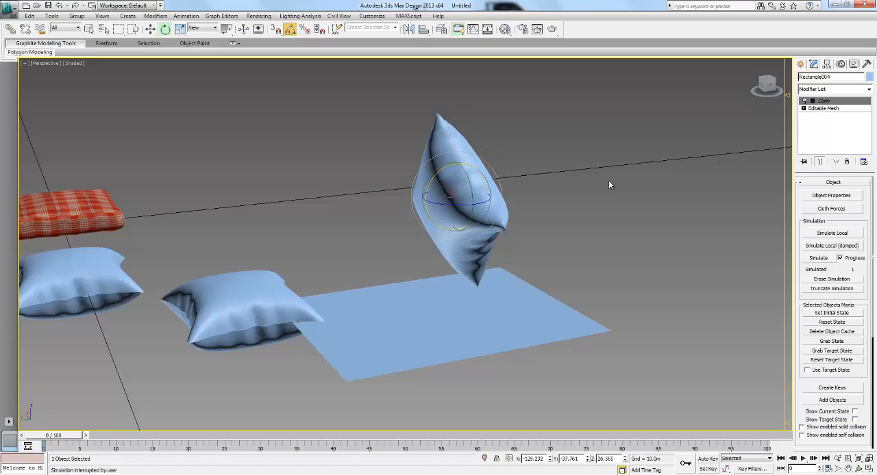
{"action": "middle_click_drag", "start_coordinate": [563, 207], "coordinate": [572, 215], "text": "alt"}
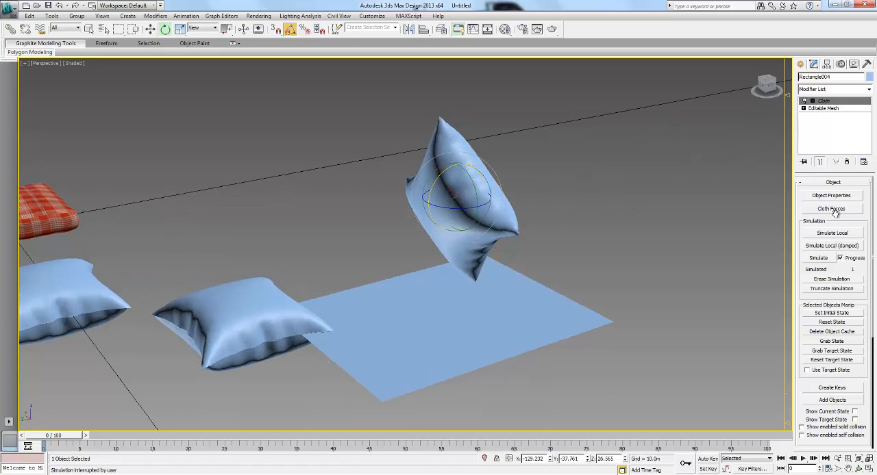
{"action": "left_click", "coordinate": [832, 233]}
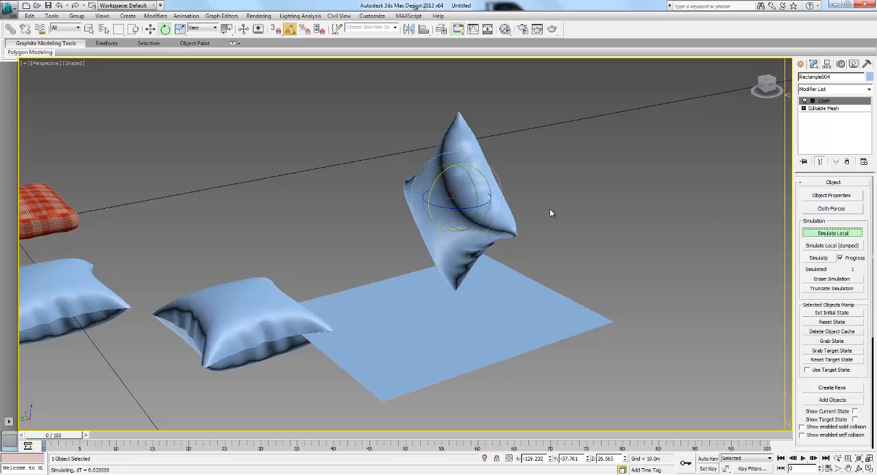
{"action": "middle_click_drag", "start_coordinate": [617, 217], "coordinate": [591, 221], "text": "alt"}
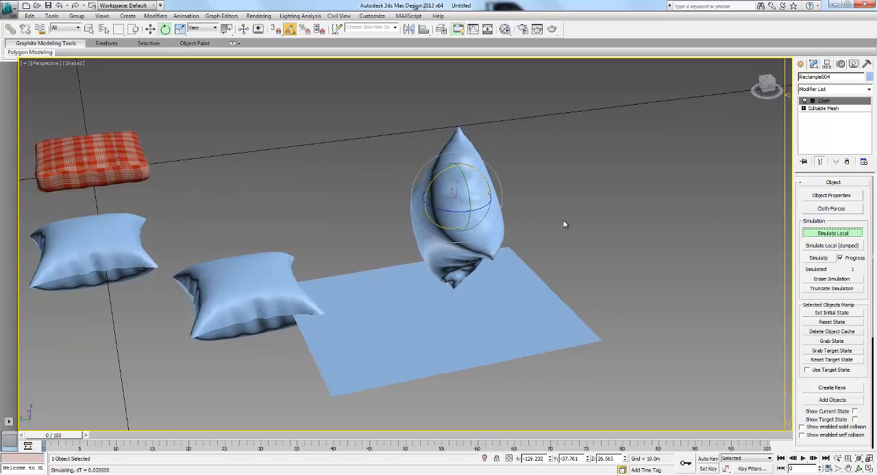
{"action": "middle_click_drag", "start_coordinate": [548, 219], "coordinate": [583, 203], "text": "alt"}
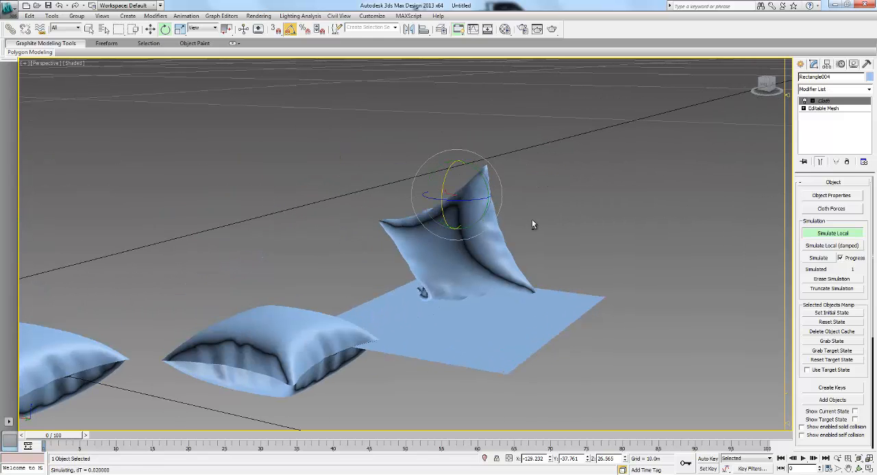
{"action": "middle_click_drag", "start_coordinate": [532, 221], "coordinate": [568, 214], "text": "alt"}
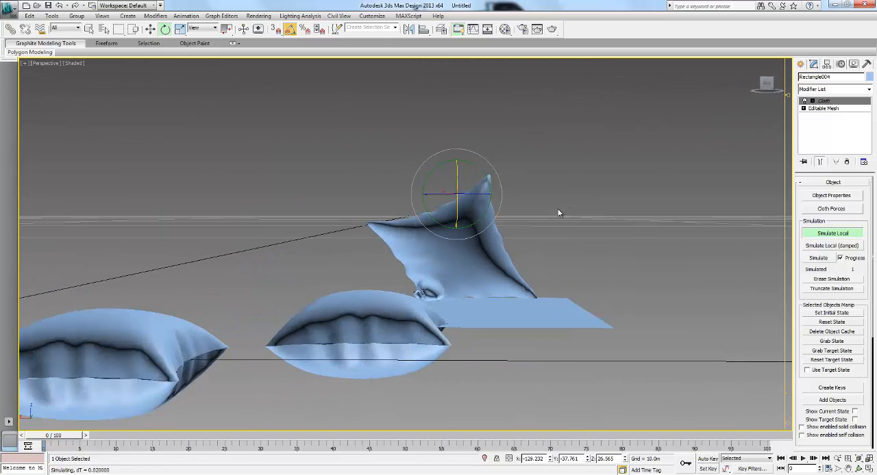
{"action": "middle_click_drag", "start_coordinate": [551, 226], "coordinate": [348, 224], "text": "alt"}
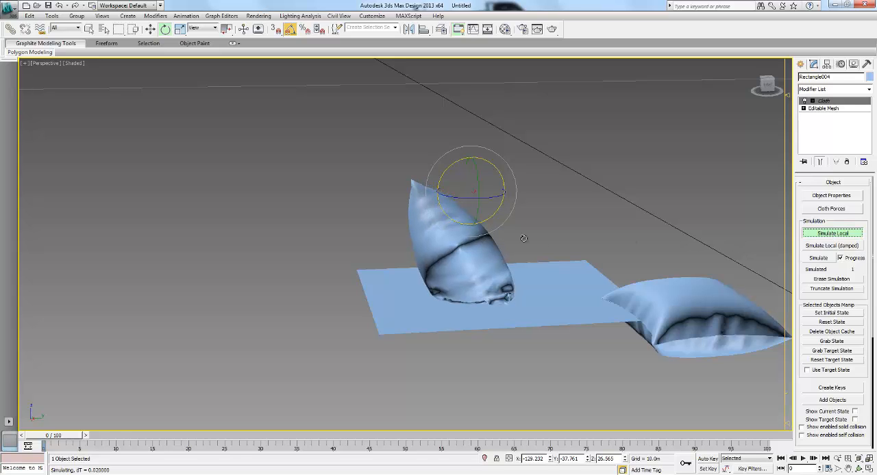
{"action": "key", "text": "Escape"}
{"action": "left_click", "coordinate": [592, 212]}
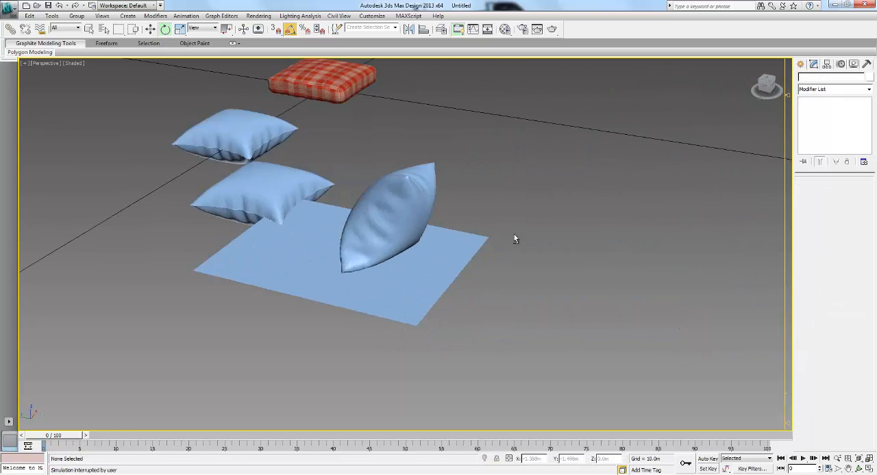
- Apply the existing red plaid fabric material to the pillow standing on the plane
{"action": "middle_click_drag", "start_coordinate": [515, 239], "coordinate": [395, 196], "text": "alt"}
{"action": "left_click", "coordinate": [457, 233]}
{"action": "left_click", "coordinate": [511, 63]}
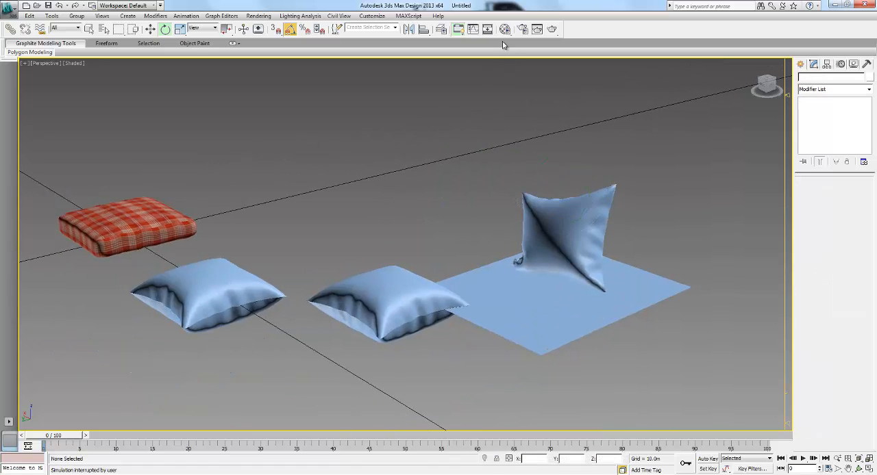
{"action": "key", "text": "m"}
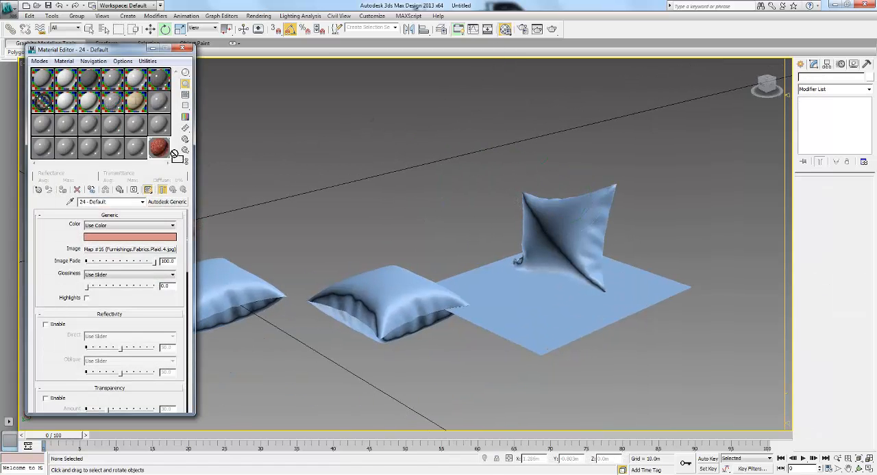
{"action": "left_click_drag", "start_coordinate": [574, 239], "coordinate": [574, 240]}
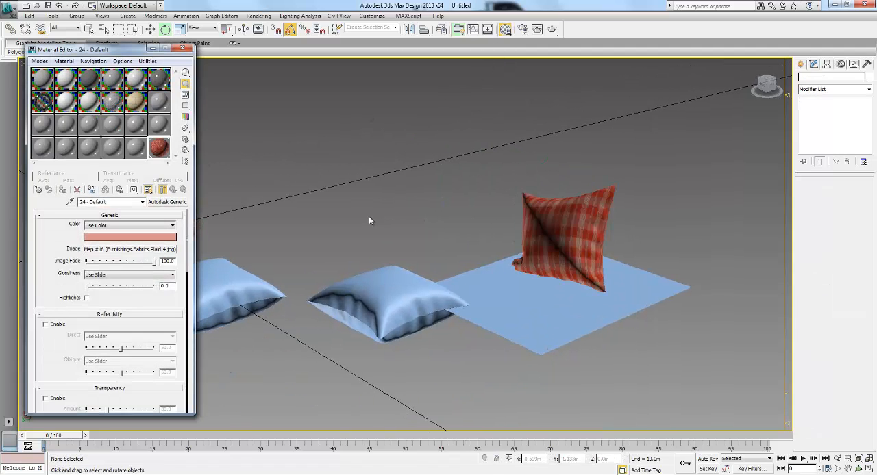
- Give the plane an unused material changed to the Beechwood - Galliano wood flooring from the Autodesk library, and show its texture in the viewport
{"action": "left_click", "coordinate": [131, 152]}
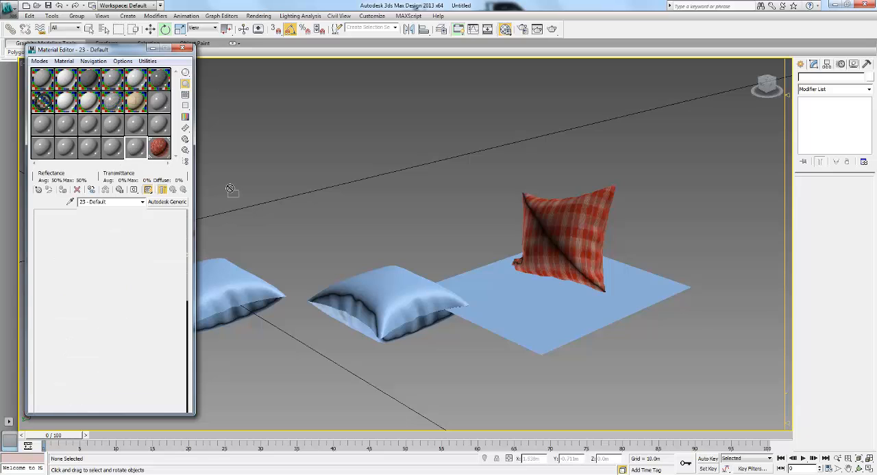
{"action": "left_click", "coordinate": [173, 205]}
{"action": "scroll", "coordinate": [275, 142], "scroll_direction": "up", "scroll_amount": 2}
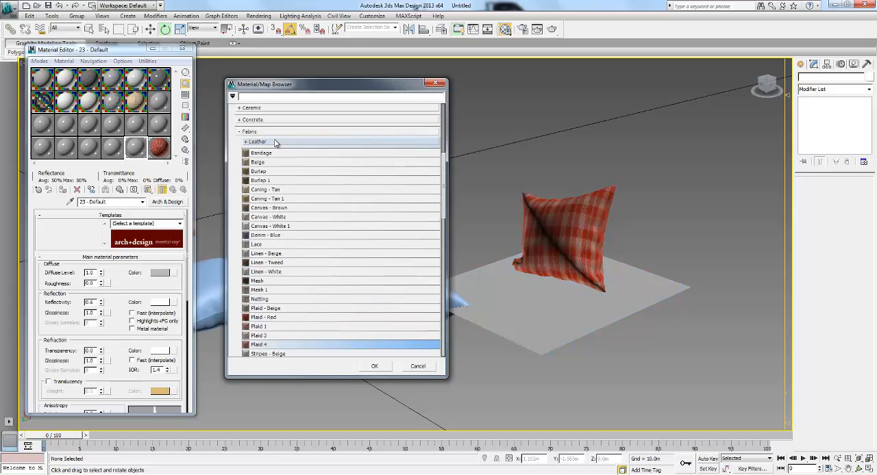
{"action": "scroll", "coordinate": [274, 142], "scroll_direction": "up", "scroll_amount": 1}
{"action": "left_click", "coordinate": [250, 143]}
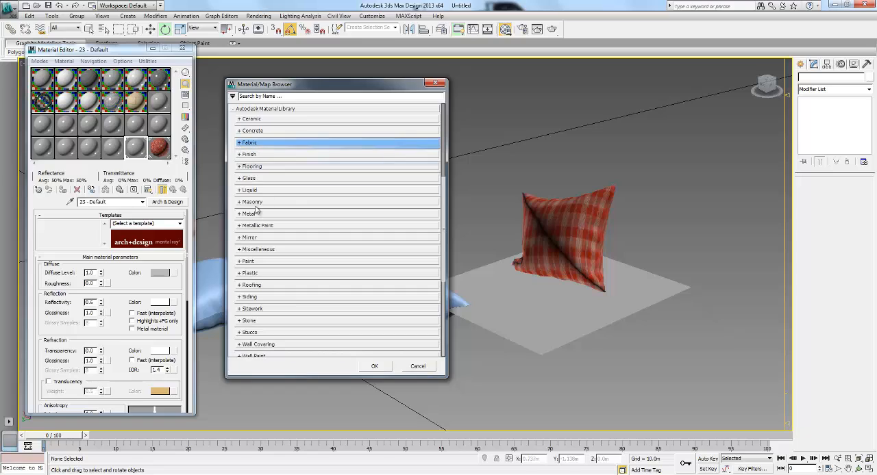
{"action": "left_click", "coordinate": [240, 169]}
{"action": "left_click", "coordinate": [250, 224]}
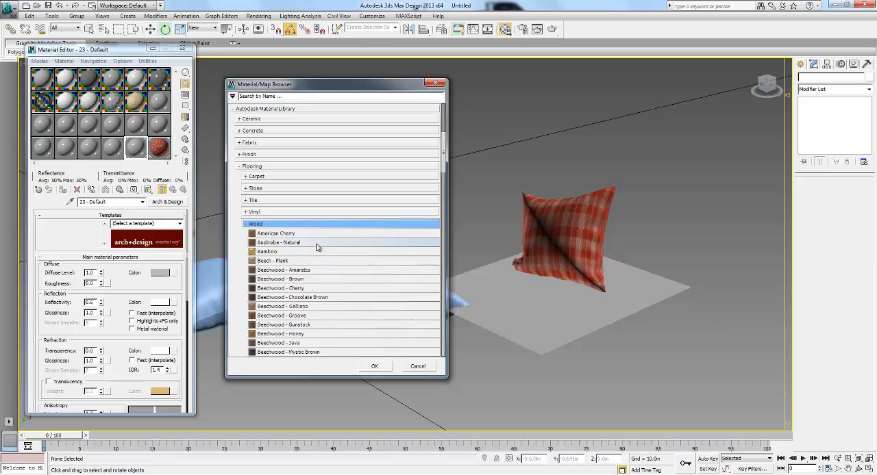
{"action": "double_click", "coordinate": [332, 312]}
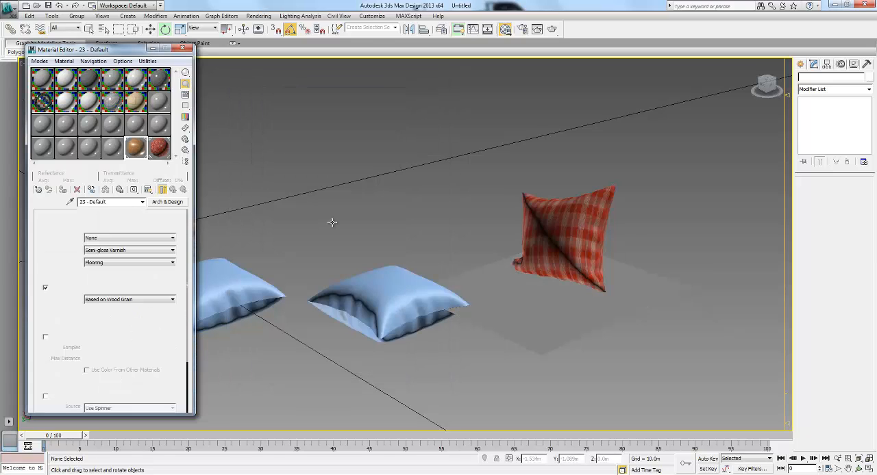
{"action": "left_click", "coordinate": [147, 189]}
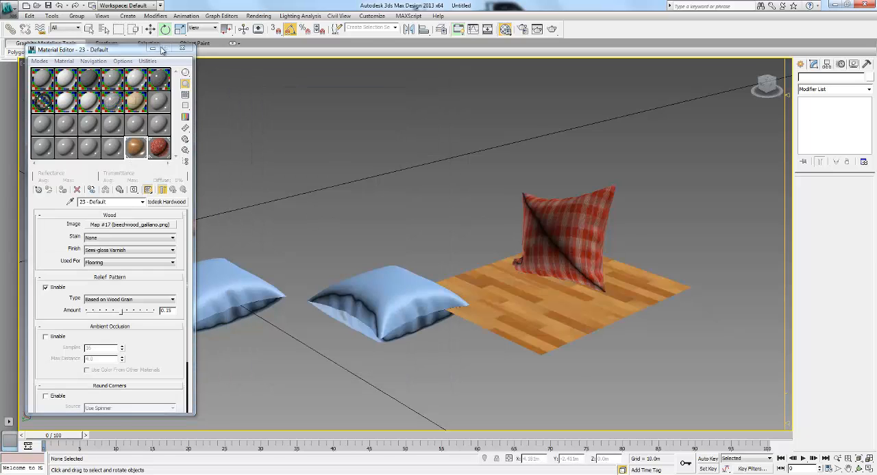
{"action": "left_click", "coordinate": [181, 48]}
- Clone the plaid seat cushion as two instances in a row along Y, spaced about 0.49 m apart
{"action": "middle_click_drag", "start_coordinate": [387, 152], "coordinate": [436, 192], "text": "alt"}
{"action": "middle_click_drag", "start_coordinate": [361, 192], "coordinate": [383, 195]}
{"action": "left_click", "coordinate": [196, 223]}
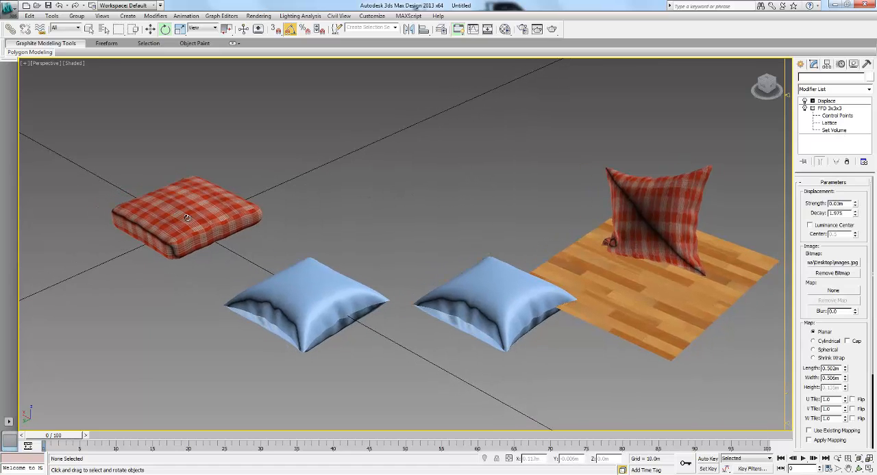
{"action": "key", "text": "w"}
{"action": "left_click_drag", "start_coordinate": [206, 223], "coordinate": [245, 213], "text": "shift"}
{"action": "left_click", "coordinate": [391, 223]}
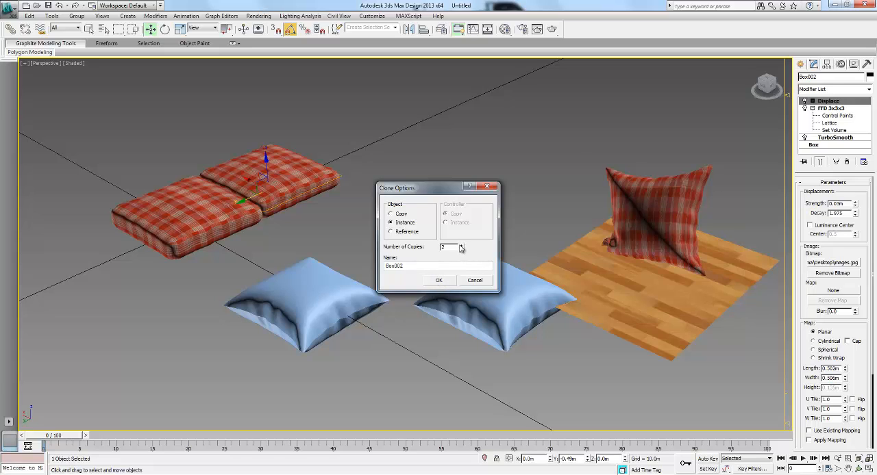
{"action": "left_click", "coordinate": [439, 280]}
- Clone all three seat cushions once as instances, placed behind the seats along X
{"action": "scroll", "coordinate": [327, 270], "scroll_direction": "up", "scroll_amount": 5}
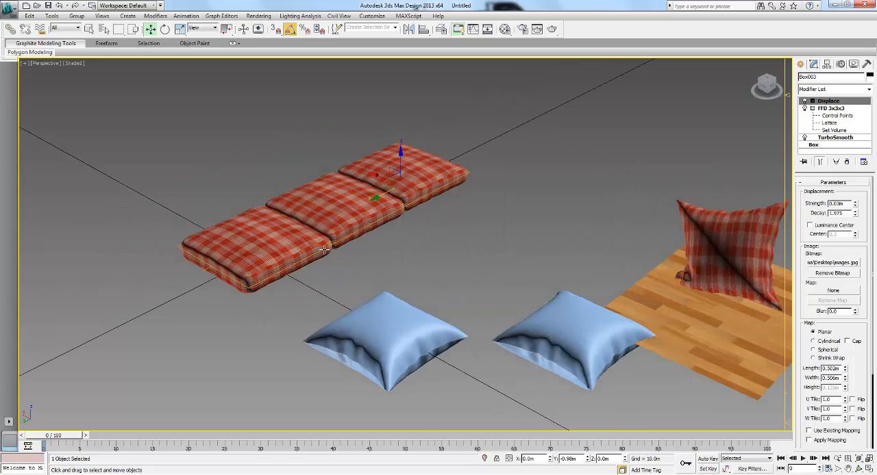
{"action": "middle_click_drag", "start_coordinate": [328, 271], "coordinate": [341, 248], "text": "alt"}
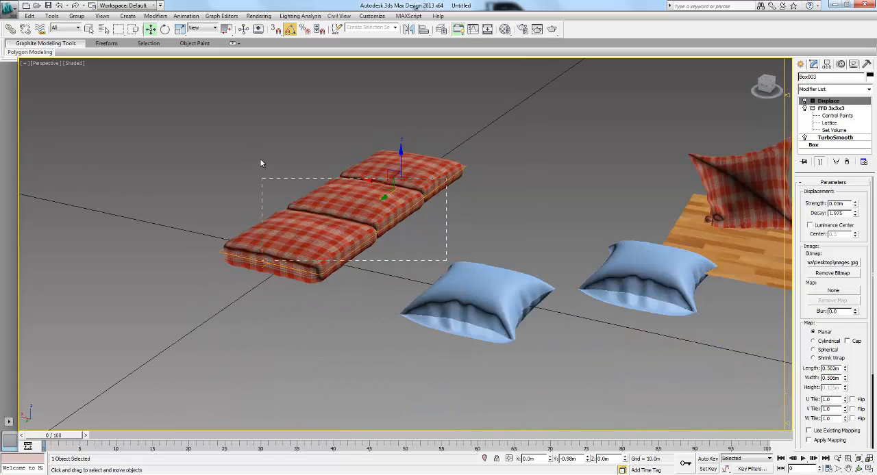
{"action": "left_click_drag", "start_coordinate": [261, 159], "coordinate": [260, 158]}
{"action": "left_click_drag", "start_coordinate": [336, 195], "coordinate": [256, 180], "text": "shift"}
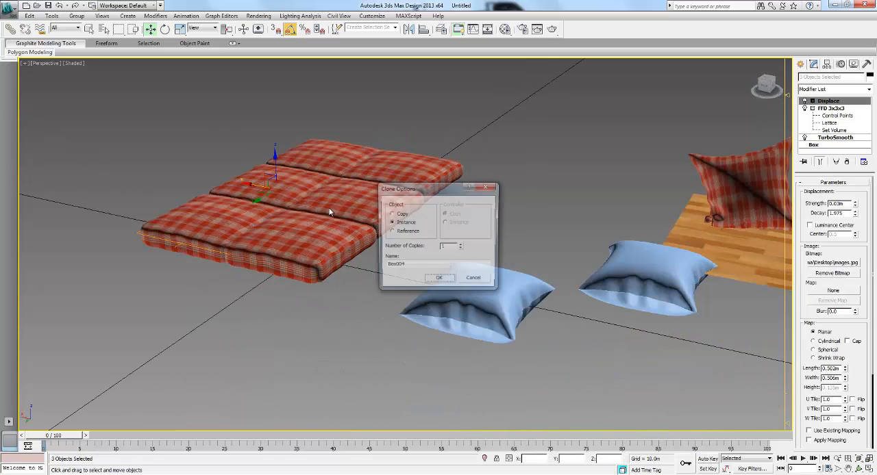
{"action": "left_click", "coordinate": [439, 281]}
- Tilt the three rear cushions up into a reclined backrest, raise them about 0.22 m and fit them against the back of the seats
{"action": "key", "text": "e"}
{"action": "left_click_drag", "start_coordinate": [304, 226], "coordinate": [307, 193]}
{"action": "key", "text": "w"}
{"action": "middle_click_drag", "start_coordinate": [251, 220], "coordinate": [260, 199], "text": "alt"}
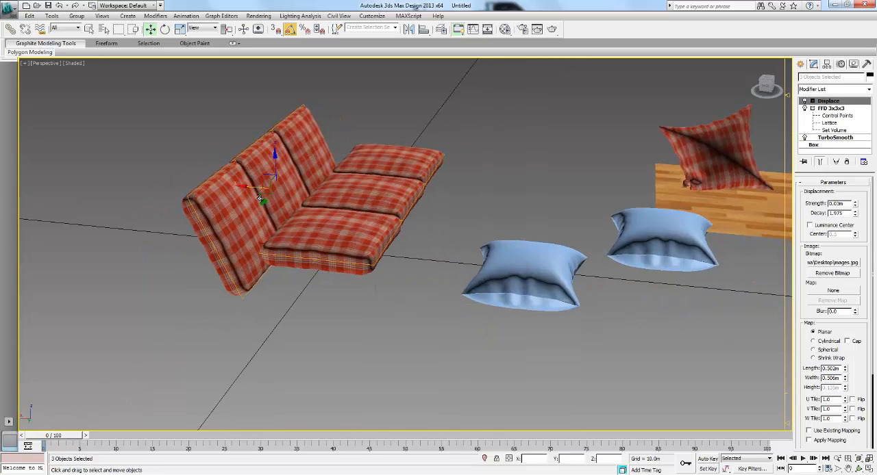
{"action": "mouse_move", "coordinate": [265, 191]}
{"action": "left_mouse_down"}
{"action": "mouse_move", "coordinate": [282, 175]}
{"action": "mouse_move", "coordinate": [248, 187]}
{"action": "mouse_move", "coordinate": [261, 189]}
{"action": "left_mouse_up"}
{"action": "key", "text": "ctrl+z"}
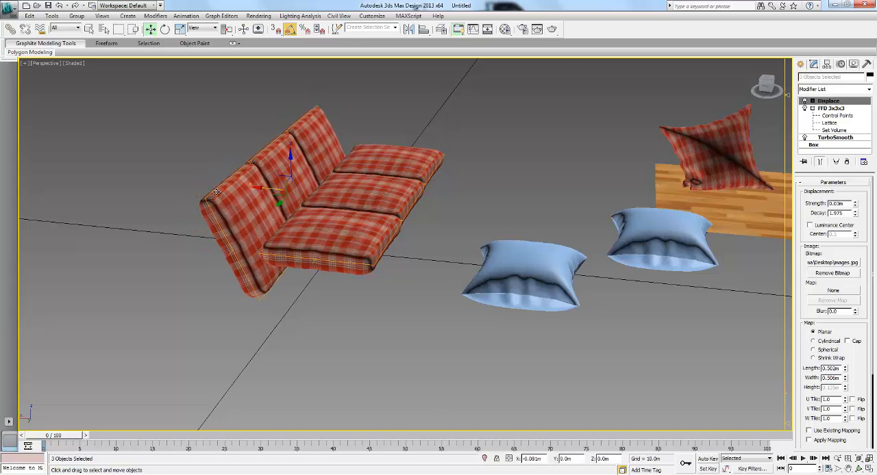
{"action": "middle_click_drag", "start_coordinate": [216, 192], "coordinate": [230, 183], "text": "alt"}
{"action": "left_click_drag", "start_coordinate": [289, 147], "coordinate": [289, 118]}
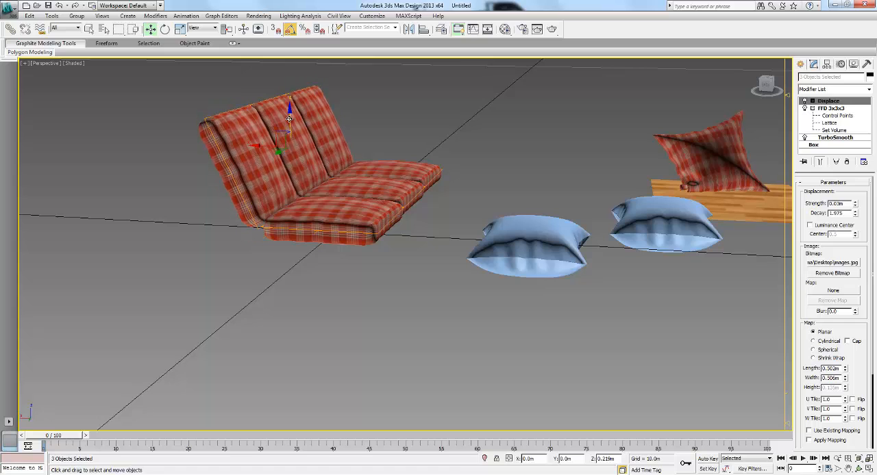
{"action": "middle_click_drag", "start_coordinate": [217, 170], "coordinate": [258, 145], "text": "alt"}
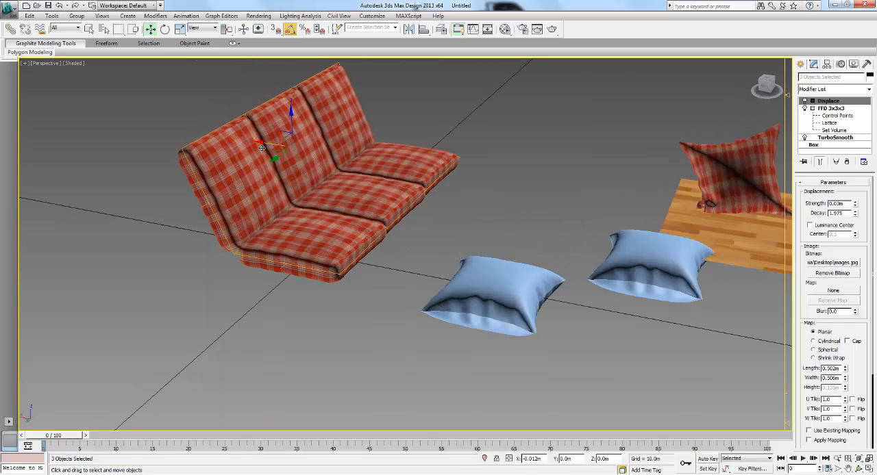
- Clone the end seat cushion beside the sofa as one independent copy, offset about 0.54 m along Y
{"action": "middle_click_drag", "start_coordinate": [315, 185], "coordinate": [467, 194], "text": "alt"}
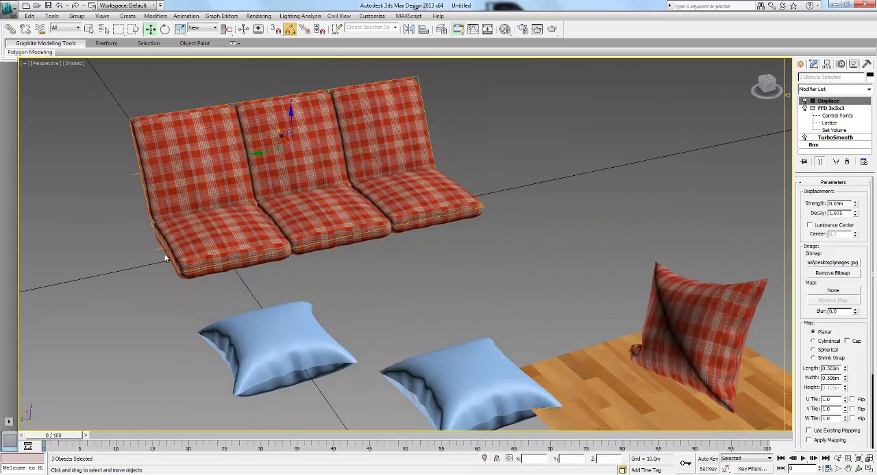
{"action": "left_click", "coordinate": [191, 257]}
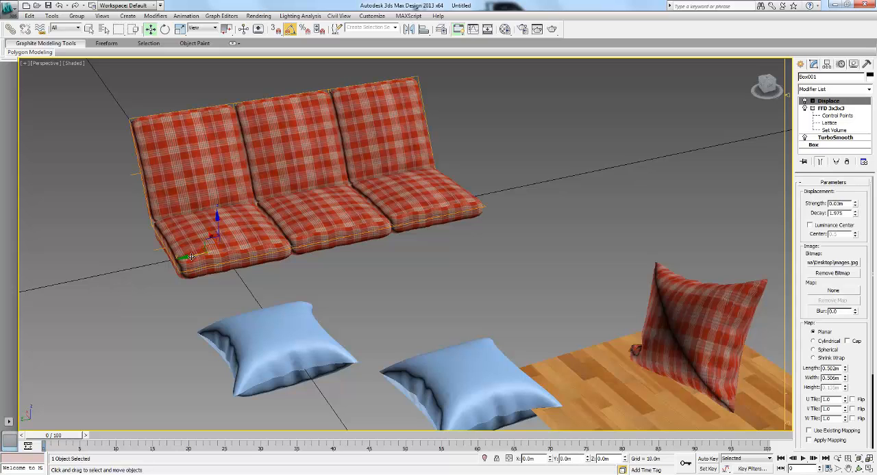
{"action": "mouse_move", "coordinate": [190, 257]}
{"action": "left_mouse_down", "text": "shift"}
{"action": "mouse_move", "coordinate": [67, 275]}
{"action": "mouse_move", "coordinate": [67, 283]}
{"action": "left_mouse_up", "text": "shift"}
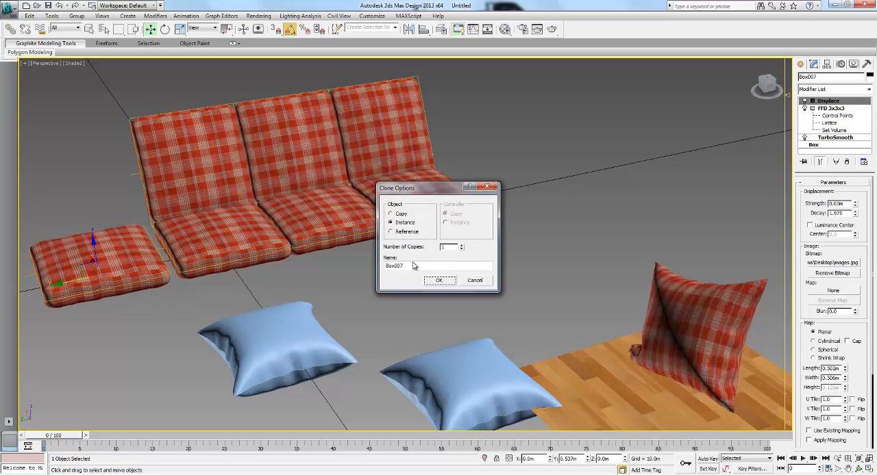
{"action": "left_click", "coordinate": [400, 214]}
{"action": "left_click", "coordinate": [438, 280]}
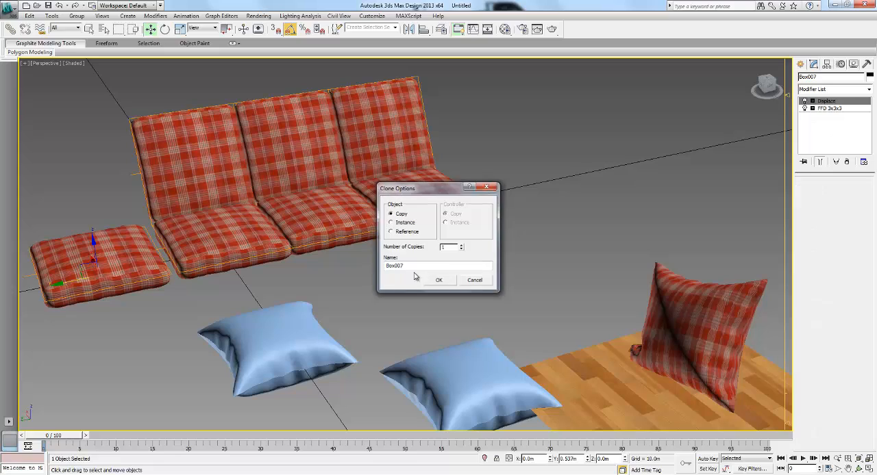
- Stand the copied cushion upright about X, move it against the end seat as an armrest, and raise it about 0.06 m
{"action": "key", "text": "e"}
{"action": "left_click_drag", "start_coordinate": [113, 247], "coordinate": [152, 256]}
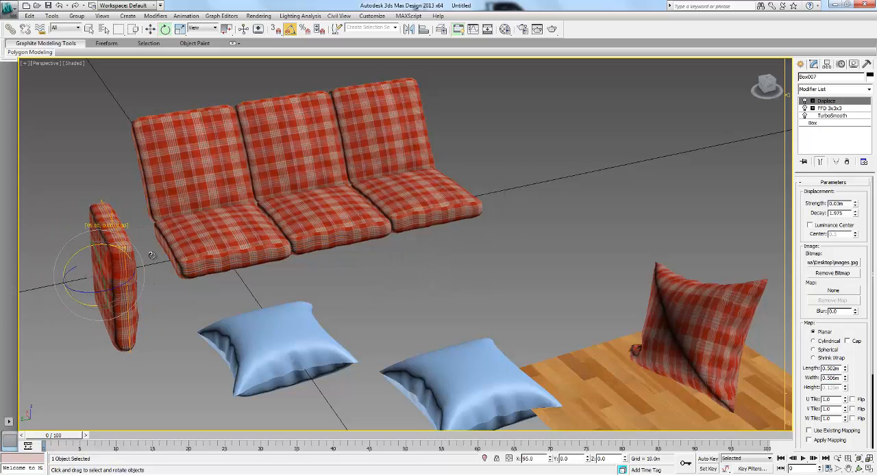
{"action": "key", "text": "w"}
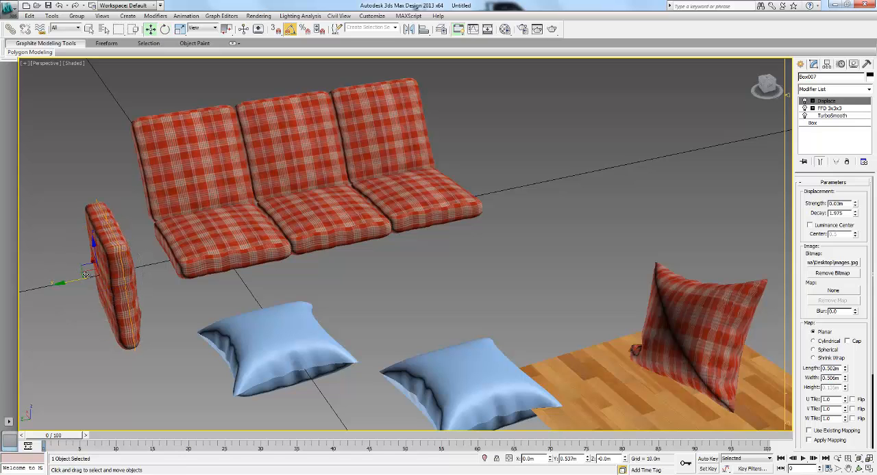
{"action": "left_click_drag", "start_coordinate": [103, 280], "coordinate": [112, 278]}
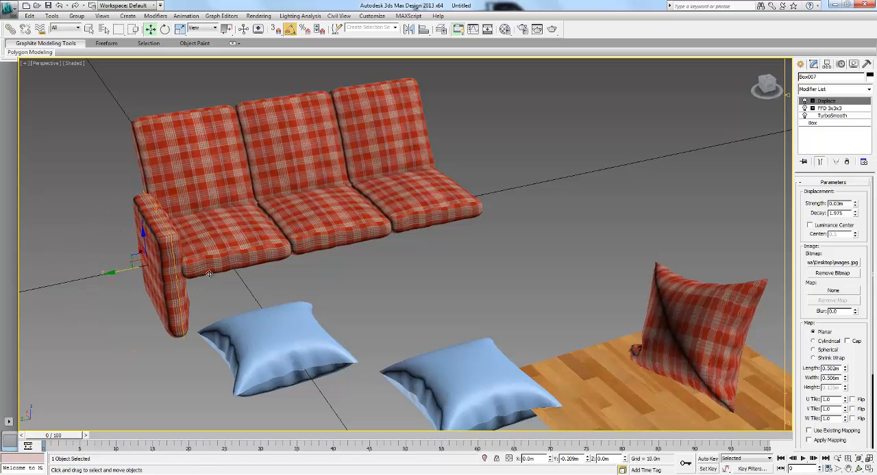
{"action": "middle_click_drag", "start_coordinate": [209, 273], "coordinate": [151, 270], "text": "alt"}
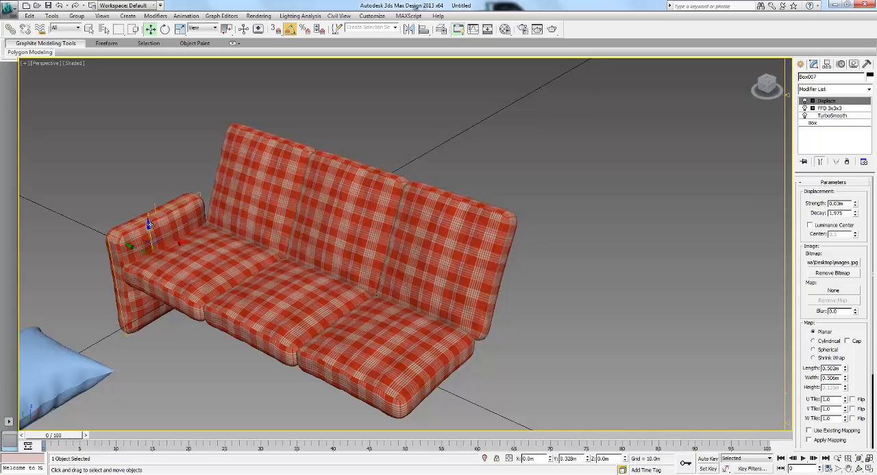
{"action": "mouse_move", "coordinate": [150, 224]}
{"action": "left_mouse_down"}
{"action": "mouse_move", "coordinate": [143, 202]}
{"action": "mouse_move", "coordinate": [152, 219]}
{"action": "left_mouse_up"}
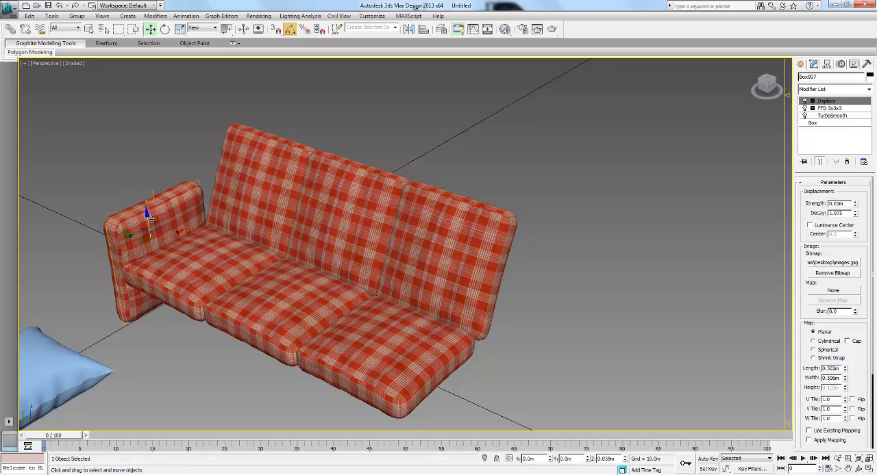
- Scale the upright armrest cushion up slightly and shift it about 0.02 m along X to fit the end seat
{"action": "middle_click_drag", "start_coordinate": [132, 234], "coordinate": [154, 239], "text": "alt"}
{"action": "key", "text": "e"}
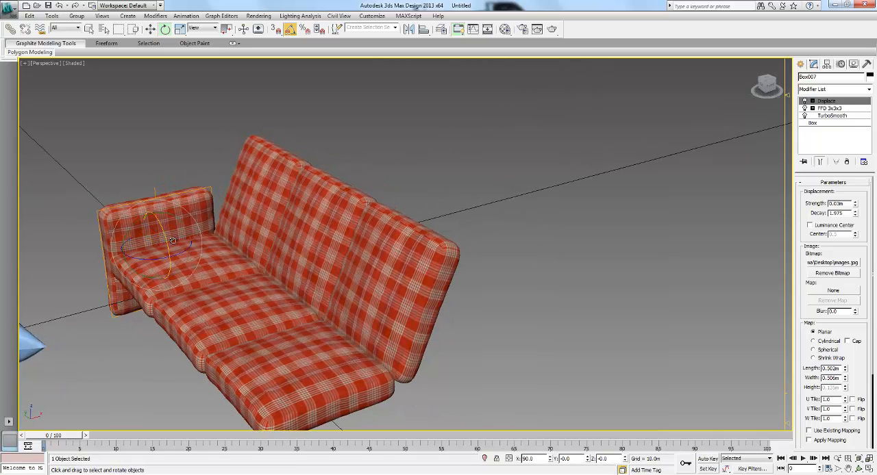
{"action": "key", "text": "r"}
{"action": "left_click_drag", "start_coordinate": [113, 261], "coordinate": [113, 261]}
{"action": "key", "text": "w"}
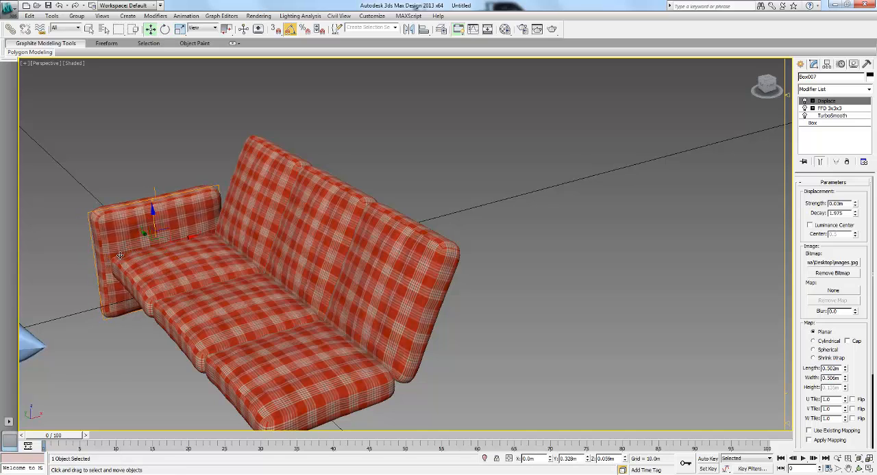
{"action": "mouse_move", "coordinate": [182, 240]}
{"action": "left_mouse_down"}
{"action": "mouse_move", "coordinate": [192, 239]}
{"action": "mouse_move", "coordinate": [185, 243]}
{"action": "left_mouse_up"}
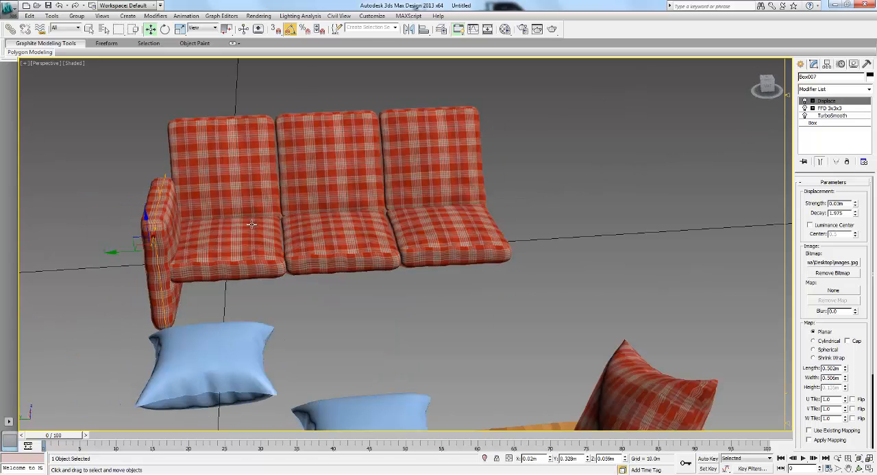
- Mirror the armrest about X as an instance and move the mirrored copy along Y to the opposite end of the sofa
{"action": "left_click", "coordinate": [408, 29]}
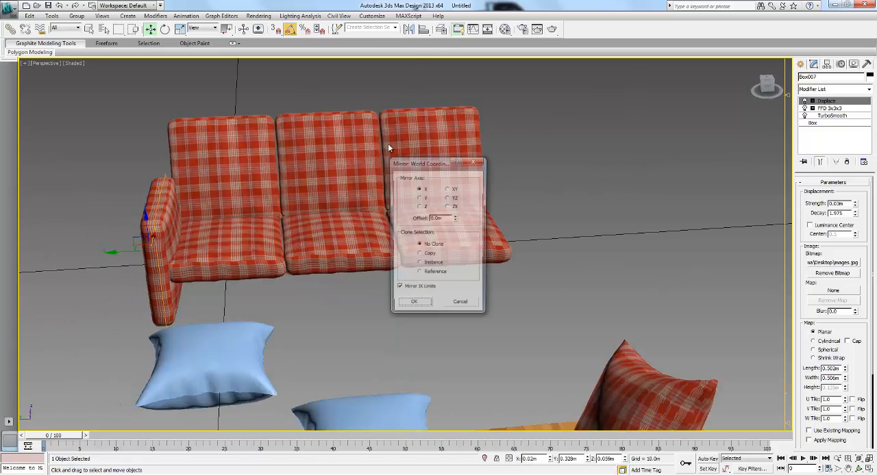
{"action": "left_click", "coordinate": [419, 265]}
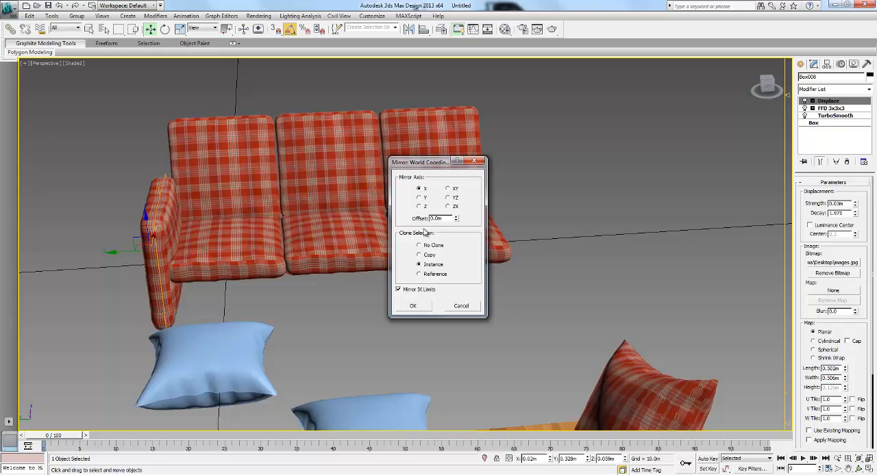
{"action": "left_click", "coordinate": [419, 306]}
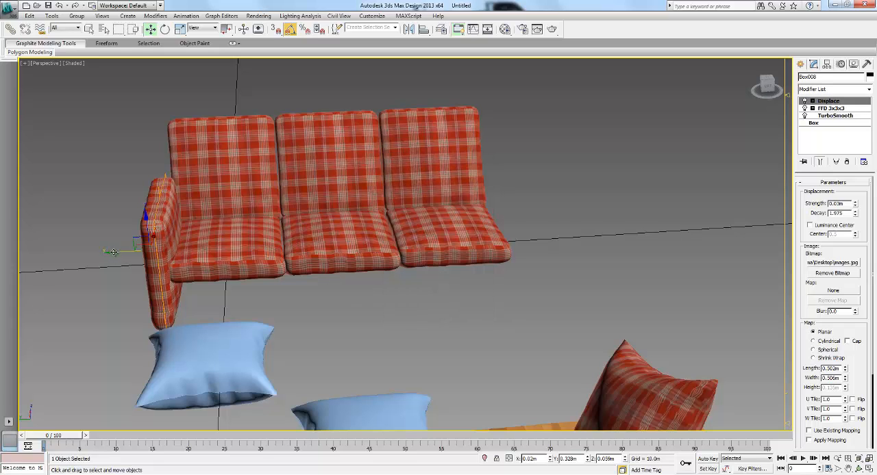
{"action": "left_click_drag", "start_coordinate": [147, 272], "coordinate": [451, 268]}
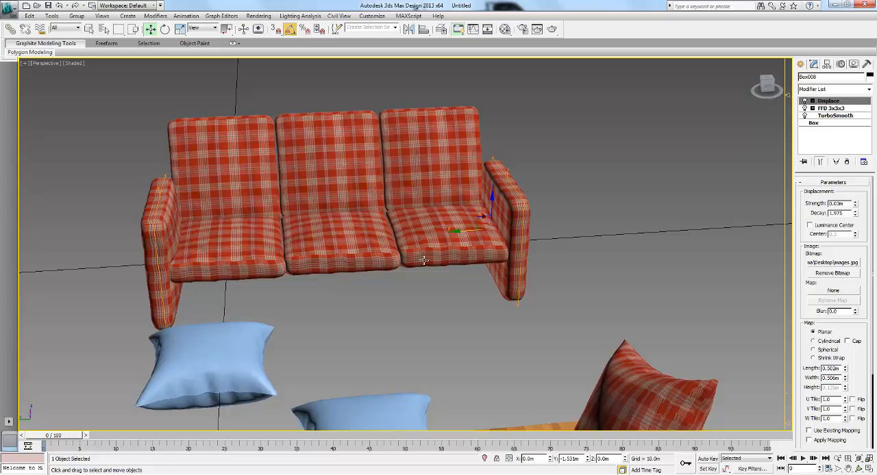
{"action": "key", "text": "ctrl+z"}
{"action": "left_click_drag", "start_coordinate": [176, 252], "coordinate": [450, 241]}
{"action": "key", "text": "e"}
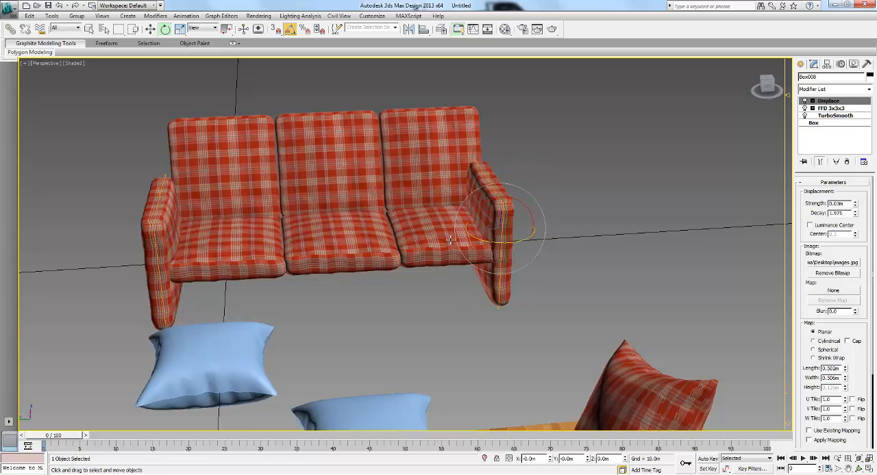
{"action": "key", "text": "w"}
- Shift both armrests slightly outward along Y, to about -1.342 m and 0.347 m, to fit against the end seats
{"action": "left_click", "coordinate": [450, 239]}
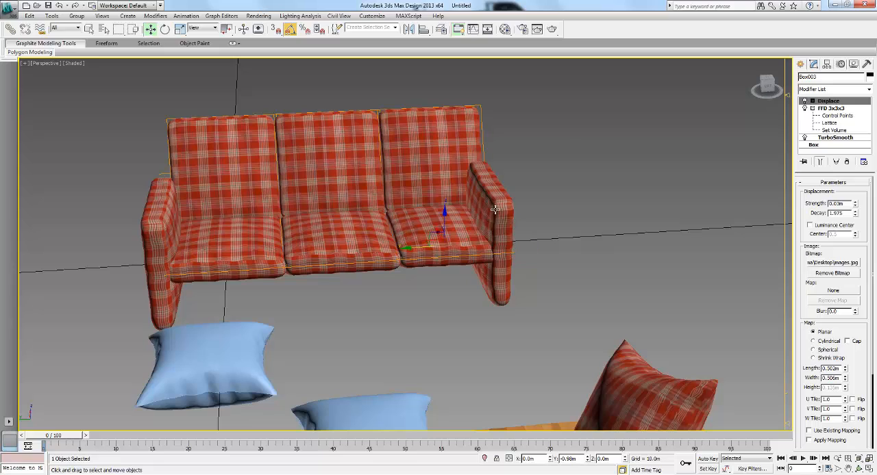
{"action": "left_click", "coordinate": [494, 209]}
{"action": "left_click_drag", "start_coordinate": [470, 234], "coordinate": [485, 233]}
{"action": "middle_click_drag", "start_coordinate": [447, 244], "coordinate": [451, 244], "text": "alt"}
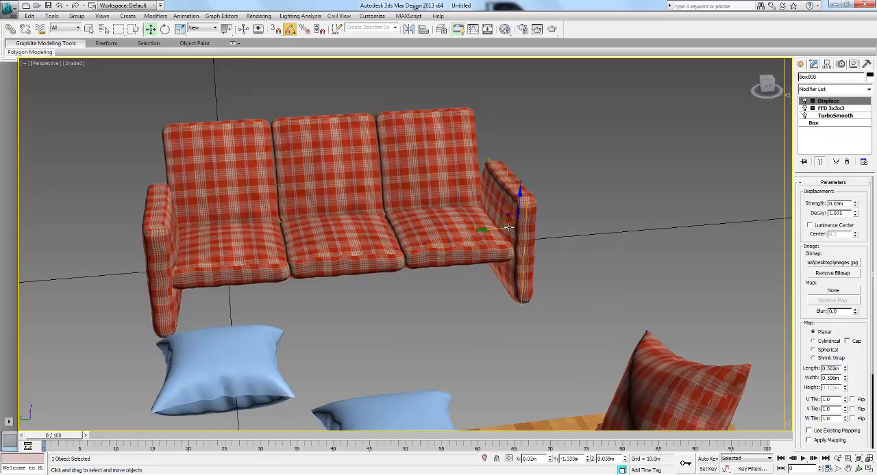
{"action": "left_click_drag", "start_coordinate": [492, 231], "coordinate": [496, 231]}
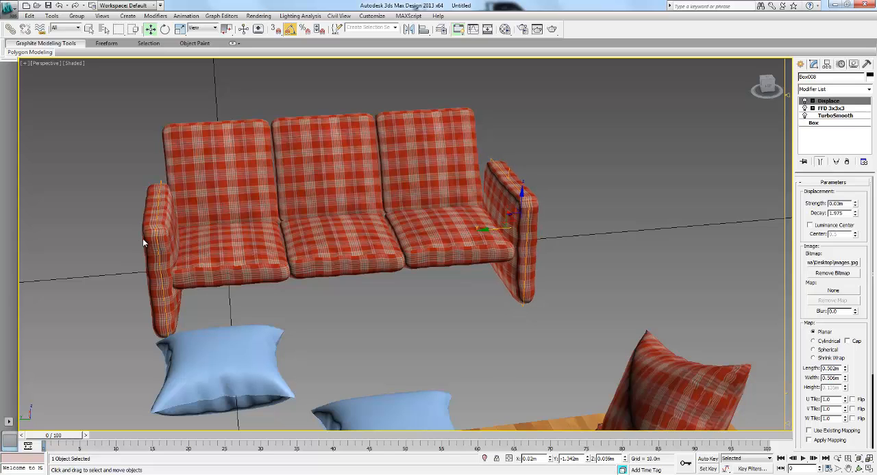
{"action": "left_click", "coordinate": [145, 237]}
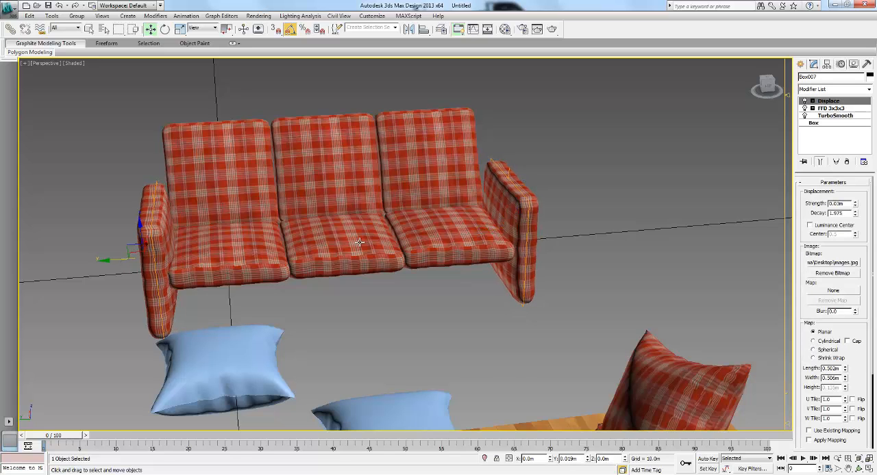
- Create a base box about 1.50 m long, 0.44 m wide and 0.16 m high between the armrests in the top view
{"action": "middle_click_drag", "start_coordinate": [349, 254], "coordinate": [346, 232], "text": "alt"}
{"action": "left_click", "coordinate": [637, 195]}
{"action": "left_click", "coordinate": [800, 64]}
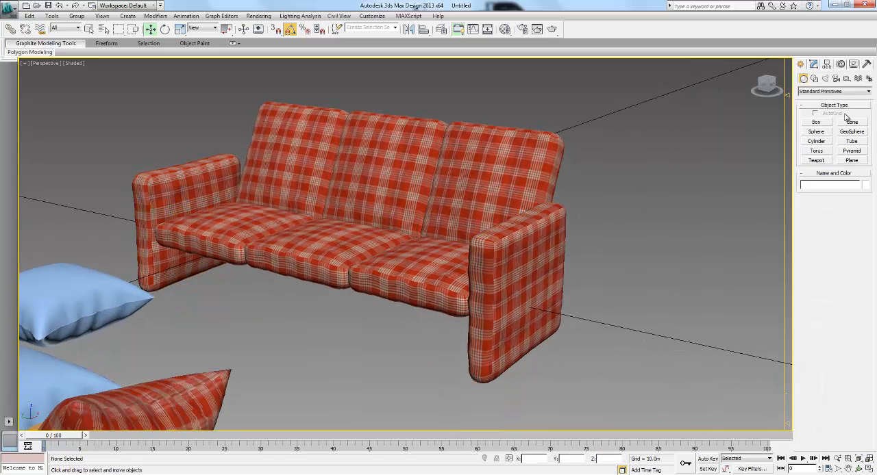
{"action": "left_click", "coordinate": [822, 123]}
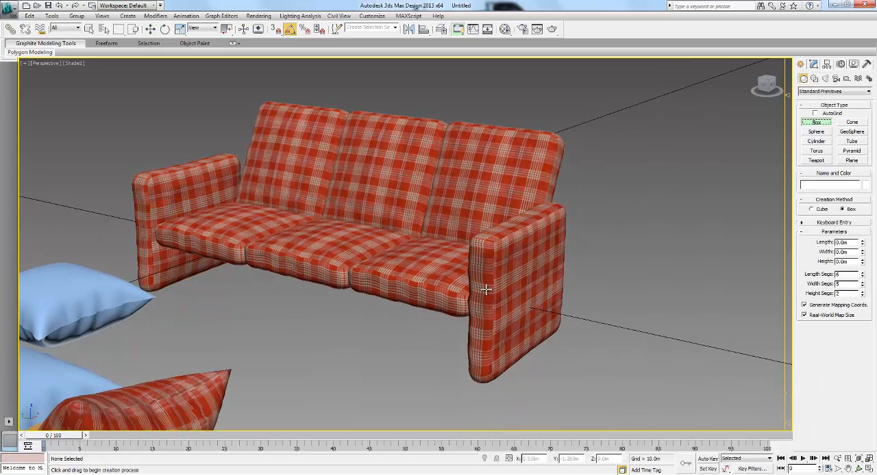
{"action": "key", "text": "t"}
{"action": "key", "text": "z"}
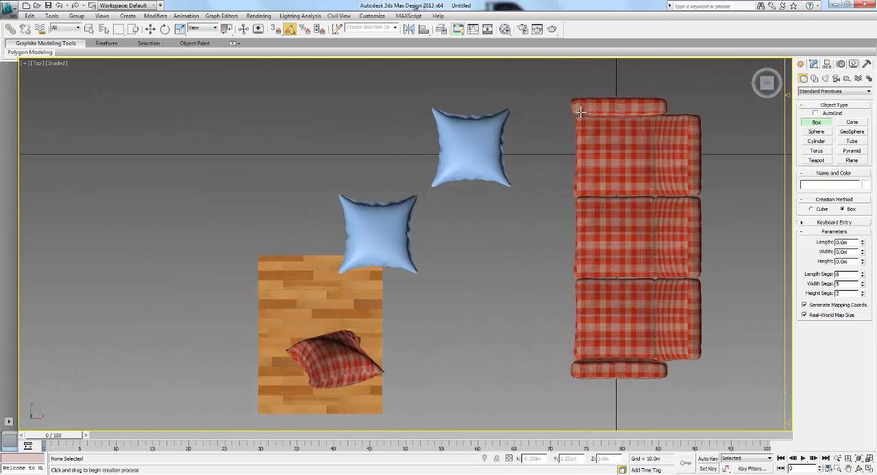
{"action": "left_click", "coordinate": [602, 176]}
{"action": "left_click_drag", "start_coordinate": [652, 366], "coordinate": [654, 366]}
{"action": "left_click", "coordinate": [651, 339]}
{"action": "key", "text": "w"}
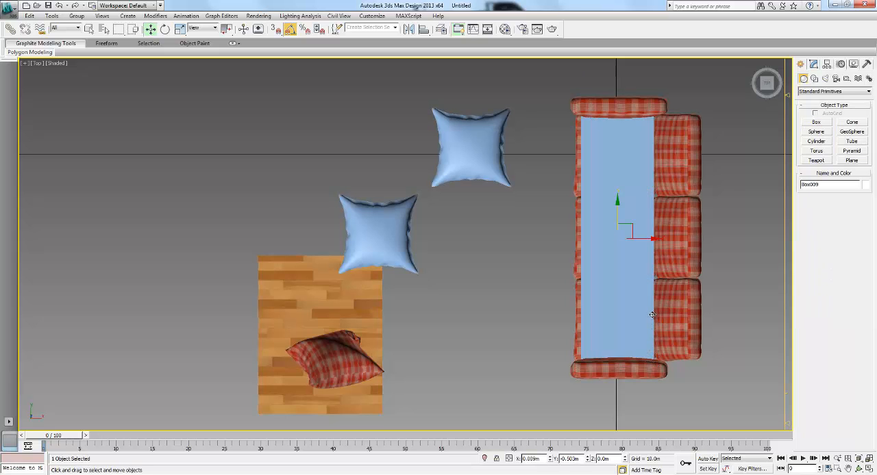
{"action": "key", "text": "p"}
{"action": "key", "text": "z"}
{"action": "middle_click_drag", "start_coordinate": [469, 317], "coordinate": [520, 232], "text": "alt"}
{"action": "right_click", "coordinate": [150, 29]}
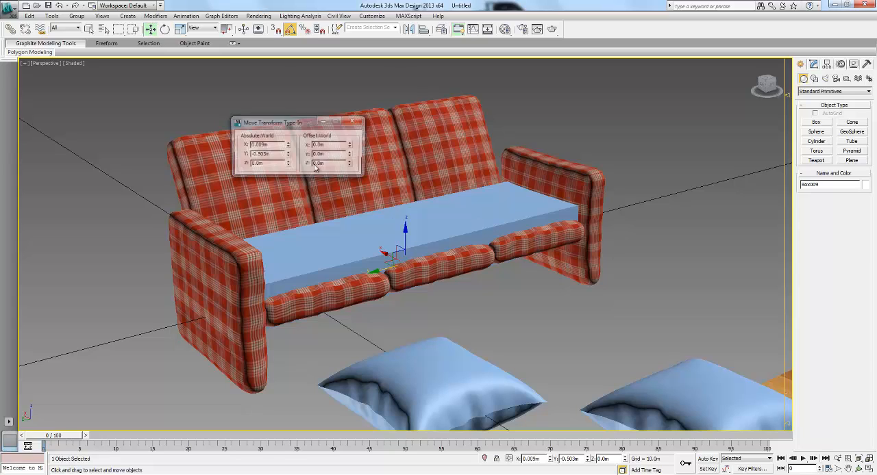
{"action": "left_click_drag", "start_coordinate": [403, 234], "coordinate": [405, 258]}
{"action": "right_click", "coordinate": [405, 259]}
{"action": "mouse_move", "coordinate": [415, 240]}
{"action": "middle_mouse_down", "text": "alt"}
{"action": "mouse_move", "coordinate": [428, 202]}
{"action": "mouse_move", "coordinate": [410, 241]}
{"action": "middle_mouse_up", "text": "alt"}
{"action": "left_click", "coordinate": [204, 250]}
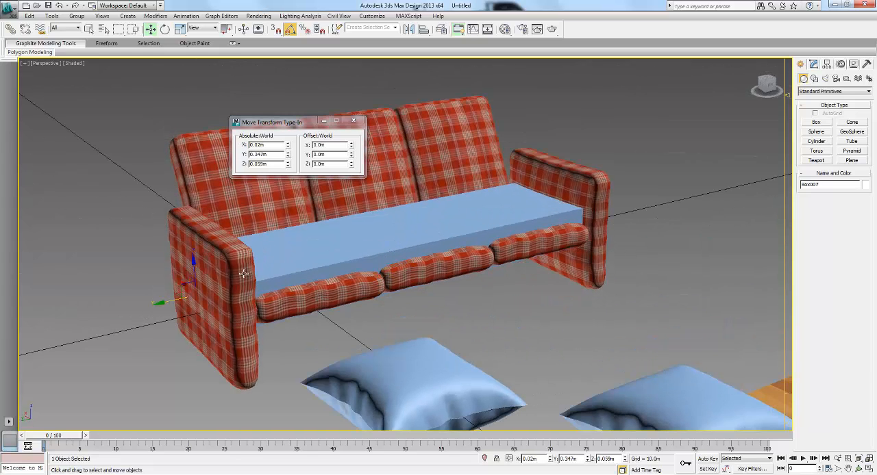
{"action": "right_click", "coordinate": [205, 256]}
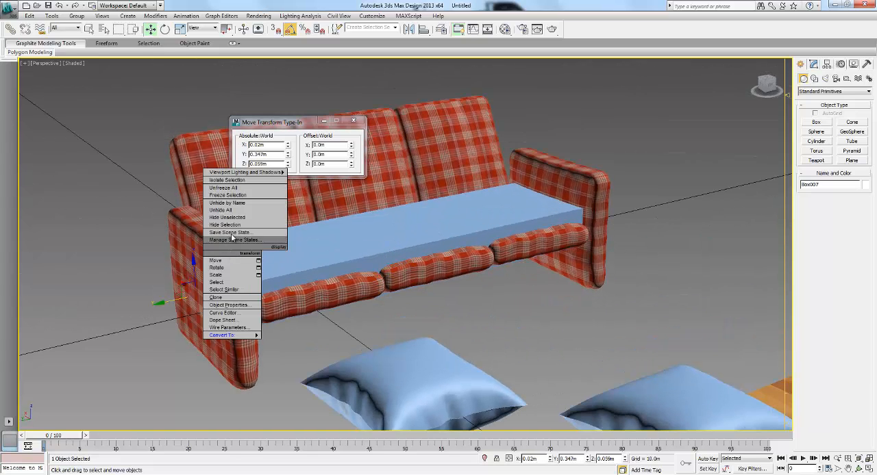
{"action": "left_click", "coordinate": [223, 289]}
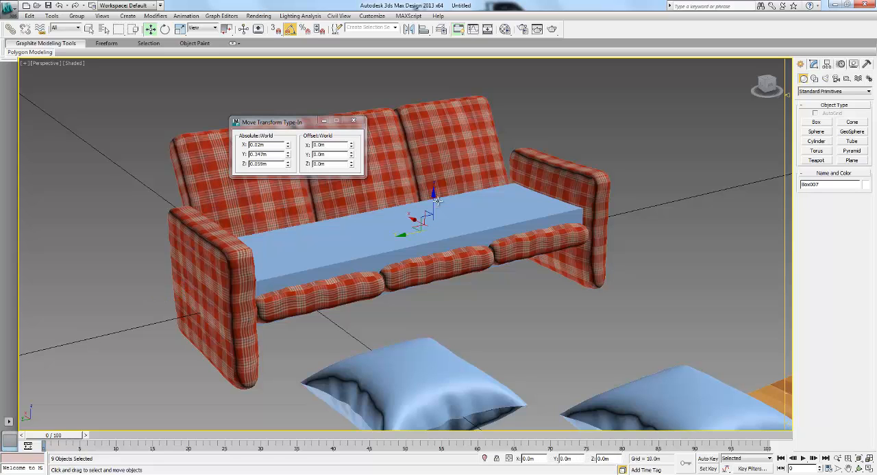
{"action": "left_click", "coordinate": [434, 194]}
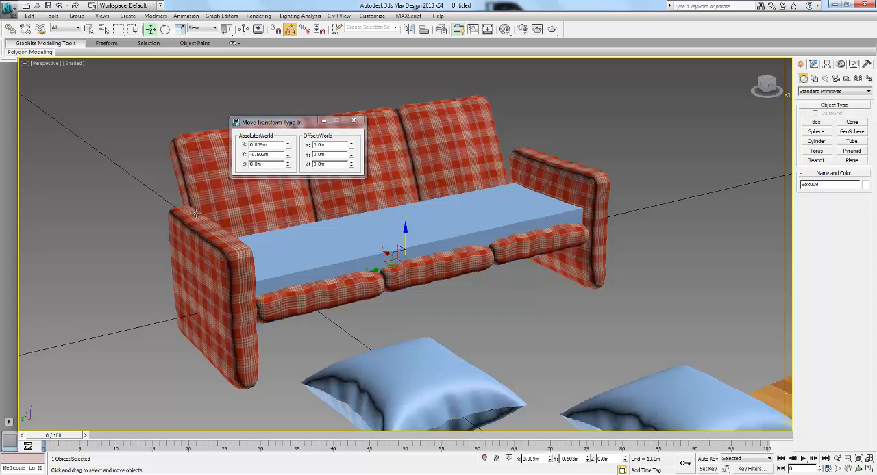
- Select all similar plaid cushions of the sofa and raise them together until the armrest bottoms sit at ground level
{"action": "left_click", "coordinate": [200, 164]}
{"action": "right_click", "coordinate": [200, 164]}
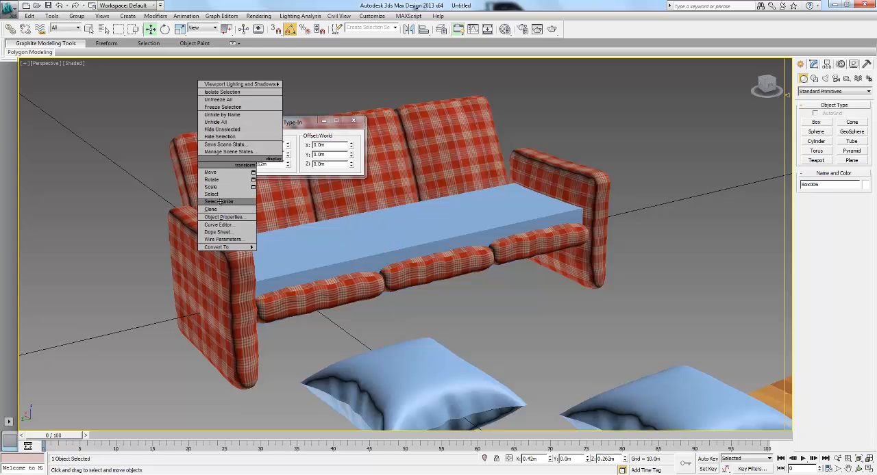
{"action": "left_click", "coordinate": [218, 201]}
{"action": "left_click_drag", "start_coordinate": [433, 197], "coordinate": [443, 154]}
{"action": "middle_click_drag", "start_coordinate": [518, 228], "coordinate": [535, 223], "text": "alt"}
{"action": "key", "text": "l"}
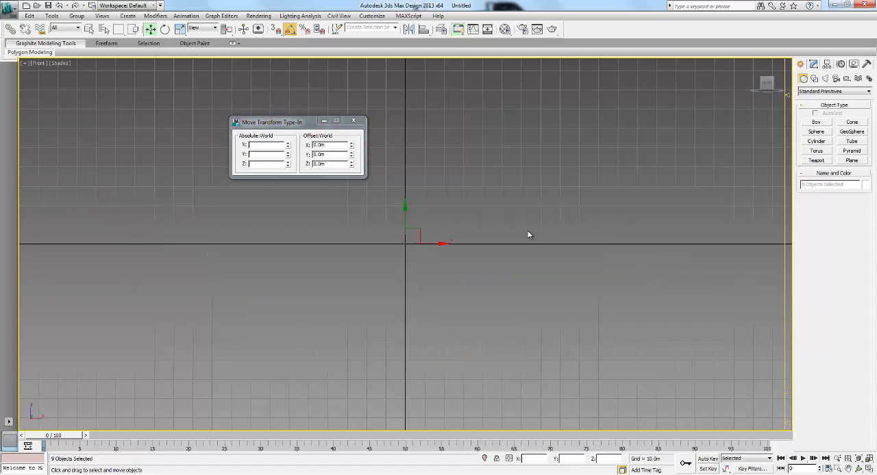
{"action": "key", "text": "f"}
{"action": "middle_click_drag", "start_coordinate": [398, 244], "coordinate": [260, 202]}
{"action": "middle_click_drag", "start_coordinate": [487, 286], "coordinate": [482, 280]}
{"action": "scroll", "coordinate": [482, 280], "scroll_direction": "up", "scroll_amount": 3}
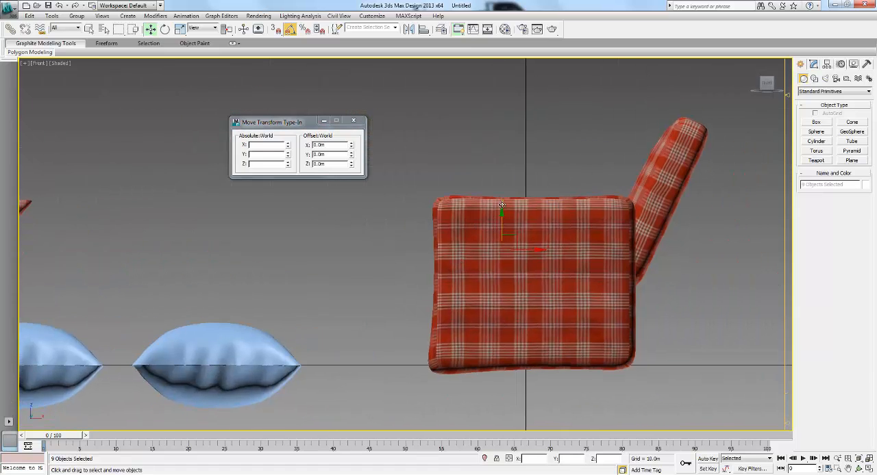
{"action": "mouse_move", "coordinate": [502, 206]}
{"action": "left_mouse_down"}
{"action": "mouse_move", "coordinate": [503, 198]}
{"action": "mouse_move", "coordinate": [508, 215]}
{"action": "left_mouse_up"}
- Increase the base box's height to 0.241 m to fill the space under the seats, and close the move transform window
{"action": "key", "text": "p"}
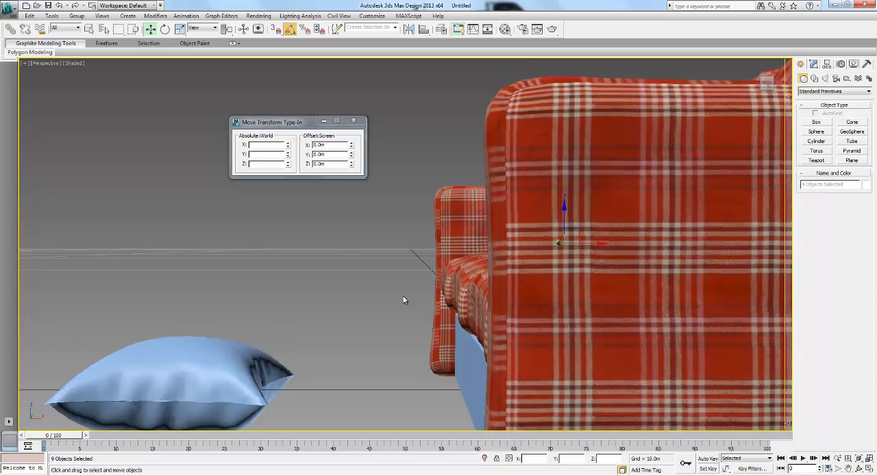
{"action": "scroll", "coordinate": [405, 301], "scroll_direction": "down", "scroll_amount": 5}
{"action": "middle_click_drag", "start_coordinate": [405, 301], "coordinate": [570, 305], "text": "alt"}
{"action": "left_click", "coordinate": [572, 272]}
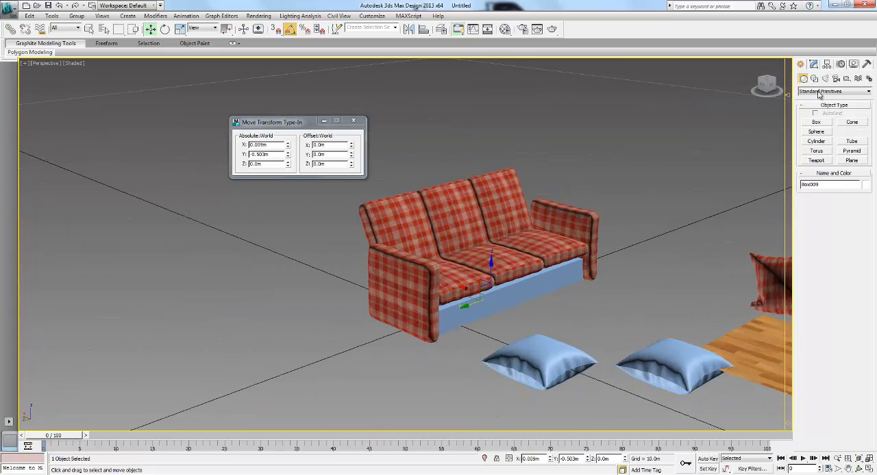
{"action": "left_click", "coordinate": [813, 64]}
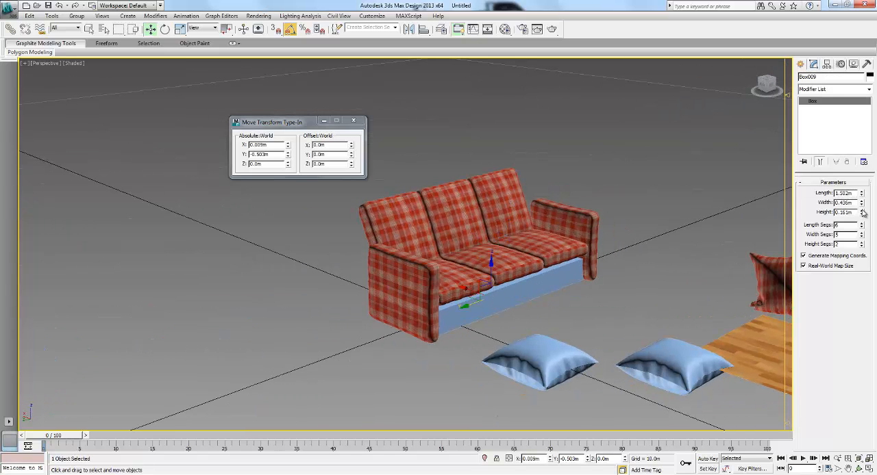
{"action": "left_click_drag", "start_coordinate": [862, 213], "coordinate": [862, 200]}
{"action": "middle_click_drag", "start_coordinate": [615, 225], "coordinate": [501, 252], "text": "alt"}
{"action": "scroll", "coordinate": [500, 251], "scroll_direction": "up", "scroll_amount": 6}
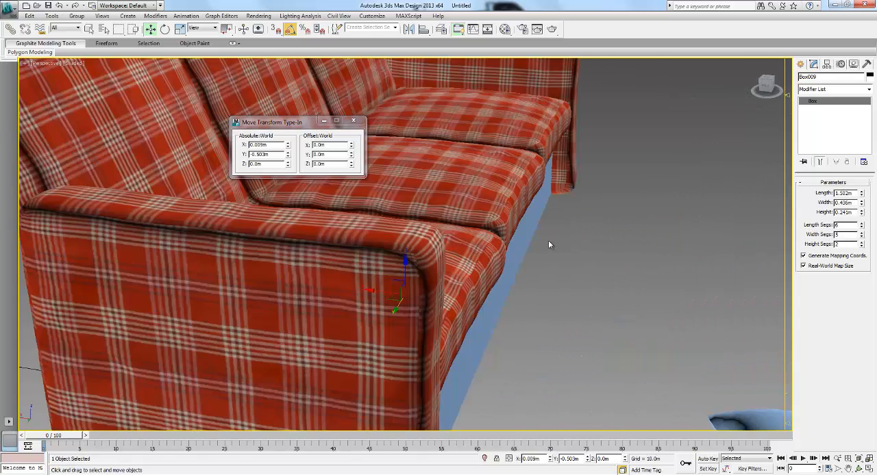
{"action": "left_click", "coordinate": [352, 122]}
{"action": "scroll", "coordinate": [442, 178], "scroll_direction": "down", "scroll_amount": 5}
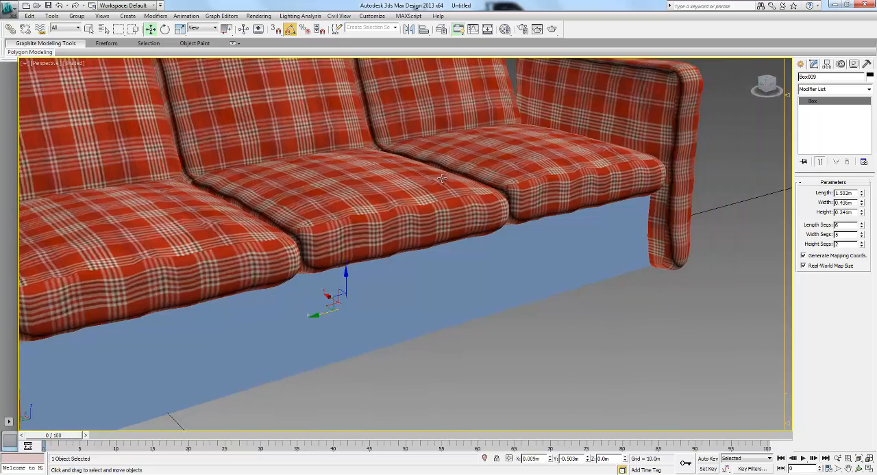
{"action": "scroll", "coordinate": [441, 195], "scroll_direction": "down", "scroll_amount": 8}
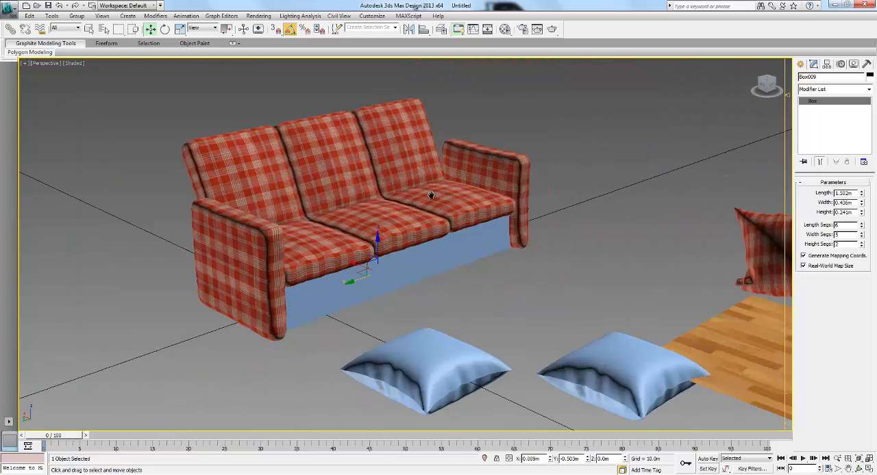
{"action": "scroll", "coordinate": [445, 179], "scroll_direction": "up", "scroll_amount": 1}
{"action": "left_click", "coordinate": [525, 141]}
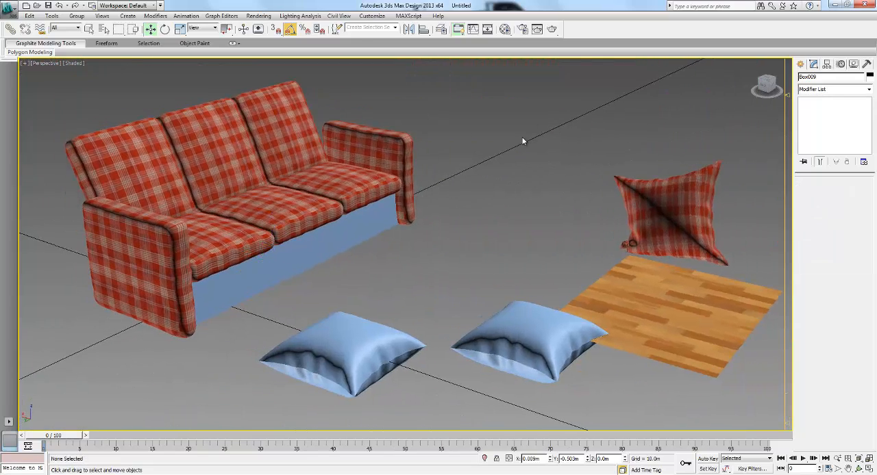
- Apply the plaid fabric material (24 - Default) to the base box under the seats
{"action": "left_click", "coordinate": [487, 29]}
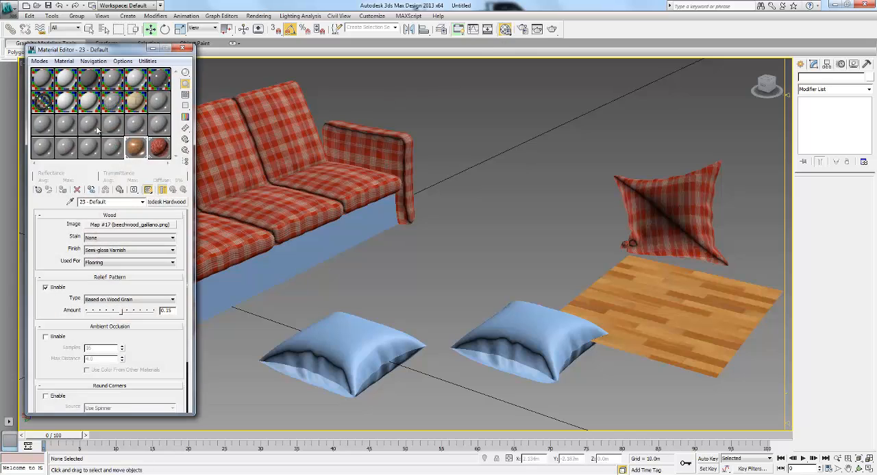
{"action": "left_click", "coordinate": [156, 152]}
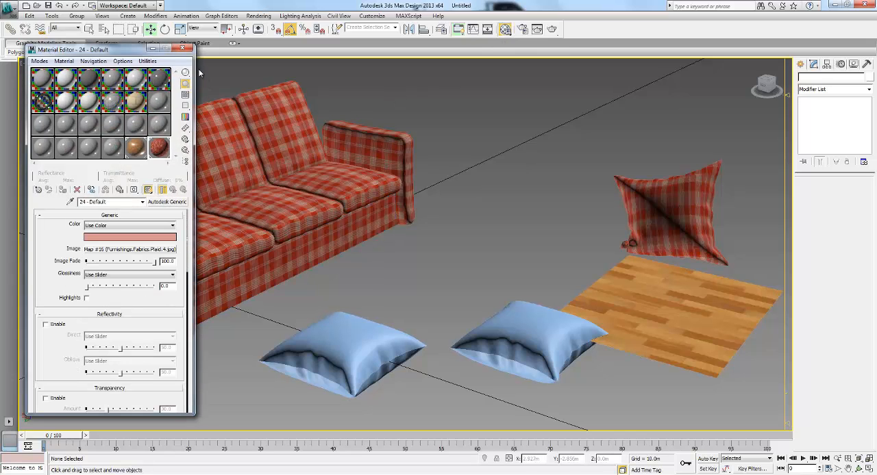
{"action": "left_click", "coordinate": [183, 48]}
- Clone the plaid pillow standing over the wood plane as one instance and place it on the sofa's seats
{"action": "middle_click_drag", "start_coordinate": [341, 215], "coordinate": [411, 216]}
{"action": "scroll", "coordinate": [470, 221], "scroll_direction": "down", "scroll_amount": 1}
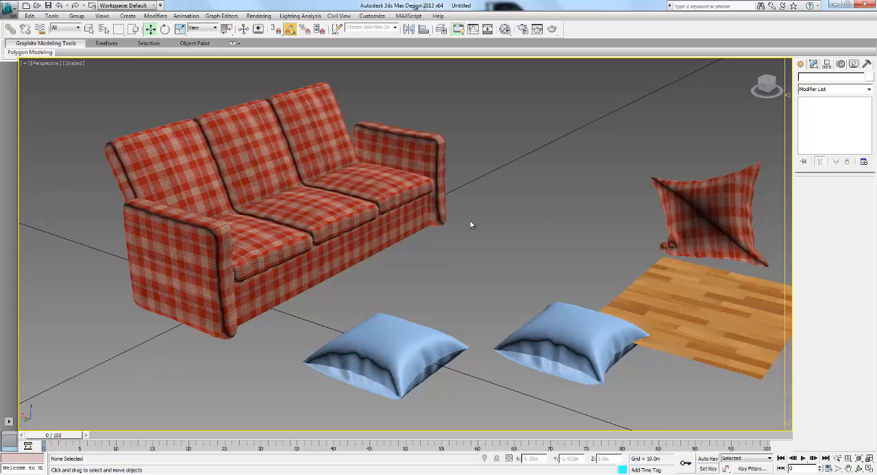
{"action": "scroll", "coordinate": [476, 219], "scroll_direction": "down", "scroll_amount": 3}
{"action": "middle_click_drag", "start_coordinate": [479, 219], "coordinate": [481, 218]}
{"action": "left_click", "coordinate": [623, 218]}
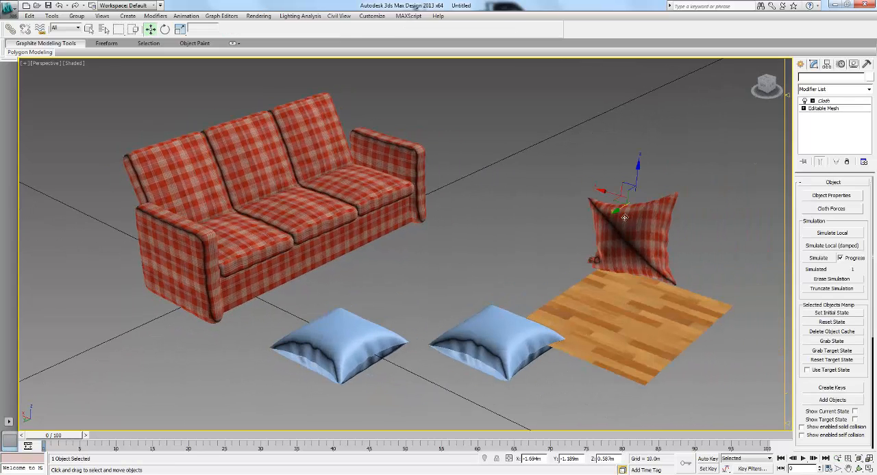
{"action": "mouse_move", "coordinate": [611, 199]}
{"action": "left_mouse_down", "text": "shift"}
{"action": "mouse_move", "coordinate": [284, 162]}
{"action": "mouse_move", "coordinate": [246, 140]}
{"action": "left_mouse_up", "text": "shift"}
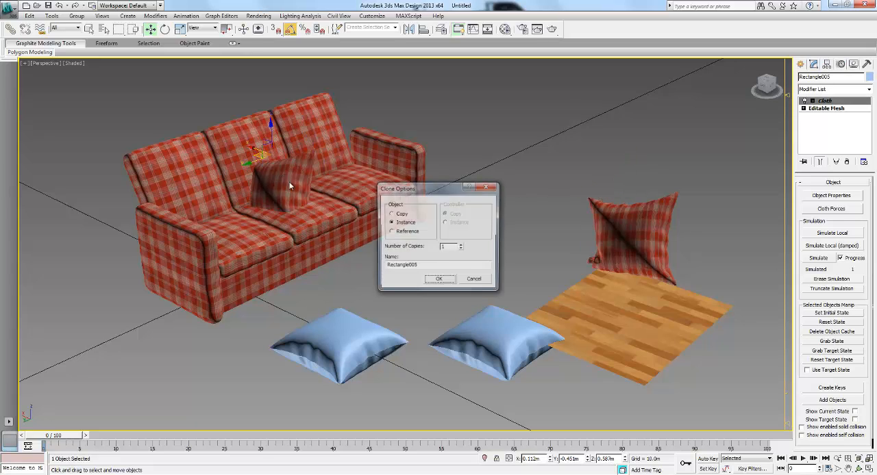
{"action": "left_click", "coordinate": [435, 282]}
- Raise the cloned pillow above the seats to about Z 0.668 m and turn it to sit on the sofa
{"action": "mouse_move", "coordinate": [269, 130]}
{"action": "left_mouse_down"}
{"action": "mouse_move", "coordinate": [273, 96]}
{"action": "mouse_move", "coordinate": [279, 119]}
{"action": "left_mouse_up"}
{"action": "key", "text": "e"}
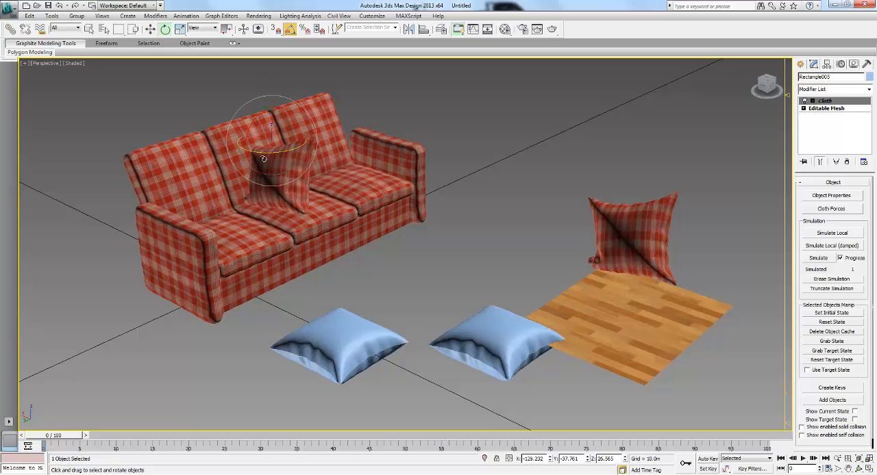
{"action": "left_click_drag", "start_coordinate": [277, 150], "coordinate": [356, 133]}
- Move the cloned pillow along Y to about -1.012 m, against the backrest of the end seat and its armrest
{"action": "key", "text": "w"}
{"action": "scroll", "coordinate": [457, 201], "scroll_direction": "up", "scroll_amount": 3}
{"action": "middle_click_drag", "start_coordinate": [457, 200], "coordinate": [362, 178], "text": "alt"}
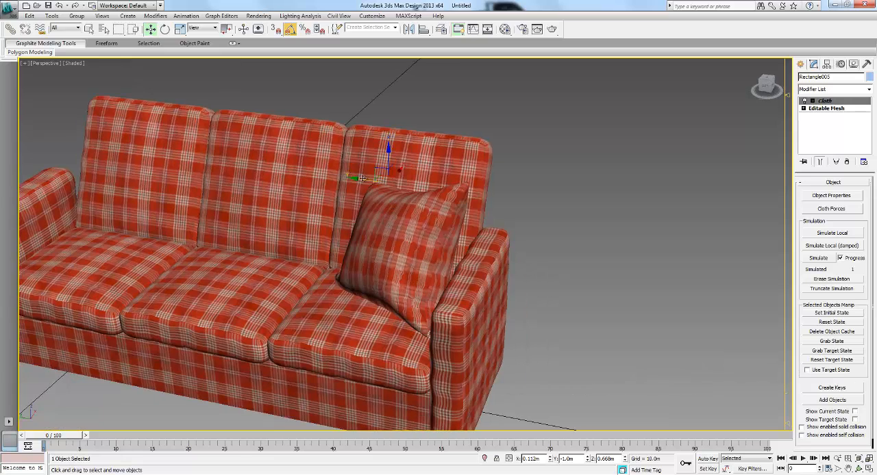
{"action": "left_click", "coordinate": [355, 178]}
{"action": "left_click", "coordinate": [357, 195]}
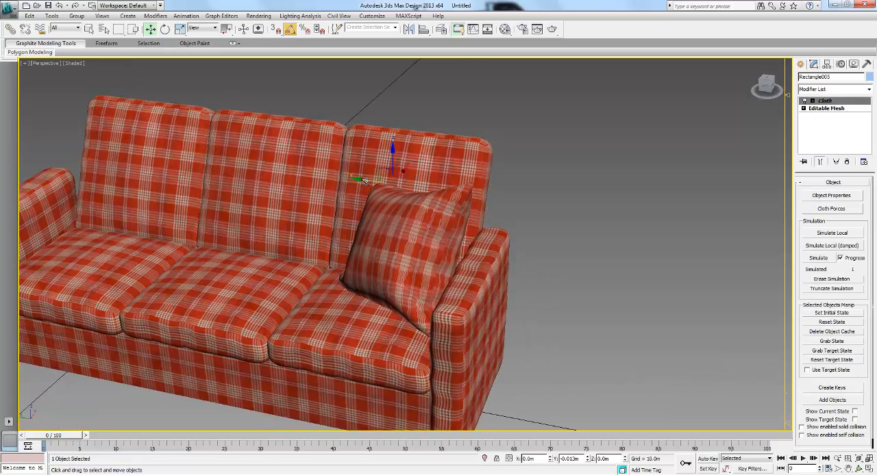
{"action": "middle_click_drag", "start_coordinate": [357, 222], "coordinate": [416, 197], "text": "alt"}
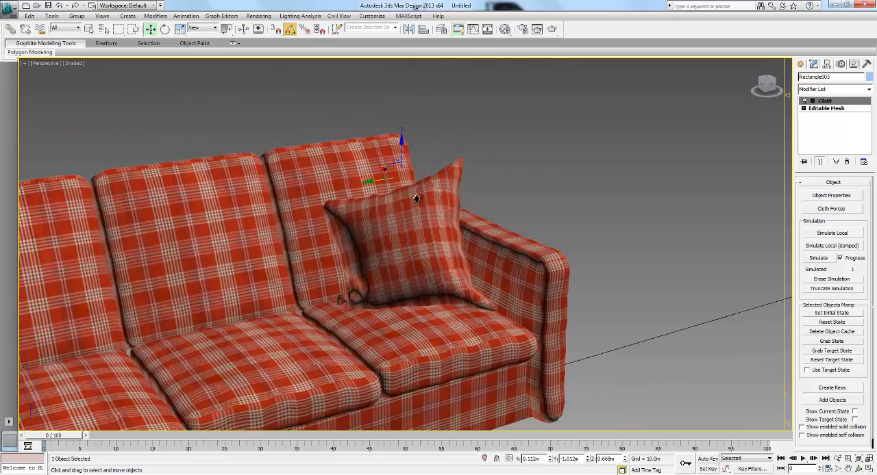
- Mirror the sofa pillow as an instance with zero offset
{"action": "middle_click_drag", "start_coordinate": [409, 280], "coordinate": [504, 230]}
{"action": "scroll", "coordinate": [443, 229], "scroll_direction": "down", "scroll_amount": 3}
{"action": "middle_click_drag", "start_coordinate": [426, 227], "coordinate": [373, 187]}
{"action": "scroll", "coordinate": [424, 222], "scroll_direction": "down", "scroll_amount": 4}
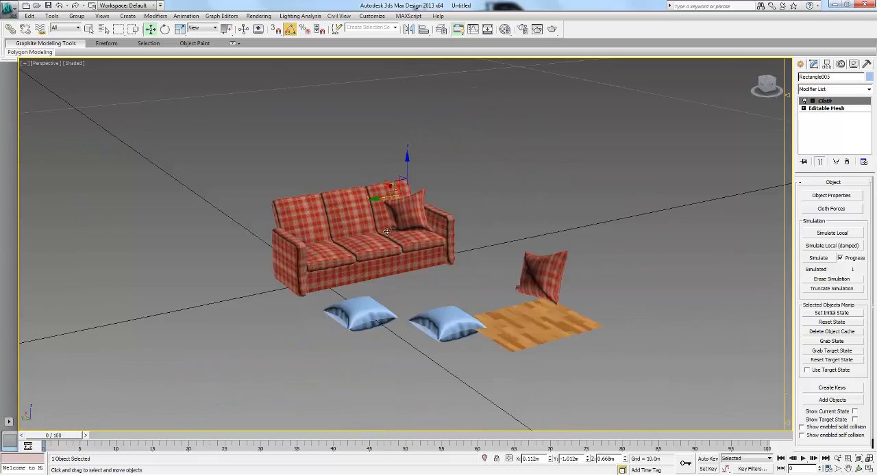
{"action": "middle_click_drag", "start_coordinate": [386, 231], "coordinate": [394, 245], "text": "alt"}
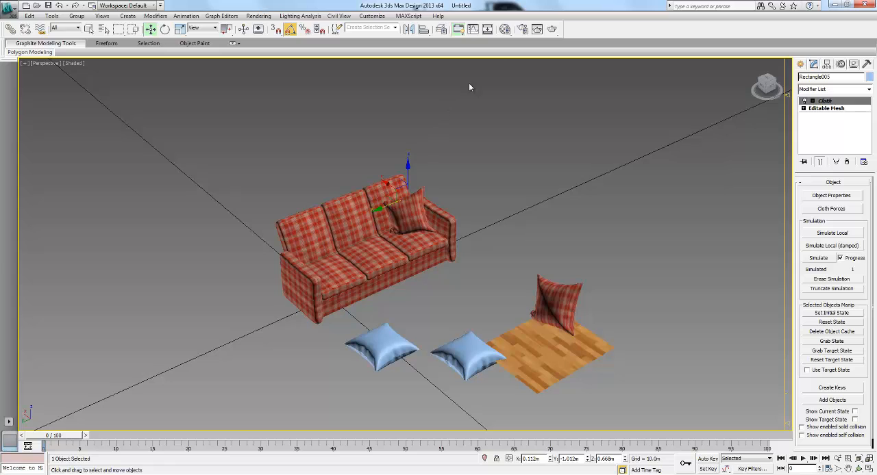
{"action": "left_click", "coordinate": [408, 28]}
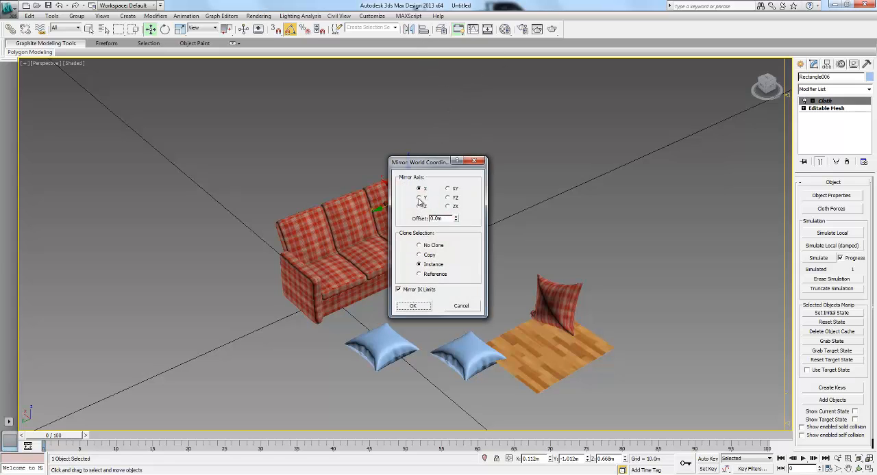
{"action": "left_click", "coordinate": [413, 306]}
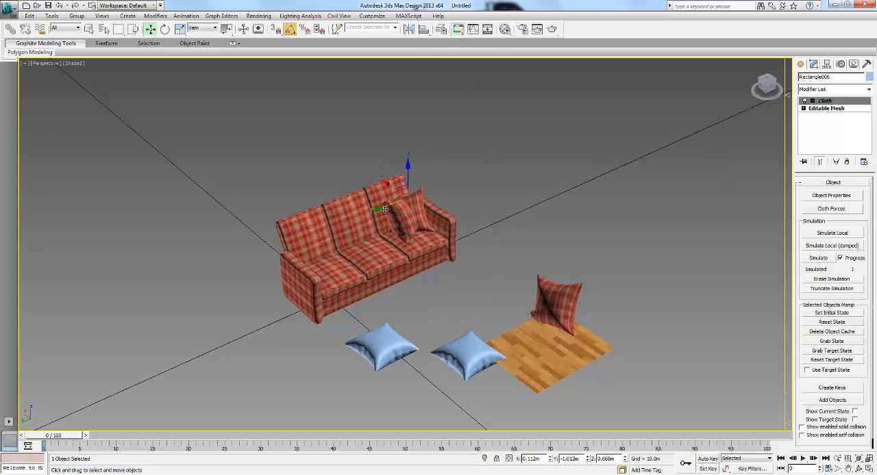
- Move the mirrored pillow along Y to about 0.042 m, beside the opposite armrest, and deselect it
{"action": "left_click_drag", "start_coordinate": [375, 212], "coordinate": [292, 238]}
{"action": "middle_click_drag", "start_coordinate": [475, 254], "coordinate": [452, 250], "text": "alt"}
{"action": "scroll", "coordinate": [520, 253], "scroll_direction": "up", "scroll_amount": 10}
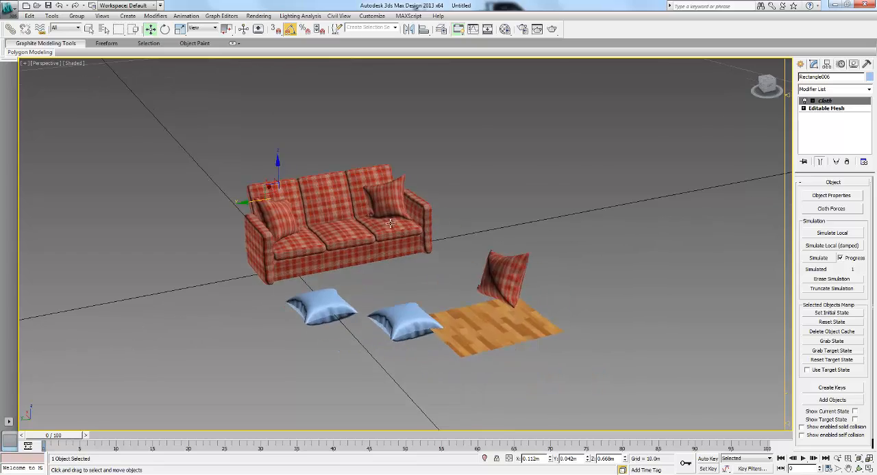
{"action": "scroll", "coordinate": [520, 253], "scroll_direction": "down", "scroll_amount": 12}
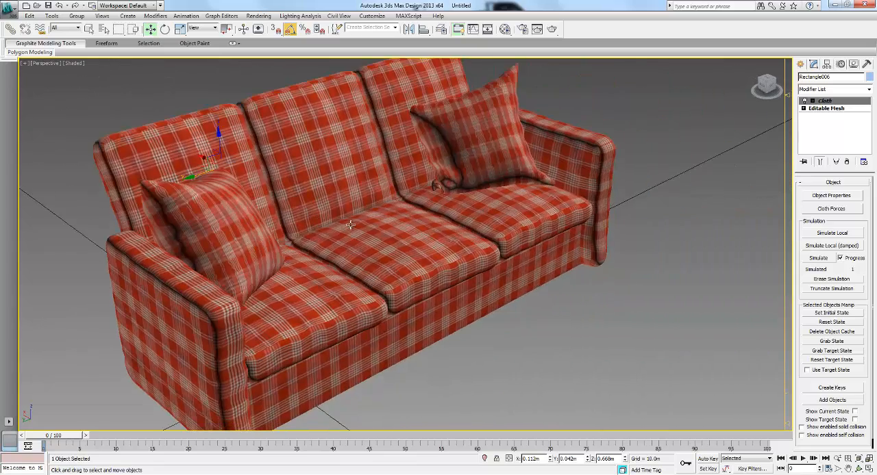
{"action": "scroll", "coordinate": [400, 228], "scroll_direction": "up", "scroll_amount": 5}
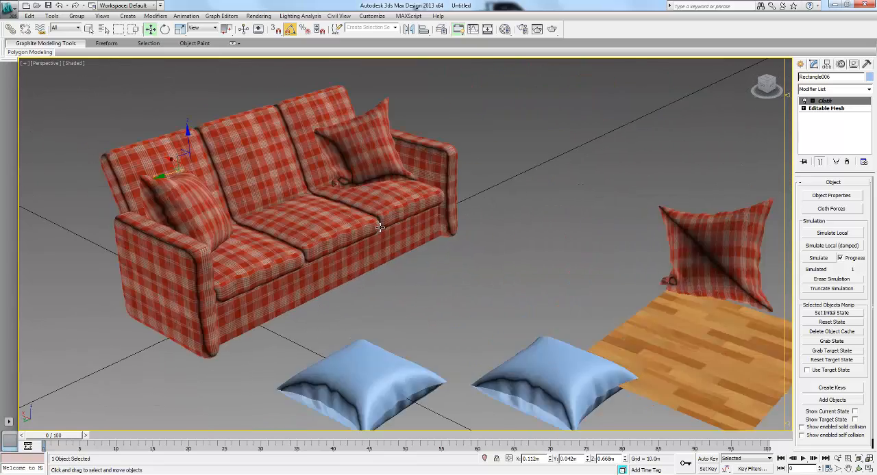
{"action": "scroll", "coordinate": [447, 220], "scroll_direction": "down", "scroll_amount": 6}
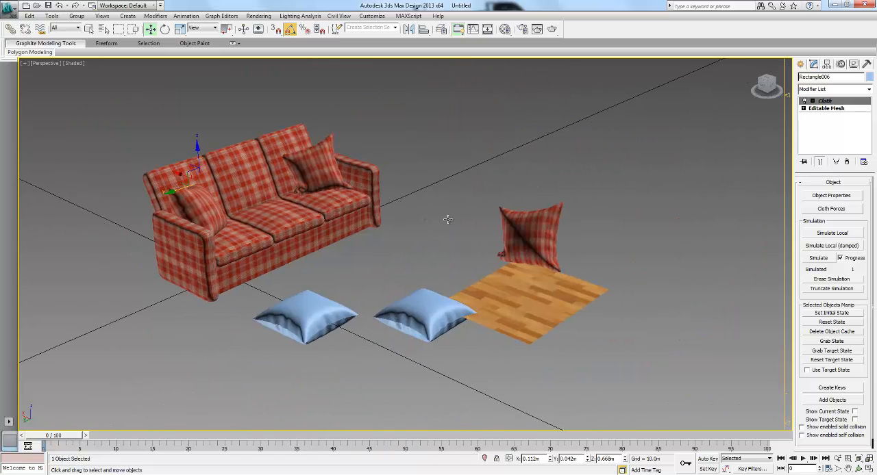
{"action": "left_click", "coordinate": [451, 209]}
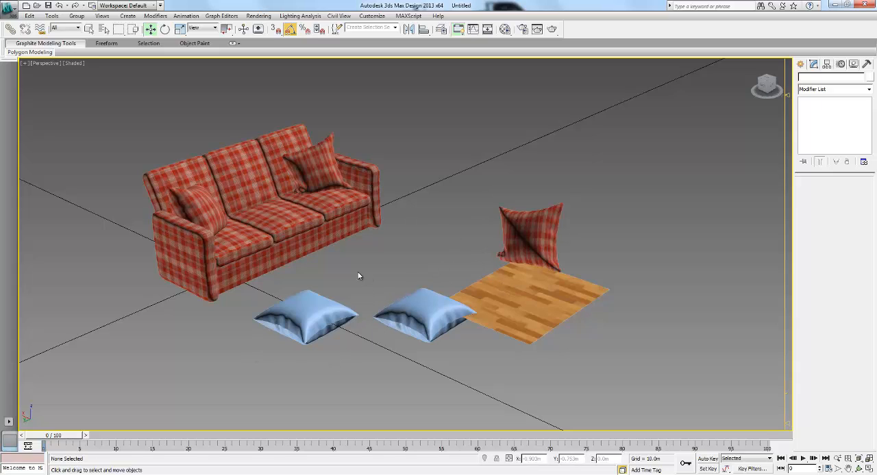
- Clone the middle seat cushion and its backrest as a copy placed in the open space beside the sofa
{"action": "left_click", "coordinate": [251, 201]}
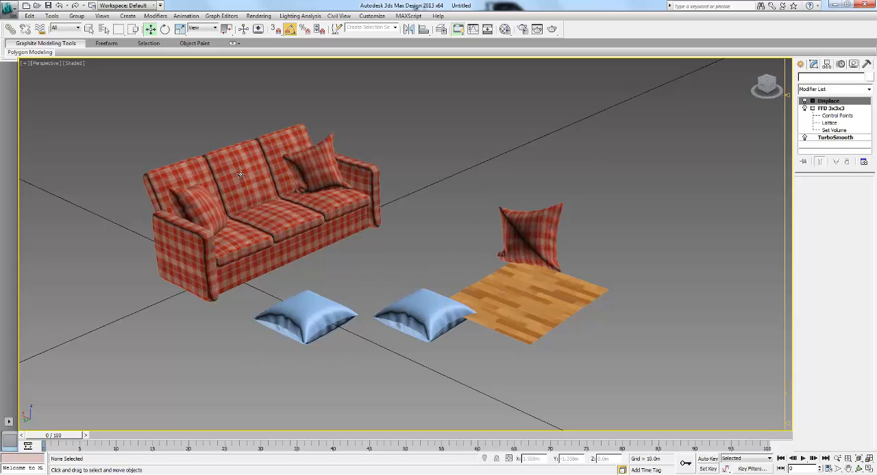
{"action": "left_click", "coordinate": [276, 214], "text": "ctrl"}
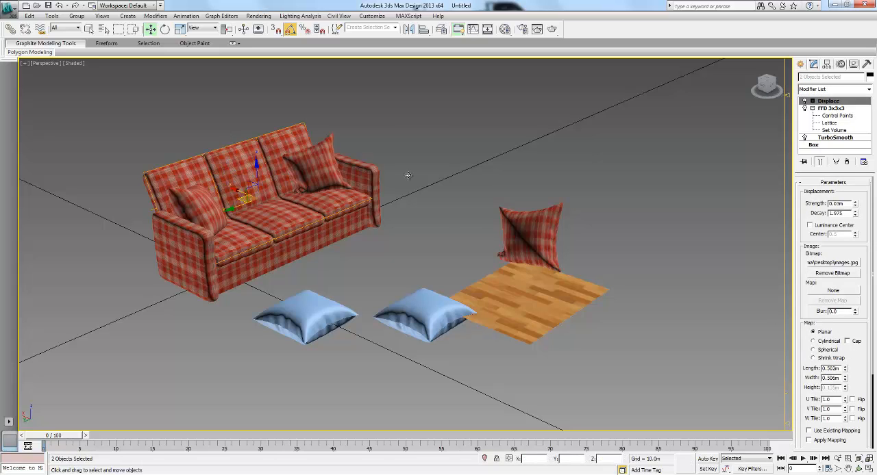
{"action": "left_click_drag", "start_coordinate": [244, 198], "coordinate": [424, 168], "text": "shift"}
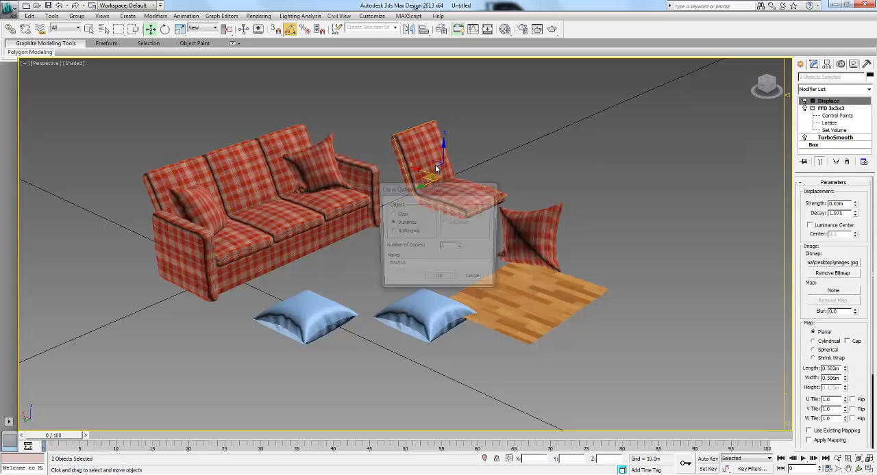
{"action": "left_click", "coordinate": [401, 214]}
{"action": "left_click", "coordinate": [438, 280]}
- Try rotating the copied seat and backrest about the vertical axis, and undo the rotation
{"action": "key", "text": "e"}
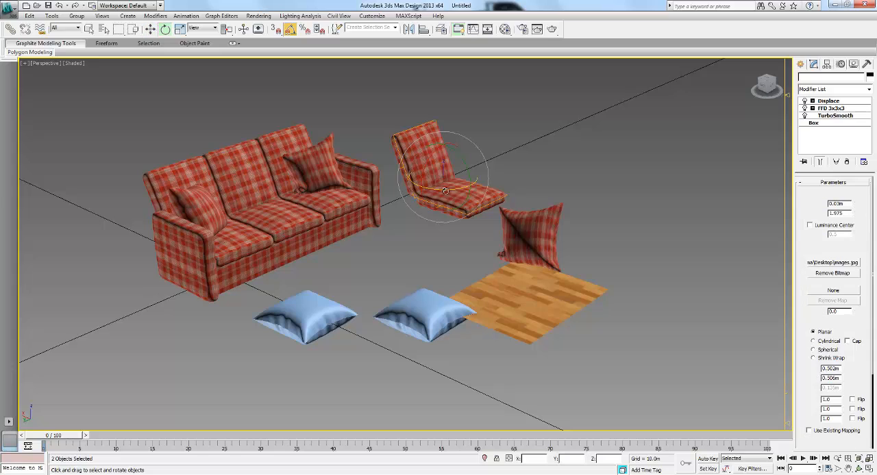
{"action": "mouse_move", "coordinate": [445, 191]}
{"action": "left_mouse_down"}
{"action": "mouse_move", "coordinate": [426, 207]}
{"action": "mouse_move", "coordinate": [452, 190]}
{"action": "left_mouse_up"}
{"action": "key", "text": "w"}
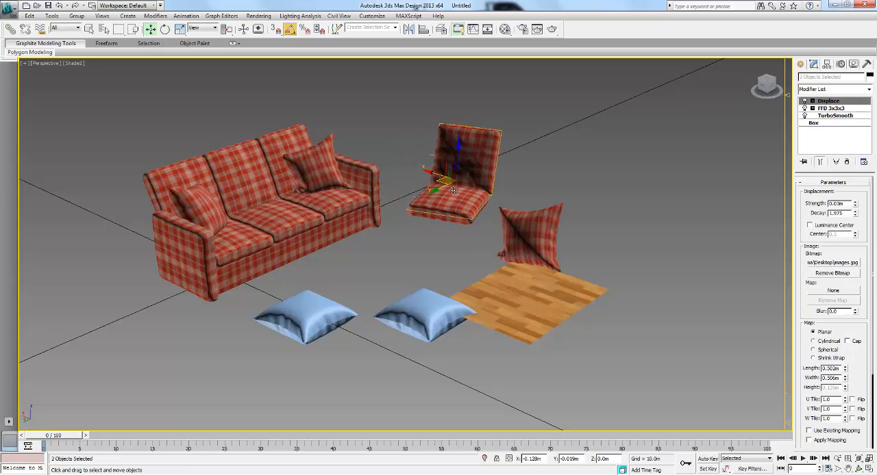
{"action": "middle_click_drag", "start_coordinate": [453, 189], "coordinate": [435, 200], "text": "alt"}
{"action": "key", "text": "ctrl+z"}
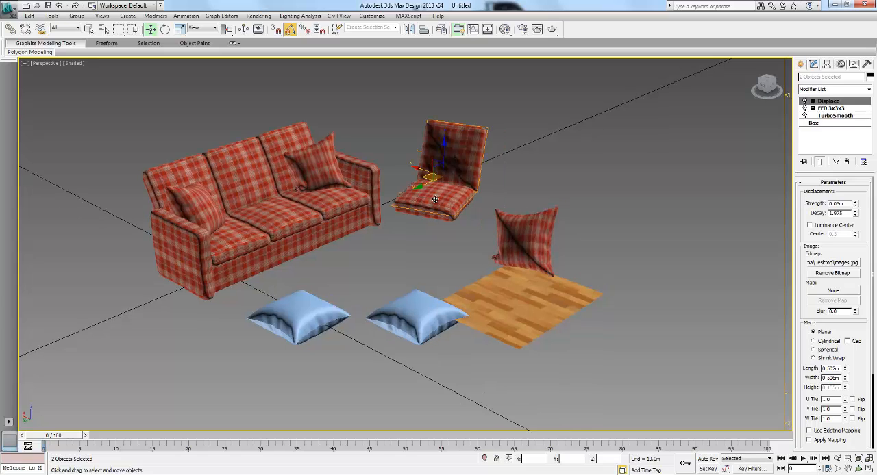
{"action": "key", "text": "ctrl+z"}
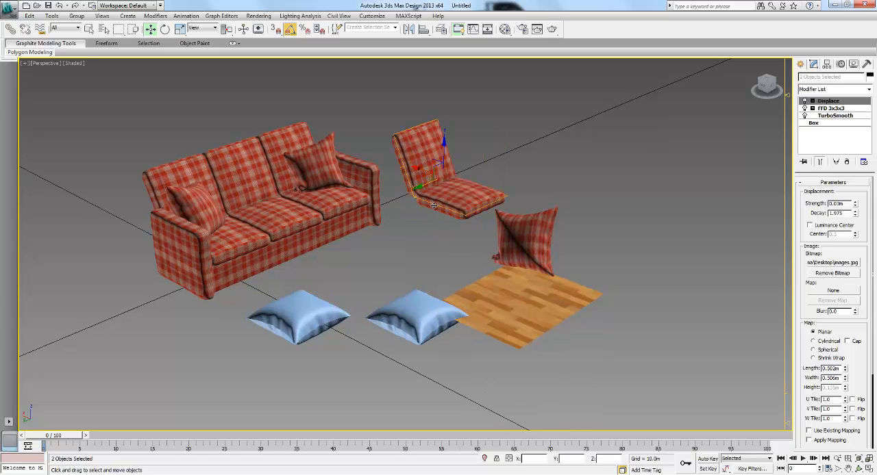
- Draw a two-point line about 0.615 m long in the Front view, from beneath the copied seat's front down to the floor behind it
{"action": "key", "text": "f"}
{"action": "middle_click_drag", "start_coordinate": [340, 267], "coordinate": [417, 230]}
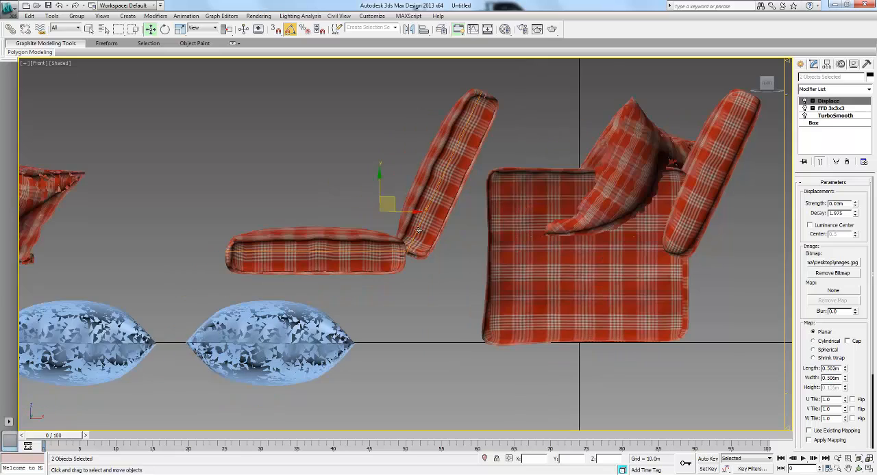
{"action": "left_click", "coordinate": [587, 161]}
{"action": "left_click", "coordinate": [804, 64]}
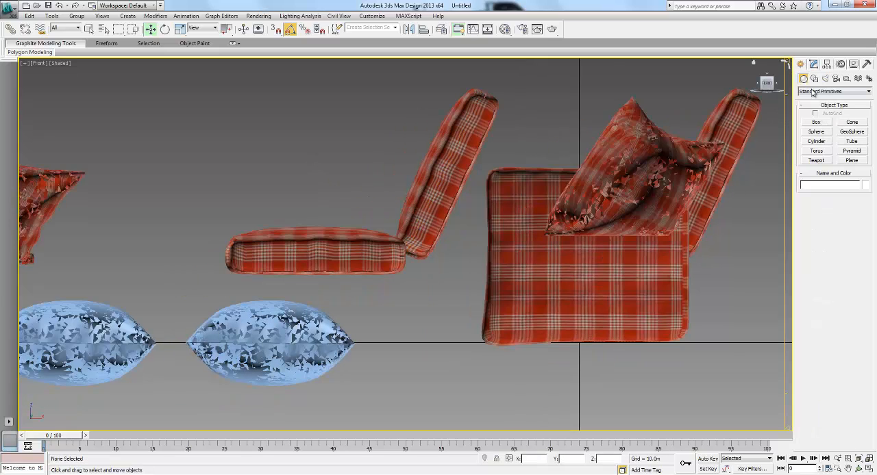
{"action": "left_click", "coordinate": [816, 78]}
{"action": "left_click", "coordinate": [816, 129]}
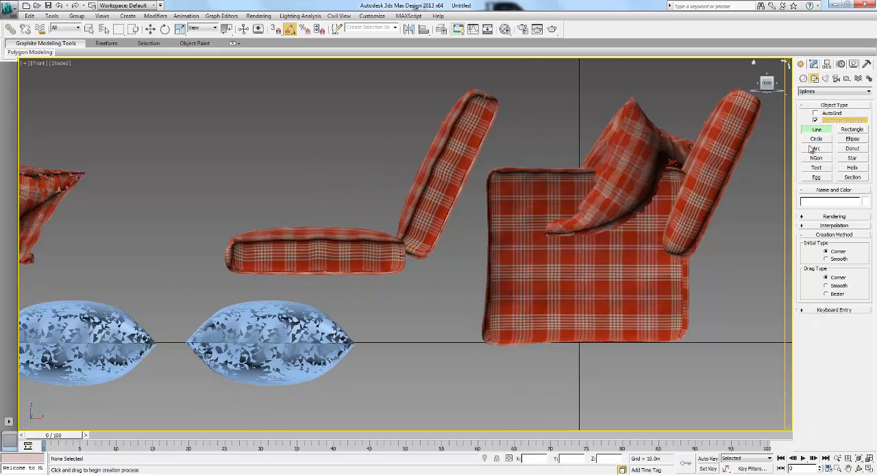
{"action": "left_click", "coordinate": [254, 275]}
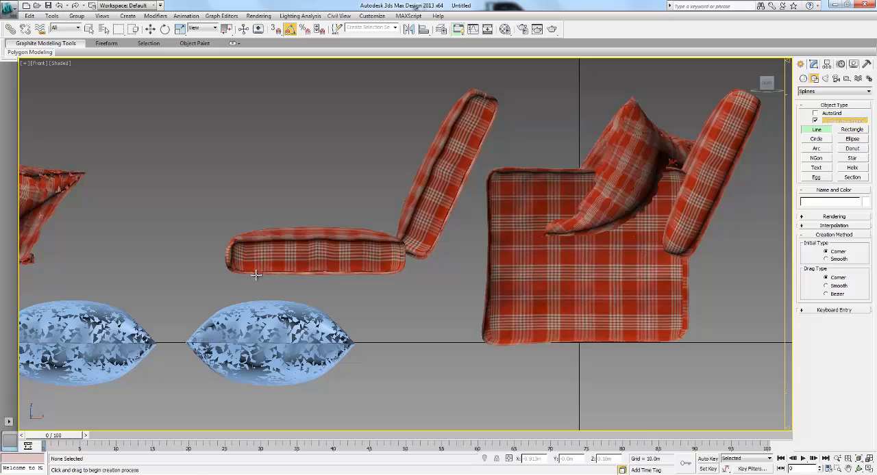
{"action": "left_click", "coordinate": [460, 340]}
{"action": "right_click", "coordinate": [426, 304]}
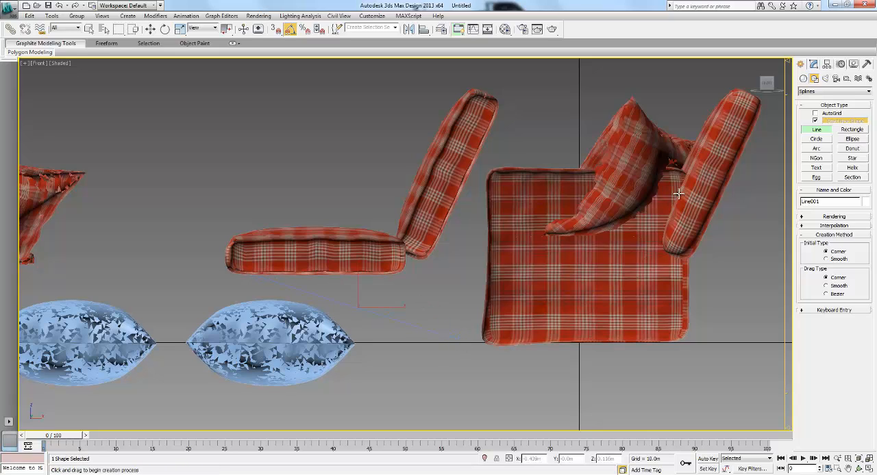
- Convert both line vertices to Bezier Corner, bend the line into a gentle curve, and set its interpolation steps to 12
{"action": "left_click", "coordinate": [814, 64]}
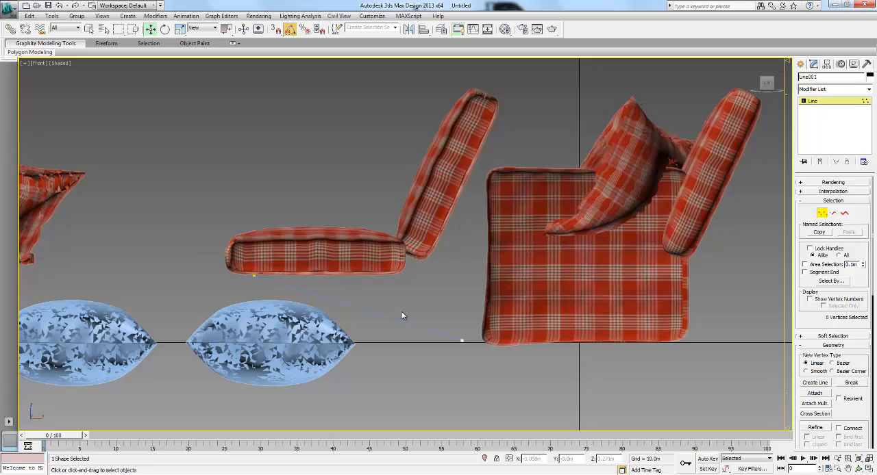
{"action": "left_click_drag", "start_coordinate": [479, 354], "coordinate": [198, 242]}
{"action": "right_click", "coordinate": [363, 289]}
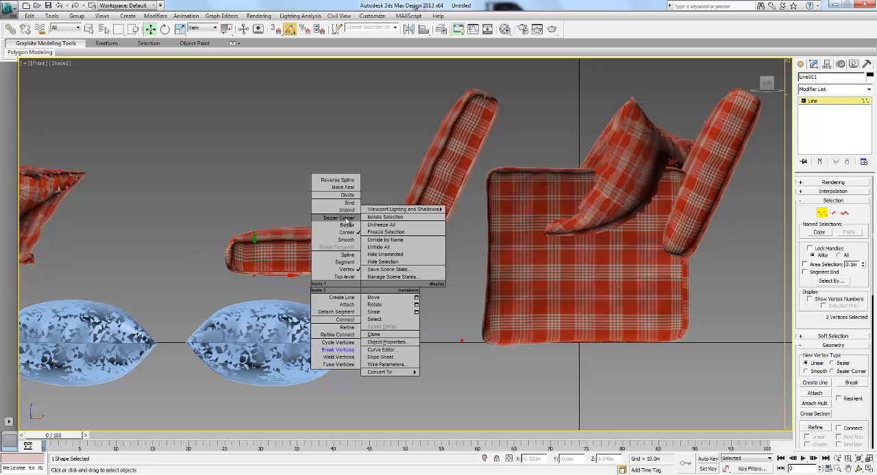
{"action": "left_click", "coordinate": [345, 217]}
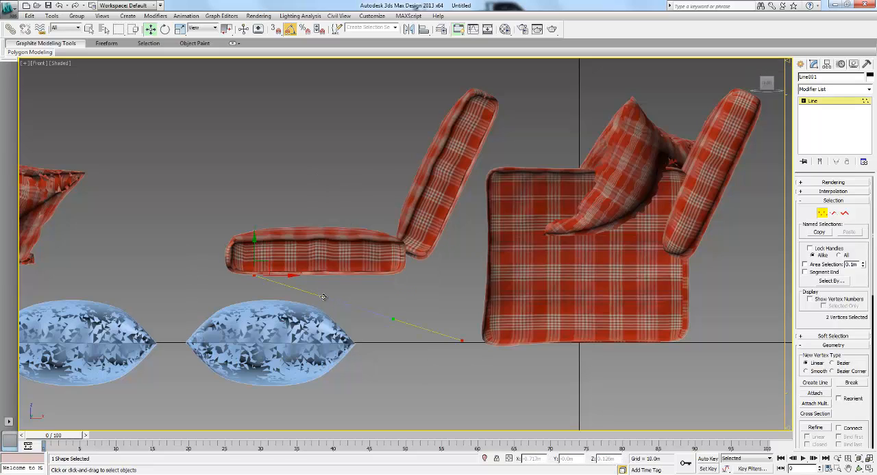
{"action": "left_click_drag", "start_coordinate": [355, 283], "coordinate": [342, 268]}
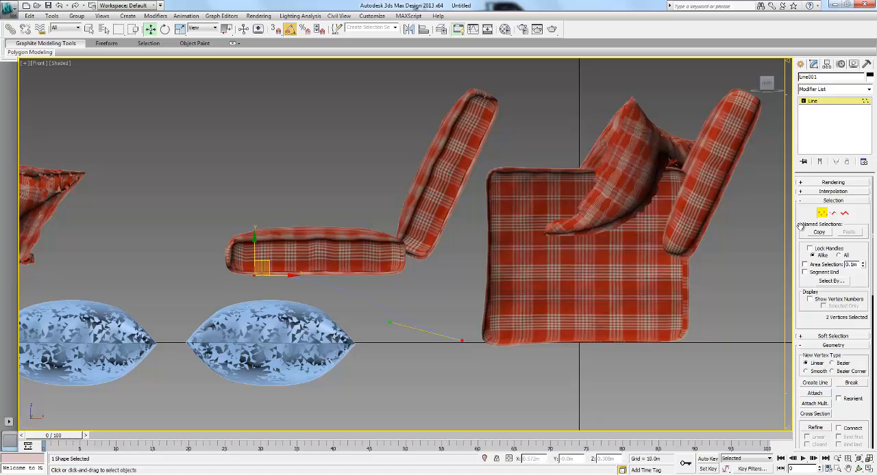
{"action": "left_click", "coordinate": [822, 213]}
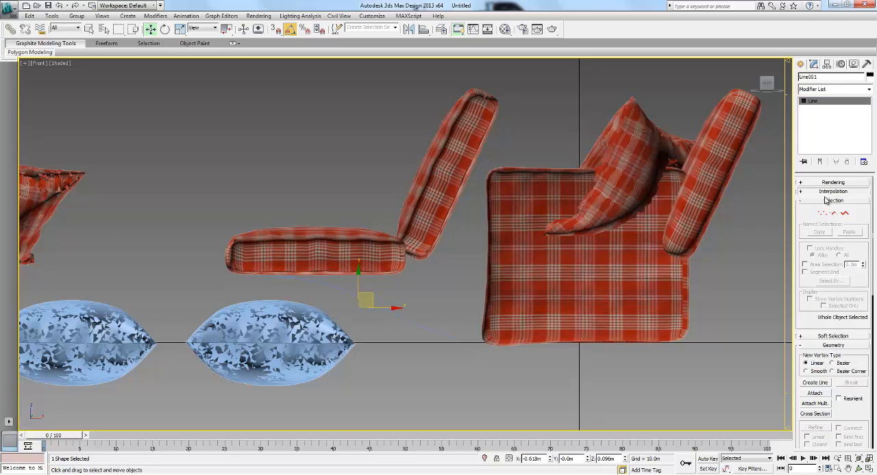
{"action": "left_click", "coordinate": [811, 191]}
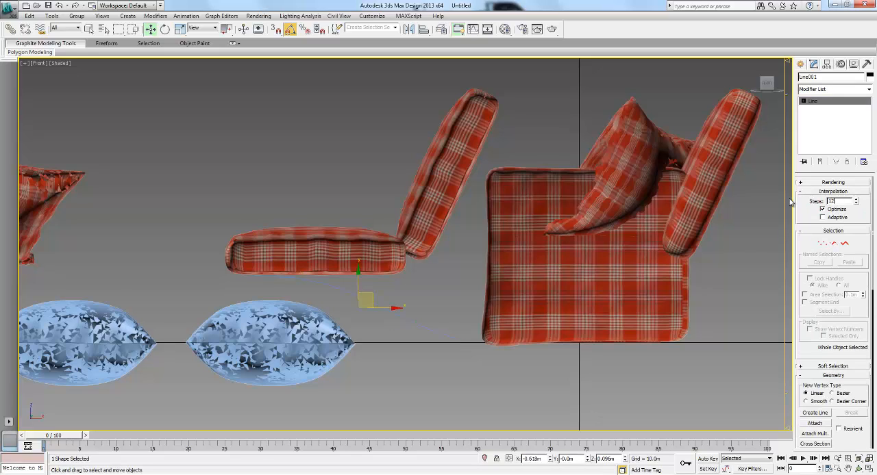
- Apply a Sweep modifier to the curved line with the built-in Cylinder section
{"action": "left_click", "coordinate": [825, 92]}
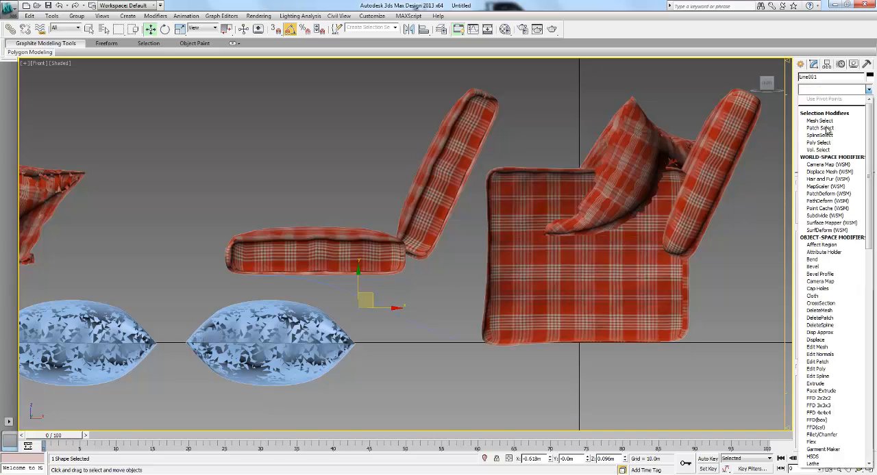
{"action": "scroll", "coordinate": [829, 131], "scroll_direction": "down", "scroll_amount": 20}
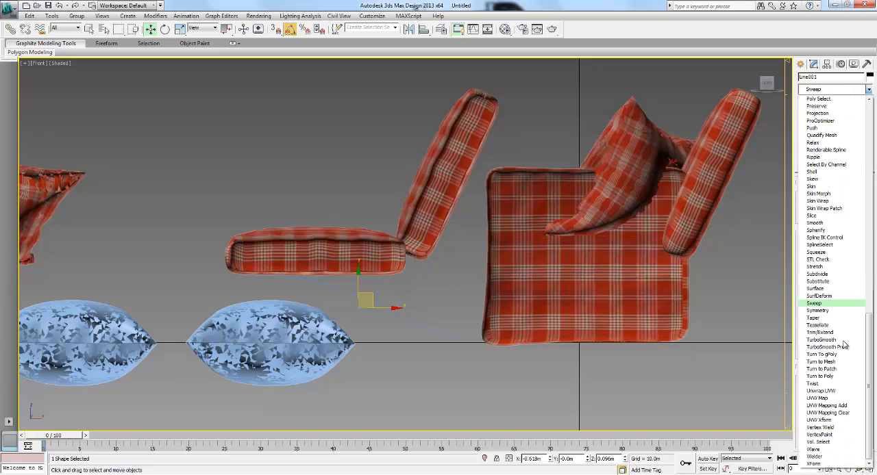
{"action": "left_click", "coordinate": [832, 303]}
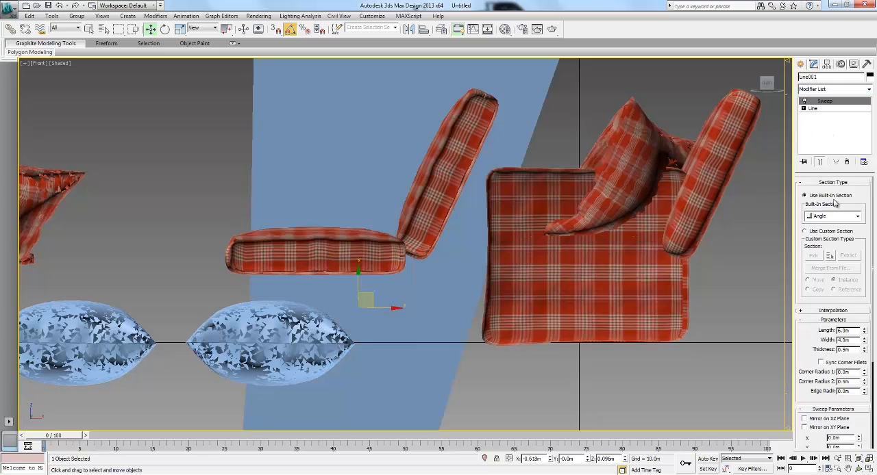
{"action": "left_click", "coordinate": [830, 218]}
{"action": "left_click", "coordinate": [829, 250]}
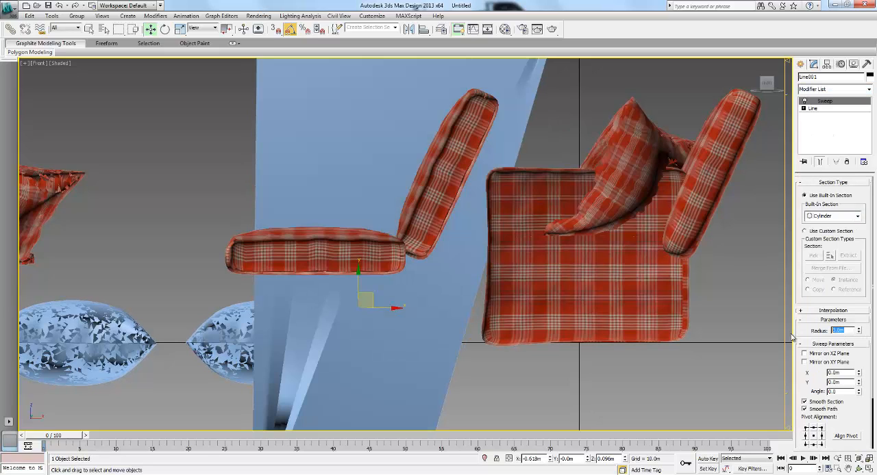
- Try Sweep cylinder radii of 0.03 m and 0.02 m, and set the radius to 0.015 m
{"action": "type", "text": ".03"}
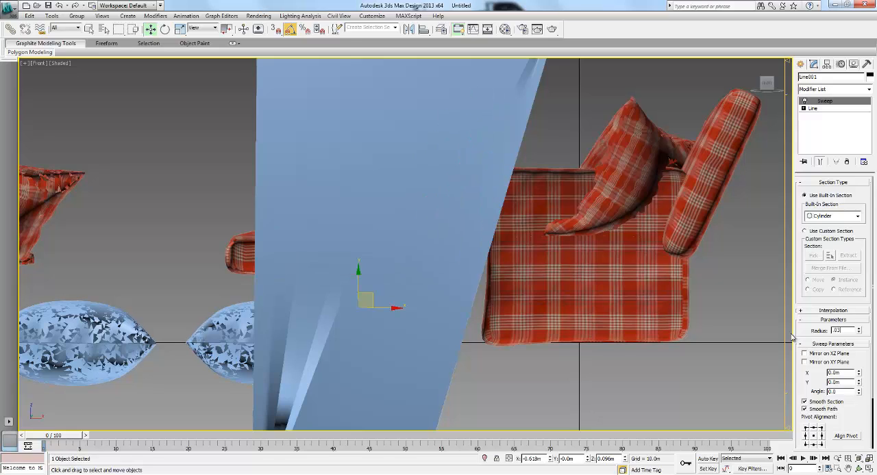
{"action": "key", "text": "Return"}
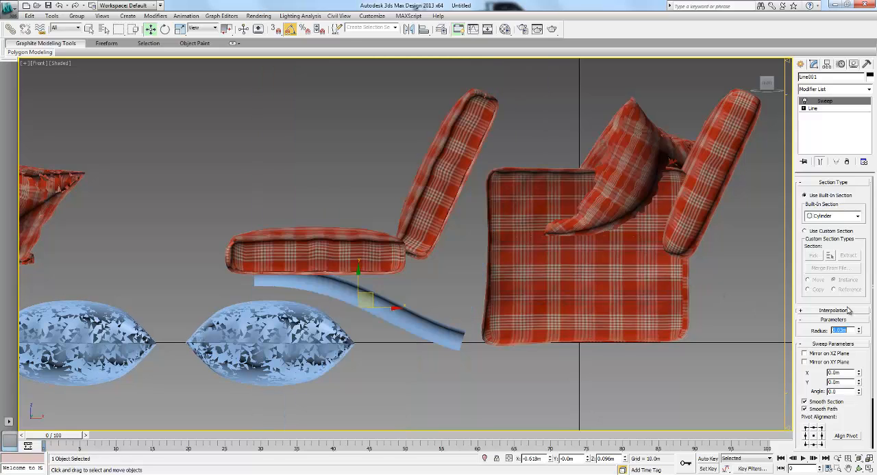
{"action": "type", "text": ".02"}
{"action": "key", "text": "Return"}
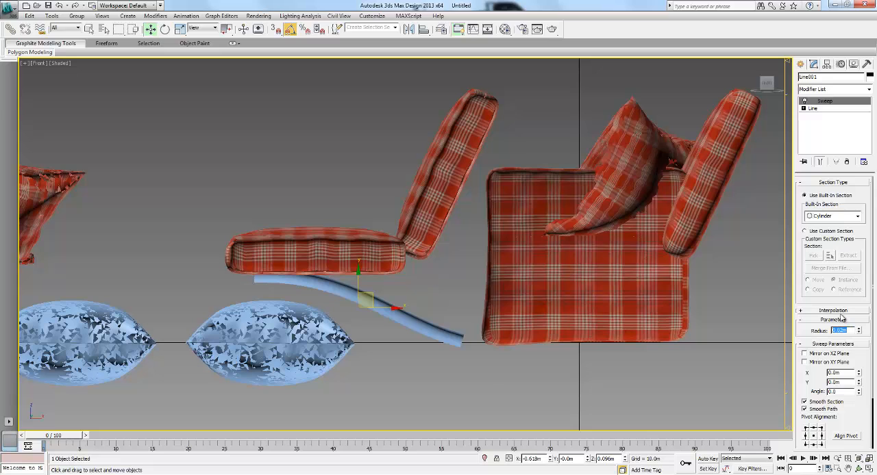
{"action": "type", "text": ".015"}
{"action": "key", "text": "Return"}
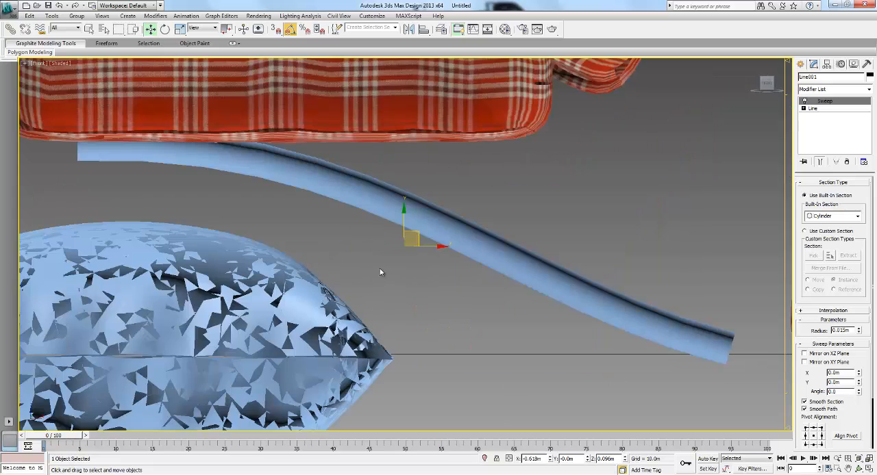
- Mirror the swept leg across the Y axis as a copy with 0.0 m offset, forming a crossed pair
{"action": "scroll", "coordinate": [380, 272], "scroll_direction": "down", "scroll_amount": 8}
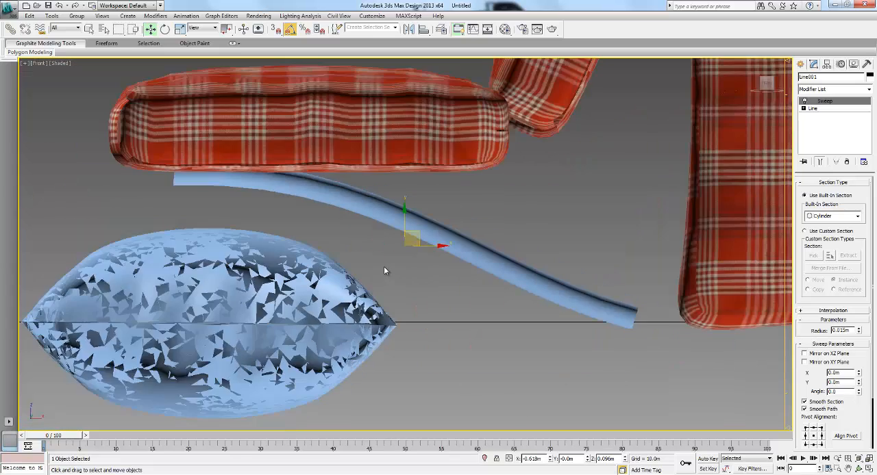
{"action": "scroll", "coordinate": [407, 247], "scroll_direction": "down", "scroll_amount": 3}
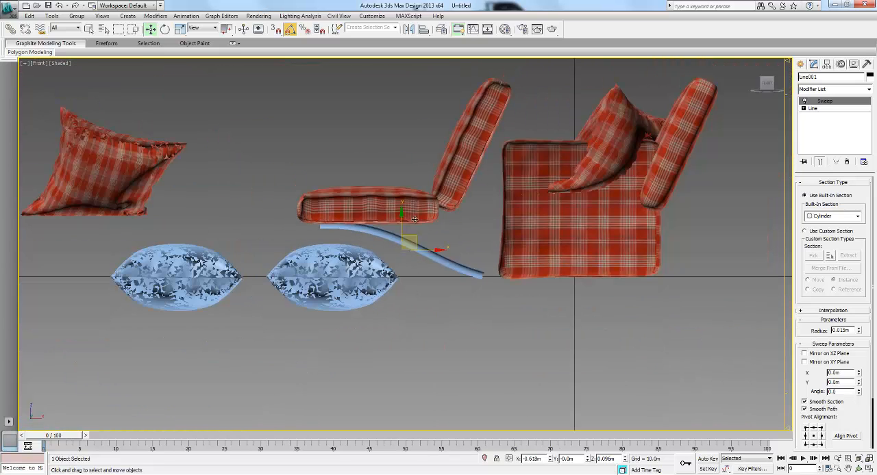
{"action": "left_click", "coordinate": [409, 29]}
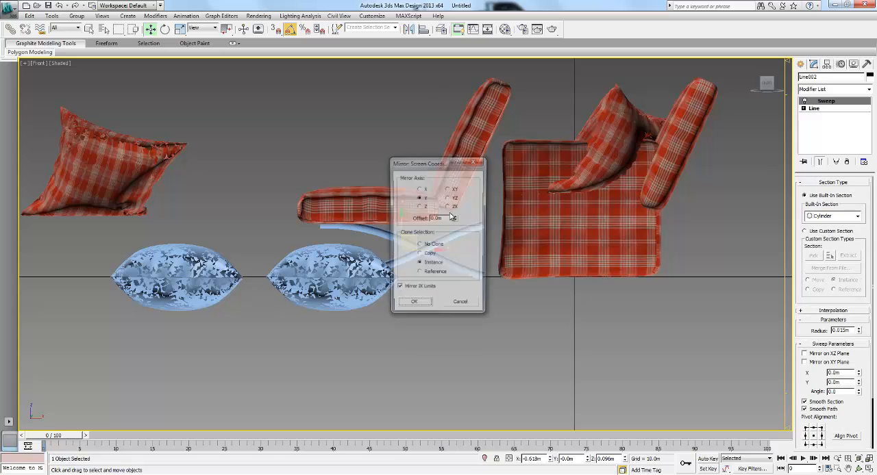
{"action": "left_click_drag", "start_coordinate": [424, 157], "coordinate": [551, 136]}
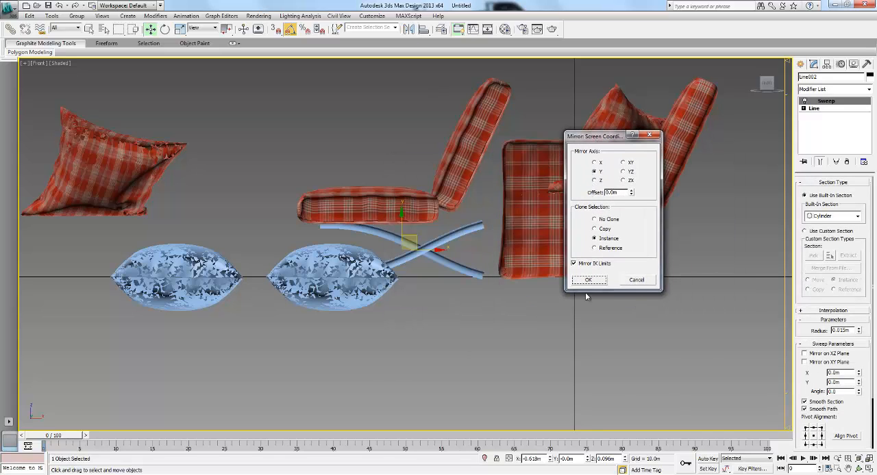
{"action": "left_click", "coordinate": [595, 229]}
{"action": "left_click", "coordinate": [587, 281]}
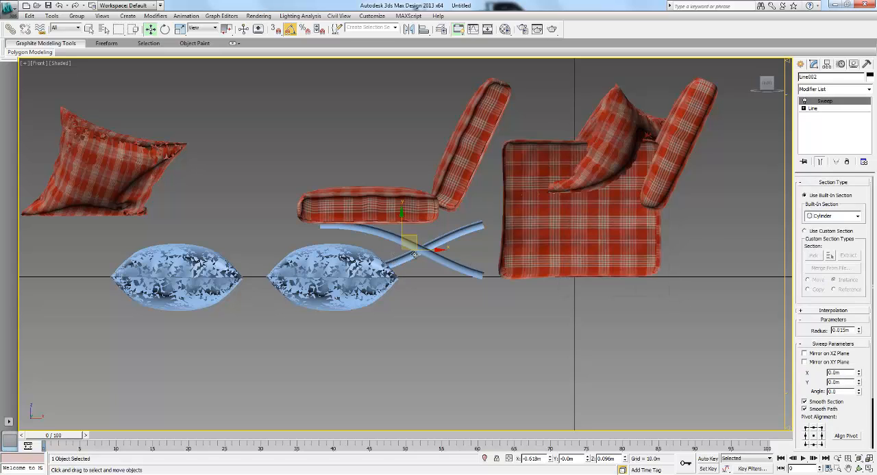
{"action": "key", "text": "F3"}
{"action": "key", "text": "F3"}
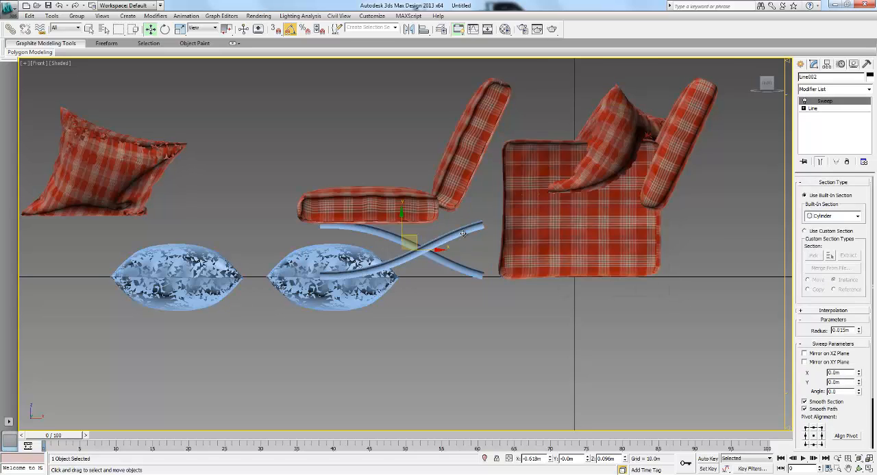
- Edit the mirrored leg's line at vertex level and refine it with a new vertex where the two legs cross
{"action": "left_click", "coordinate": [803, 109]}
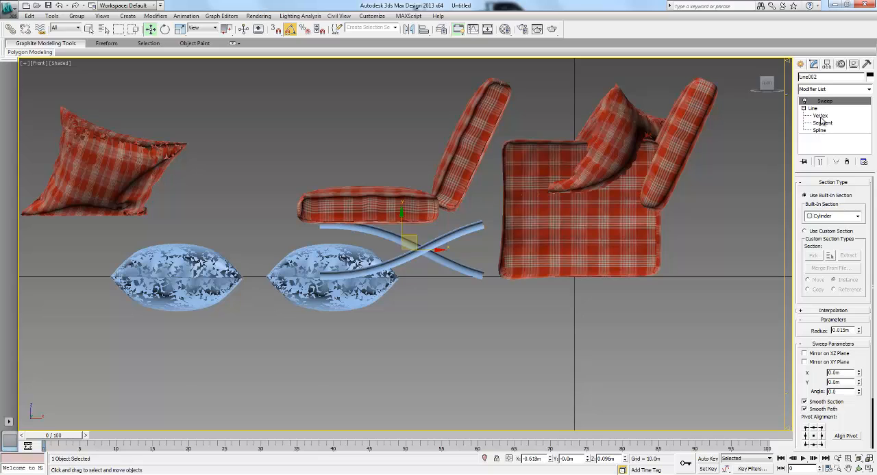
{"action": "key", "text": "1"}
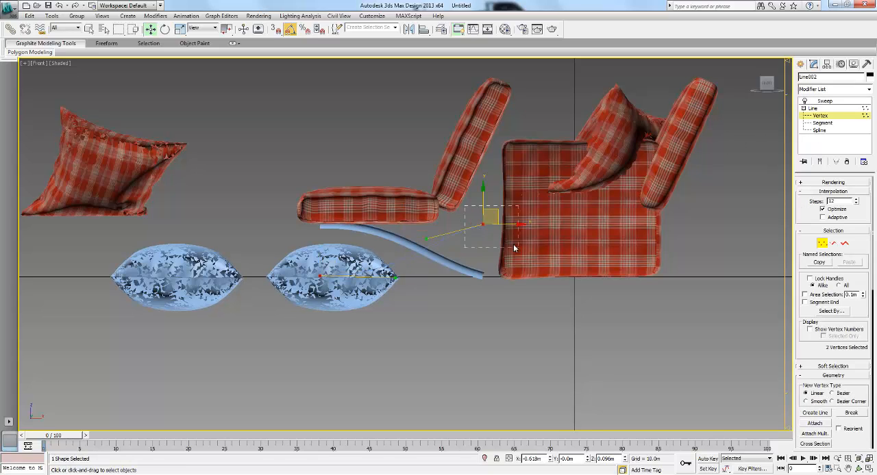
{"action": "left_click_drag", "start_coordinate": [513, 244], "coordinate": [513, 243]}
{"action": "right_click", "coordinate": [437, 229]}
{"action": "left_click", "coordinate": [421, 260]}
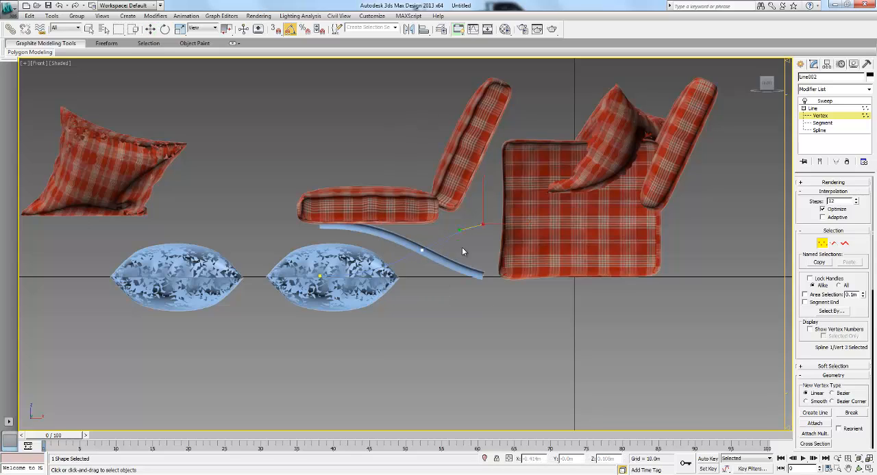
- Move the mirrored leg's end vertex up behind the backrest, reshape its curve with the vertex handles, and finish vertex editing
{"action": "key", "text": "w"}
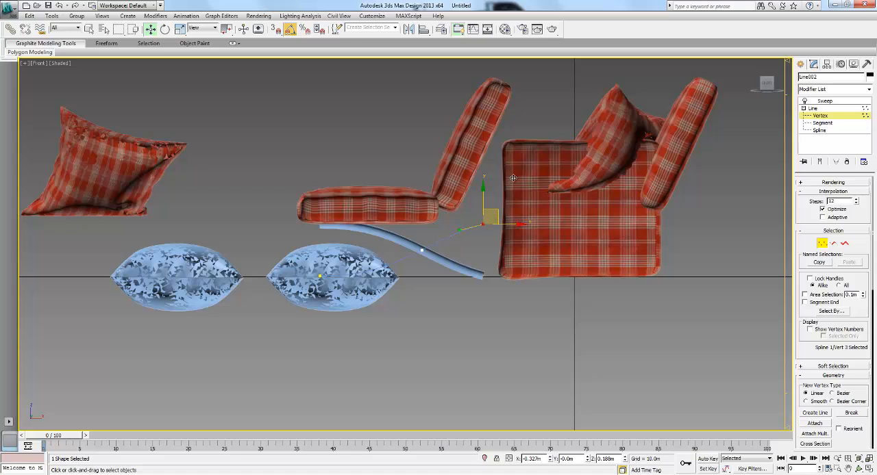
{"action": "left_click_drag", "start_coordinate": [517, 107], "coordinate": [517, 107]}
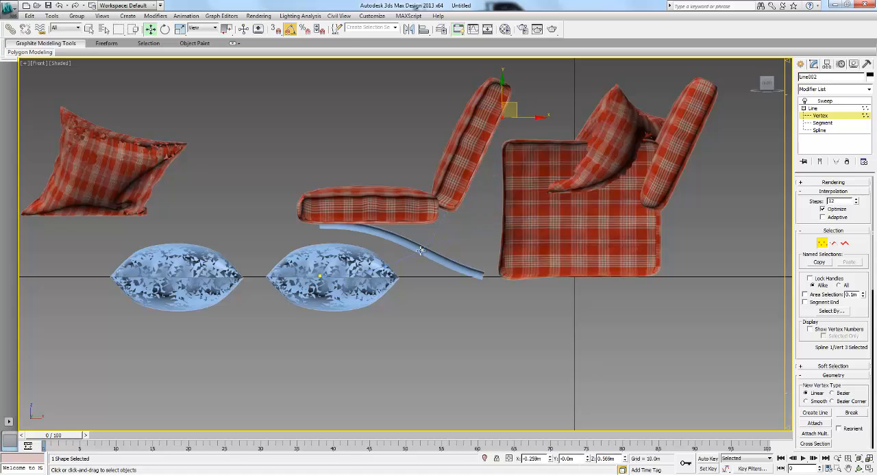
{"action": "left_click", "coordinate": [422, 250], "text": "ctrl"}
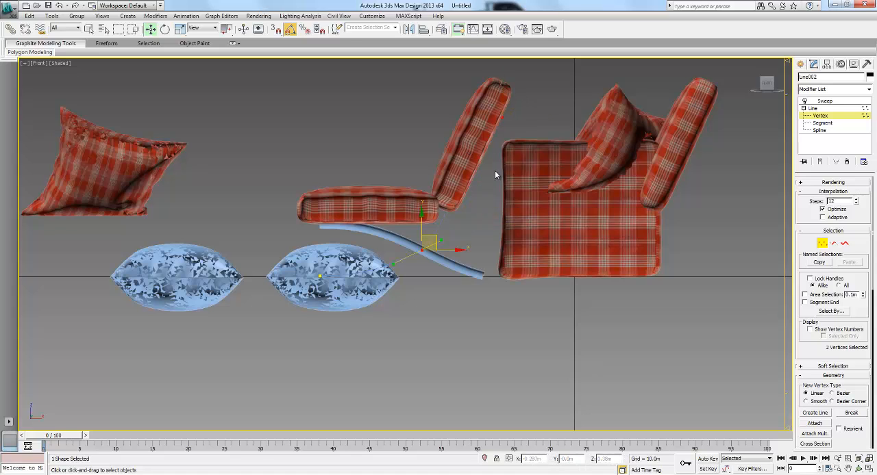
{"action": "key", "text": "F3"}
{"action": "left_click_drag", "start_coordinate": [484, 155], "coordinate": [500, 195]}
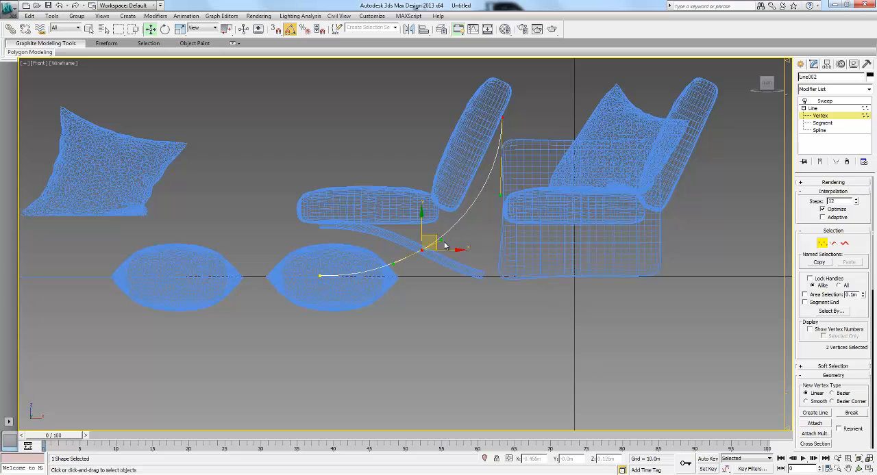
{"action": "left_click", "coordinate": [471, 240]}
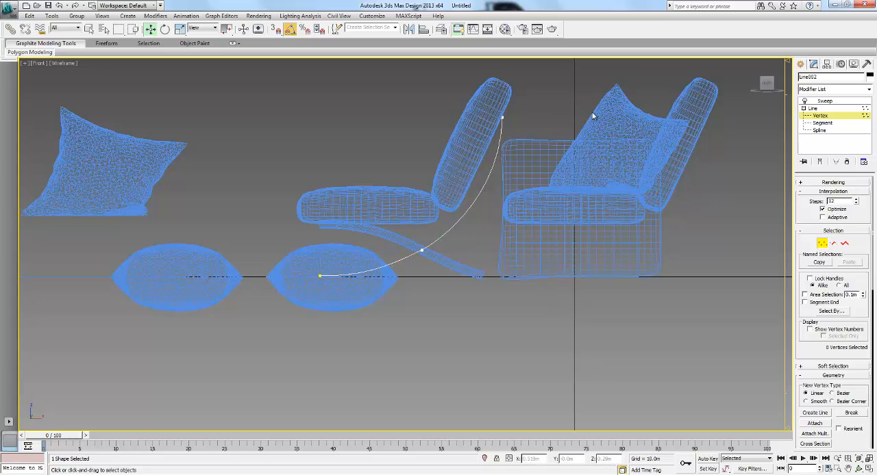
{"action": "left_click", "coordinate": [824, 243]}
{"action": "key", "text": "F3"}
{"action": "left_click", "coordinate": [474, 239]}
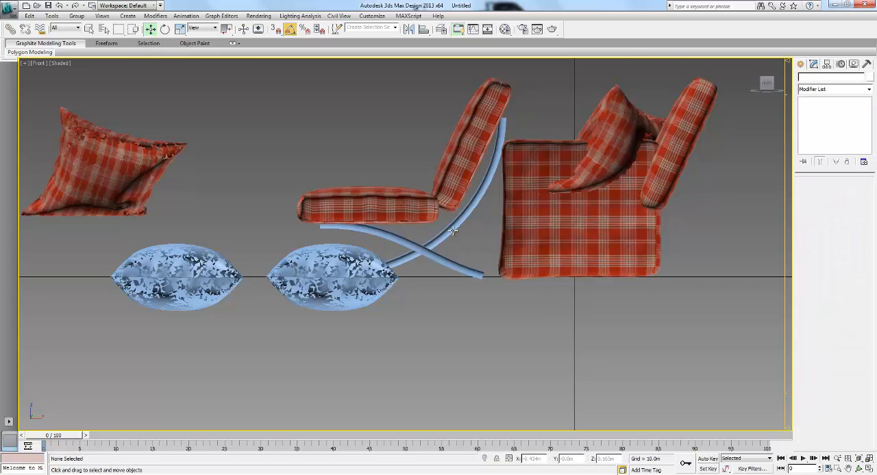
- Select both crossed legs and move them along the Y axis to sit beneath one side of the chair
{"action": "left_click", "coordinate": [434, 237]}
{"action": "left_click", "coordinate": [383, 227], "text": "ctrl"}
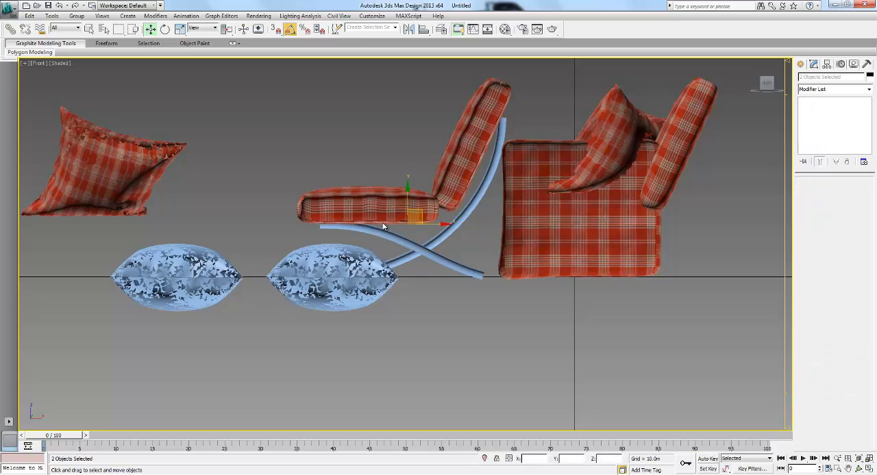
{"action": "key", "text": "p"}
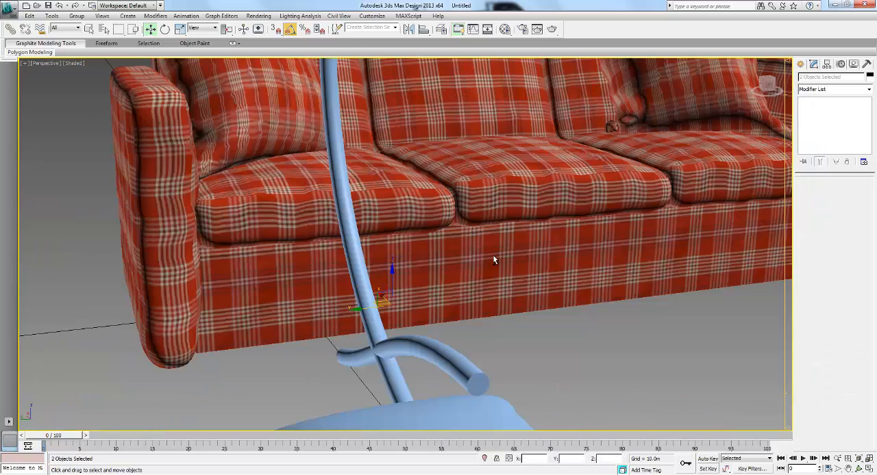
{"action": "scroll", "coordinate": [491, 255], "scroll_direction": "down", "scroll_amount": 5}
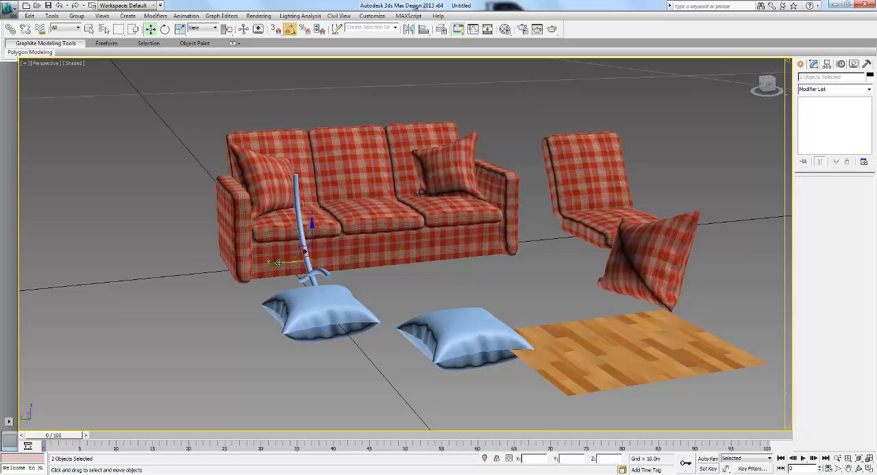
{"action": "left_click_drag", "start_coordinate": [455, 257], "coordinate": [553, 252]}
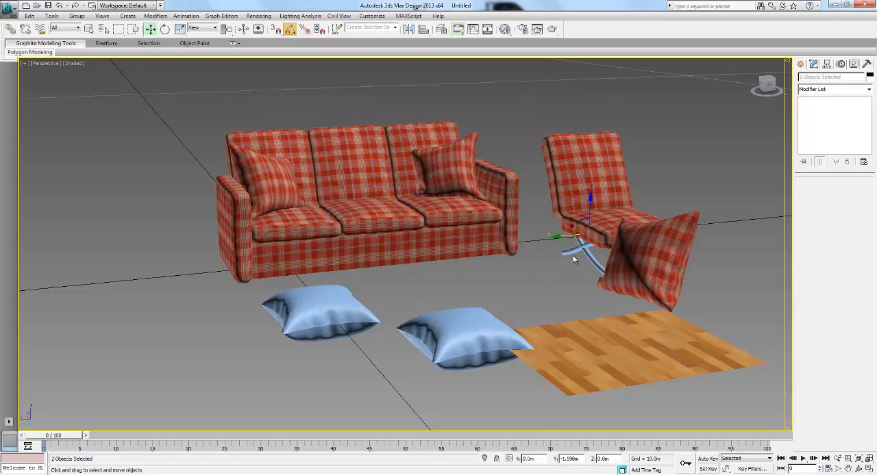
{"action": "key", "text": "z"}
{"action": "middle_click_drag", "start_coordinate": [598, 252], "coordinate": [522, 230], "text": "alt"}
{"action": "scroll", "coordinate": [514, 243], "scroll_direction": "down", "scroll_amount": 4}
- Clone the crossed leg pair as an instance to the opposite side of the chair in the Left view
{"action": "key", "text": "l"}
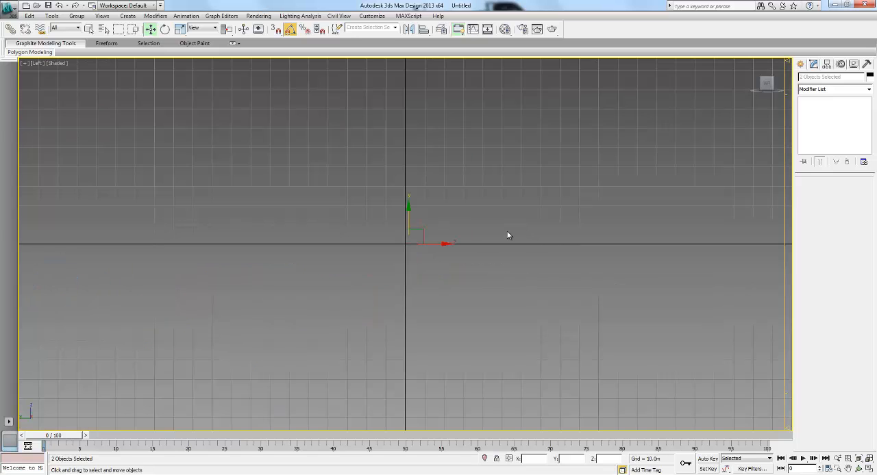
{"action": "key", "text": "z"}
{"action": "scroll", "coordinate": [449, 254], "scroll_direction": "down", "scroll_amount": 6}
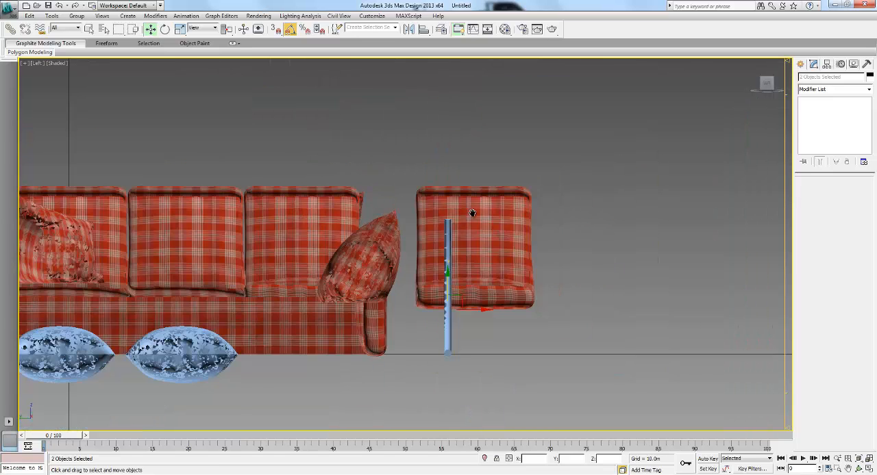
{"action": "scroll", "coordinate": [452, 293], "scroll_direction": "up", "scroll_amount": 2}
{"action": "mouse_move", "coordinate": [458, 284]}
{"action": "left_mouse_down"}
{"action": "mouse_move", "coordinate": [430, 290]}
{"action": "mouse_move", "coordinate": [553, 290]}
{"action": "left_mouse_up"}
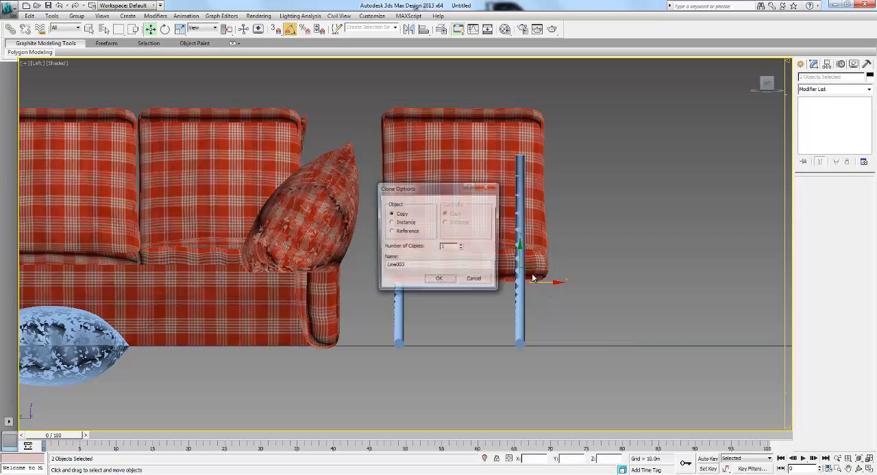
{"action": "left_click", "coordinate": [403, 224]}
{"action": "left_click", "coordinate": [439, 281]}
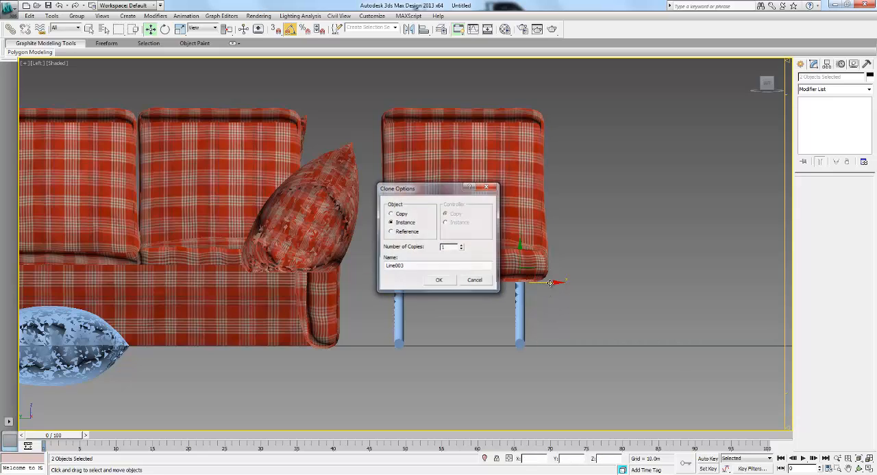
- Examine the chair and its two crossed leg pairs from several angles in the perspective view
{"action": "key", "text": "p"}
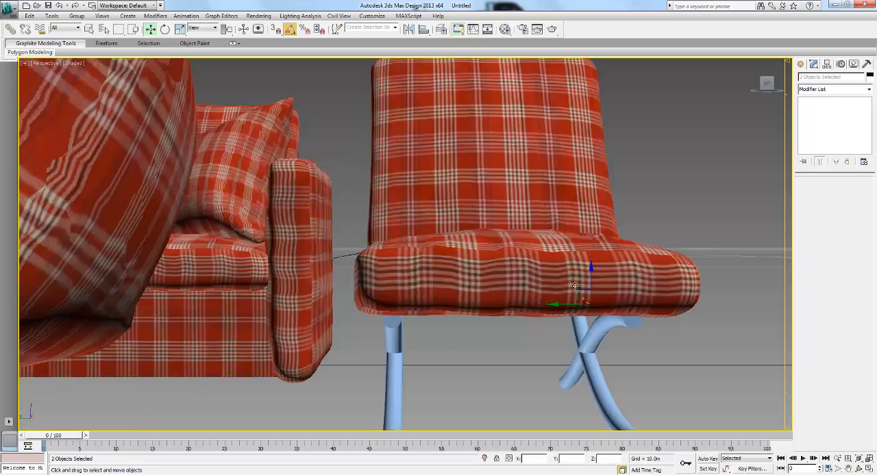
{"action": "mouse_move", "coordinate": [580, 288]}
{"action": "middle_mouse_down", "text": "alt"}
{"action": "mouse_move", "coordinate": [526, 260]}
{"action": "mouse_move", "coordinate": [435, 272]}
{"action": "mouse_move", "coordinate": [554, 289]}
{"action": "mouse_move", "coordinate": [486, 290]}
{"action": "mouse_move", "coordinate": [585, 304]}
{"action": "middle_mouse_up", "text": "alt"}
{"action": "scroll", "coordinate": [435, 272], "scroll_direction": "down", "scroll_amount": 4}
{"action": "scroll", "coordinate": [575, 300], "scroll_direction": "down", "scroll_amount": 5}
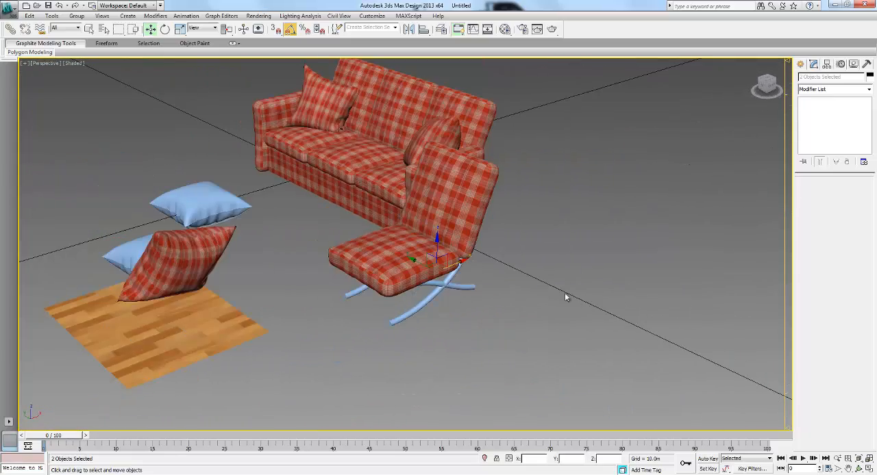
{"action": "left_click", "coordinate": [525, 270]}
{"action": "middle_click_drag", "start_coordinate": [526, 271], "coordinate": [575, 285], "text": "alt"}
{"action": "middle_click_drag", "start_coordinate": [418, 281], "coordinate": [413, 199], "text": "alt"}
{"action": "scroll", "coordinate": [412, 198], "scroll_direction": "down", "scroll_amount": 3}
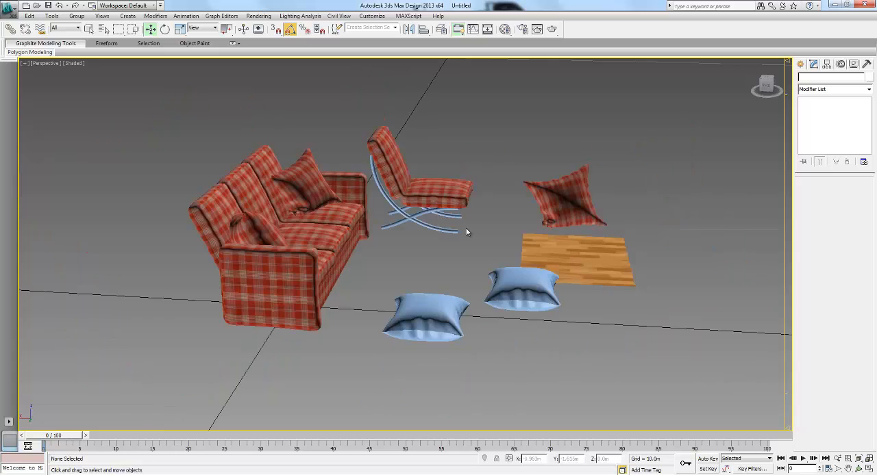
{"action": "middle_click_drag", "start_coordinate": [469, 231], "coordinate": [428, 252], "text": "alt"}
{"action": "scroll", "coordinate": [430, 253], "scroll_direction": "up", "scroll_amount": 6}
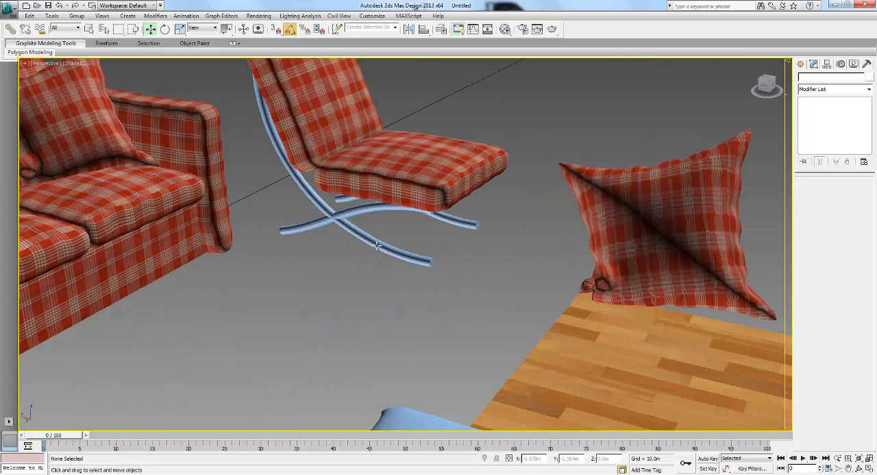
- Select the long leg running up the backrest and change its Sweep built-in section to Bar
{"action": "left_click", "coordinate": [376, 246]}
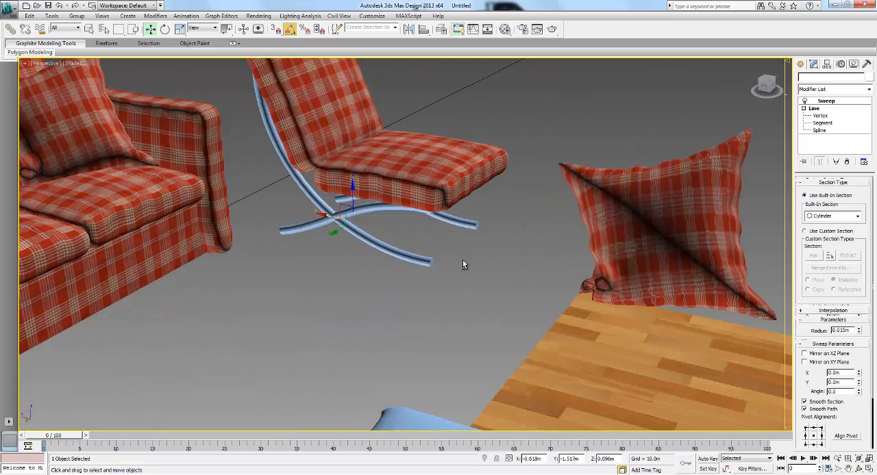
{"action": "middle_click_drag", "start_coordinate": [464, 264], "coordinate": [770, 228], "text": "alt"}
{"action": "middle_click_drag", "start_coordinate": [443, 210], "coordinate": [461, 241], "text": "alt"}
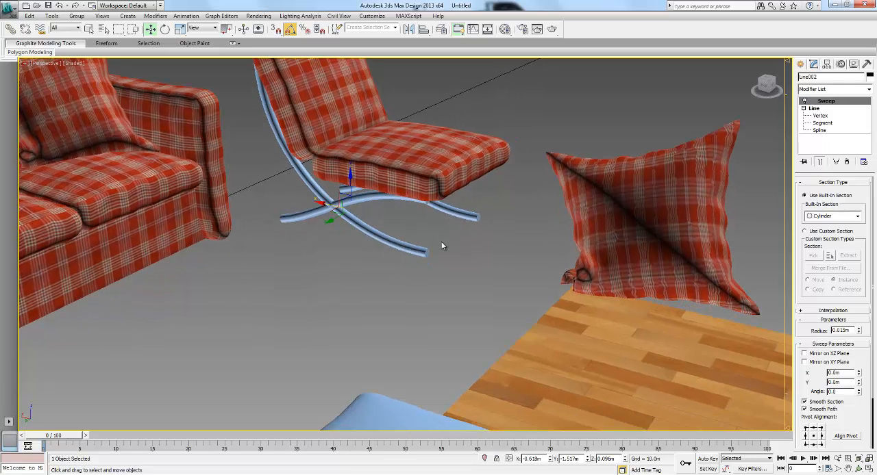
{"action": "left_click", "coordinate": [820, 218]}
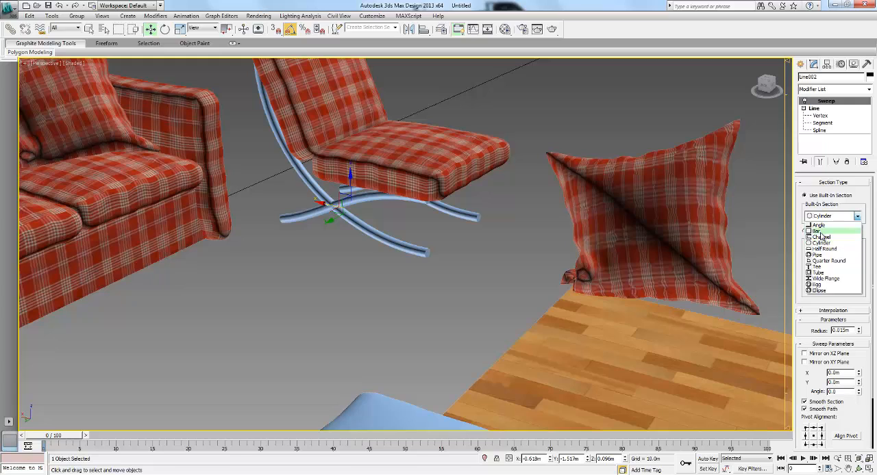
{"action": "left_click", "coordinate": [821, 233]}
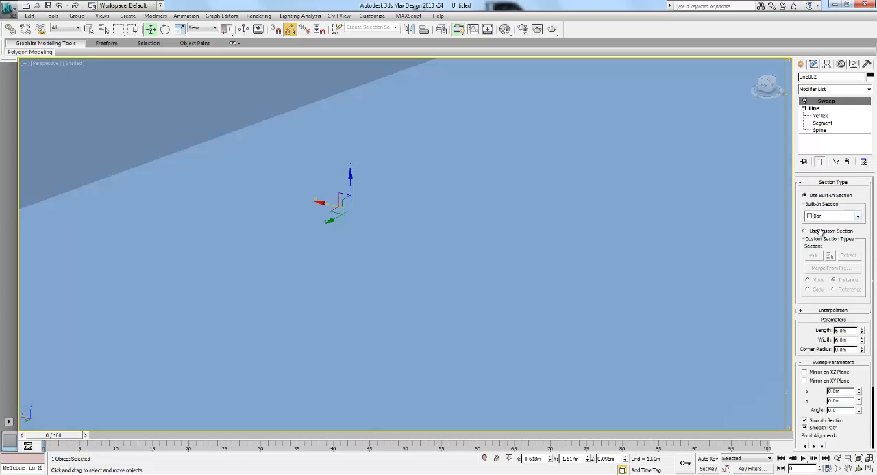
- Reset the Bar section's length and width to 0.0 m, and increase its length to form a narrow flat strip
{"action": "right_click", "coordinate": [861, 339]}
{"action": "right_click", "coordinate": [862, 331]}
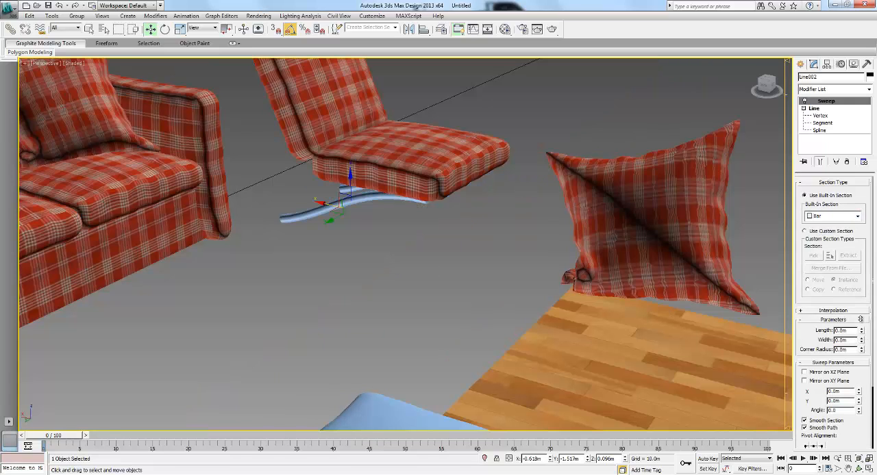
{"action": "left_click_drag", "start_coordinate": [860, 319], "coordinate": [857, 320]}
{"action": "left_click_drag", "start_coordinate": [796, 332], "coordinate": [788, 327]}
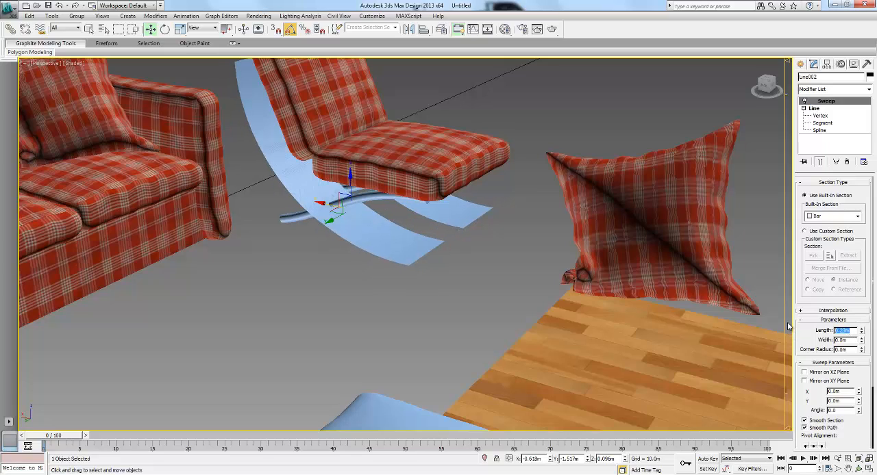
{"action": "key", "text": "Return"}
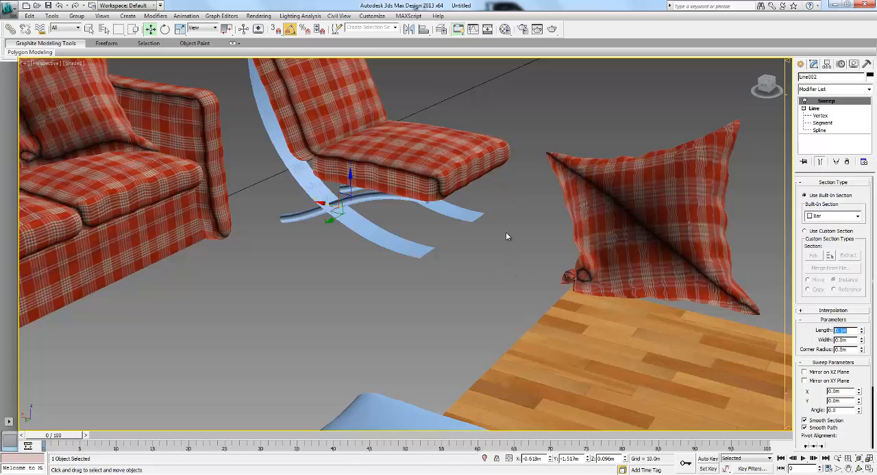
- Assign the material 22 - Default to the four selected chair legs in the Material Editor
{"action": "middle_click_drag", "start_coordinate": [507, 233], "coordinate": [353, 304]}
{"action": "left_click_drag", "start_coordinate": [280, 253], "coordinate": [283, 255]}
{"action": "left_click", "coordinate": [504, 29]}
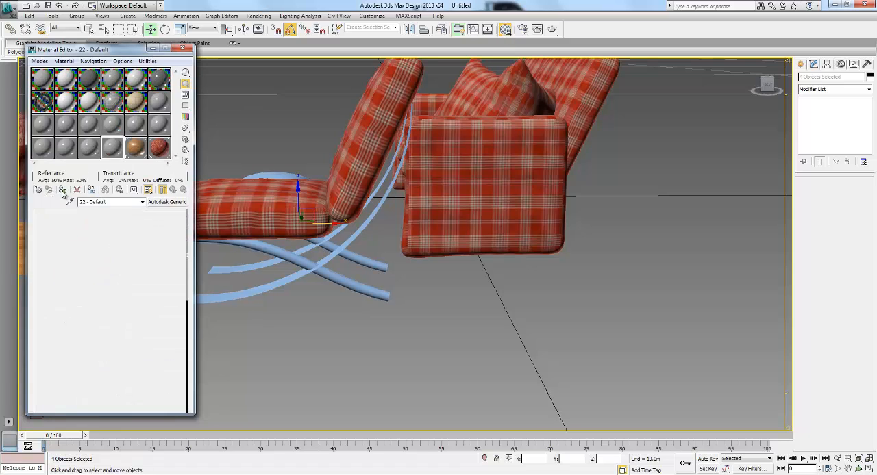
{"action": "left_click", "coordinate": [62, 191]}
- Replace the type of material 22 - Default with Chrome - Polished from the Autodesk Material Library's Metal category and close the Material Editor
{"action": "left_click", "coordinate": [168, 204]}
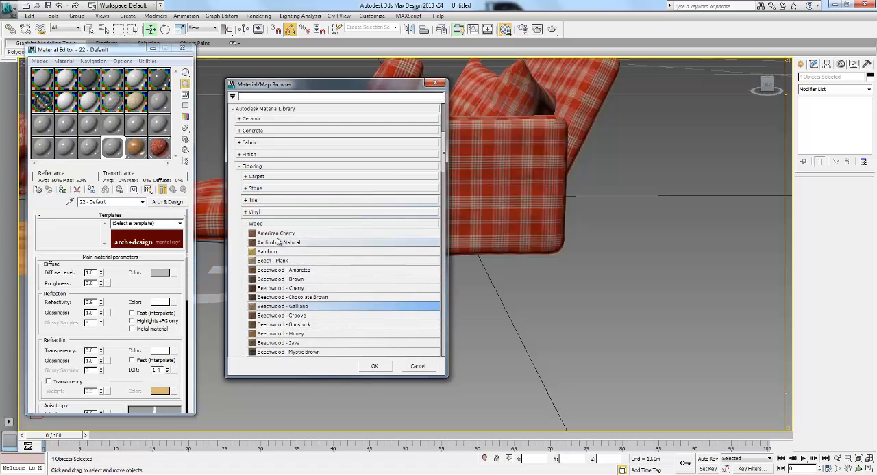
{"action": "left_click", "coordinate": [247, 223]}
{"action": "left_click", "coordinate": [241, 166]}
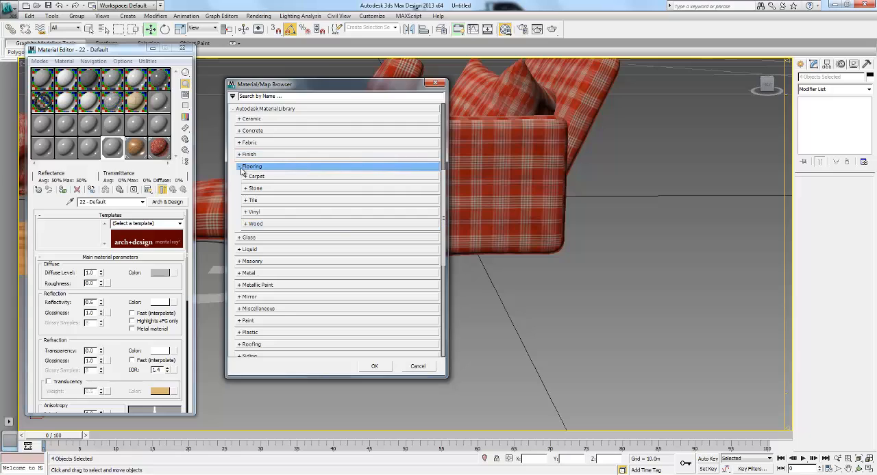
{"action": "scroll", "coordinate": [274, 295], "scroll_direction": "down", "scroll_amount": 1}
{"action": "scroll", "coordinate": [274, 296], "scroll_direction": "down", "scroll_amount": 4}
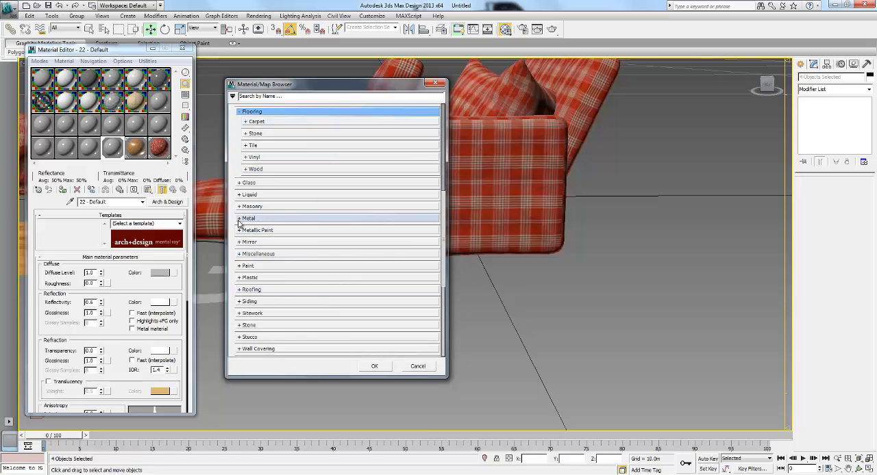
{"action": "left_click", "coordinate": [271, 219]}
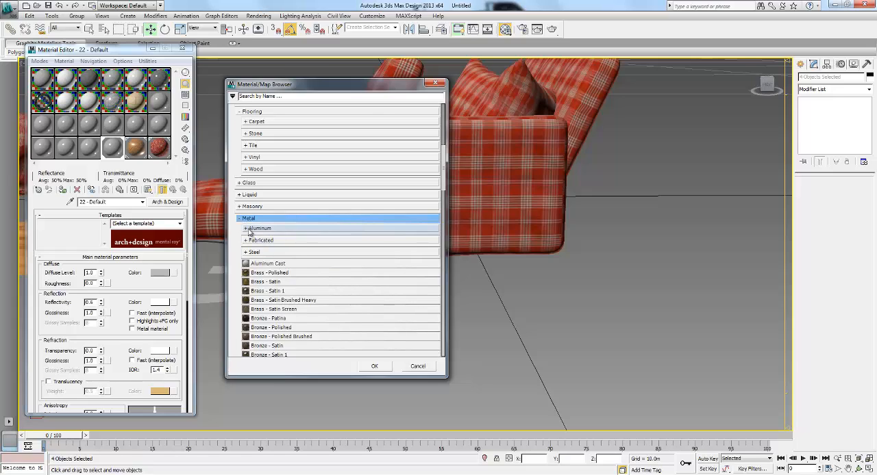
{"action": "left_click", "coordinate": [247, 229]}
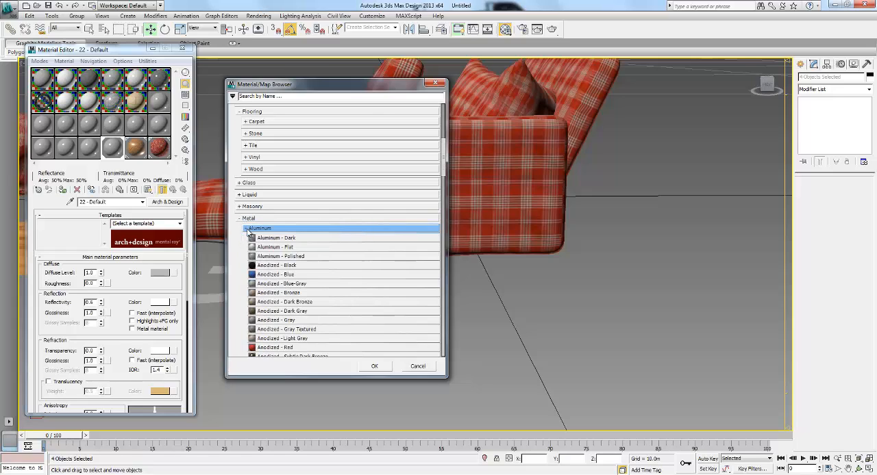
{"action": "scroll", "coordinate": [287, 267], "scroll_direction": "down", "scroll_amount": 2}
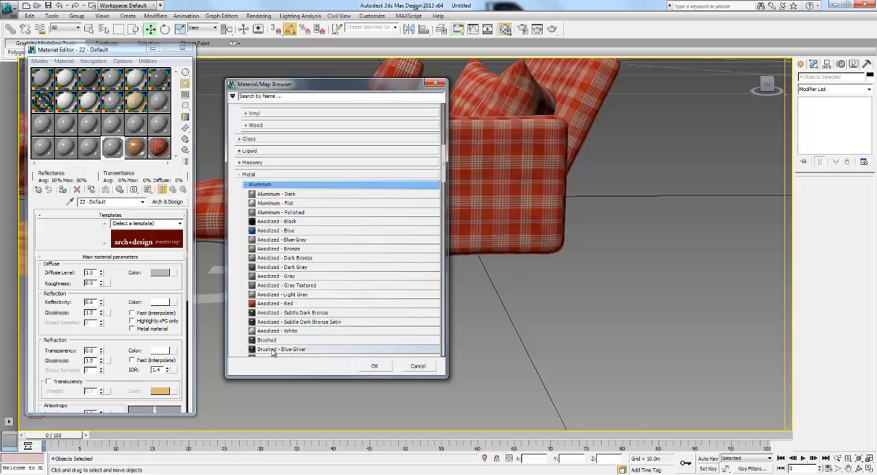
{"action": "scroll", "coordinate": [308, 343], "scroll_direction": "down", "scroll_amount": 1}
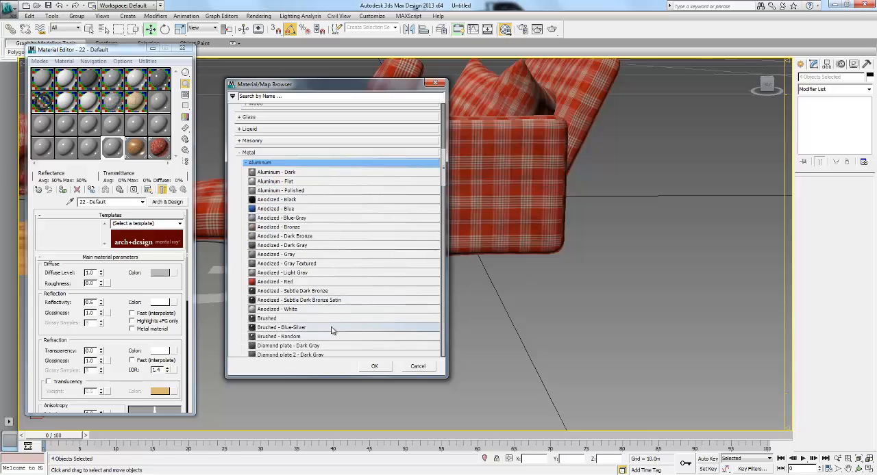
{"action": "scroll", "coordinate": [315, 248], "scroll_direction": "down", "scroll_amount": 3}
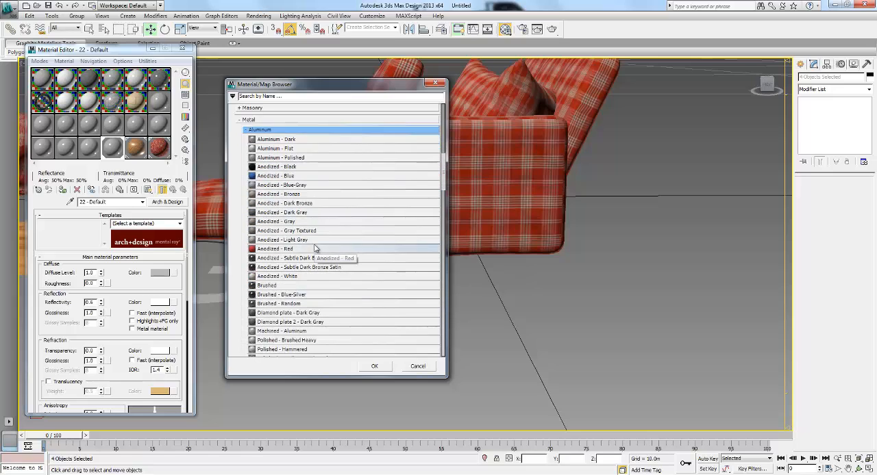
{"action": "scroll", "coordinate": [315, 248], "scroll_direction": "up", "scroll_amount": 3}
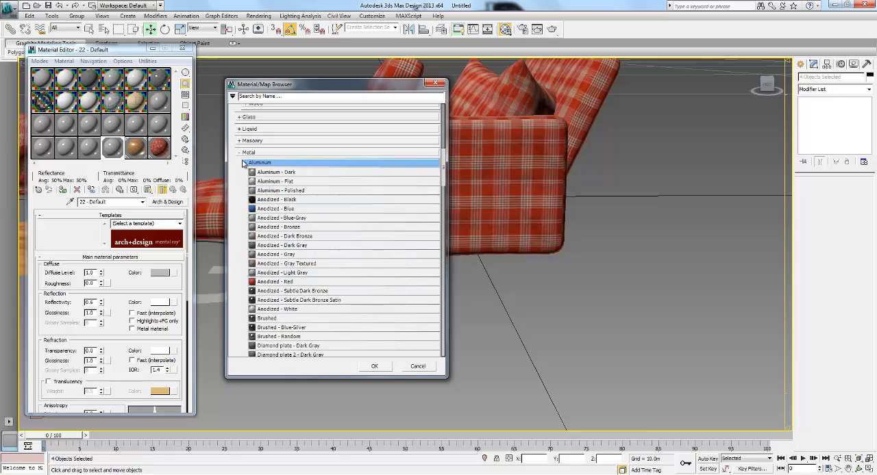
{"action": "left_click", "coordinate": [247, 163]}
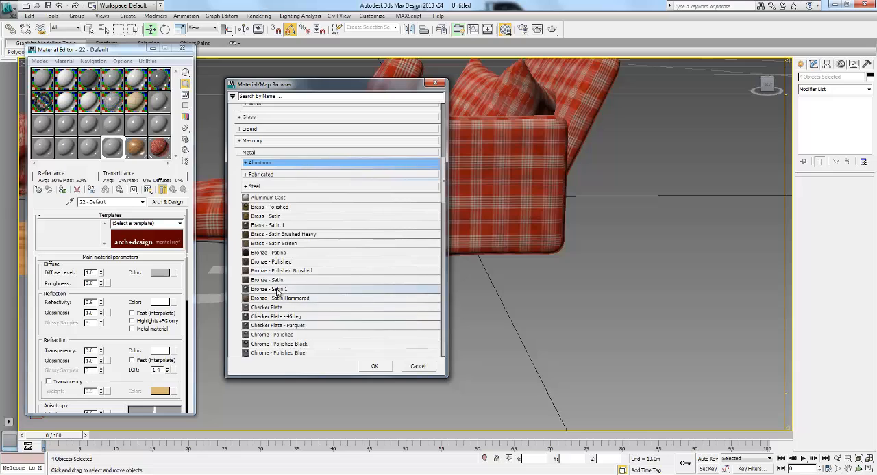
{"action": "double_click", "coordinate": [273, 334]}
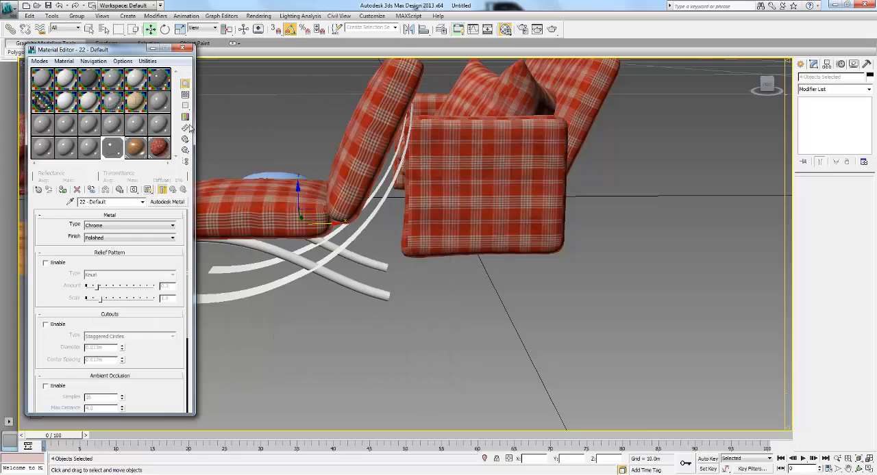
{"action": "left_click", "coordinate": [186, 50]}
- Deselect the chair legs and examine the chair together with the sofa, pillows and wood floor in the perspective view
{"action": "left_click", "coordinate": [279, 278]}
{"action": "middle_click_drag", "start_coordinate": [280, 278], "coordinate": [420, 225], "text": "alt"}
{"action": "scroll", "coordinate": [410, 283], "scroll_direction": "down", "scroll_amount": 3}
{"action": "middle_click_drag", "start_coordinate": [419, 225], "coordinate": [399, 251], "text": "alt"}
{"action": "scroll", "coordinate": [401, 226], "scroll_direction": "down", "scroll_amount": 3}
{"action": "scroll", "coordinate": [425, 256], "scroll_direction": "up", "scroll_amount": 1}
{"action": "scroll", "coordinate": [351, 271], "scroll_direction": "up", "scroll_amount": 1}
{"action": "key", "text": "w"}
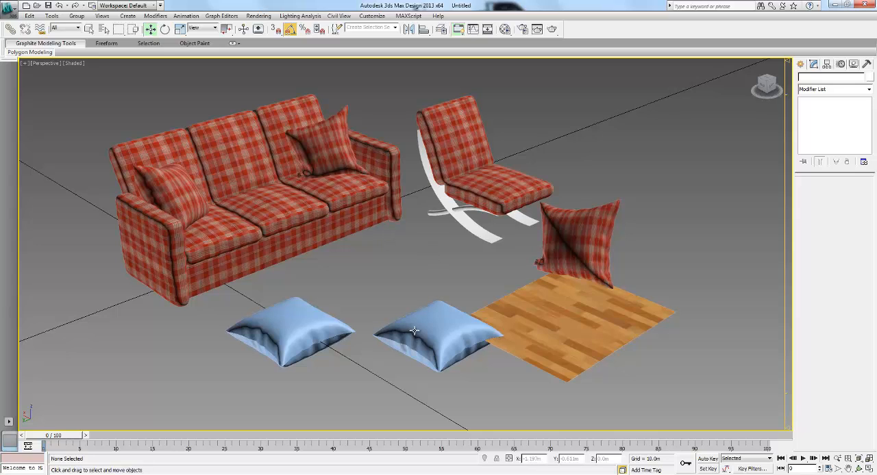
{"action": "middle_click_drag", "start_coordinate": [388, 237], "coordinate": [412, 241]}
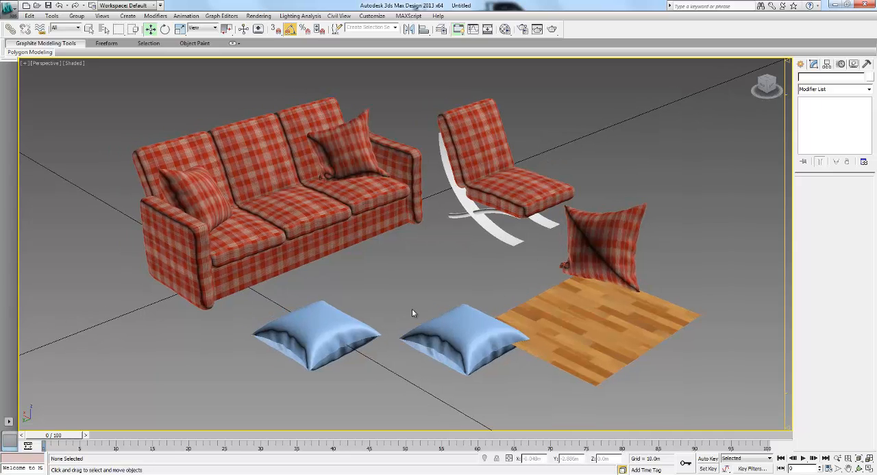
{"action": "left_click", "coordinate": [526, 187]}
{"action": "left_click", "coordinate": [645, 151]}
- Switch to Firefox, view the draped bed model photo in the Facebook photo stream, and return to 3ds Max
{"action": "key", "text": "alt+Tab"}
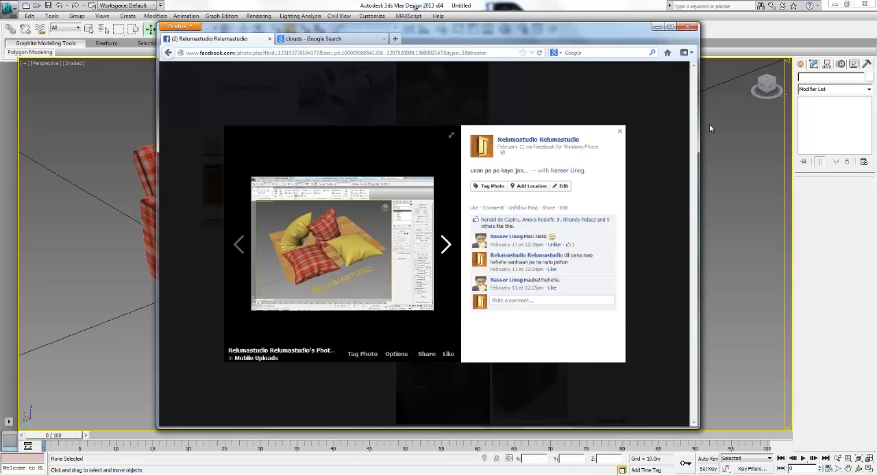
{"action": "left_click", "coordinate": [666, 129]}
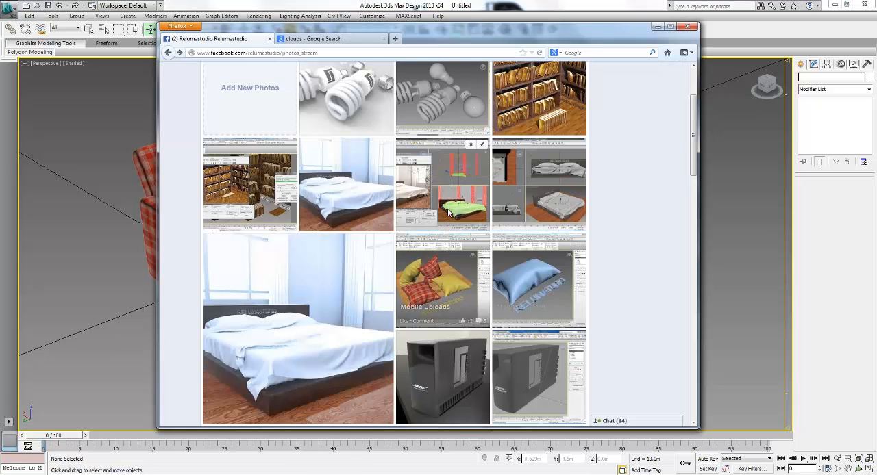
{"action": "left_click", "coordinate": [548, 180]}
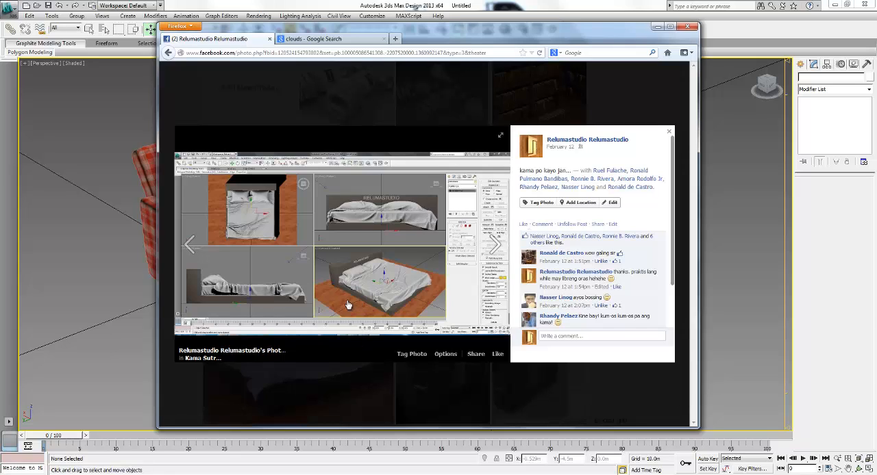
{"action": "left_click", "coordinate": [719, 142]}
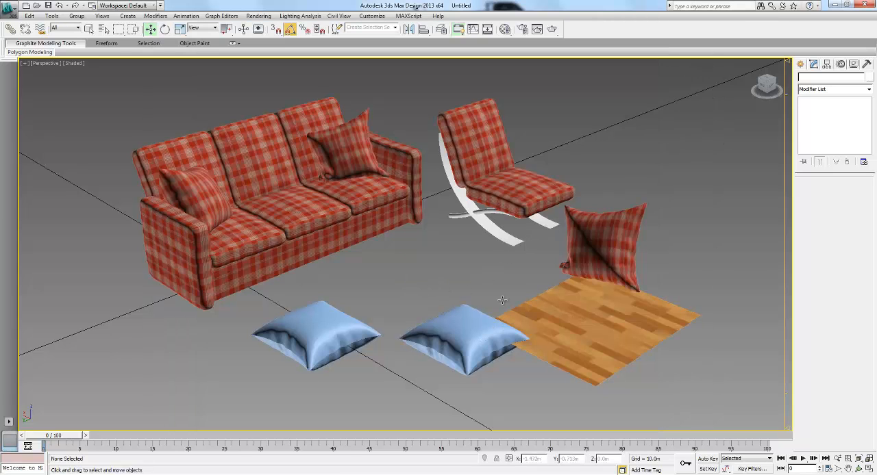
- Select each of the two blue pillows in turn to inspect their modifier stacks
{"action": "left_click", "coordinate": [472, 299]}
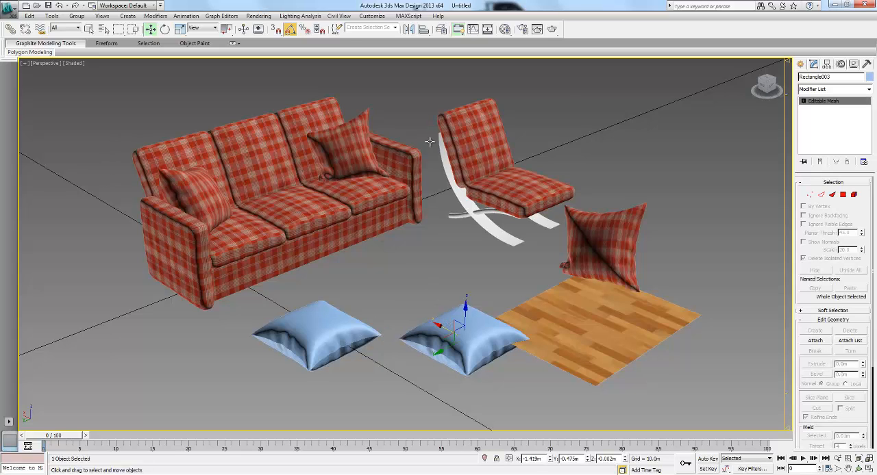
{"action": "left_click", "coordinate": [422, 280]}
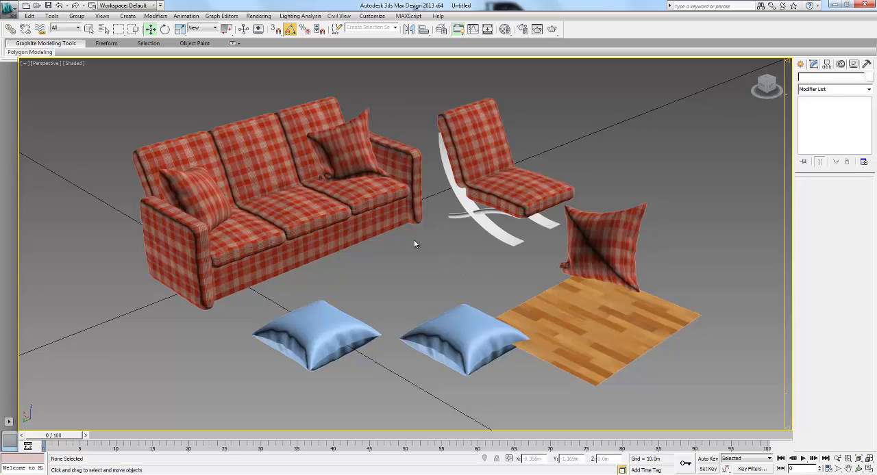
{"action": "middle_click_drag", "start_coordinate": [432, 246], "coordinate": [433, 243]}
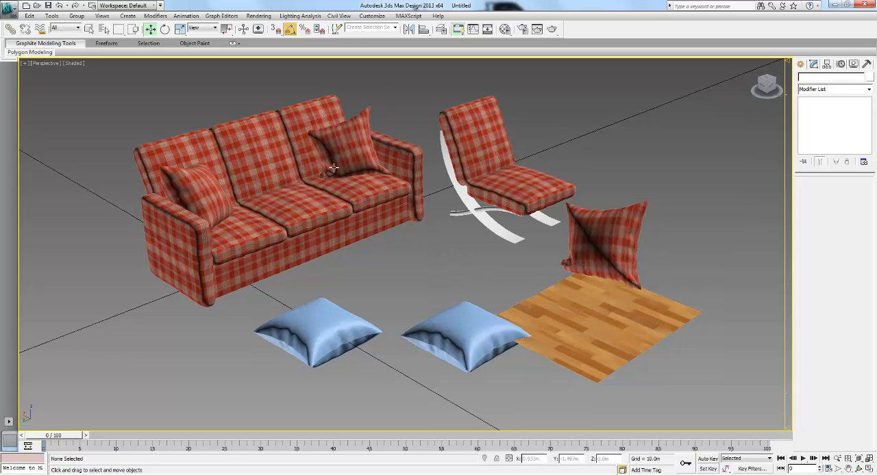
{"action": "left_click", "coordinate": [456, 317]}
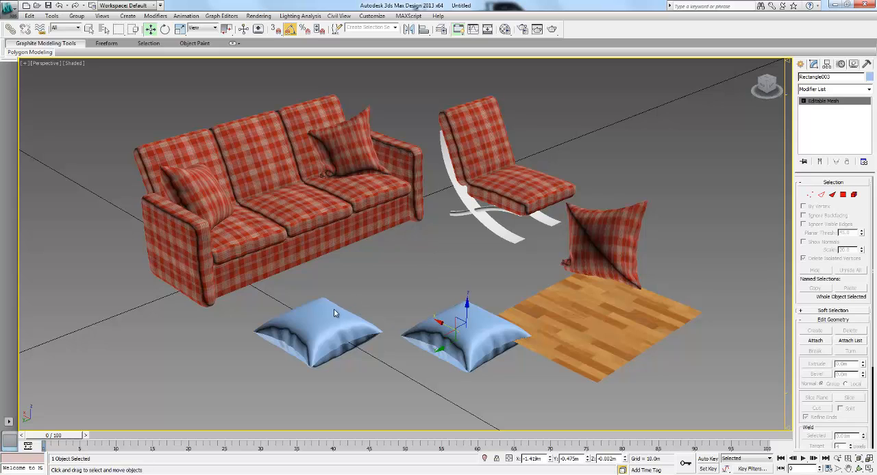
{"action": "left_click", "coordinate": [335, 308]}
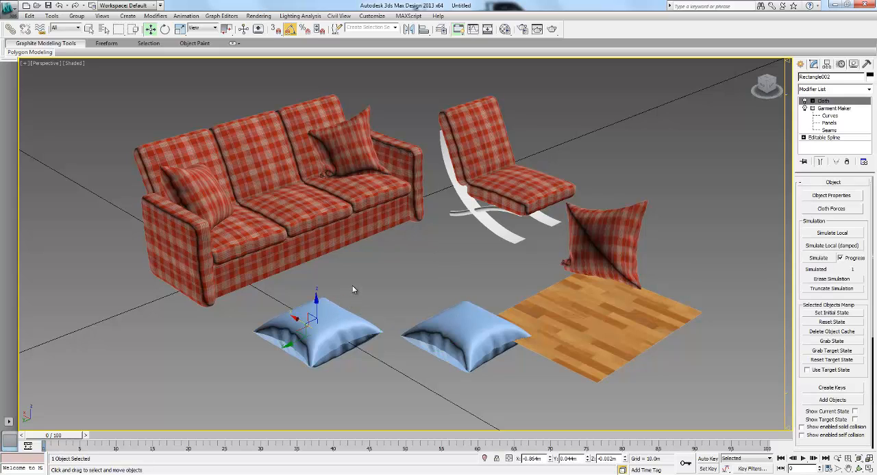
- Switch to Marvelous Designer and examine the avatar's draped blue dress from several angles in the 3D view
{"action": "left_click", "coordinate": [419, 243]}
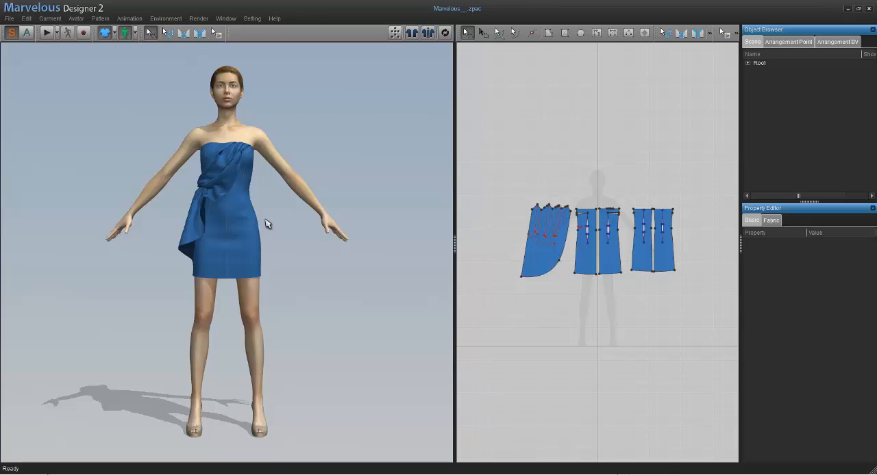
{"action": "left_click", "coordinate": [292, 232]}
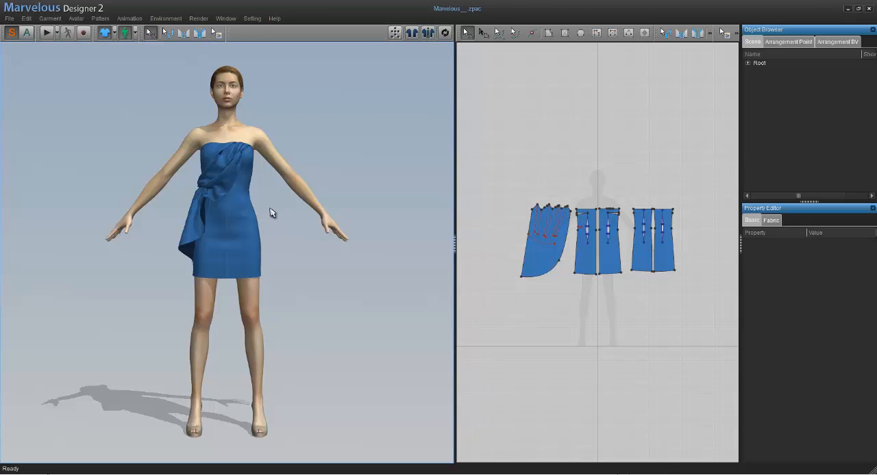
{"action": "mouse_move", "coordinate": [297, 215]}
{"action": "right_mouse_down"}
{"action": "mouse_move", "coordinate": [315, 233]}
{"action": "mouse_move", "coordinate": [363, 229]}
{"action": "mouse_move", "coordinate": [239, 237]}
{"action": "mouse_move", "coordinate": [137, 228]}
{"action": "mouse_move", "coordinate": [364, 225]}
{"action": "mouse_move", "coordinate": [192, 231]}
{"action": "mouse_move", "coordinate": [331, 229]}
{"action": "mouse_move", "coordinate": [288, 237]}
{"action": "mouse_move", "coordinate": [306, 231]}
{"action": "mouse_move", "coordinate": [303, 221]}
{"action": "right_mouse_up"}
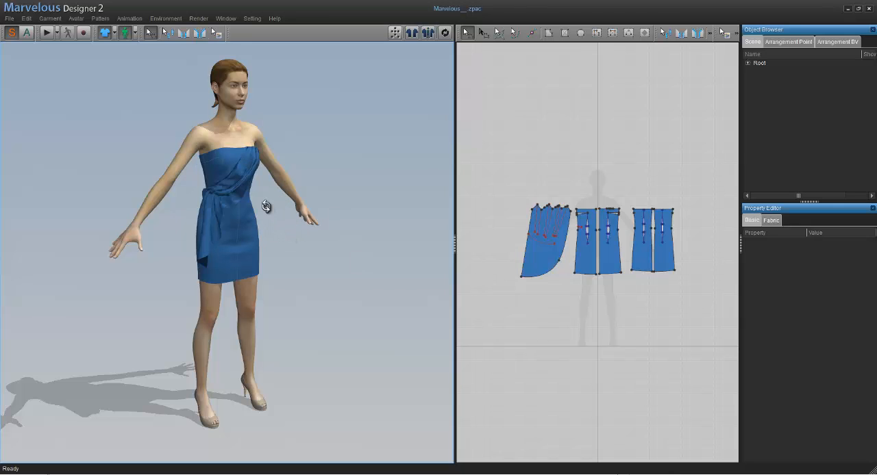
{"action": "right_click_drag", "start_coordinate": [265, 206], "coordinate": [300, 172]}
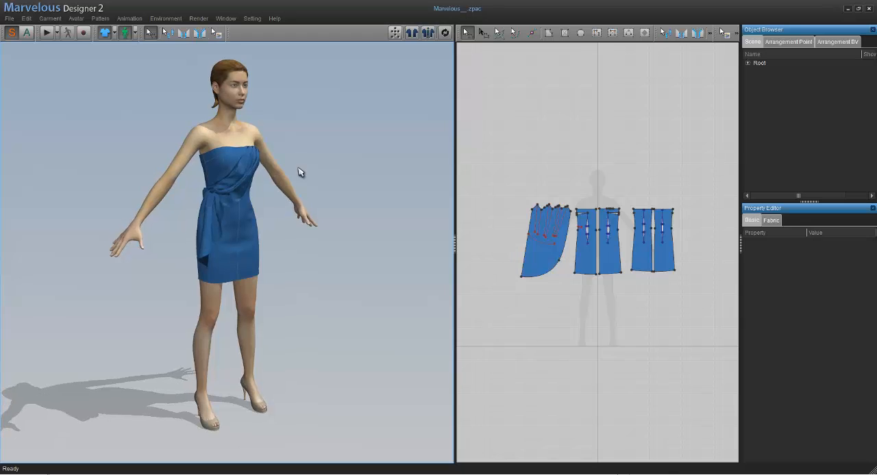
{"action": "mouse_move", "coordinate": [310, 230]}
{"action": "right_mouse_down"}
{"action": "mouse_move", "coordinate": [288, 223]}
{"action": "mouse_move", "coordinate": [319, 219]}
{"action": "mouse_move", "coordinate": [306, 217]}
{"action": "right_mouse_up"}
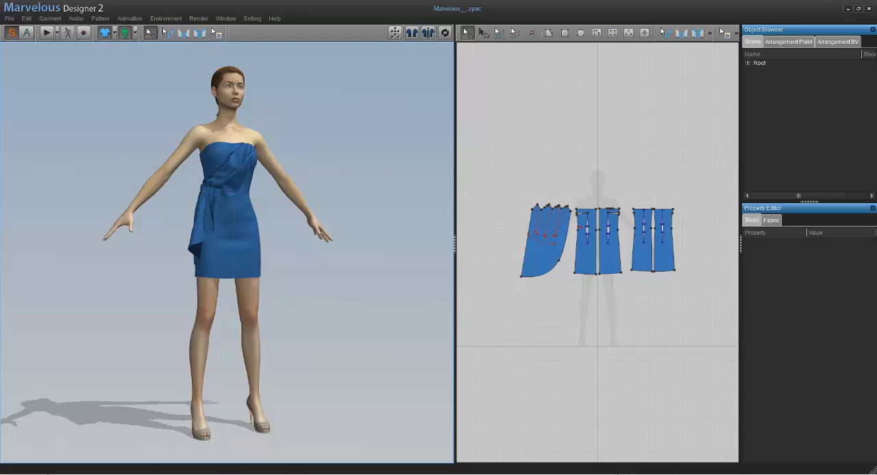
- Switch to Firefox, search Google for "marvelous designer" and look over the marvelousdesigner.com home page
{"action": "key", "text": "alt+Tab"}
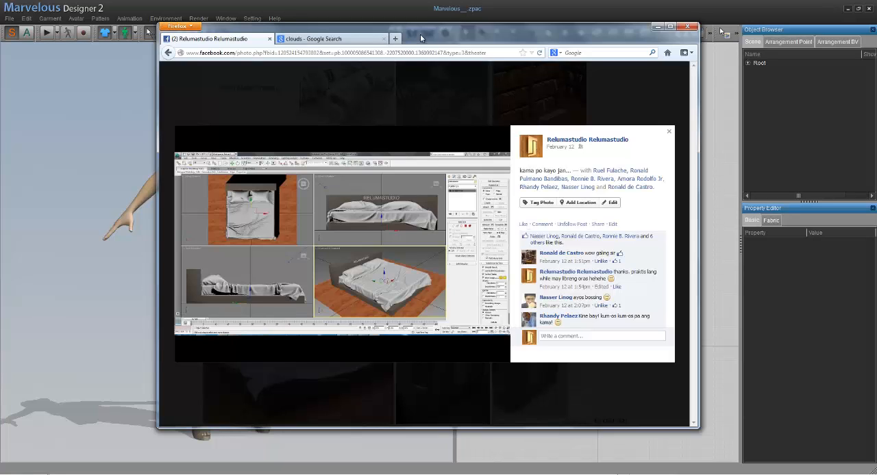
{"action": "left_click", "coordinate": [357, 39]}
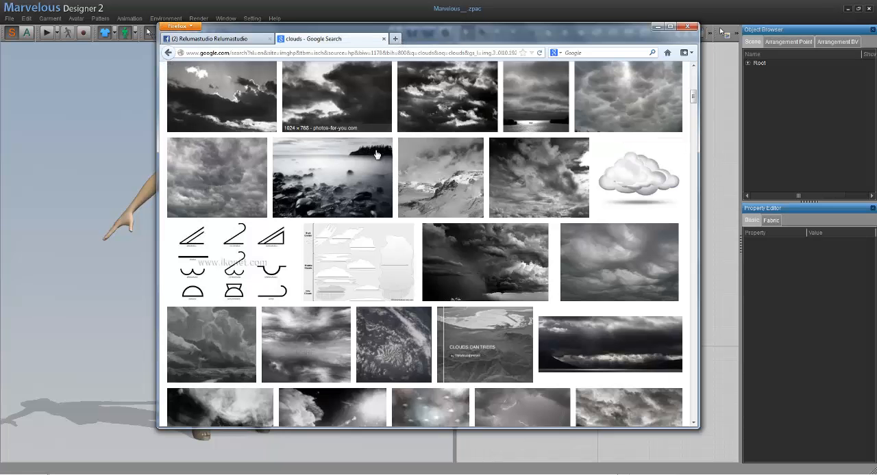
{"action": "left_click_drag", "start_coordinate": [693, 96], "coordinate": [694, 61]}
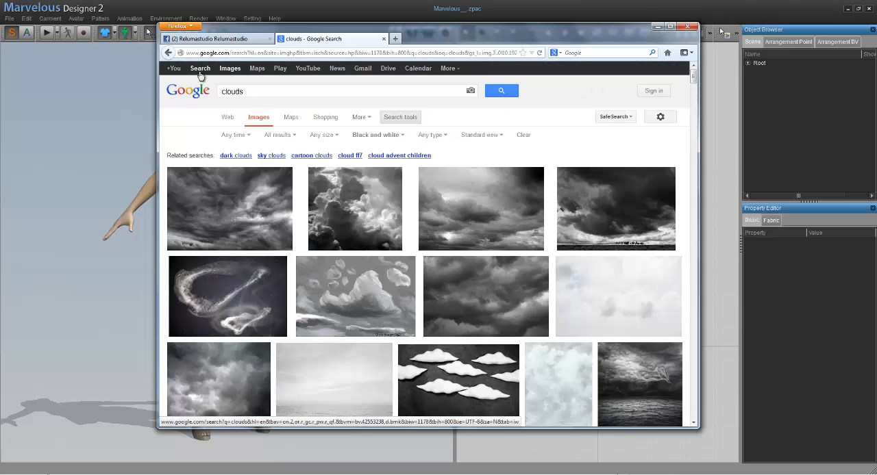
{"action": "double_click", "coordinate": [253, 93]}
{"action": "type", "text": "marv"}
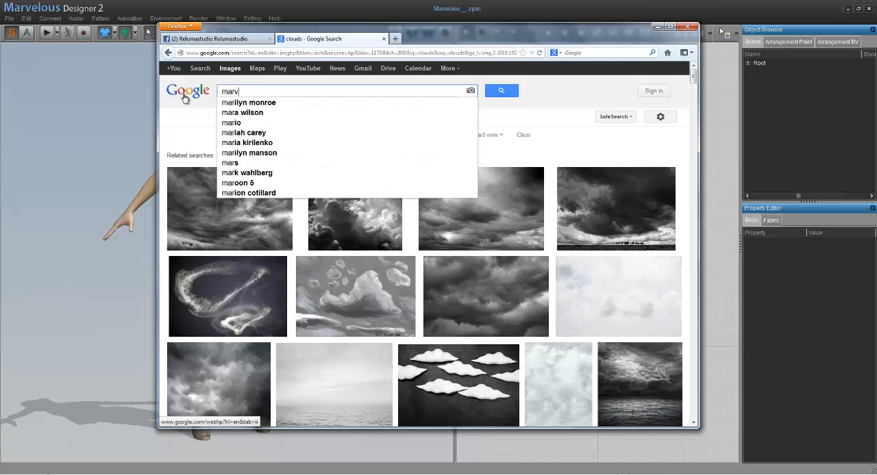
{"action": "type", "text": "elous designe"}
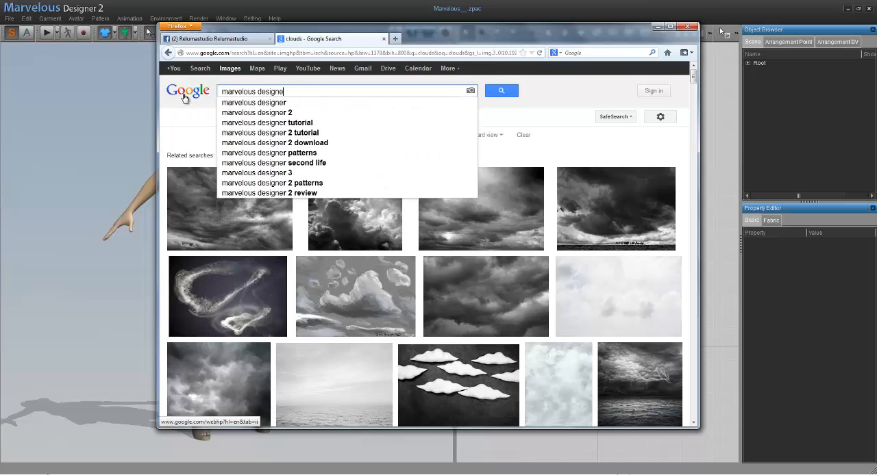
{"action": "type", "text": "r"}
{"action": "key", "text": "Return"}
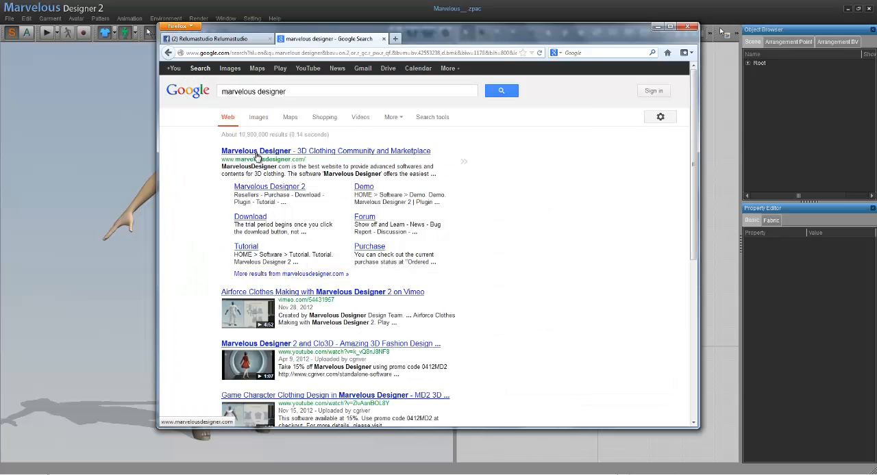
{"action": "left_click", "coordinate": [258, 157]}
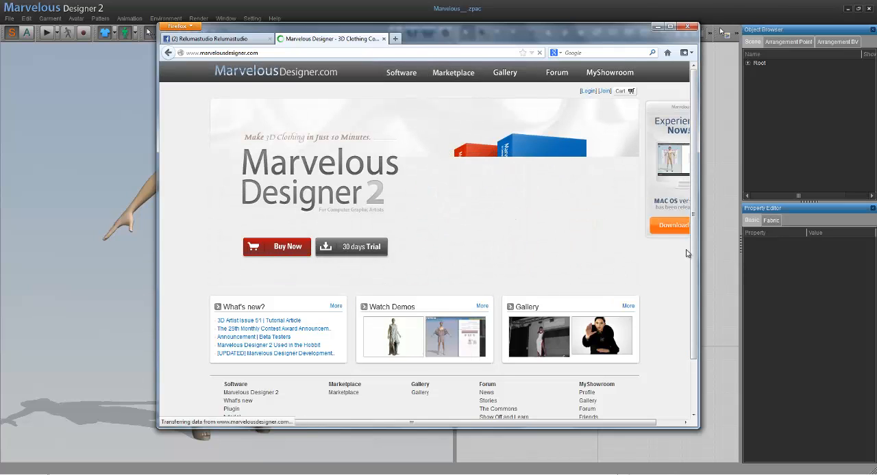
{"action": "scroll", "coordinate": [324, 319], "scroll_direction": "down", "scroll_amount": 2}
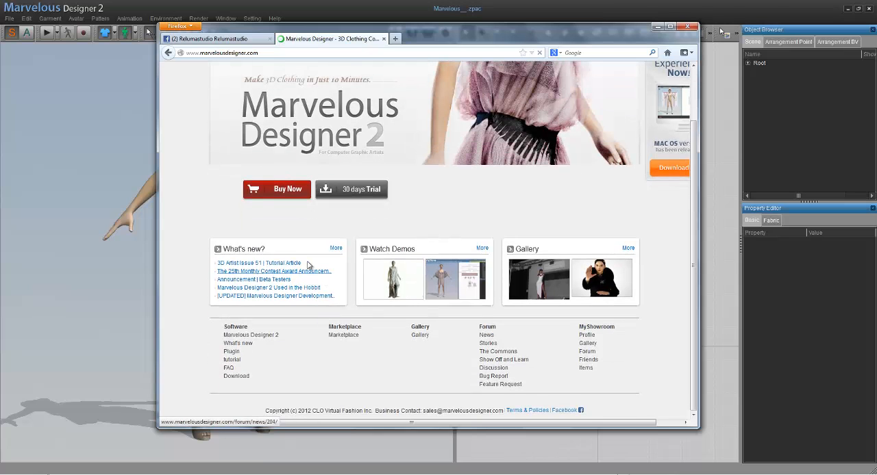
- Widen the browser window to look over the Marvelous Designer 2 home page, and return to Marvelous Designer
{"action": "scroll", "coordinate": [442, 274], "scroll_direction": "up", "scroll_amount": 2}
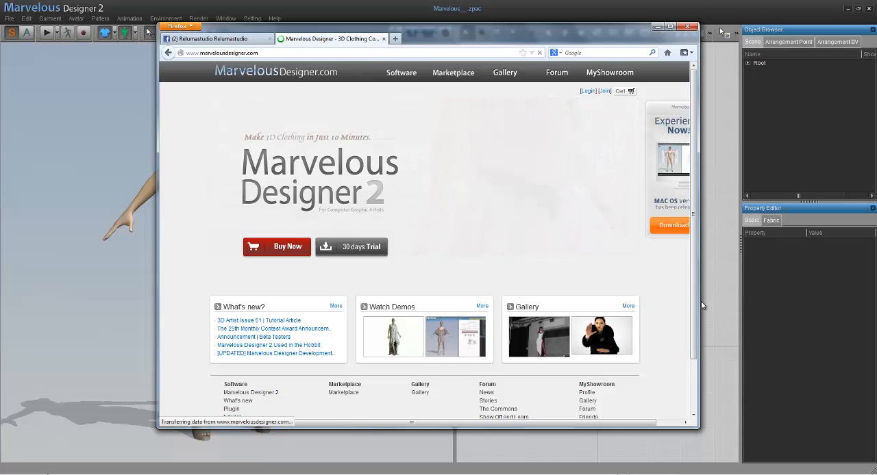
{"action": "left_click_drag", "start_coordinate": [701, 306], "coordinate": [754, 305]}
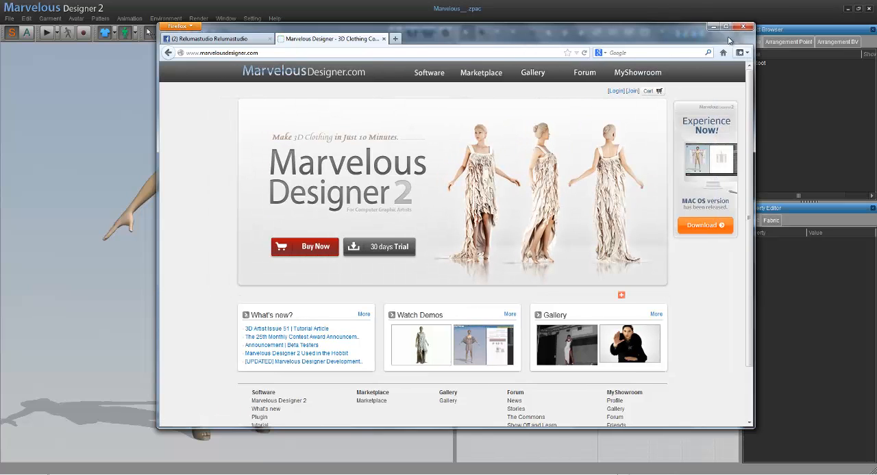
{"action": "left_click", "coordinate": [712, 26]}
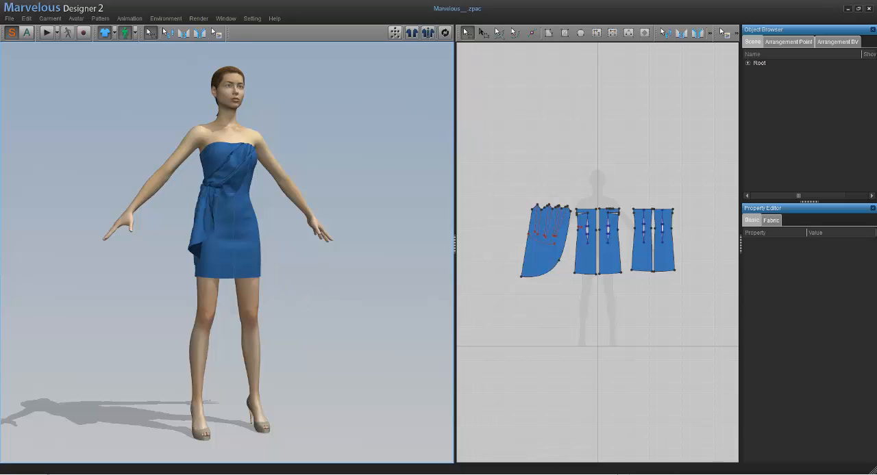
{"action": "left_click", "coordinate": [634, 474]}
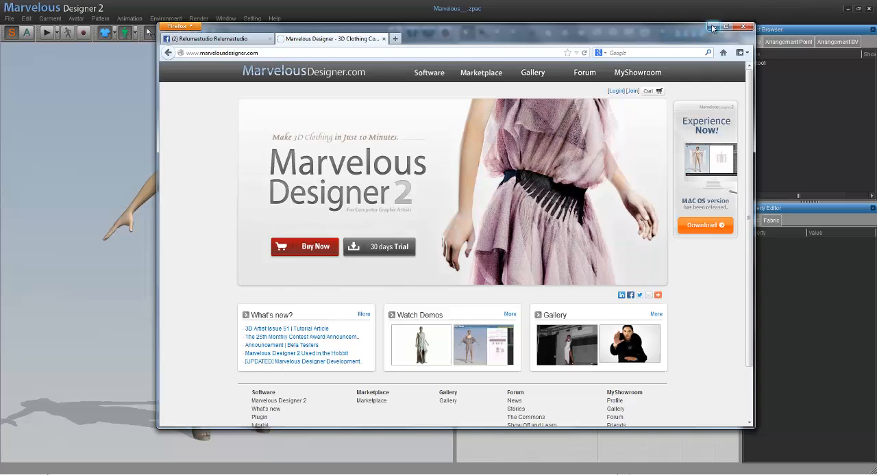
{"action": "left_click", "coordinate": [712, 28]}
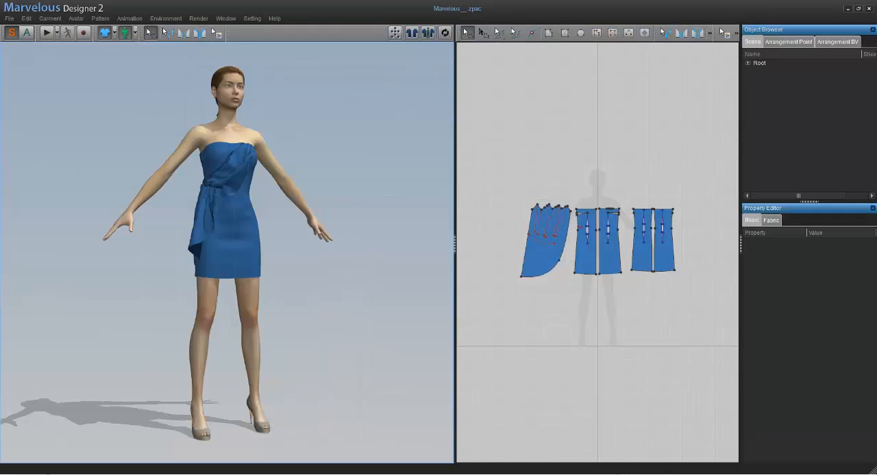
- Switch to 3ds Max and select all parts of the plaid sofa together with its two pillows
{"action": "left_click", "coordinate": [620, 474]}
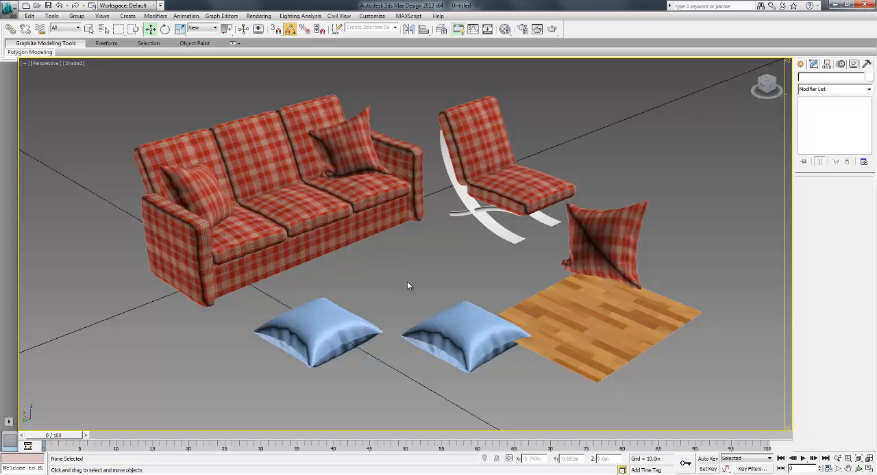
{"action": "left_click_drag", "start_coordinate": [129, 109], "coordinate": [133, 118]}
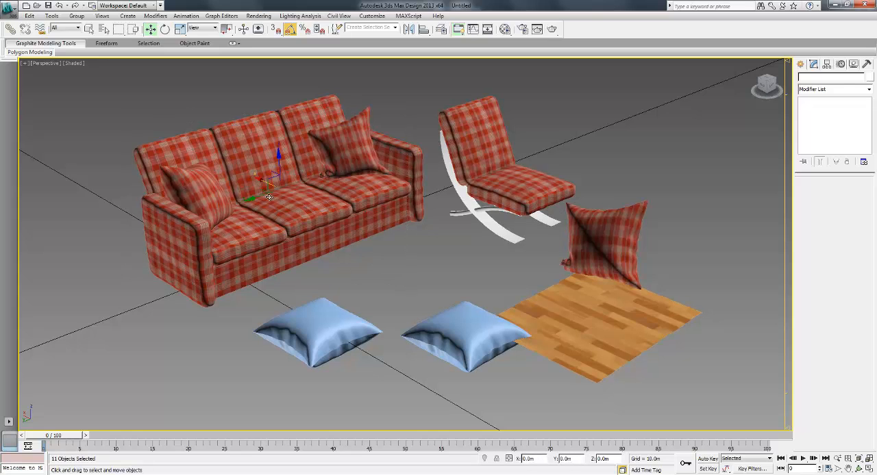
{"action": "left_click_drag", "start_coordinate": [196, 209], "coordinate": [231, 222]}
{"action": "right_click", "coordinate": [231, 221]}
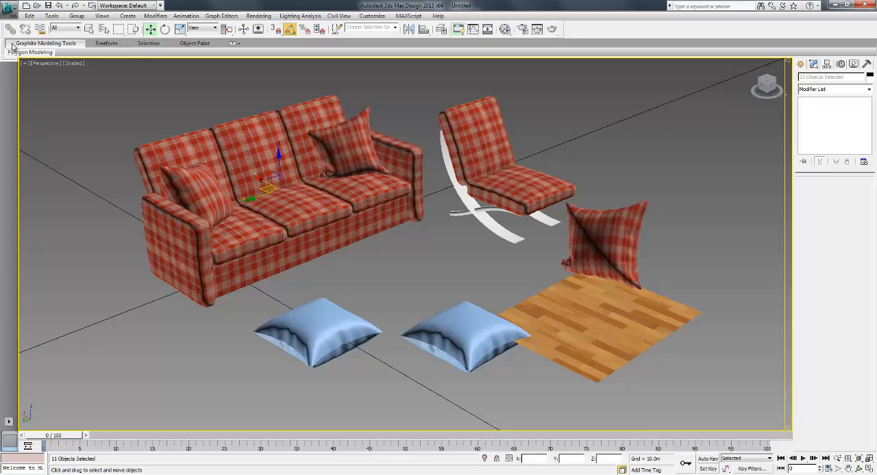
- Start an export of only the selected objects to the Desktop, naming the file couch-avatar
{"action": "left_click", "coordinate": [8, 7]}
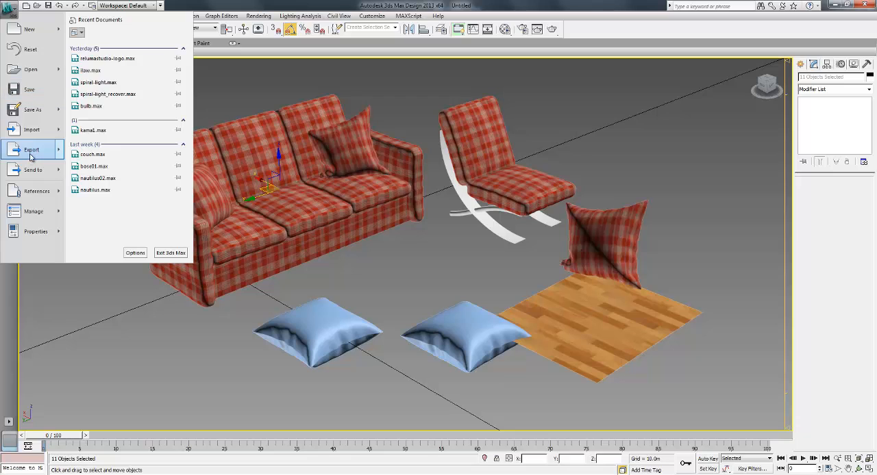
{"action": "mouse_move", "coordinate": [33, 153]}
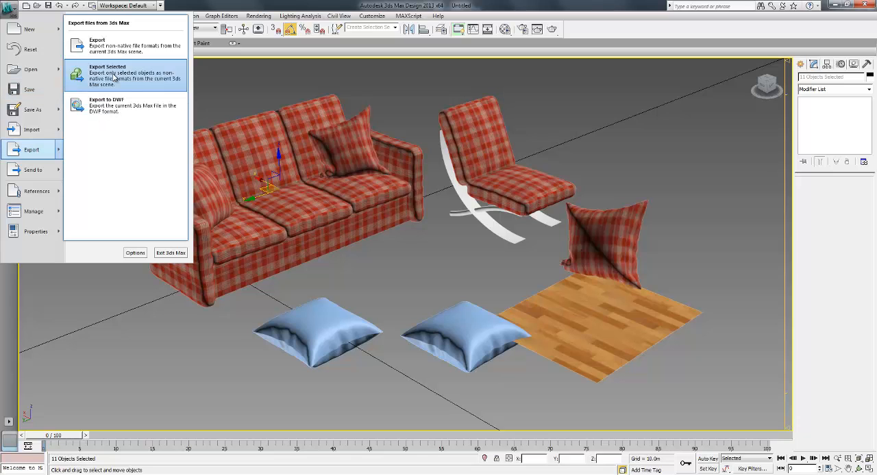
{"action": "left_click", "coordinate": [112, 79]}
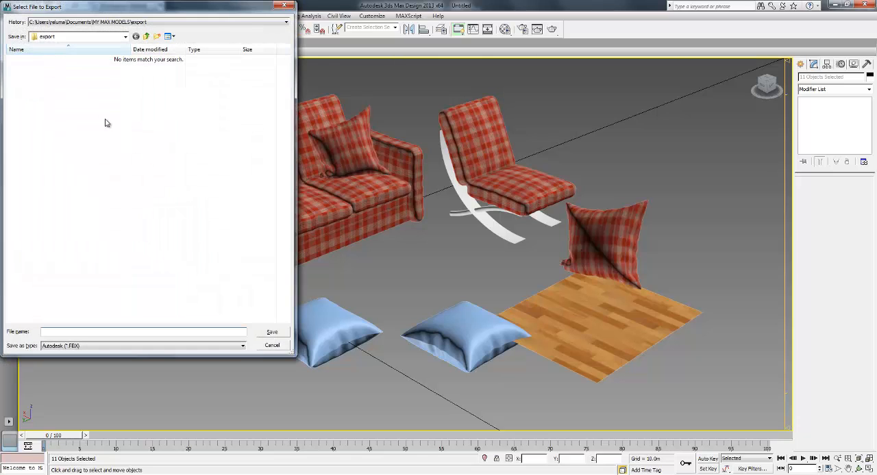
{"action": "left_click", "coordinate": [61, 38]}
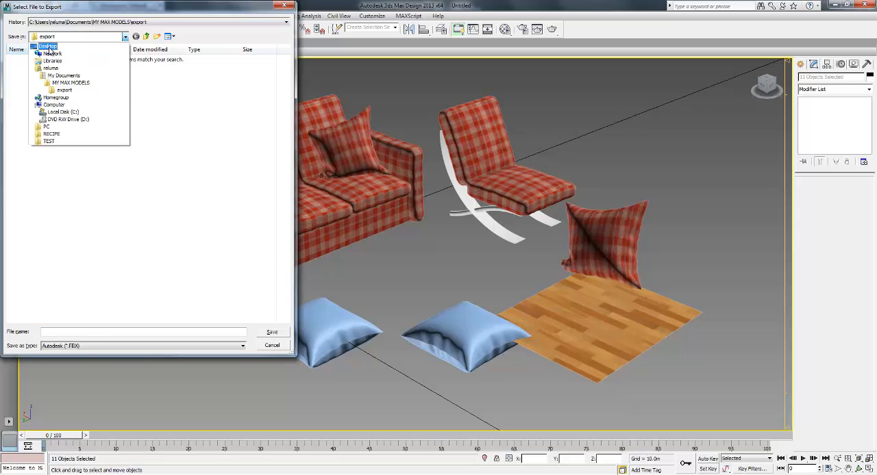
{"action": "left_click", "coordinate": [49, 44]}
{"action": "left_click", "coordinate": [89, 331]}
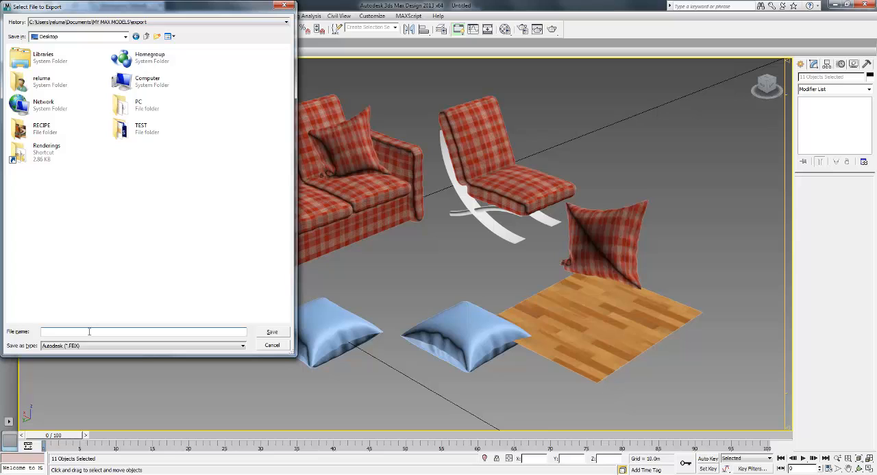
{"action": "type", "text": "couch-avatar"}
- Choose the gw::OBJ-Exporter (*.OBJ) format and export the sofa with the Cinema4D preset
{"action": "left_click", "coordinate": [76, 346]}
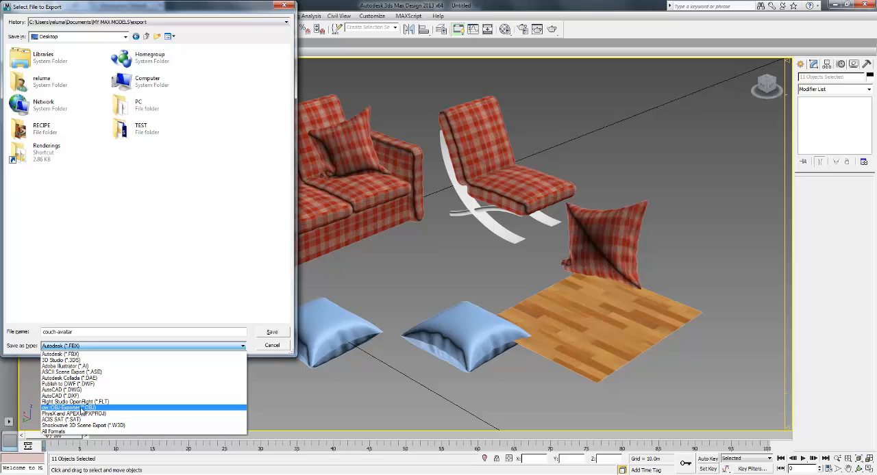
{"action": "left_click", "coordinate": [80, 408]}
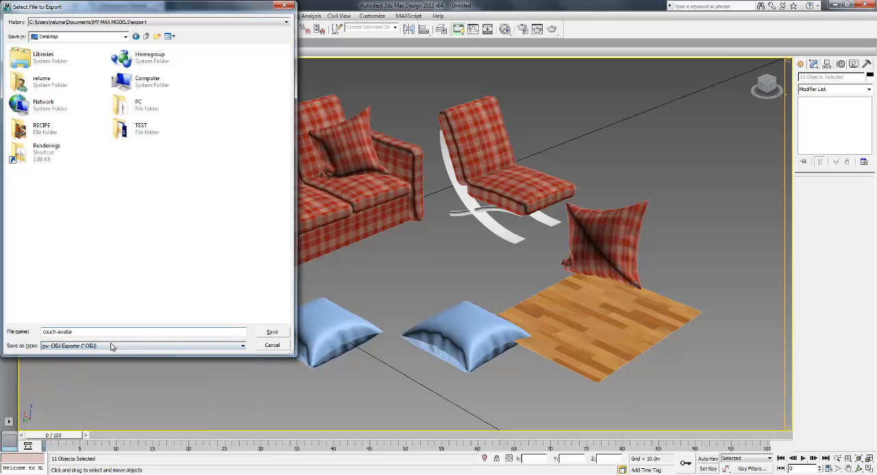
{"action": "left_click", "coordinate": [272, 333]}
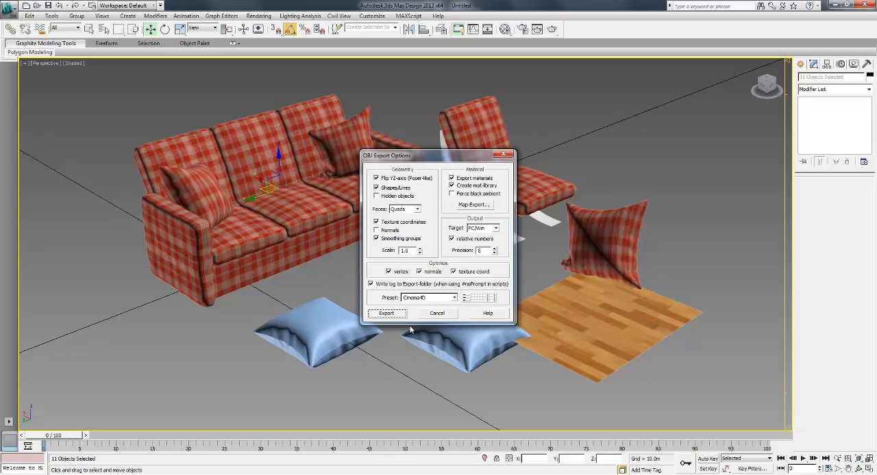
{"action": "left_click", "coordinate": [387, 313]}
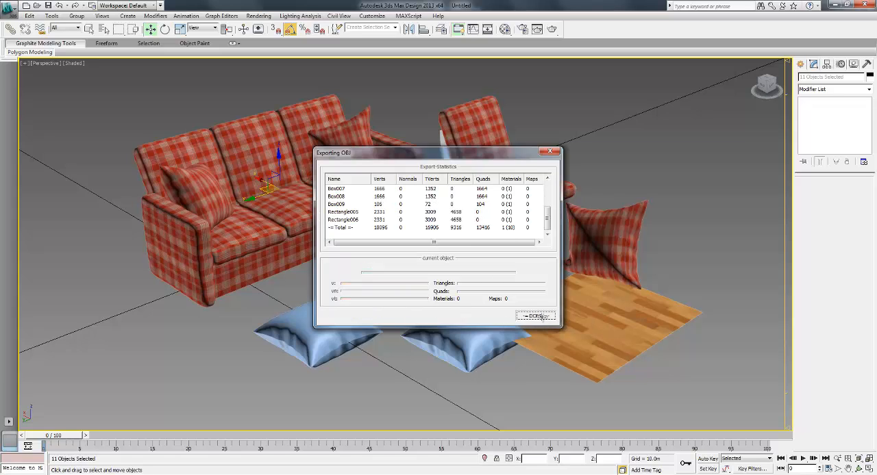
{"action": "left_click", "coordinate": [533, 316]}
- Switch to Marvelous Designer and start a new file without the blue dress
{"action": "left_click", "coordinate": [433, 260]}
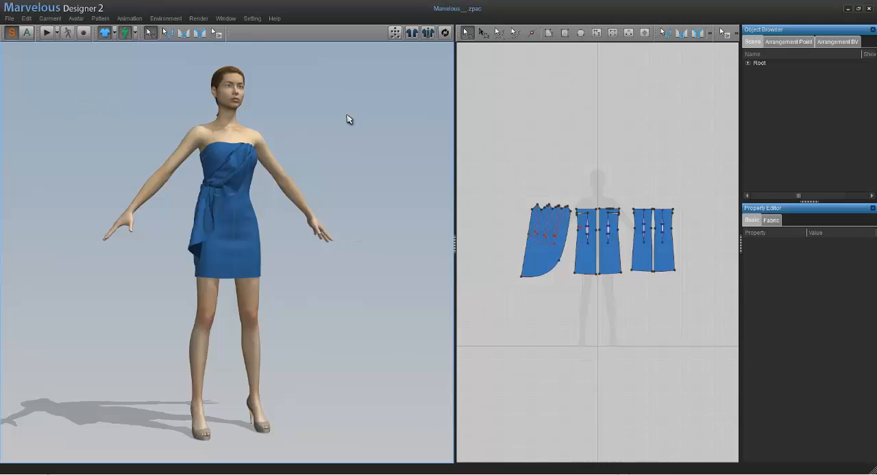
{"action": "left_click", "coordinate": [10, 19]}
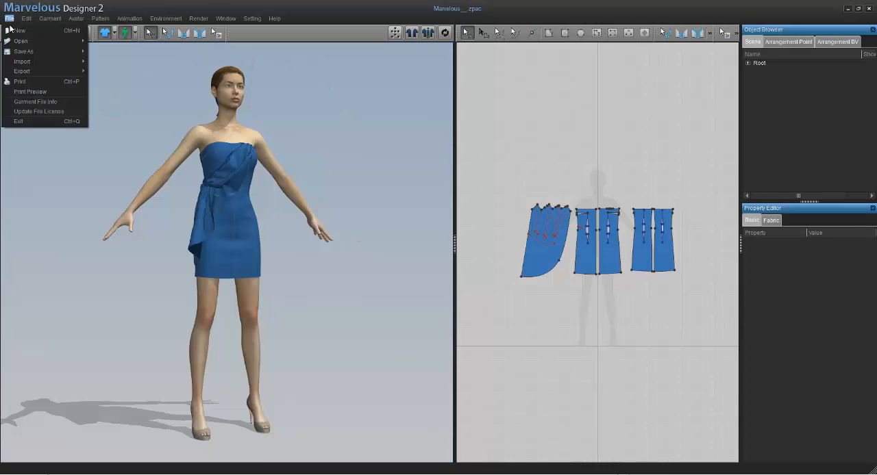
{"action": "left_click", "coordinate": [20, 31]}
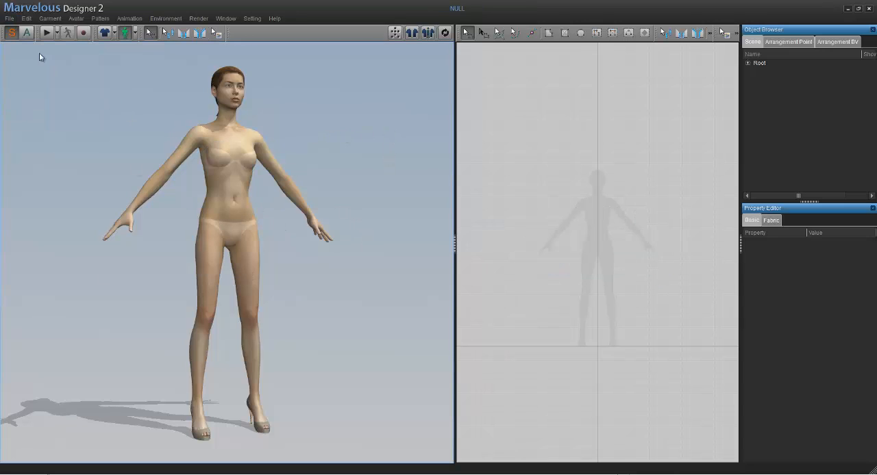
- Import couch-avatar.obj from the Desktop as an avatar, with metres as the file's unit
{"action": "left_click", "coordinate": [9, 19]}
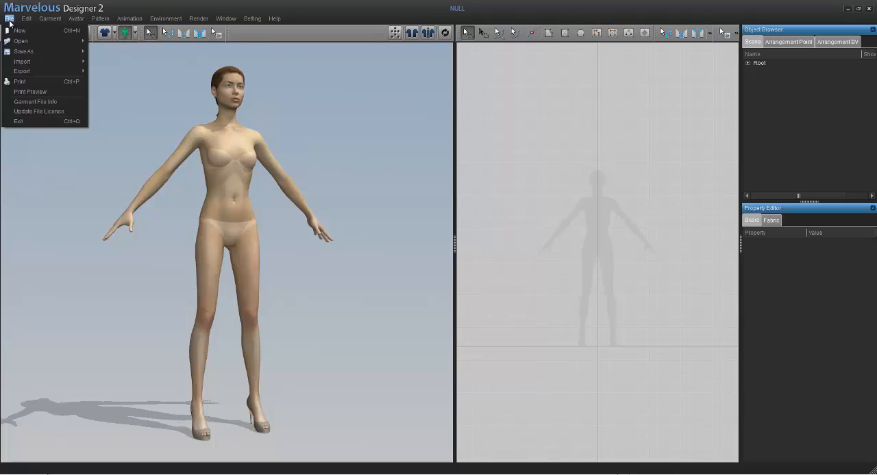
{"action": "mouse_move", "coordinate": [20, 64]}
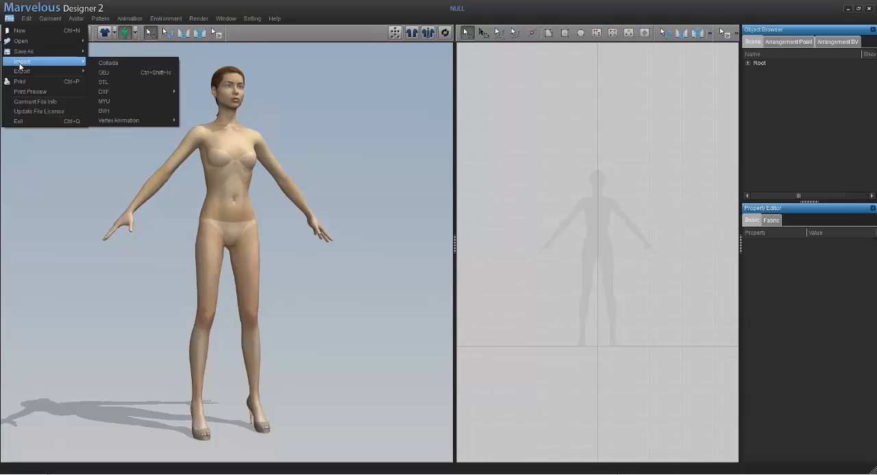
{"action": "left_click", "coordinate": [112, 72]}
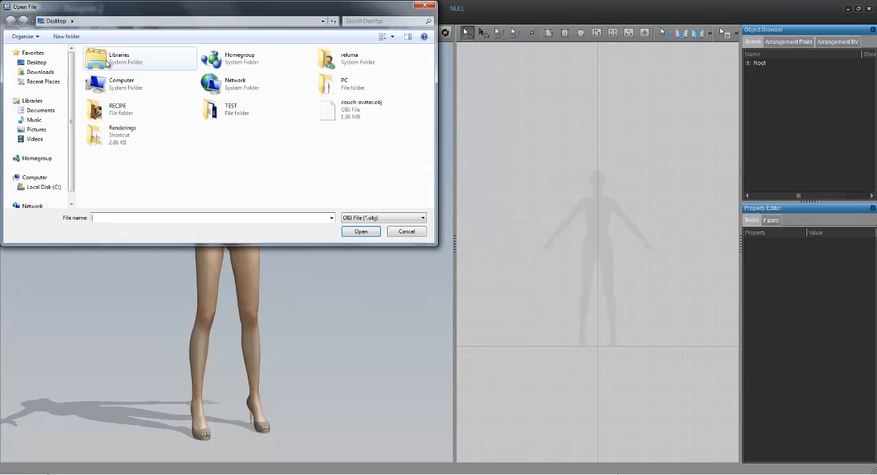
{"action": "left_click", "coordinate": [401, 107]}
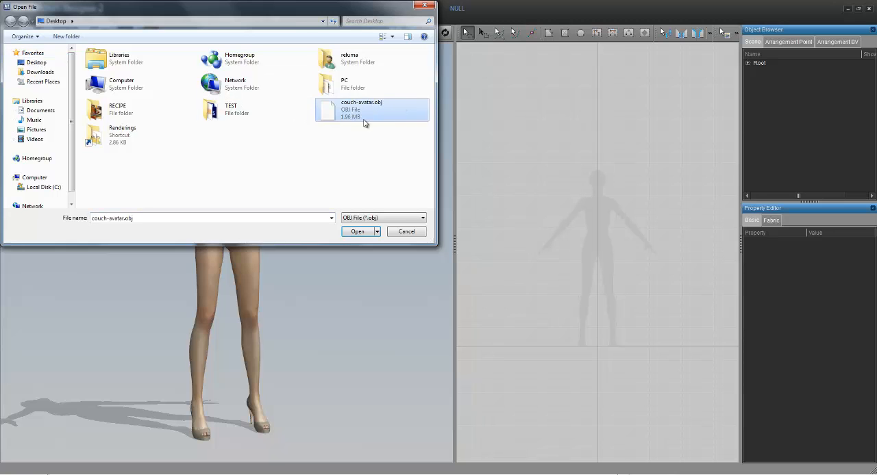
{"action": "left_click", "coordinate": [360, 232]}
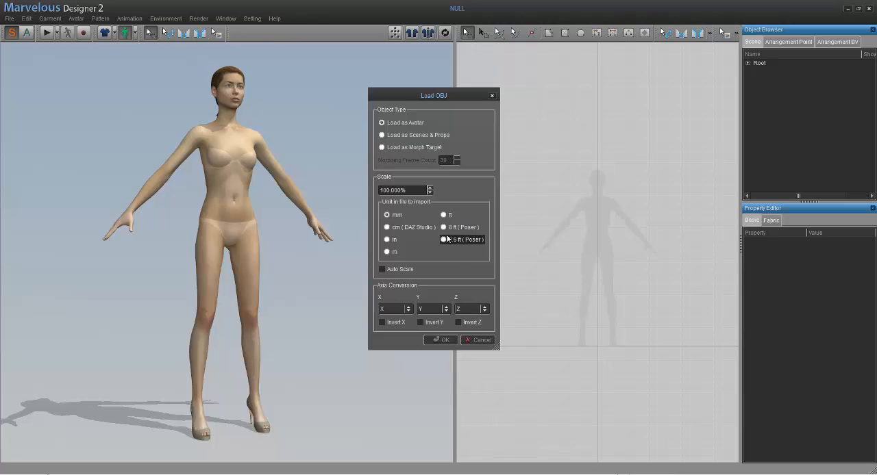
{"action": "left_click", "coordinate": [387, 252]}
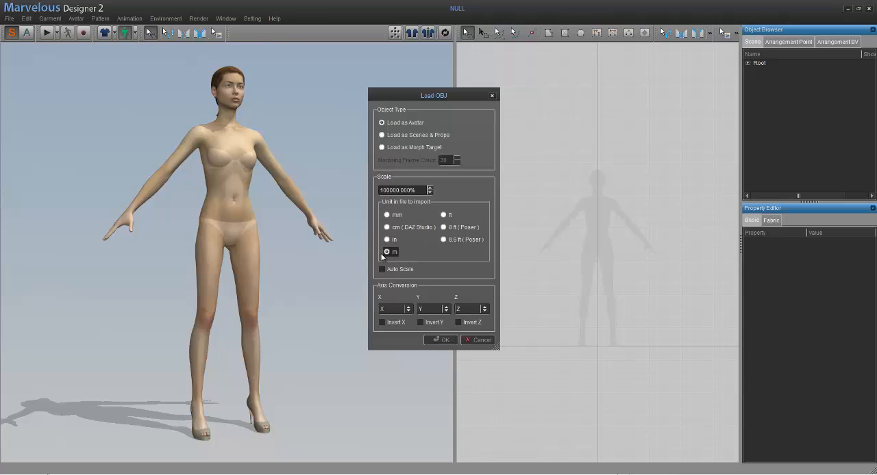
{"action": "left_click", "coordinate": [443, 341]}
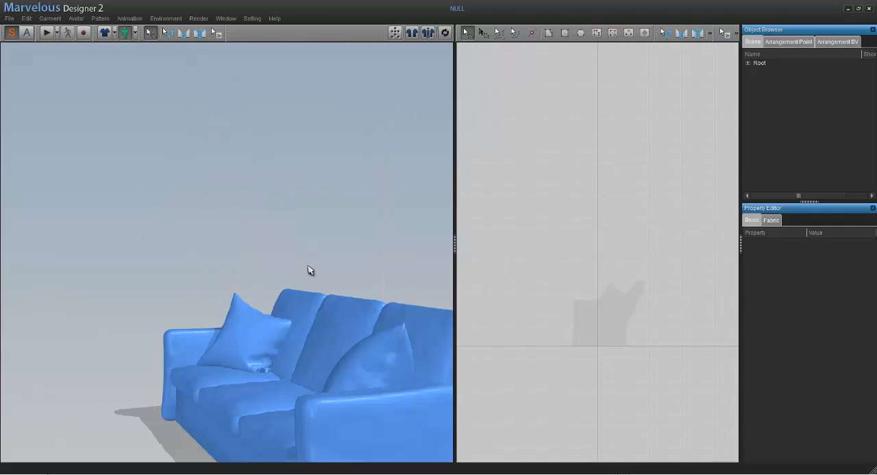
- Draw a tall rectangular pattern with a perimeter of about 6600 mm around the sofa's silhouette in the 2D pattern window
{"action": "right_click_drag", "start_coordinate": [272, 235], "coordinate": [307, 244]}
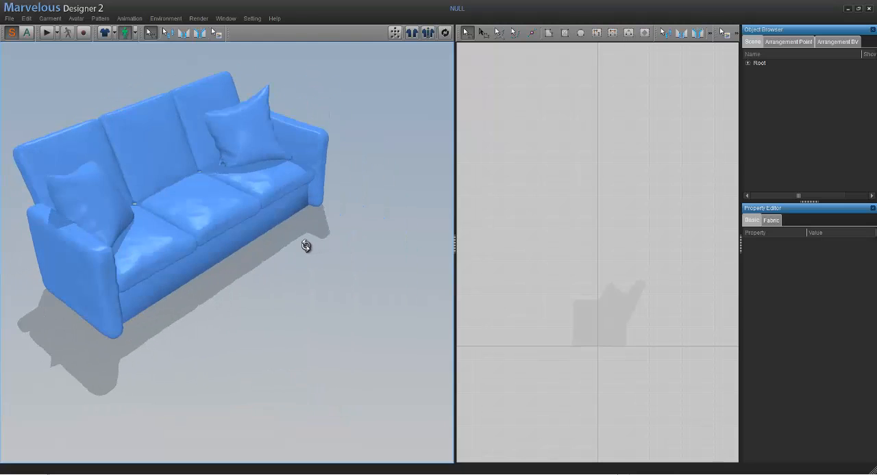
{"action": "middle_click_drag", "start_coordinate": [230, 207], "coordinate": [270, 226]}
{"action": "left_click", "coordinate": [532, 220]}
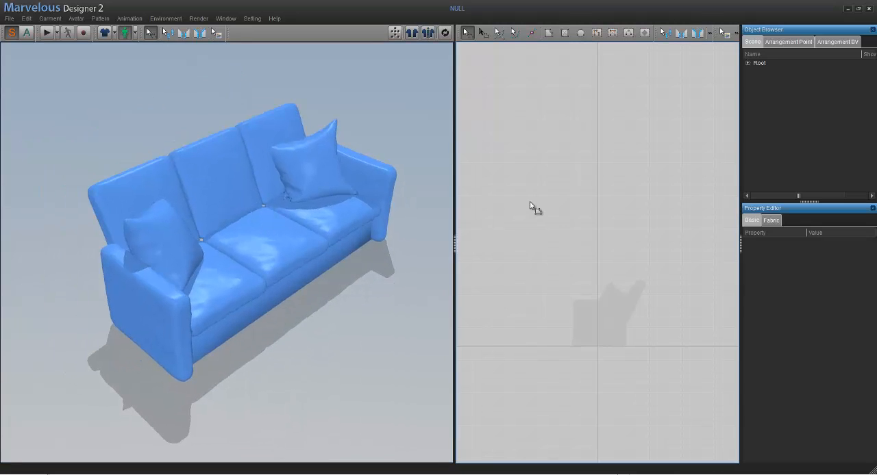
{"action": "right_click", "coordinate": [529, 201]}
{"action": "left_click", "coordinate": [516, 161]}
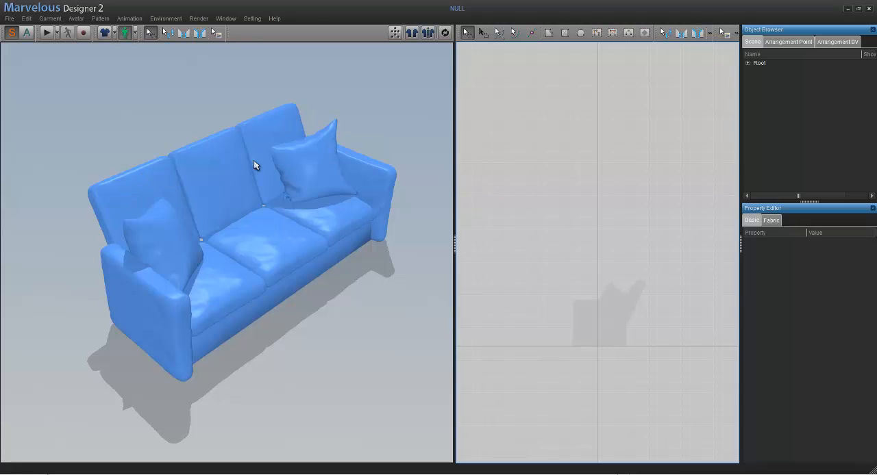
{"action": "left_click", "coordinate": [566, 33]}
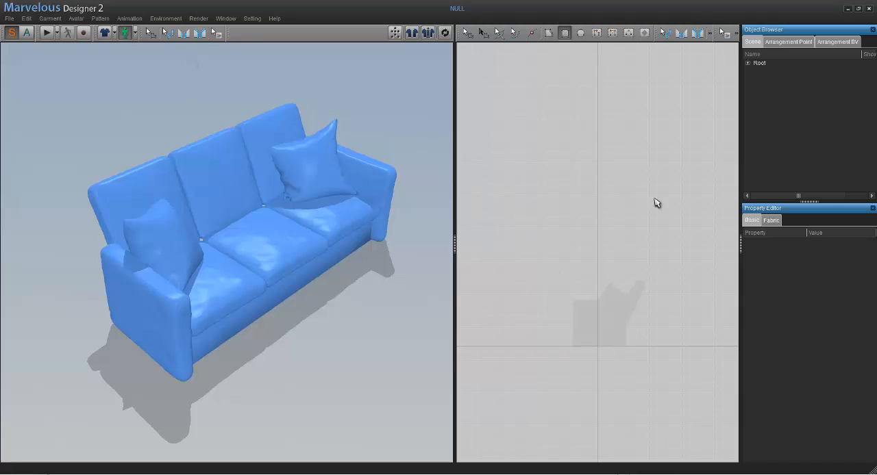
{"action": "left_click_drag", "start_coordinate": [537, 162], "coordinate": [649, 358]}
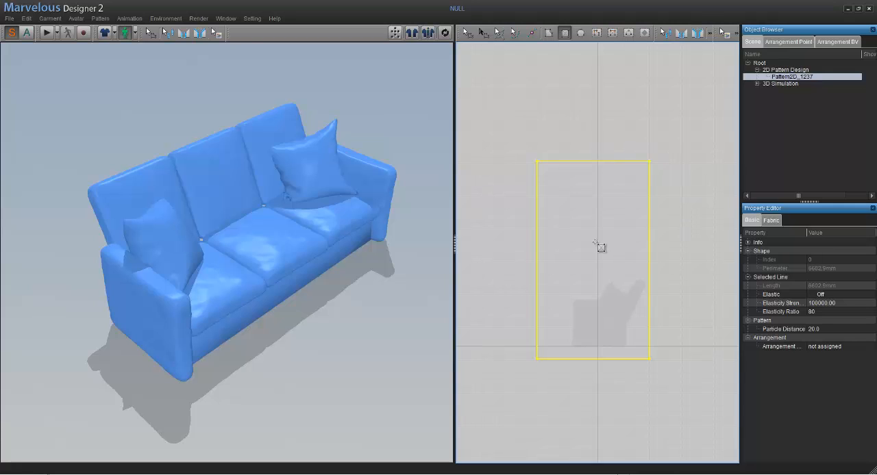
- Synchronize the rectangular pattern into the 3D scene and switch to the Local Coordinate Gizmo
{"action": "left_click", "coordinate": [444, 32]}
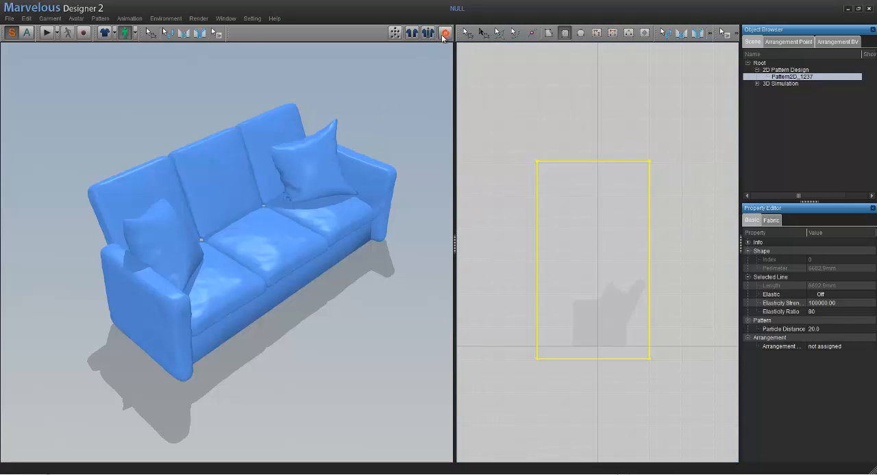
{"action": "middle_click_drag", "start_coordinate": [337, 232], "coordinate": [322, 263]}
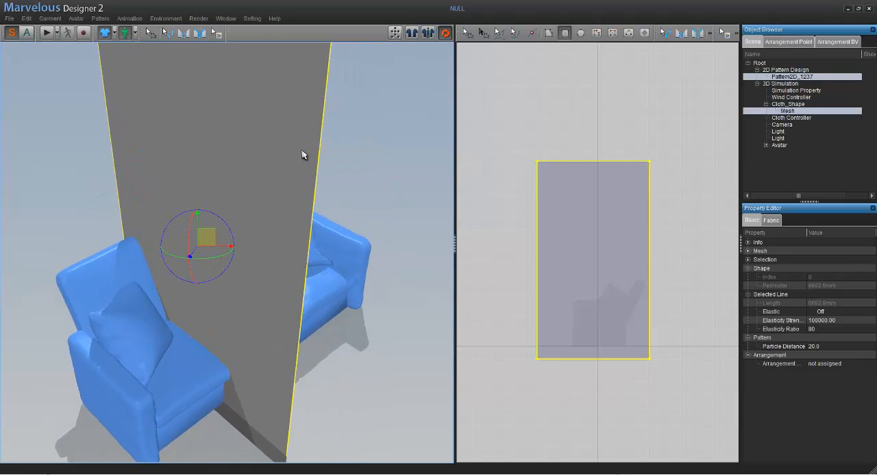
{"action": "right_click", "coordinate": [357, 145]}
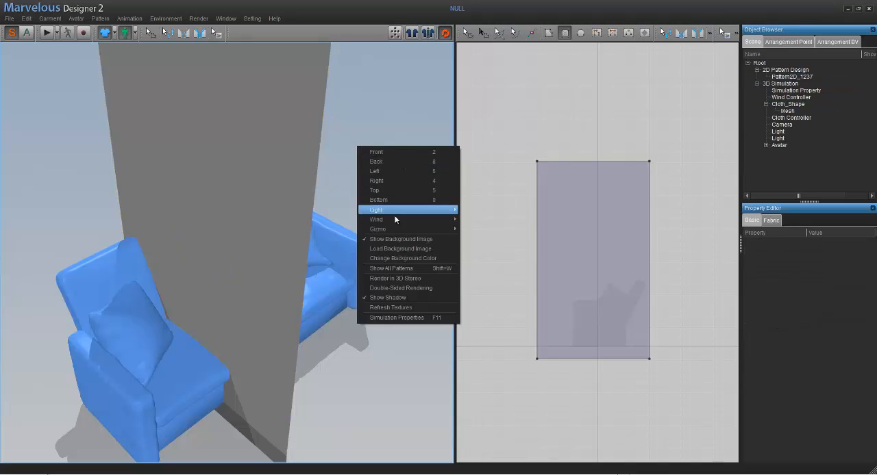
{"action": "mouse_move", "coordinate": [404, 229]}
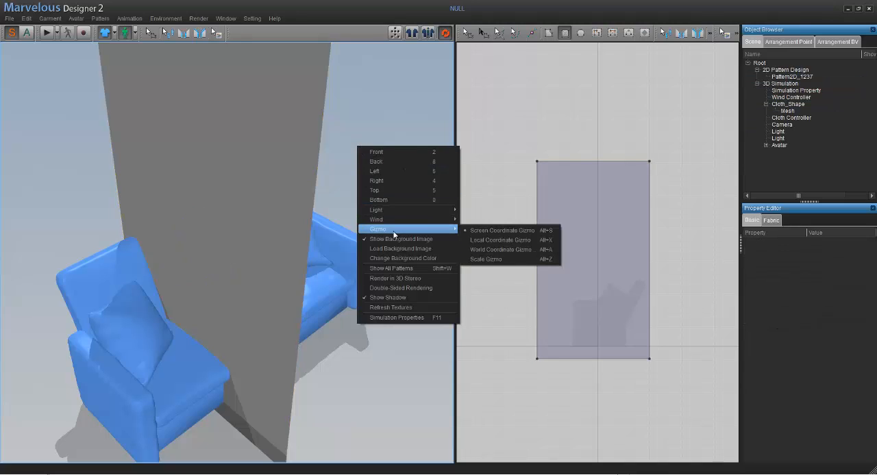
{"action": "left_click", "coordinate": [489, 240]}
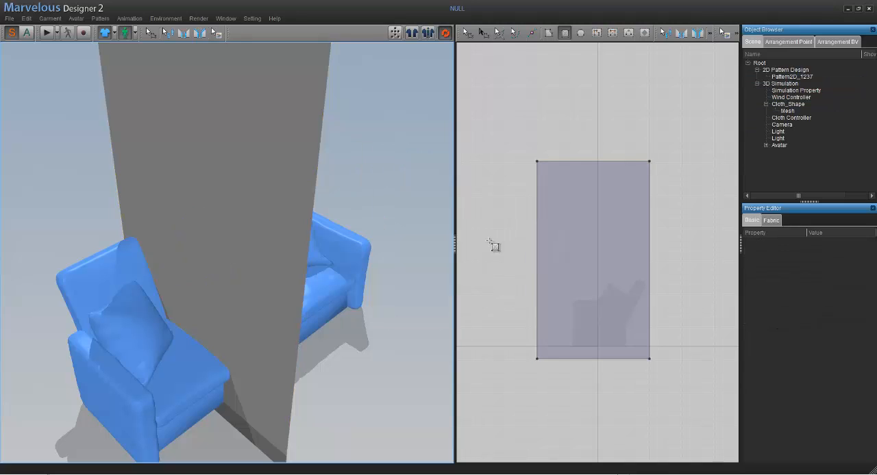
- Rotate the cloth in 3D until it lies horizontally above the sofa
{"action": "left_click", "coordinate": [279, 106]}
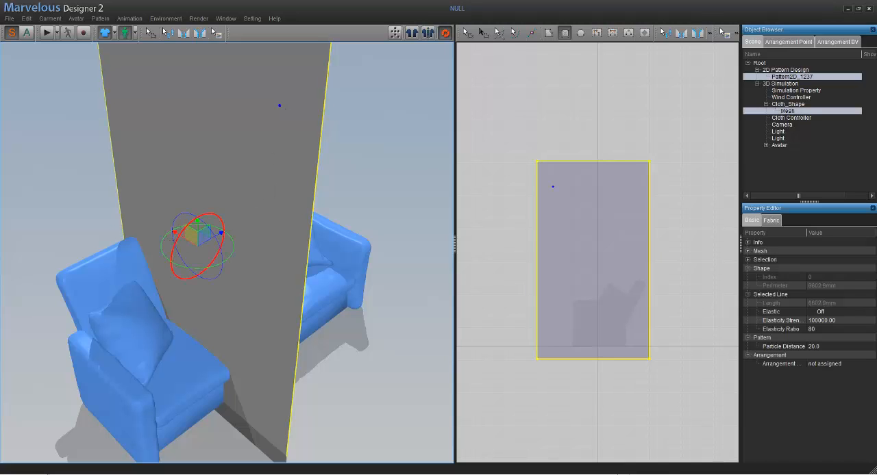
{"action": "mouse_move", "coordinate": [180, 242]}
{"action": "left_mouse_down"}
{"action": "mouse_move", "coordinate": [229, 213]}
{"action": "mouse_move", "coordinate": [201, 231]}
{"action": "mouse_move", "coordinate": [210, 234]}
{"action": "mouse_move", "coordinate": [185, 230]}
{"action": "left_mouse_up"}
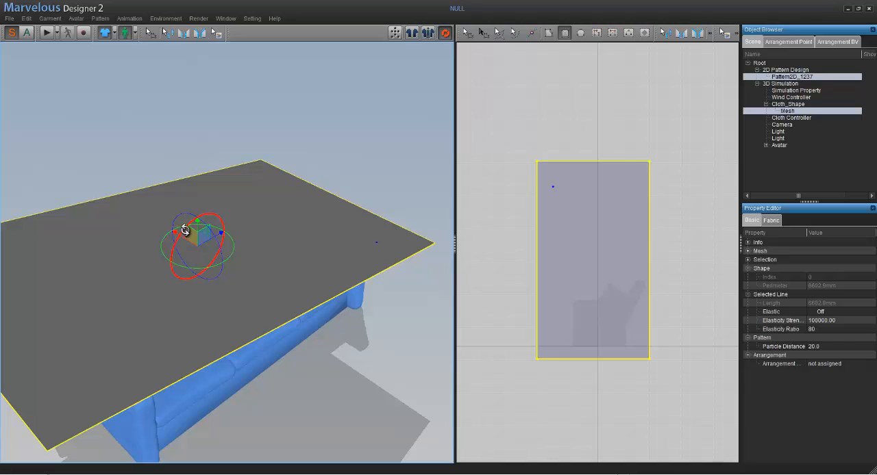
{"action": "right_click_drag", "start_coordinate": [244, 193], "coordinate": [242, 115]}
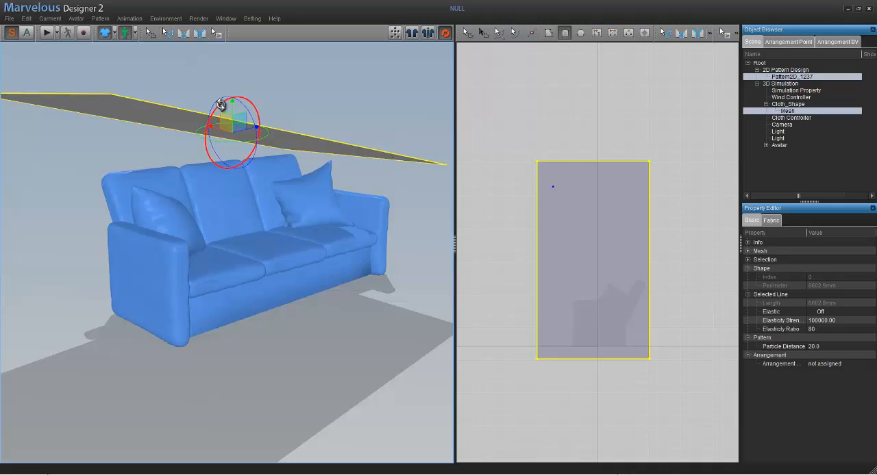
{"action": "left_click_drag", "start_coordinate": [223, 109], "coordinate": [221, 115]}
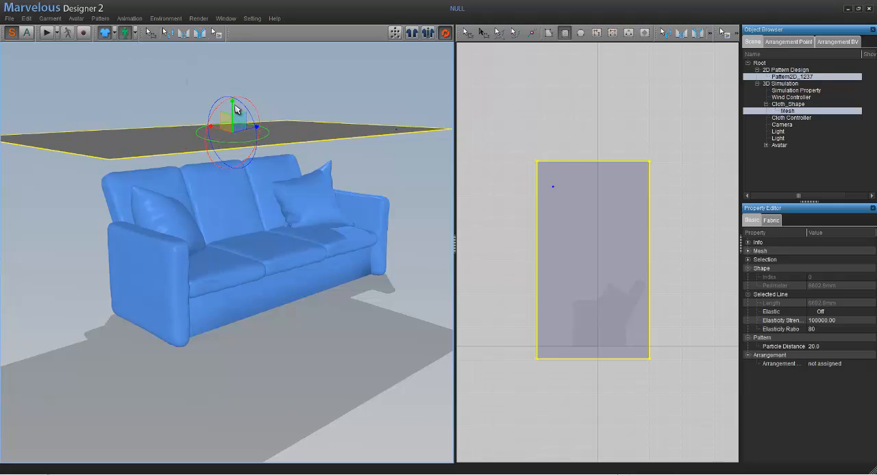
- Adjust the cloth's height along its vertical axis so it hovers just above the sofa's backrest
{"action": "left_click_drag", "start_coordinate": [232, 102], "coordinate": [232, 160]}
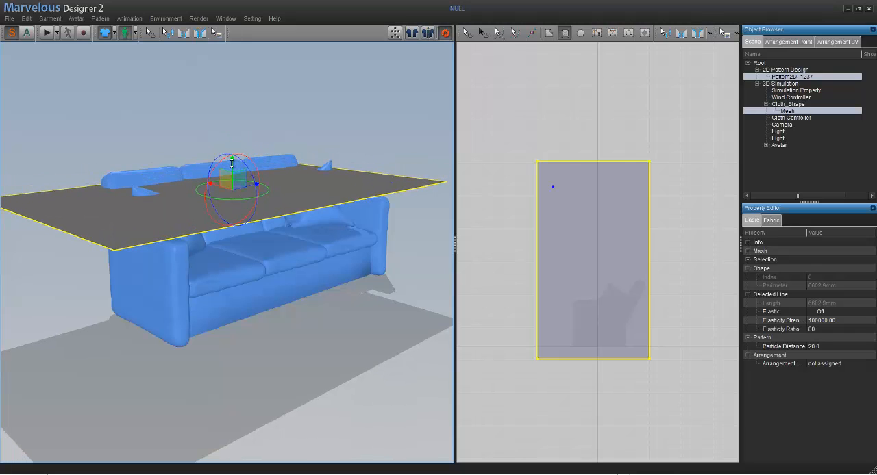
{"action": "left_click_drag", "start_coordinate": [232, 167], "coordinate": [232, 121]}
{"action": "left_click", "coordinate": [332, 203]}
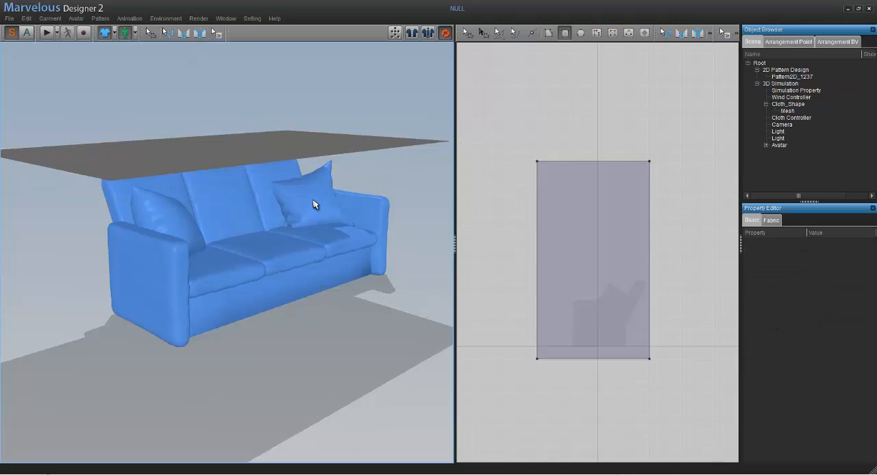
{"action": "right_click_drag", "start_coordinate": [313, 202], "coordinate": [363, 182]}
- Select the whole rectangular pattern in the 2D window and display its fabric properties
{"action": "left_click", "coordinate": [498, 123]}
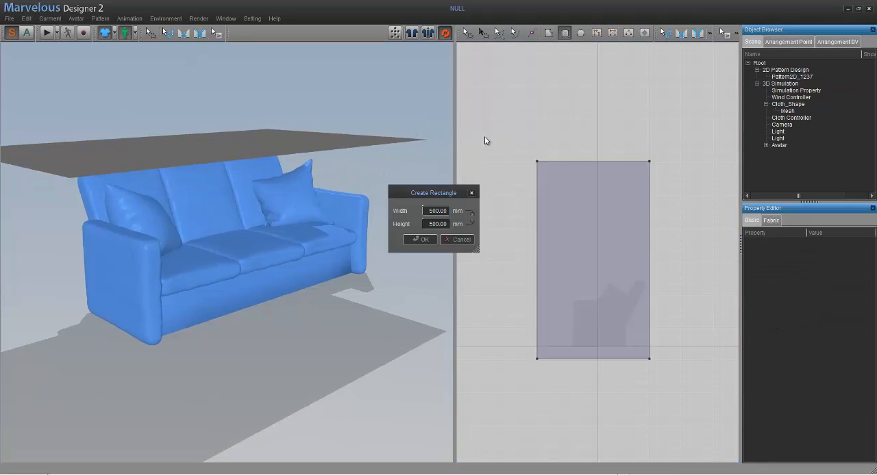
{"action": "left_click", "coordinate": [462, 241]}
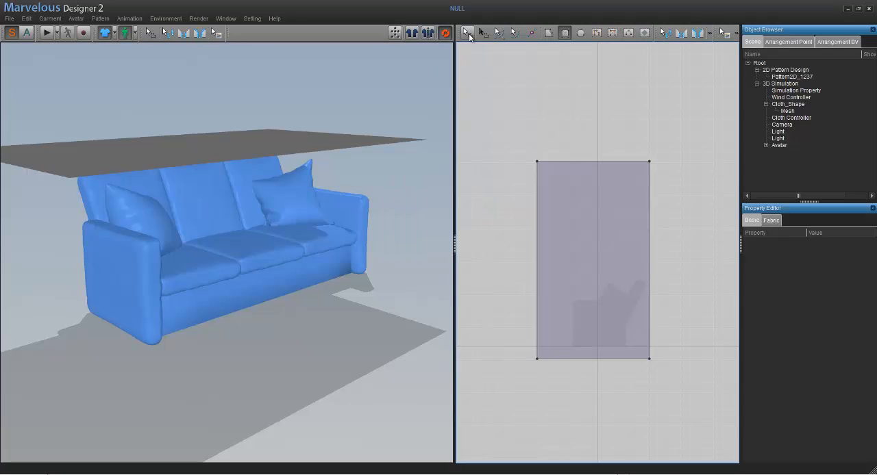
{"action": "left_click", "coordinate": [469, 36]}
{"action": "left_click", "coordinate": [551, 188]}
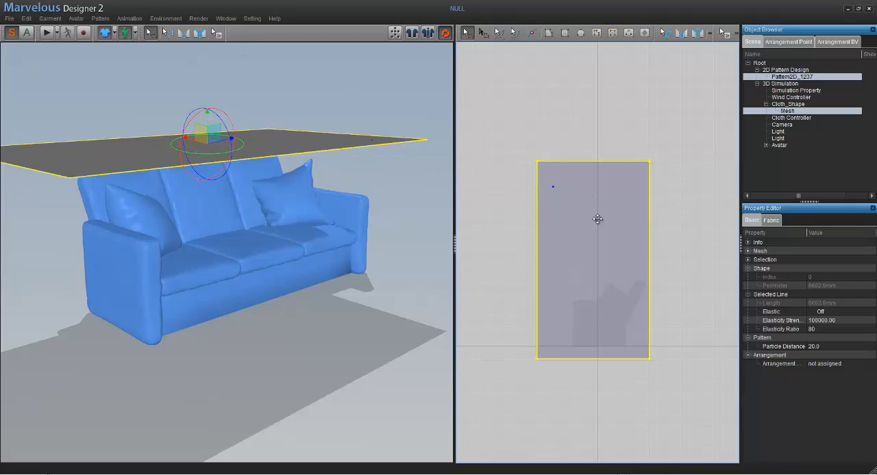
{"action": "left_click", "coordinate": [771, 220]}
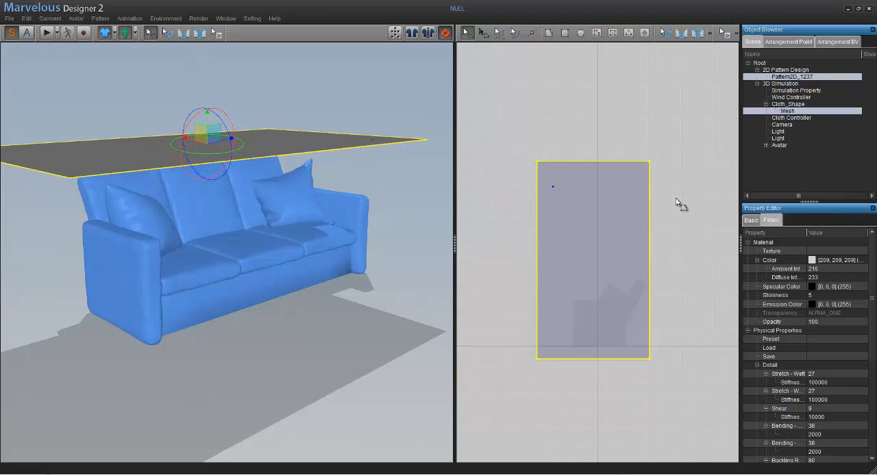
- Switch to Firefox, look over the tutorial topics on the Marvelous Designer website, and return to Marvelous Designer
{"action": "left_click", "coordinate": [541, 474]}
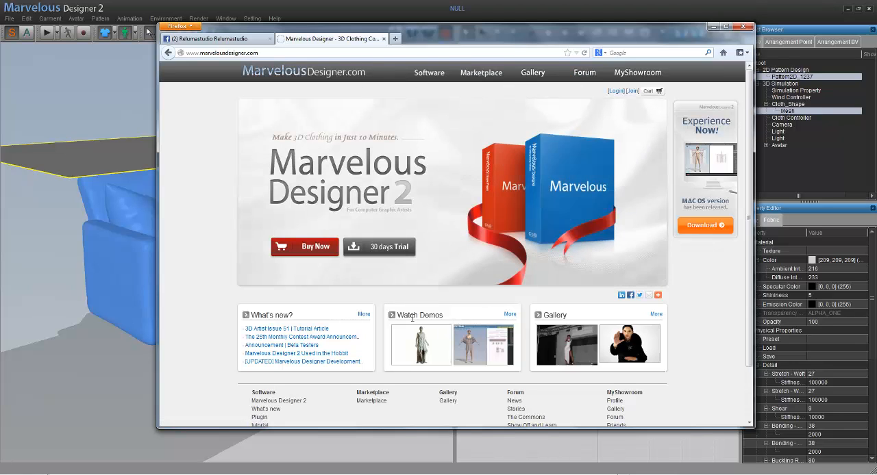
{"action": "scroll", "coordinate": [478, 319], "scroll_direction": "down", "scroll_amount": 3}
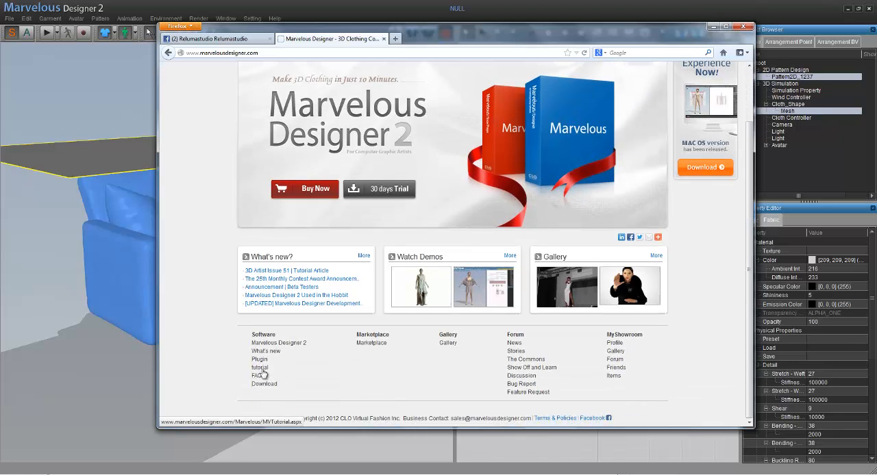
{"action": "left_click", "coordinate": [260, 370]}
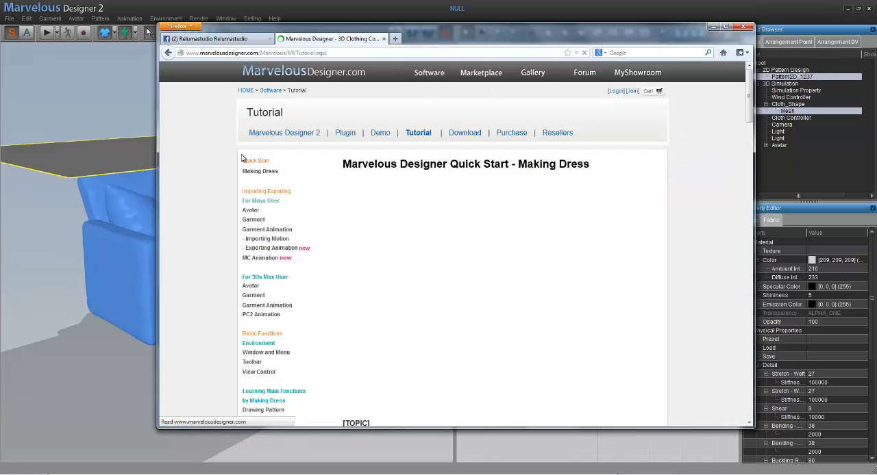
{"action": "scroll", "coordinate": [260, 182], "scroll_direction": "down", "scroll_amount": 4}
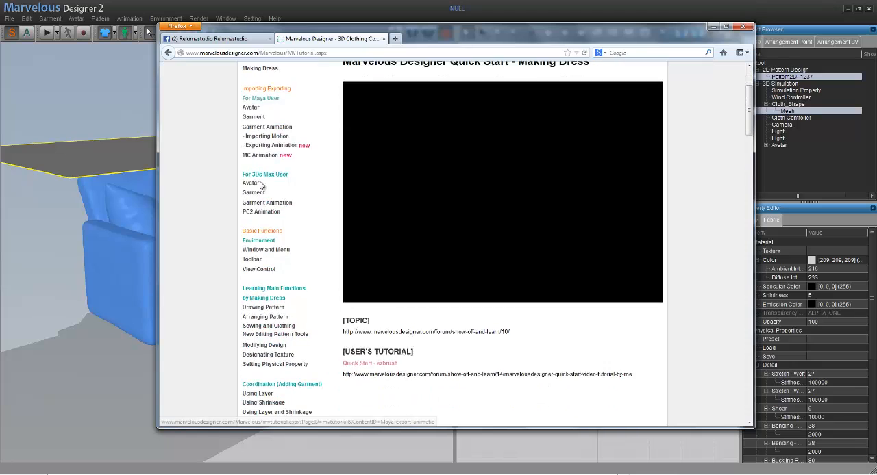
{"action": "scroll", "coordinate": [307, 330], "scroll_direction": "up", "scroll_amount": 4}
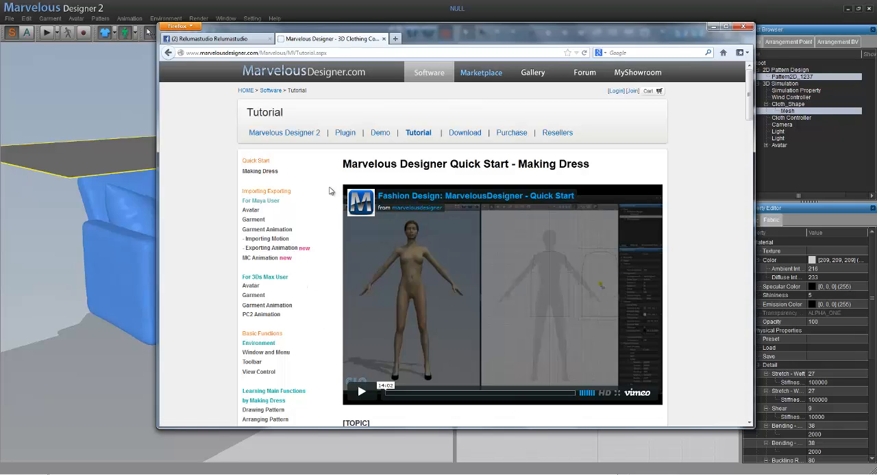
{"action": "left_click", "coordinate": [713, 26]}
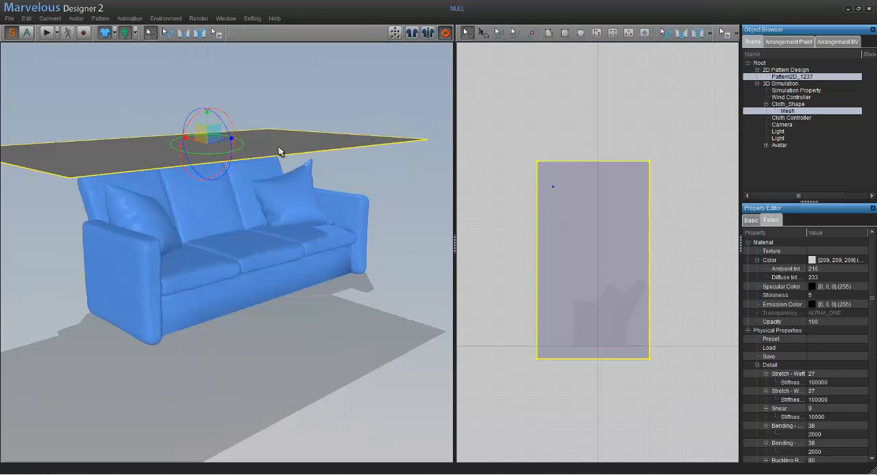
- Look at the scene from the Top view and set the cloth's fabric opacity to 51
{"action": "left_click", "coordinate": [231, 183]}
{"action": "middle_click_drag", "start_coordinate": [237, 188], "coordinate": [259, 190]}
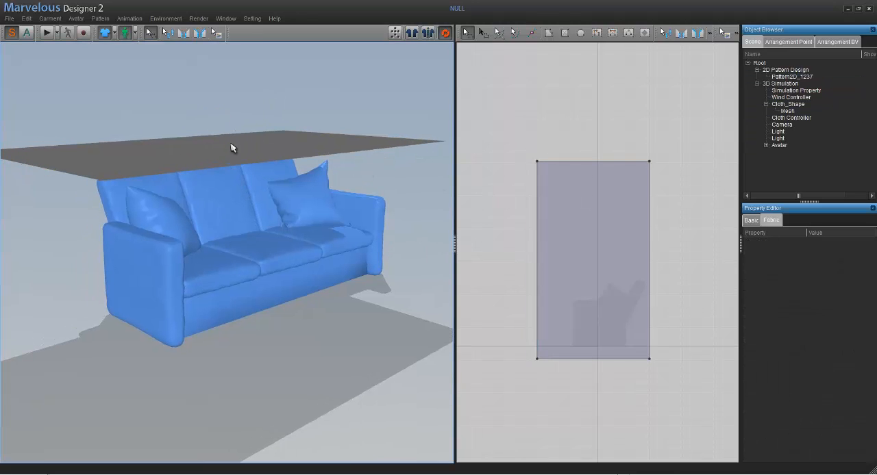
{"action": "right_click_drag", "start_coordinate": [227, 97], "coordinate": [230, 103]}
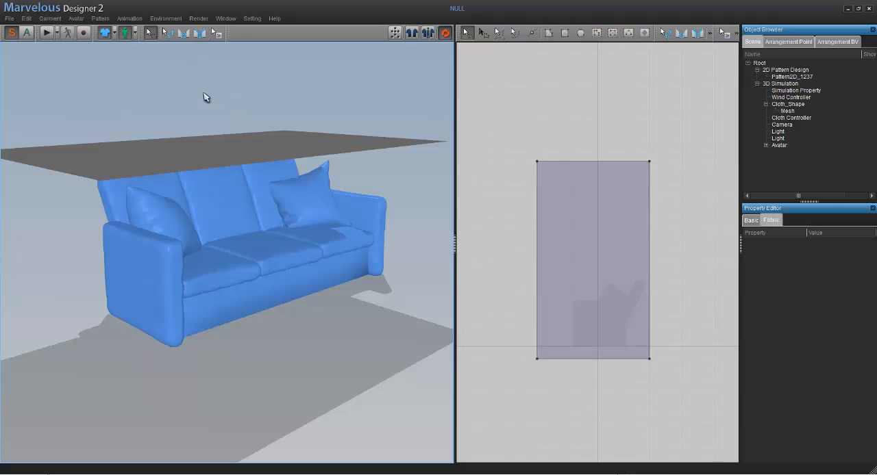
{"action": "right_click", "coordinate": [208, 95]}
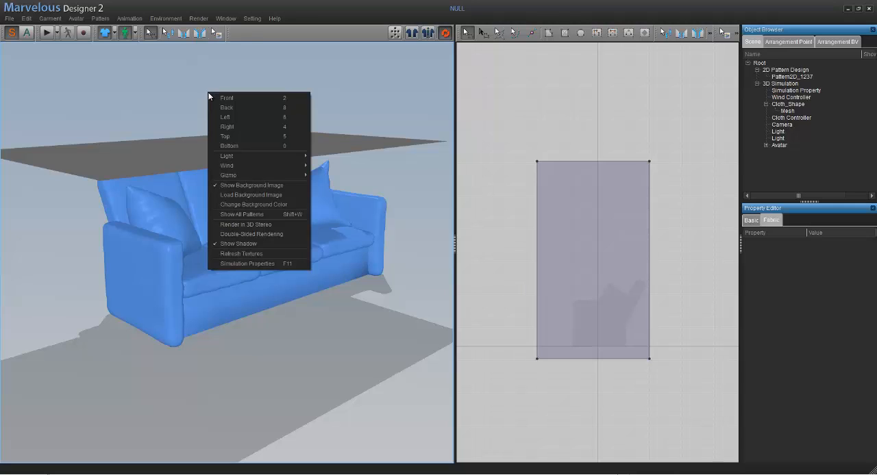
{"action": "left_click", "coordinate": [235, 137]}
{"action": "middle_click_drag", "start_coordinate": [334, 196], "coordinate": [326, 173]}
{"action": "scroll", "coordinate": [326, 173], "scroll_direction": "up", "scroll_amount": 2}
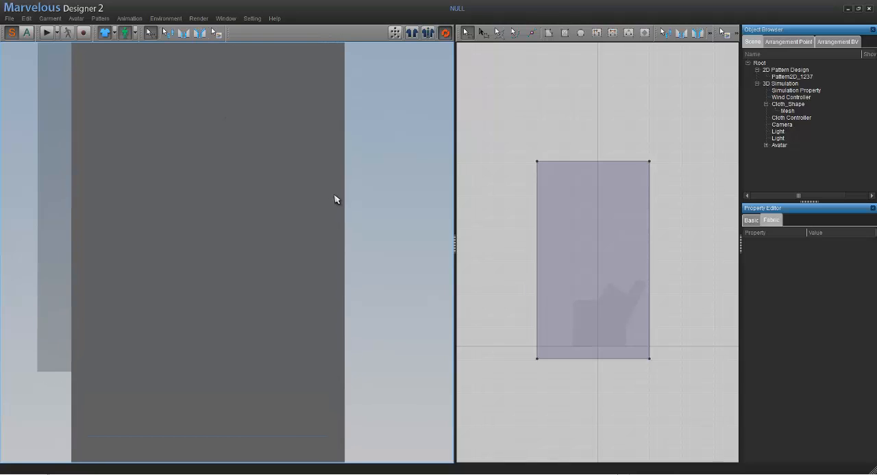
{"action": "scroll", "coordinate": [336, 199], "scroll_direction": "down", "scroll_amount": 5}
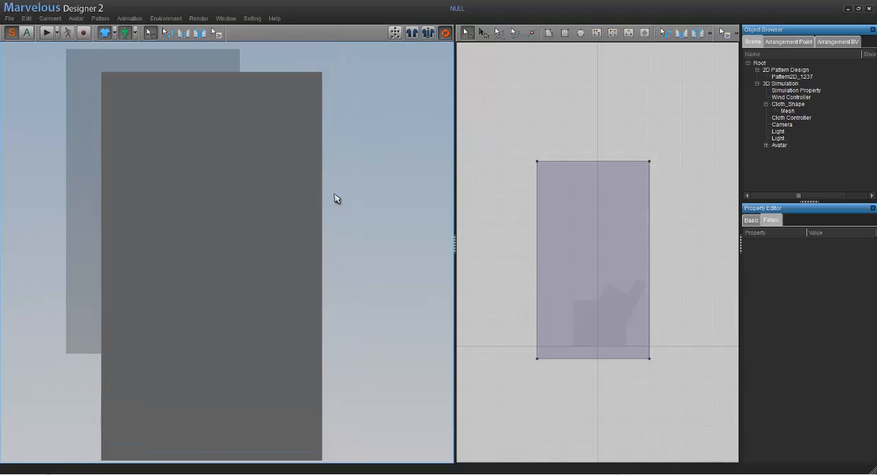
{"action": "scroll", "coordinate": [336, 198], "scroll_direction": "down", "scroll_amount": 2}
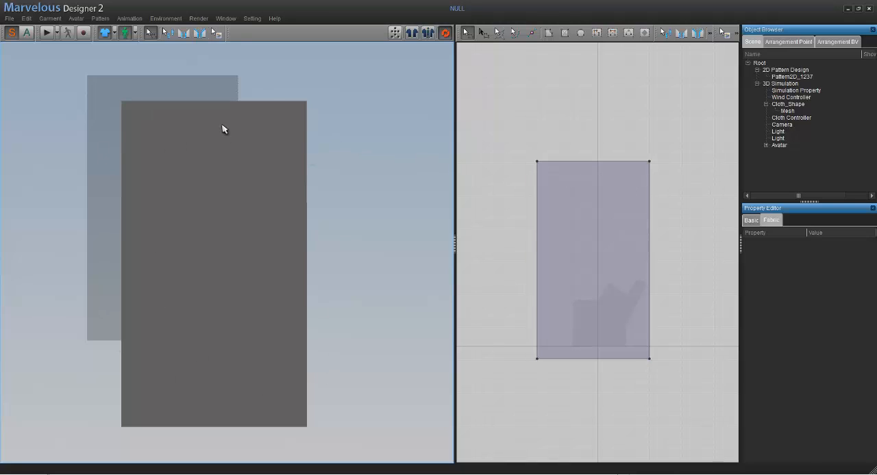
{"action": "left_click", "coordinate": [251, 135]}
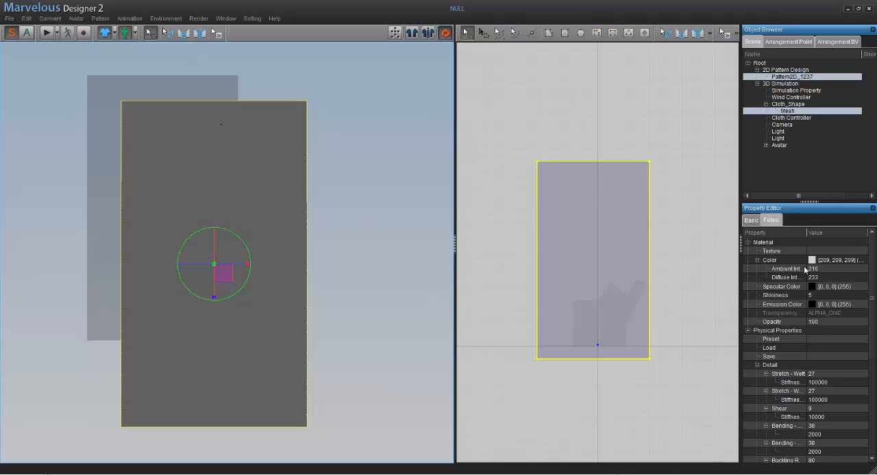
{"action": "left_click", "coordinate": [840, 323]}
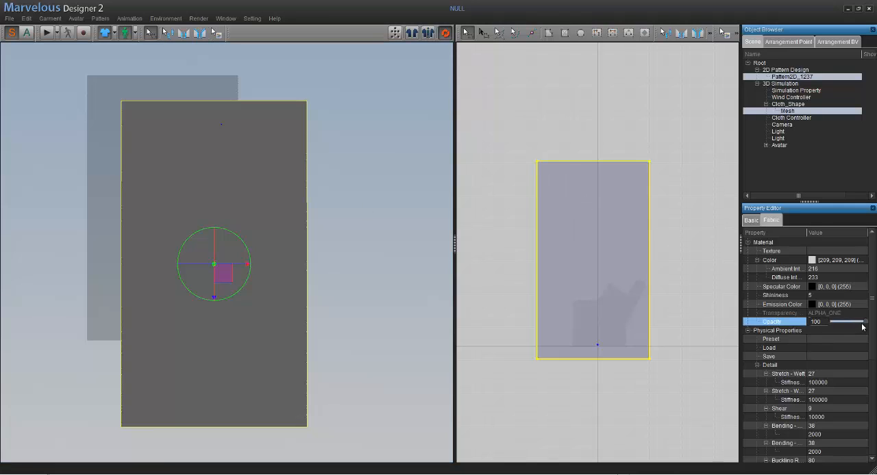
{"action": "left_click_drag", "start_coordinate": [854, 327], "coordinate": [850, 329]}
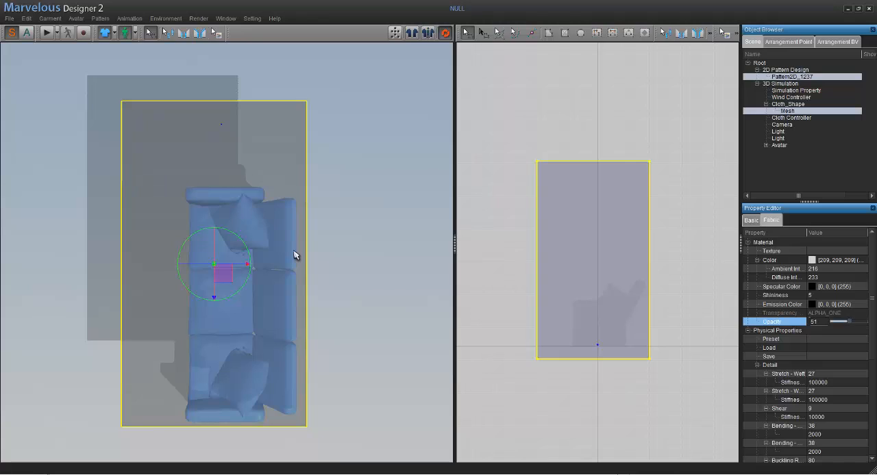
- Move the cloth horizontally in the top view so that it covers the whole sofa with a margin on every side
{"action": "middle_click_drag", "start_coordinate": [340, 223], "coordinate": [339, 154]}
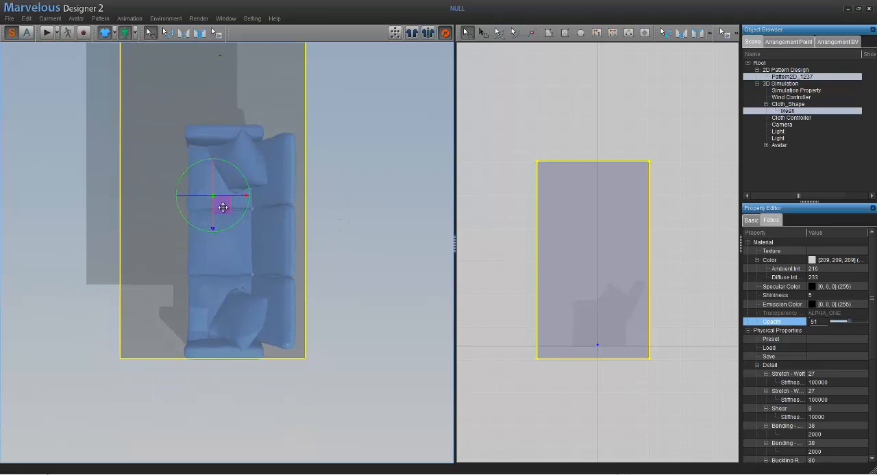
{"action": "left_click_drag", "start_coordinate": [223, 207], "coordinate": [245, 252]}
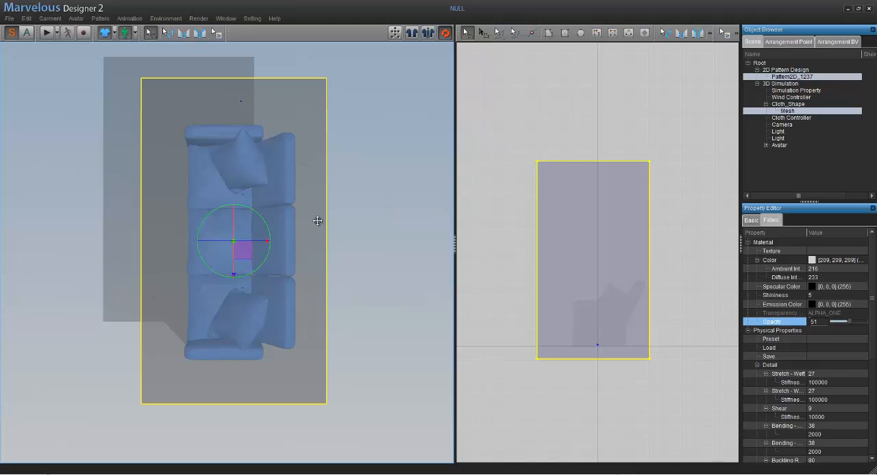
- Select the rectangular pattern in the 2D window with the transform tool and widen it outward at its right edge
{"action": "left_click", "coordinate": [654, 240]}
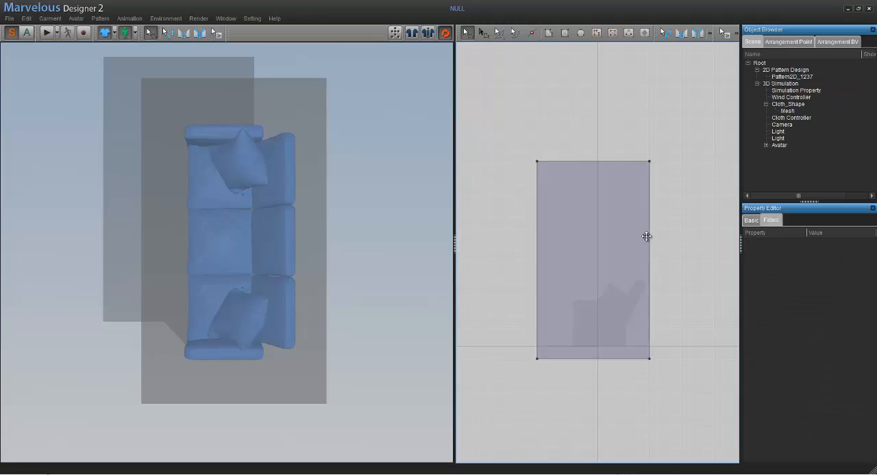
{"action": "left_click", "coordinate": [650, 242]}
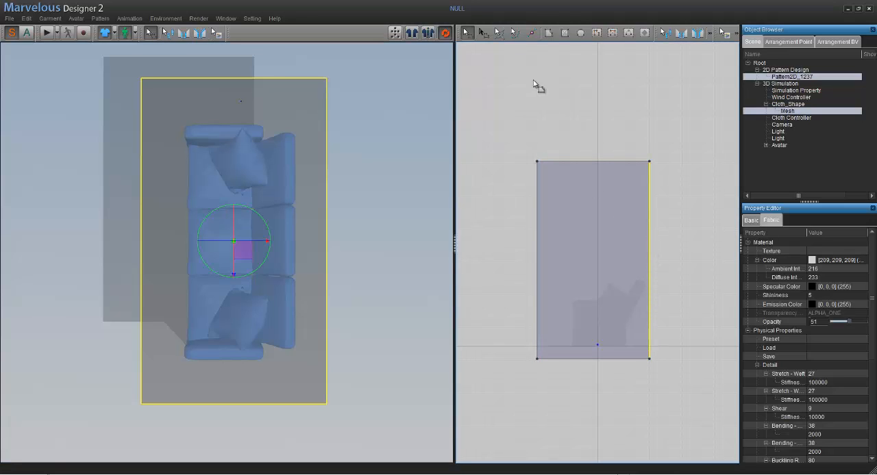
{"action": "left_click", "coordinate": [482, 34]}
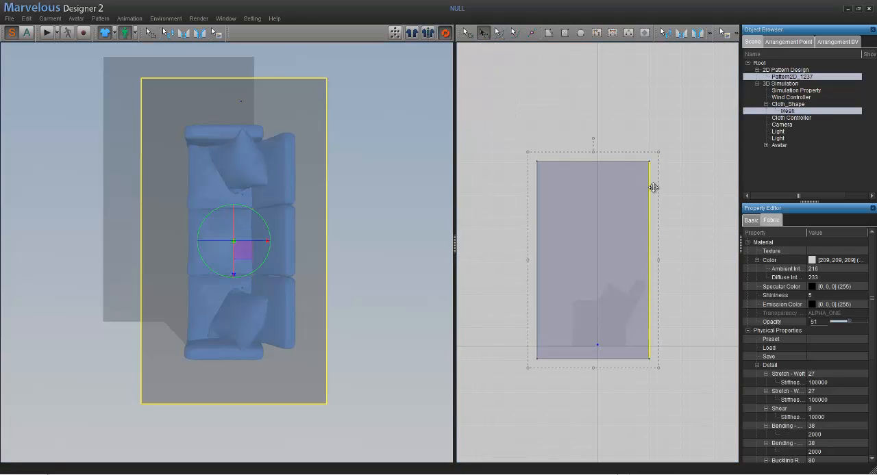
{"action": "mouse_move", "coordinate": [659, 262]}
{"action": "left_mouse_down"}
{"action": "mouse_move", "coordinate": [680, 264]}
{"action": "mouse_move", "coordinate": [661, 260]}
{"action": "left_mouse_up"}
{"action": "left_click", "coordinate": [682, 242]}
{"action": "left_click", "coordinate": [652, 242]}
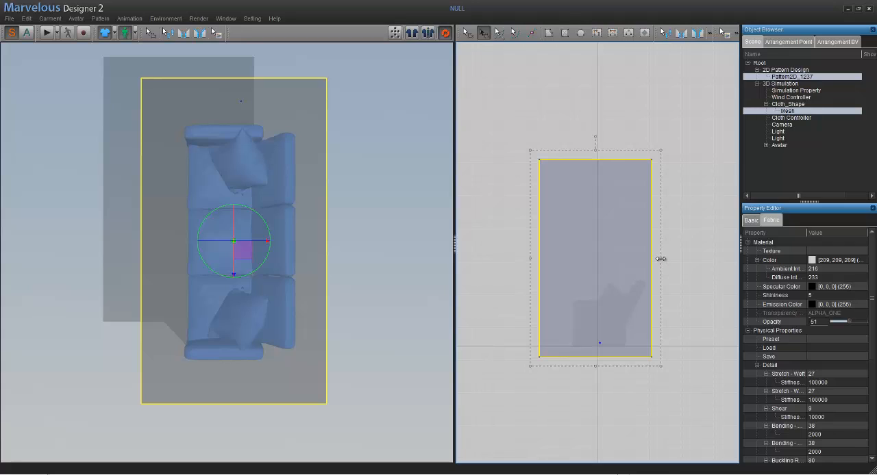
{"action": "left_click_drag", "start_coordinate": [661, 259], "coordinate": [673, 258]}
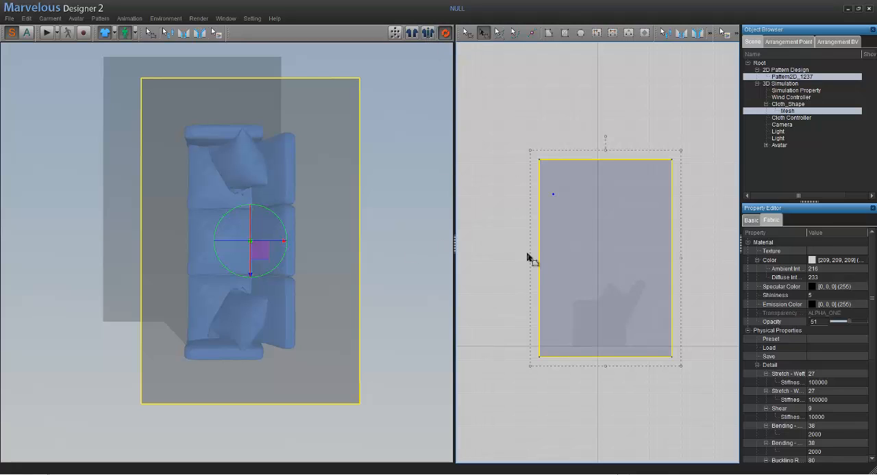
- Enlarge the rectangular pattern further by stretching its left, top, bottom and right edges outward so it extends well past the sofa
{"action": "left_click_drag", "start_coordinate": [502, 261], "coordinate": [500, 261]}
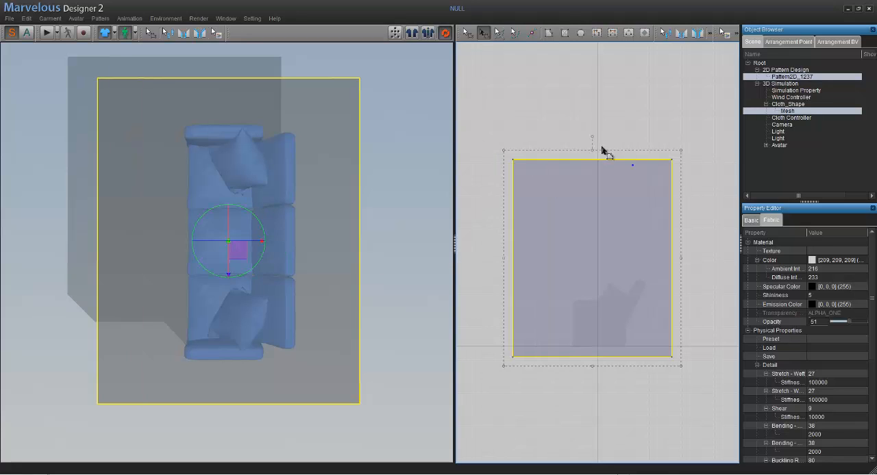
{"action": "mouse_move", "coordinate": [593, 151]}
{"action": "left_mouse_down"}
{"action": "mouse_move", "coordinate": [591, 137]}
{"action": "mouse_move", "coordinate": [593, 146]}
{"action": "left_mouse_up"}
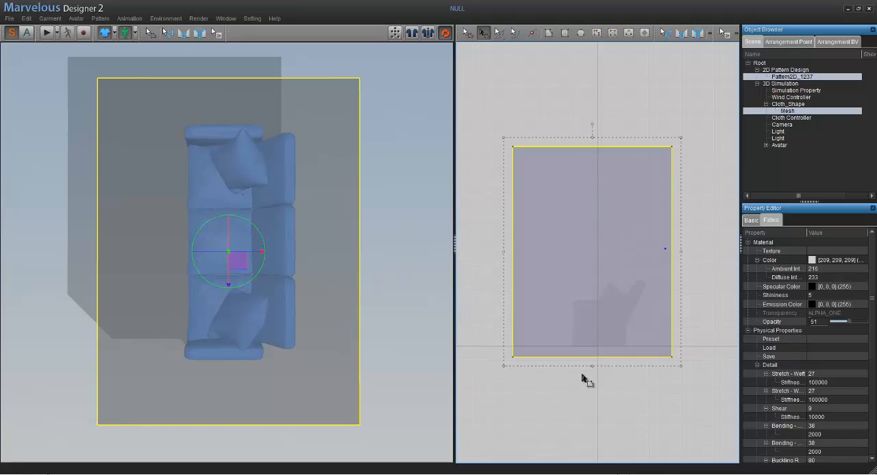
{"action": "left_click_drag", "start_coordinate": [591, 367], "coordinate": [592, 378]}
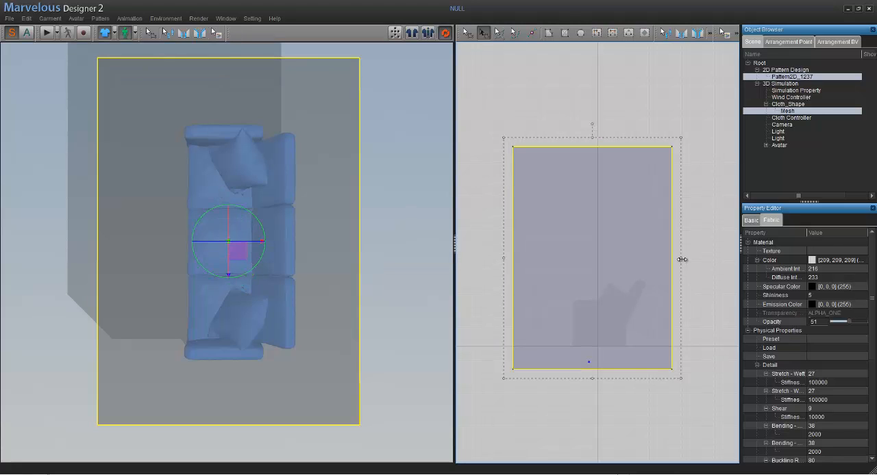
{"action": "left_click_drag", "start_coordinate": [682, 260], "coordinate": [701, 260]}
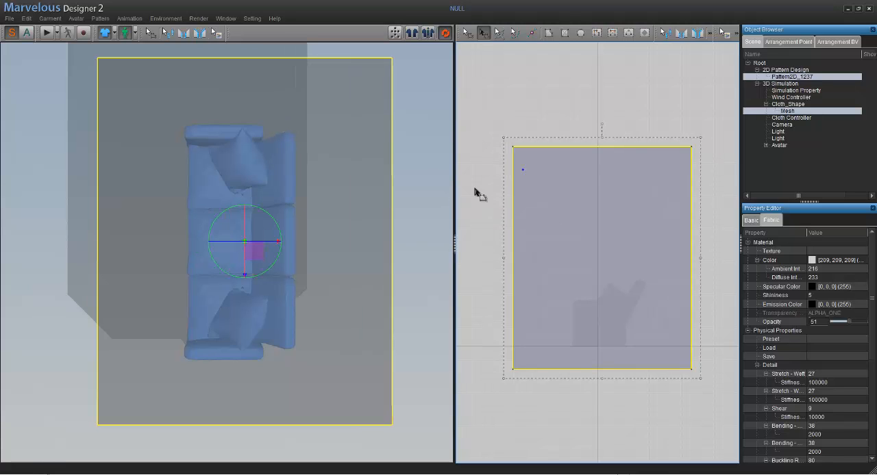
- View the enlarged cloth over the sofa in perspective and set its fabric opacity to 100
{"action": "left_click", "coordinate": [412, 188]}
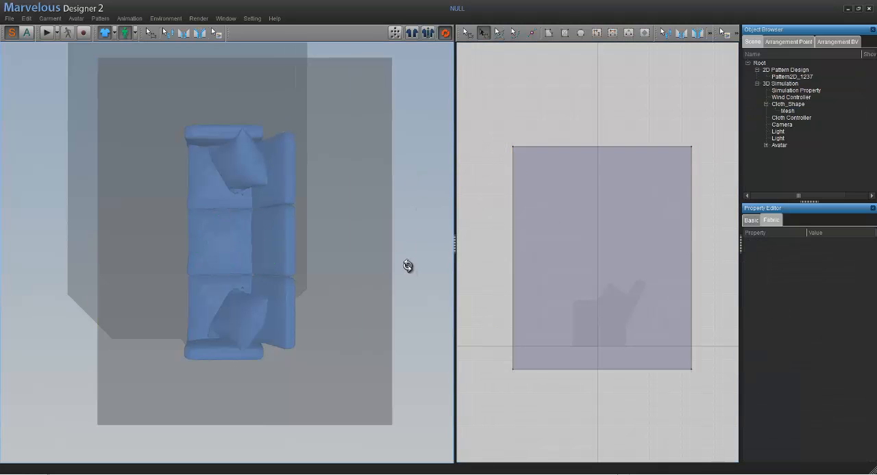
{"action": "right_click_drag", "start_coordinate": [407, 267], "coordinate": [551, 210]}
{"action": "right_click_drag", "start_coordinate": [345, 246], "coordinate": [336, 268]}
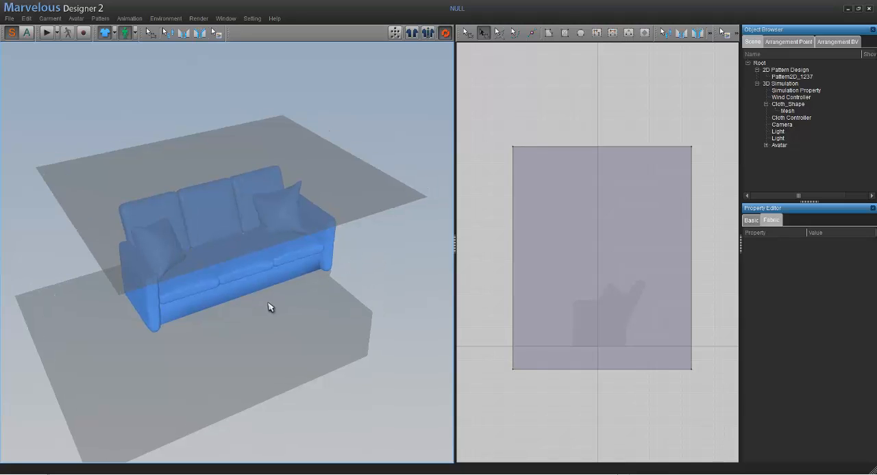
{"action": "right_click_drag", "start_coordinate": [292, 299], "coordinate": [294, 299]}
{"action": "middle_click_drag", "start_coordinate": [302, 280], "coordinate": [326, 278]}
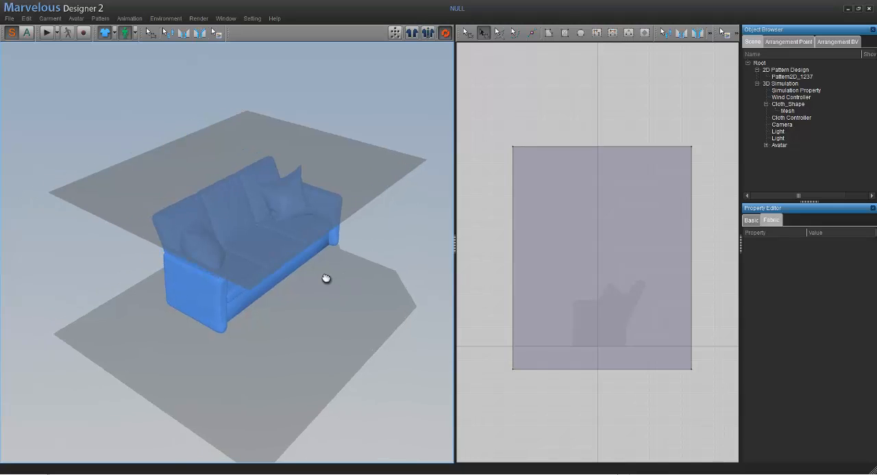
{"action": "right_click_drag", "start_coordinate": [325, 276], "coordinate": [307, 286]}
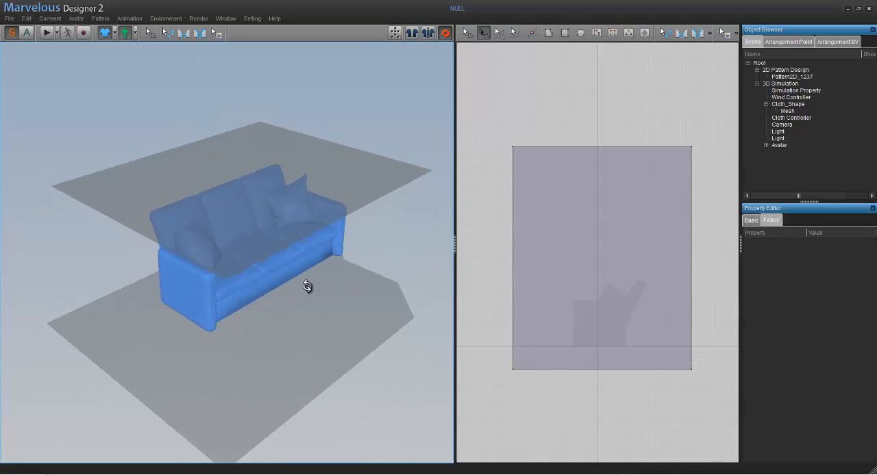
{"action": "middle_click_drag", "start_coordinate": [330, 260], "coordinate": [361, 231]}
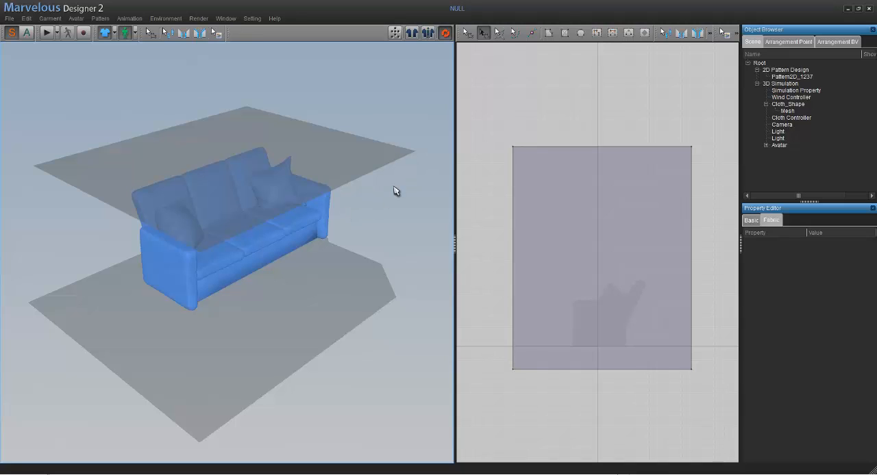
{"action": "left_click", "coordinate": [338, 166]}
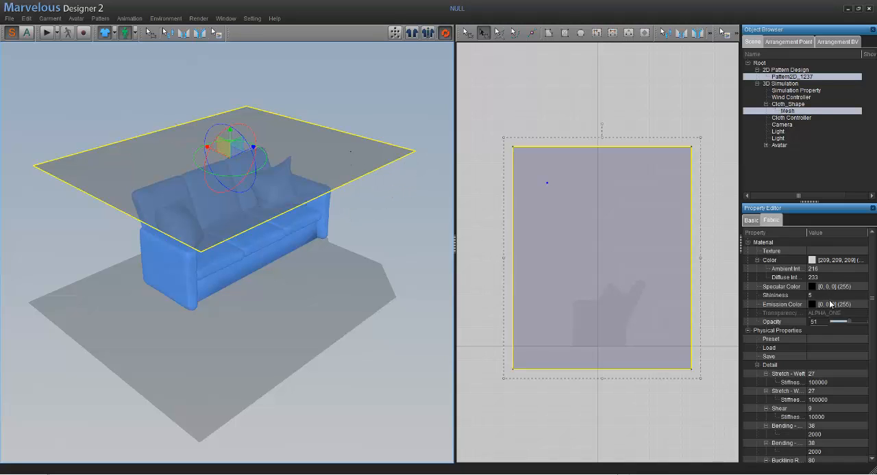
{"action": "left_click_drag", "start_coordinate": [850, 326], "coordinate": [867, 322]}
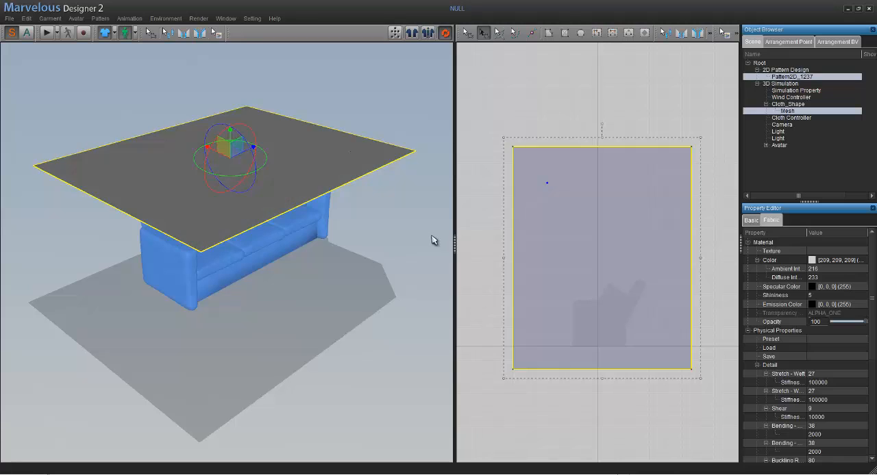
{"action": "left_click", "coordinate": [402, 221]}
{"action": "left_click", "coordinate": [332, 165]}
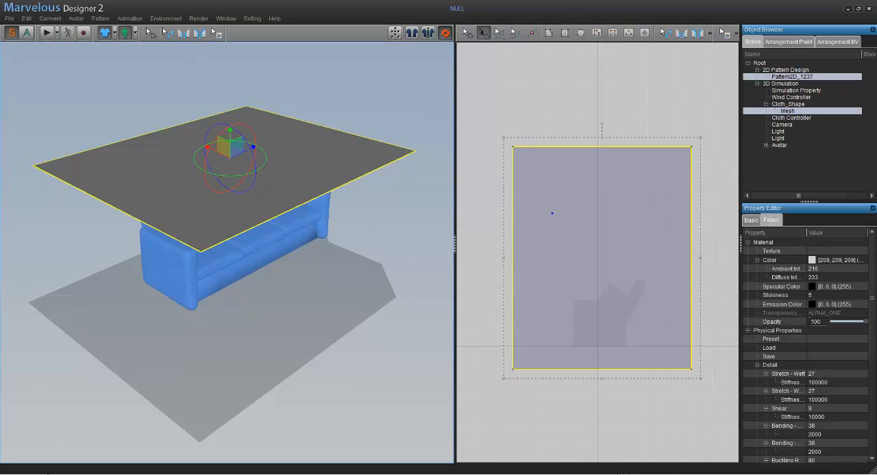
- Flip the cloth horizontally in the 3D window and deselect it
{"action": "right_click_drag", "start_coordinate": [356, 145], "coordinate": [366, 224]}
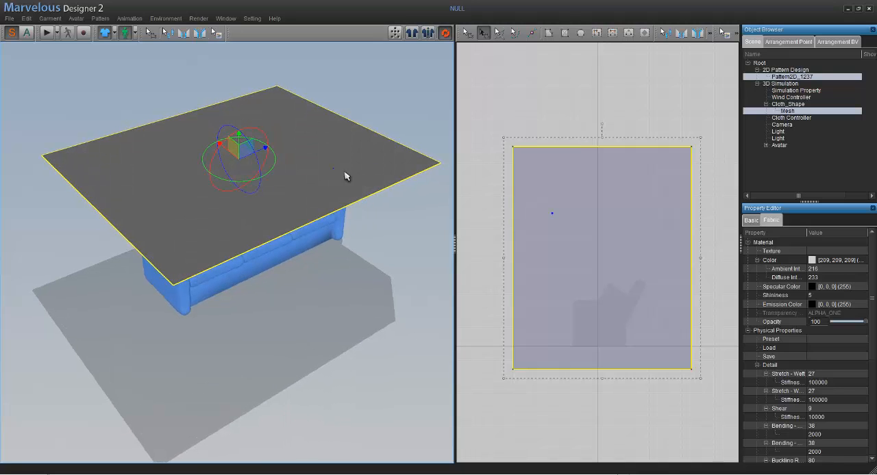
{"action": "right_click_drag", "start_coordinate": [324, 154], "coordinate": [323, 153]}
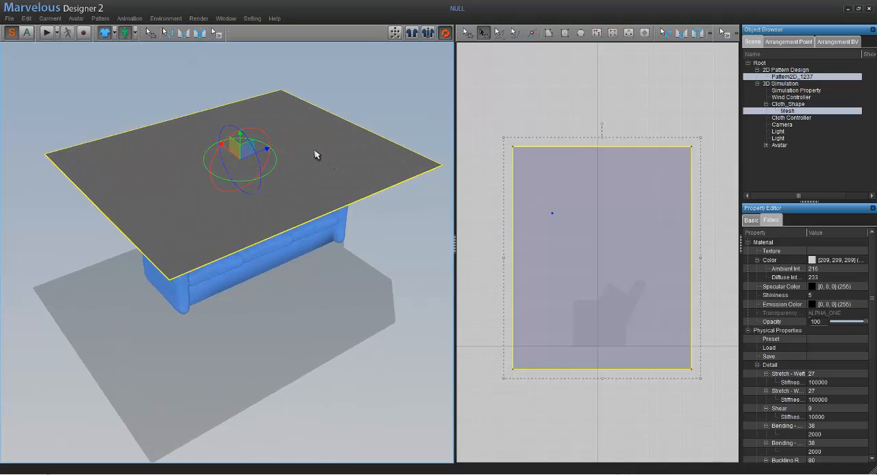
{"action": "left_click", "coordinate": [367, 106]}
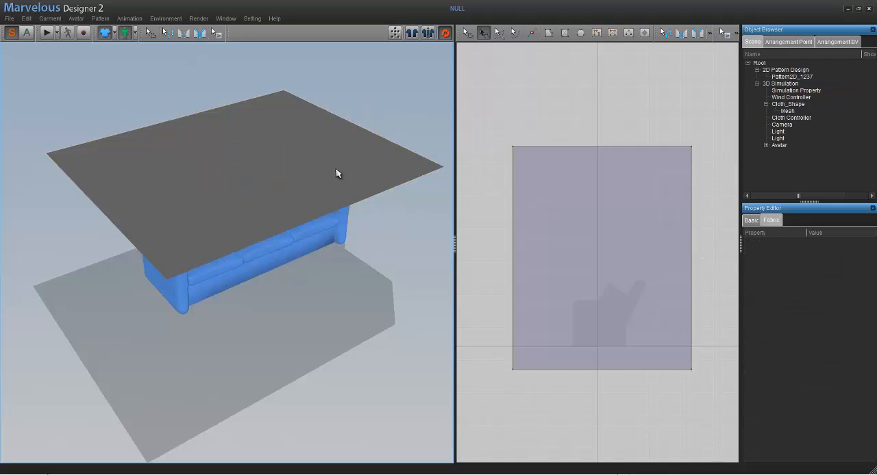
{"action": "left_click", "coordinate": [335, 153]}
{"action": "right_click", "coordinate": [326, 148]}
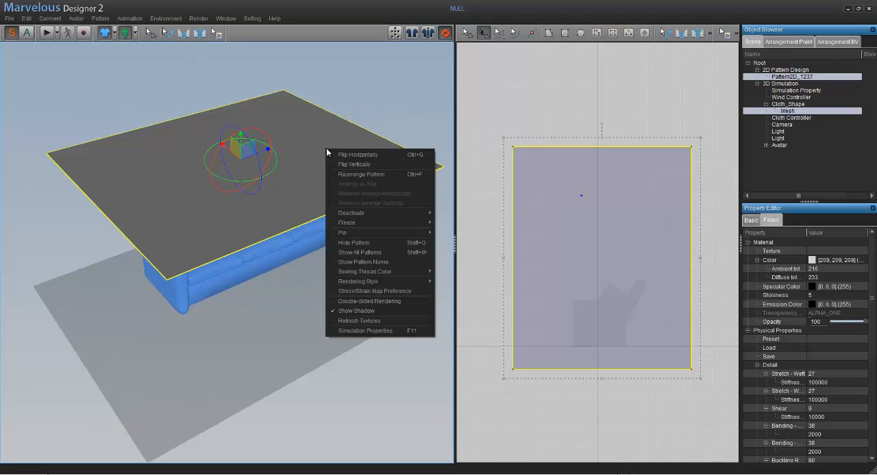
{"action": "left_click", "coordinate": [350, 158]}
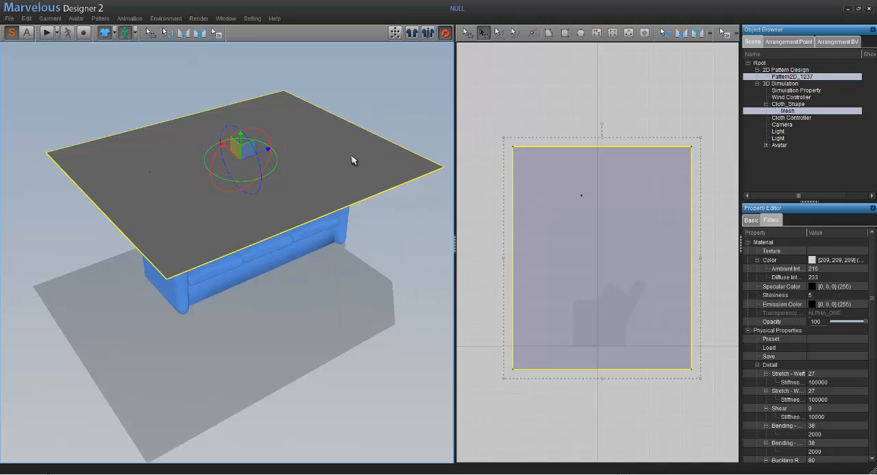
{"action": "left_click", "coordinate": [359, 119]}
- Rotate the cloth upright behind the sofa with the rotation gizmo and turn it back to horizontal above the sofa
{"action": "middle_click_drag", "start_coordinate": [306, 207], "coordinate": [256, 185]}
{"action": "left_click", "coordinate": [247, 163]}
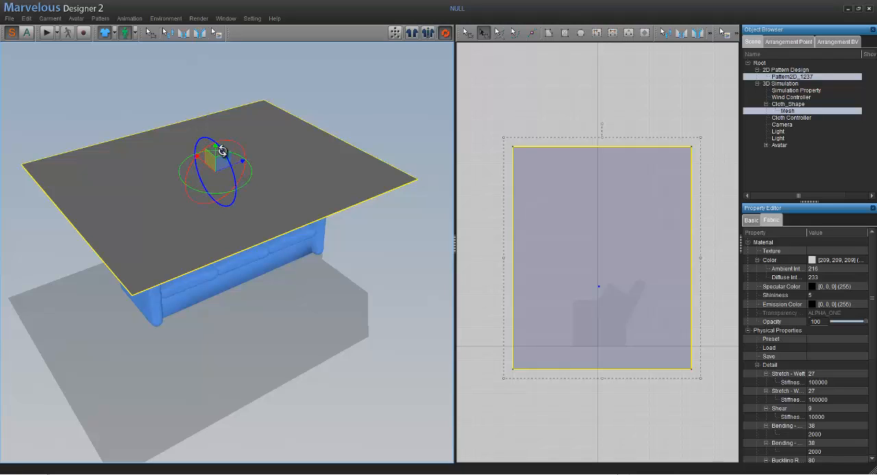
{"action": "left_click_drag", "start_coordinate": [226, 151], "coordinate": [299, 206]}
{"action": "right_click_drag", "start_coordinate": [278, 159], "coordinate": [239, 164]}
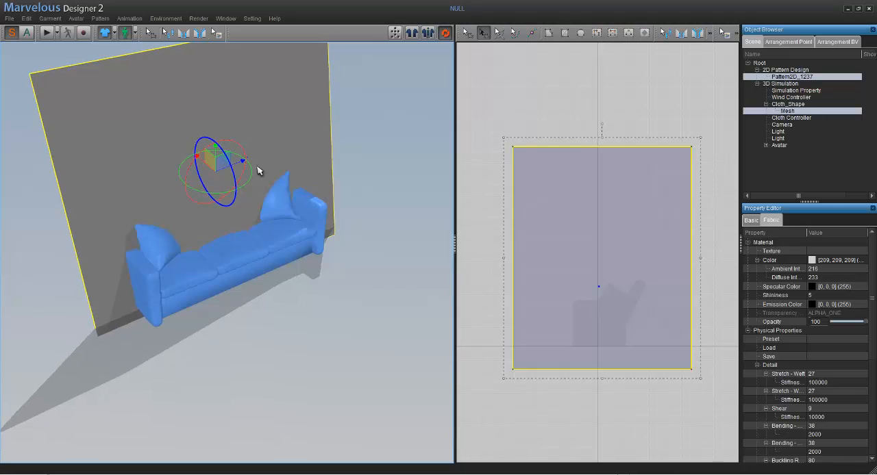
{"action": "left_click_drag", "start_coordinate": [226, 141], "coordinate": [235, 92]}
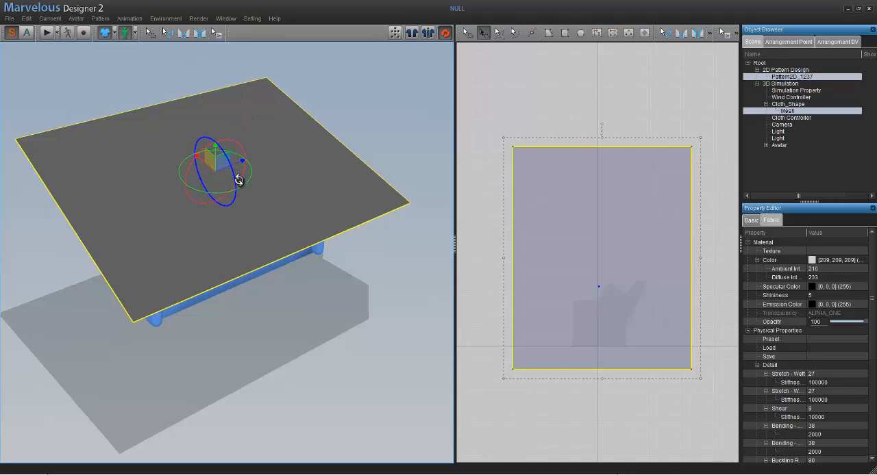
{"action": "mouse_move", "coordinate": [239, 172]}
{"action": "left_mouse_down"}
{"action": "mouse_move", "coordinate": [239, 164]}
{"action": "mouse_move", "coordinate": [241, 172]}
{"action": "left_mouse_up"}
- Run the simulation so the cloth falls and drapes over the sofa, and select the draped cloth
{"action": "right_click_drag", "start_coordinate": [295, 307], "coordinate": [378, 231]}
{"action": "left_click", "coordinate": [376, 232]}
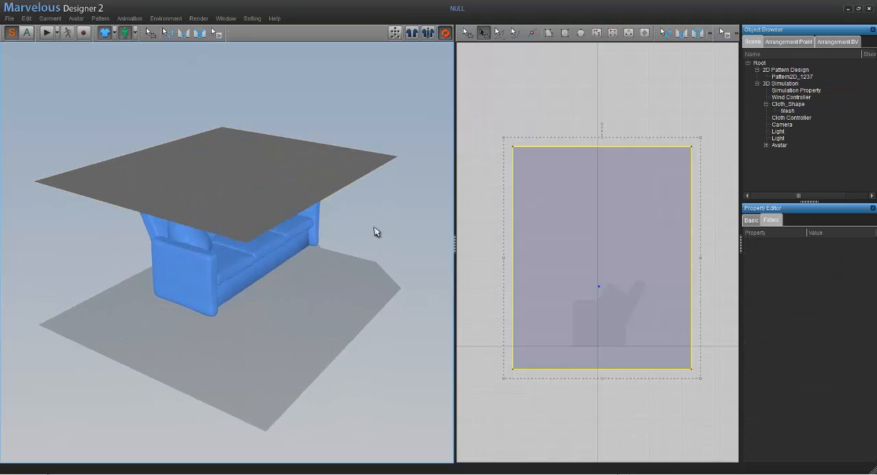
{"action": "left_click", "coordinate": [48, 33]}
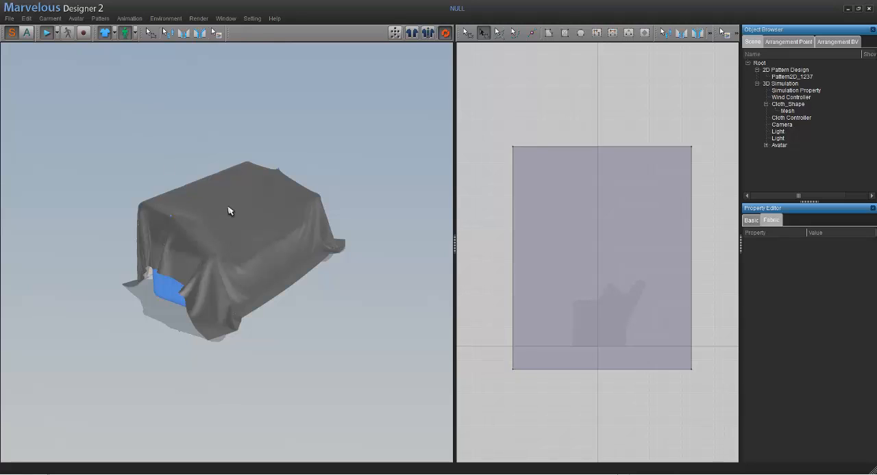
{"action": "left_click", "coordinate": [231, 253]}
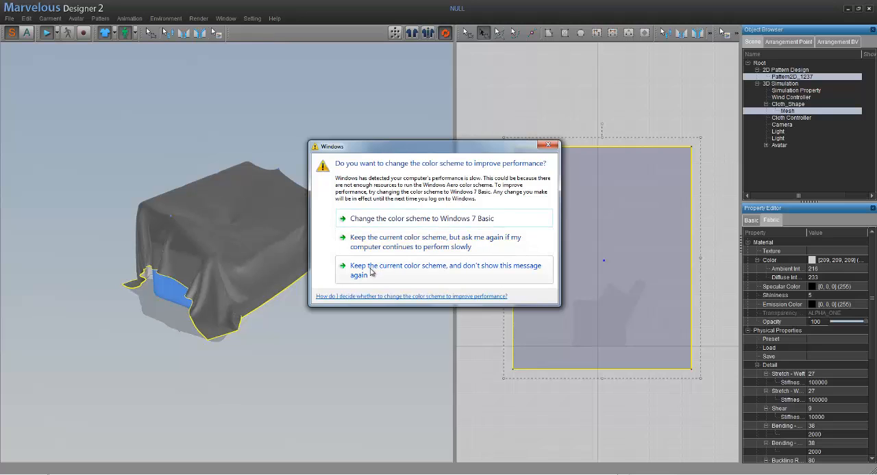
- Dismiss the Windows color scheme prompt, look at the computer's basic system information and minimize that window
{"action": "left_click", "coordinate": [548, 145]}
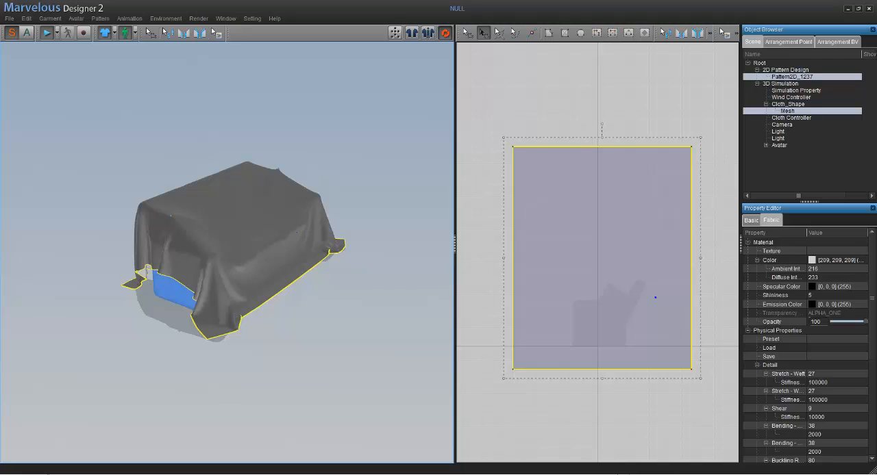
{"action": "left_click", "coordinate": [553, 474]}
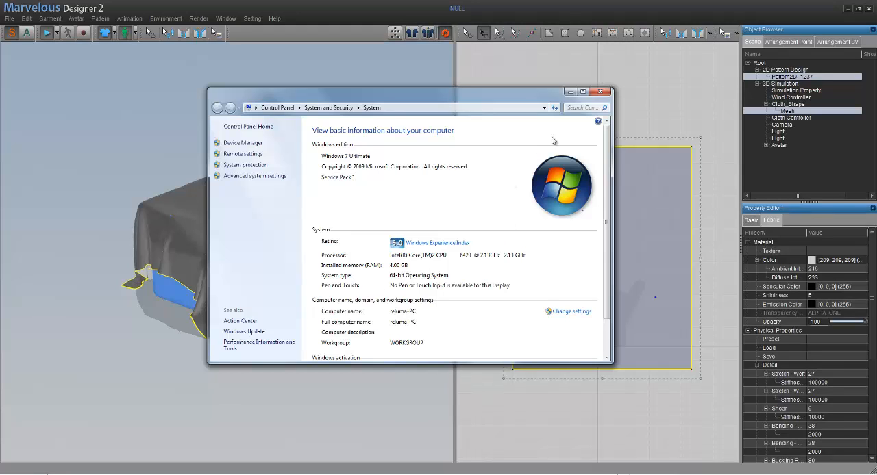
{"action": "left_click", "coordinate": [570, 93]}
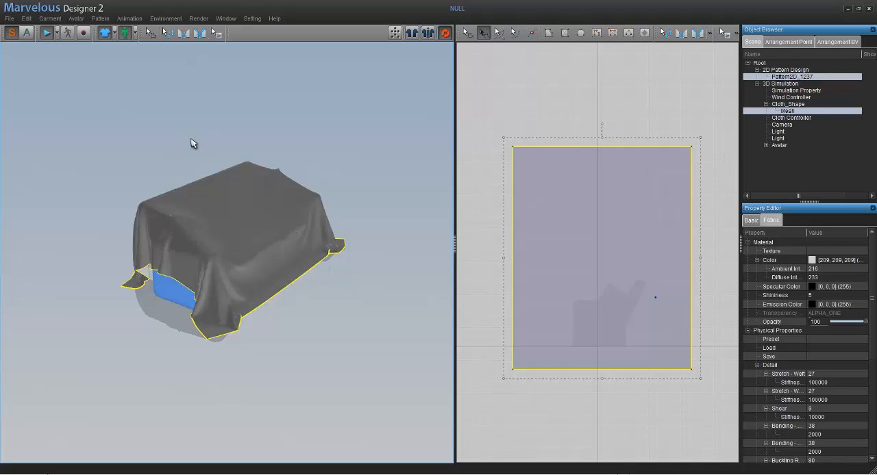
- Stop the cloth simulation, view the draped sofa from its front side, resume the simulation and select the cloth
{"action": "left_click", "coordinate": [124, 232]}
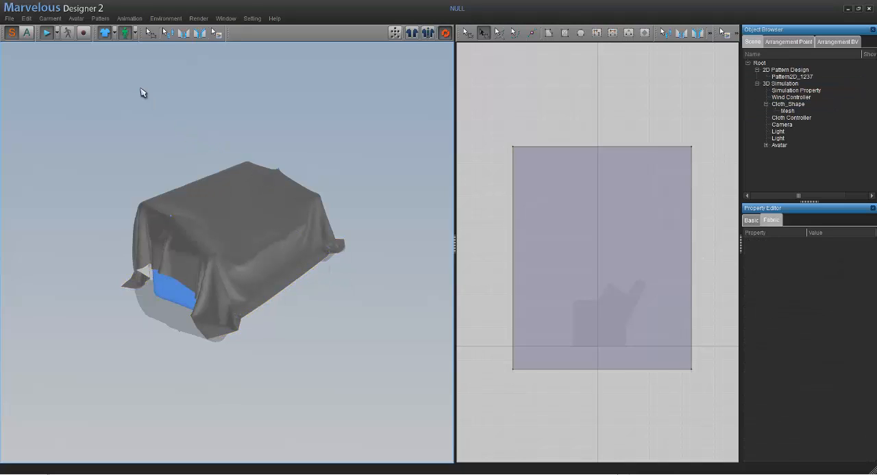
{"action": "left_click", "coordinate": [48, 35]}
{"action": "right_click_drag", "start_coordinate": [358, 278], "coordinate": [302, 279]}
{"action": "middle_click_drag", "start_coordinate": [302, 279], "coordinate": [290, 281]}
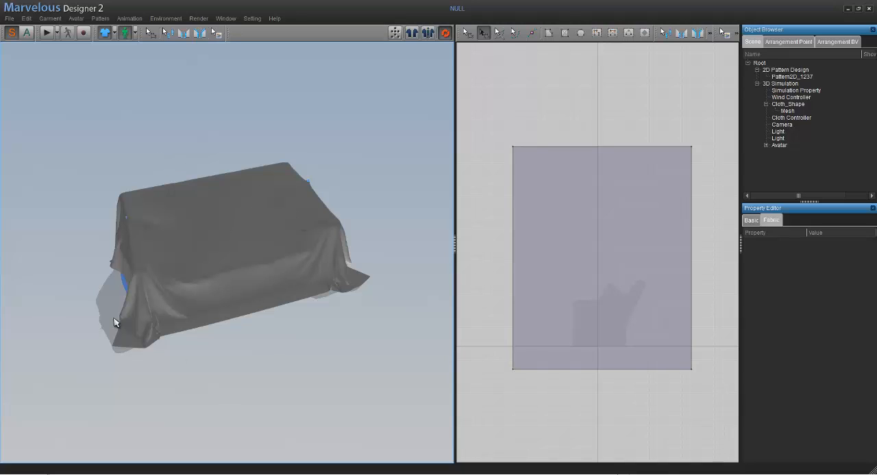
{"action": "left_click", "coordinate": [45, 34]}
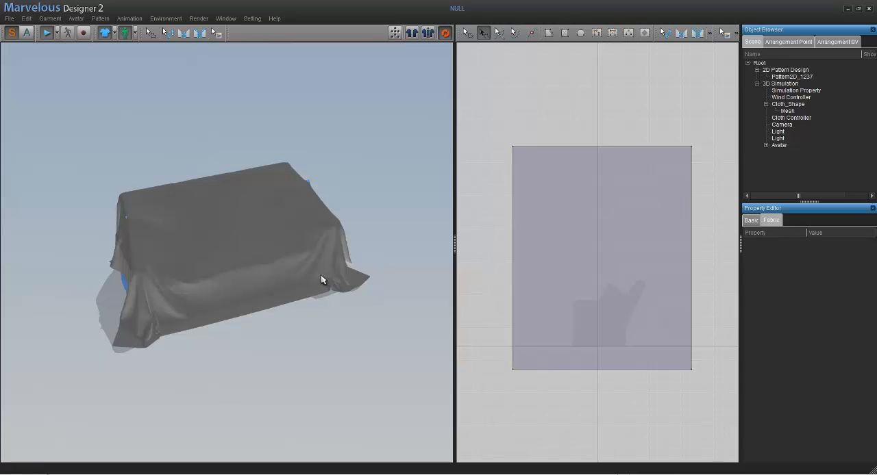
{"action": "left_click", "coordinate": [248, 299]}
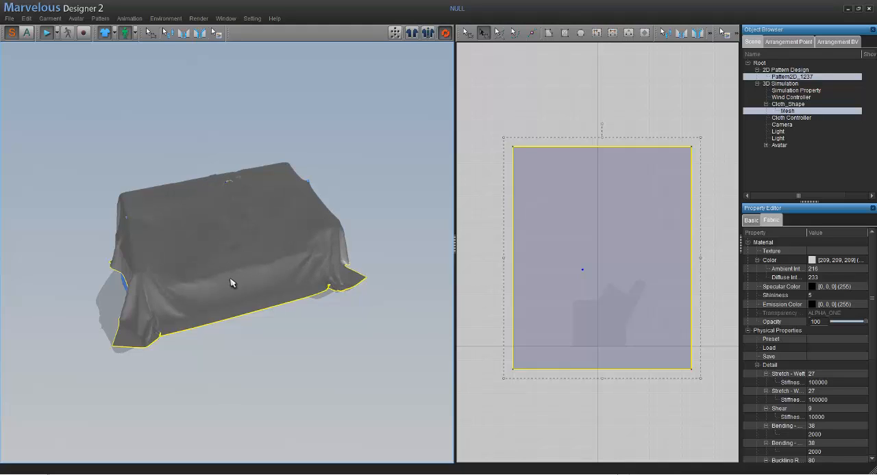
- Pull the draped cloth at several points to adjust its folds during simulation, and dismiss the Windows color scheme prompt
{"action": "left_click_drag", "start_coordinate": [229, 282], "coordinate": [220, 250]}
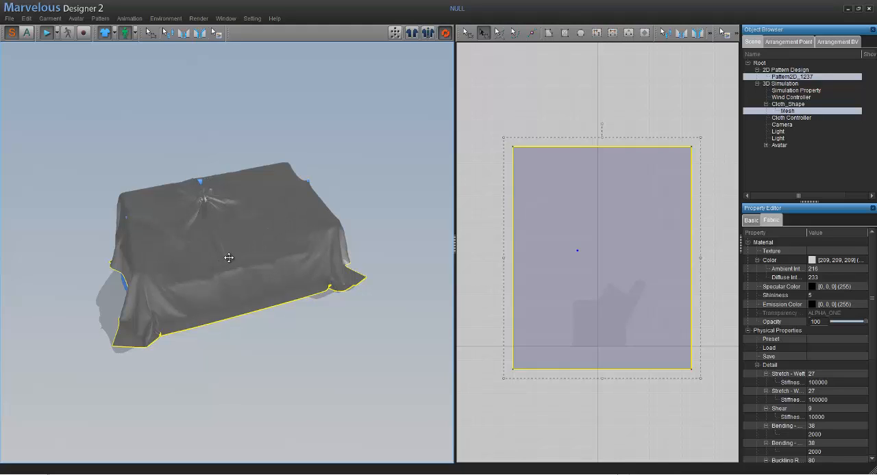
{"action": "left_click_drag", "start_coordinate": [281, 196], "coordinate": [172, 233]}
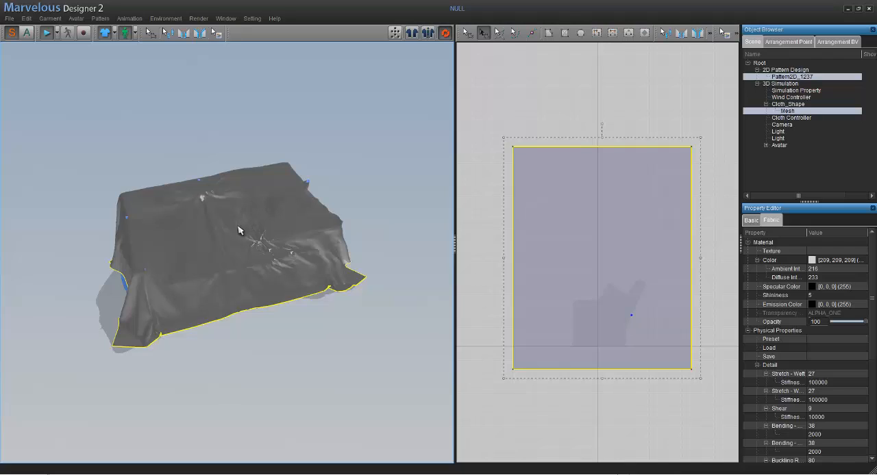
{"action": "left_click_drag", "start_coordinate": [216, 240], "coordinate": [313, 226]}
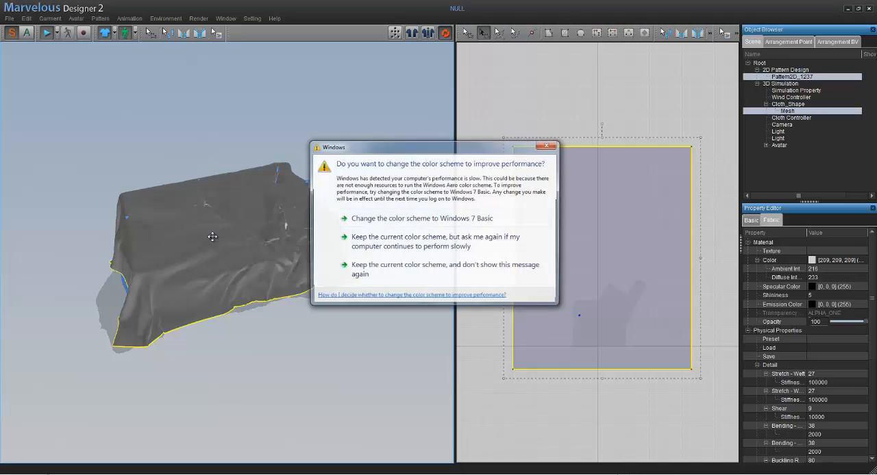
{"action": "left_click", "coordinate": [550, 147]}
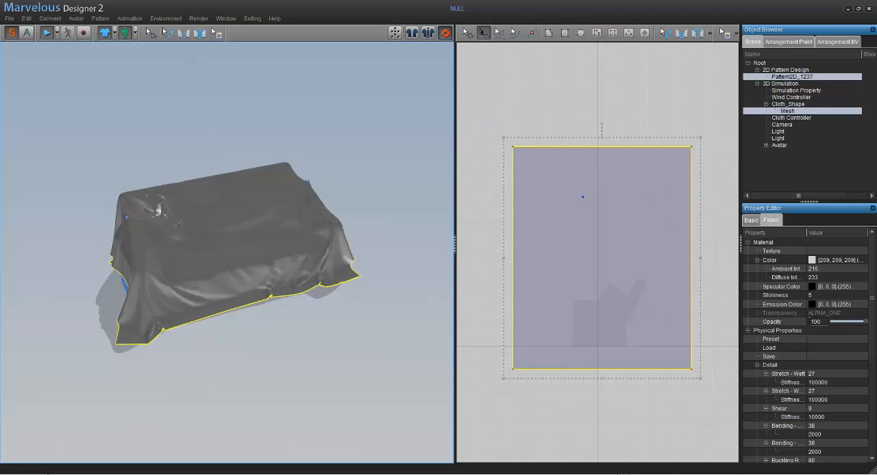
- Minimize the browser window showing the draped bed photo, stop the cloth simulation and deselect the cloth
{"action": "left_click", "coordinate": [603, 461]}
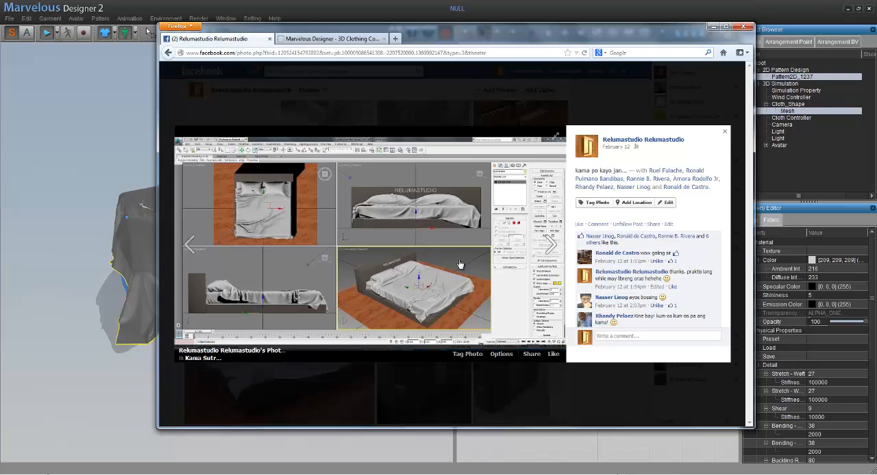
{"action": "left_click", "coordinate": [716, 27]}
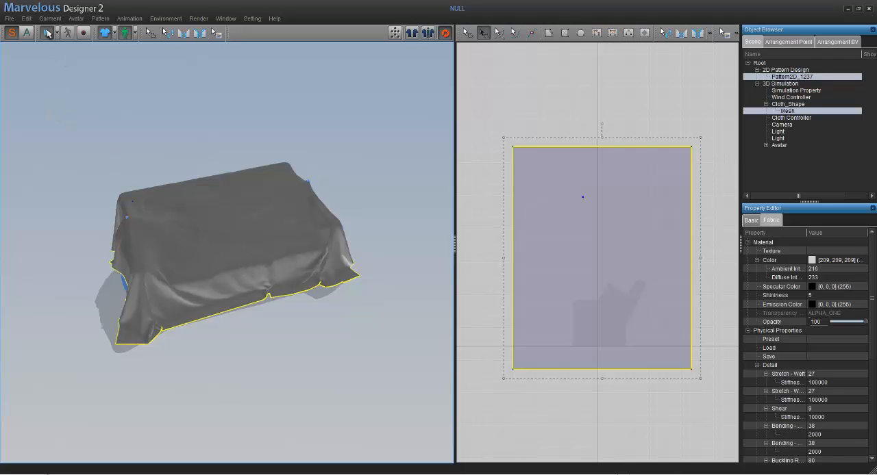
{"action": "key", "text": "space"}
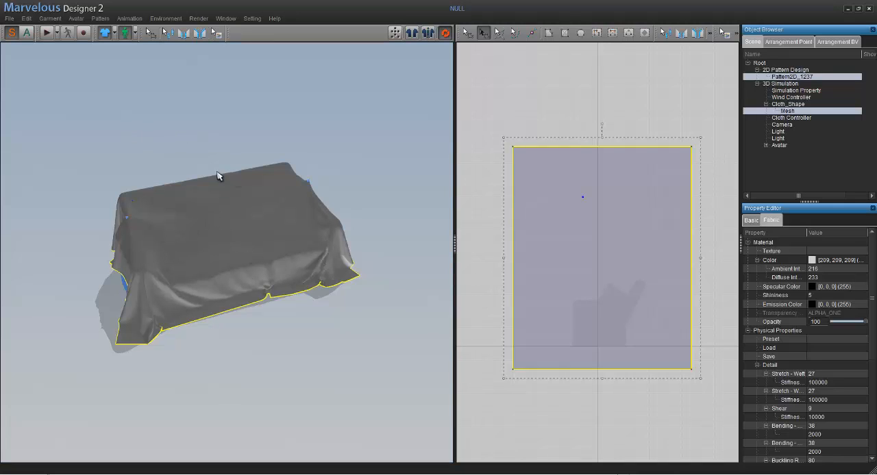
{"action": "mouse_move", "coordinate": [313, 323]}
{"action": "right_mouse_down"}
{"action": "mouse_move", "coordinate": [260, 323]}
{"action": "mouse_move", "coordinate": [320, 321]}
{"action": "right_mouse_up"}
{"action": "left_click", "coordinate": [314, 310]}
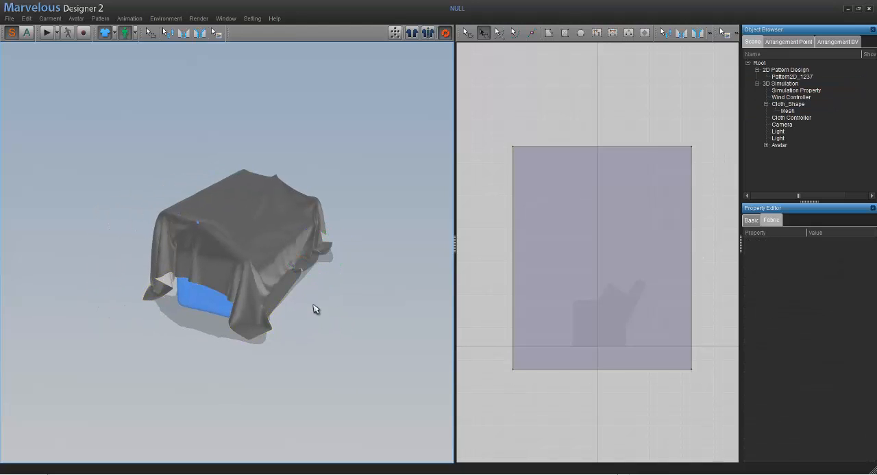
- Start an OBJ export of the scene to the Desktop with the file name couch-sheet
{"action": "left_click", "coordinate": [8, 19]}
{"action": "mouse_move", "coordinate": [27, 71]}
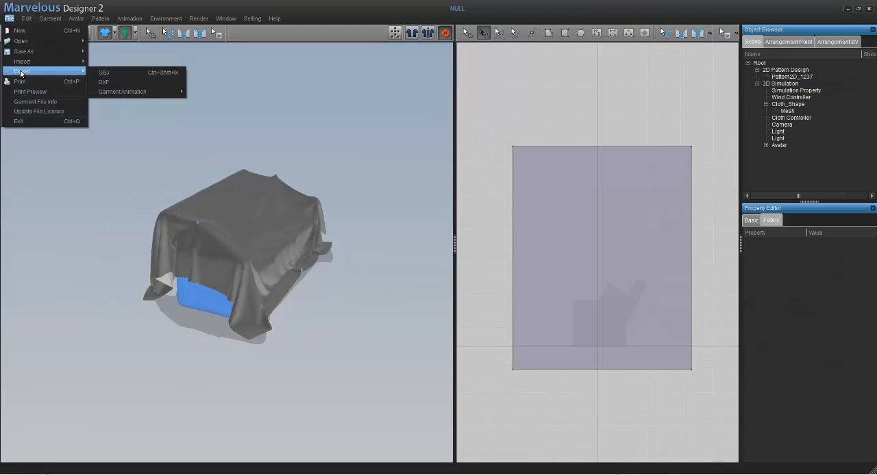
{"action": "left_click", "coordinate": [113, 72]}
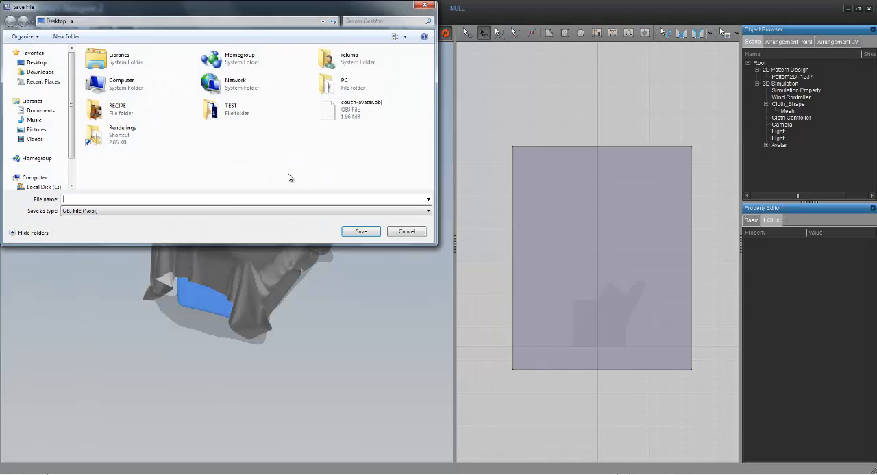
{"action": "type", "text": "c"}
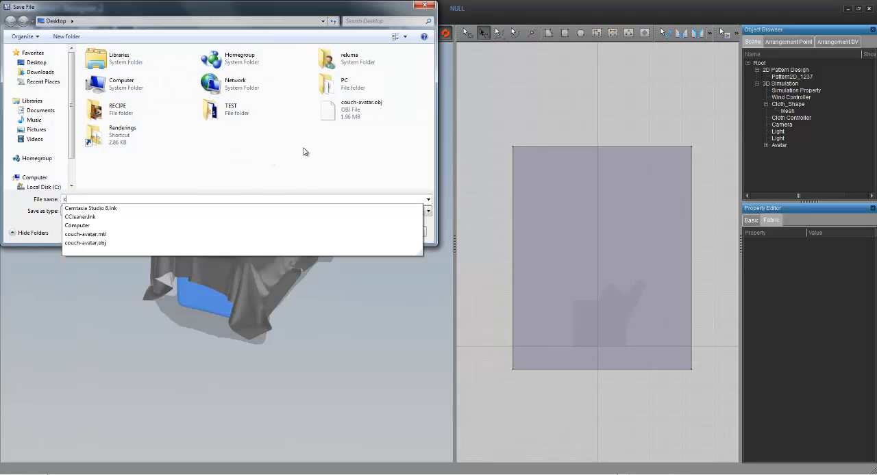
{"action": "type", "text": "ouch"}
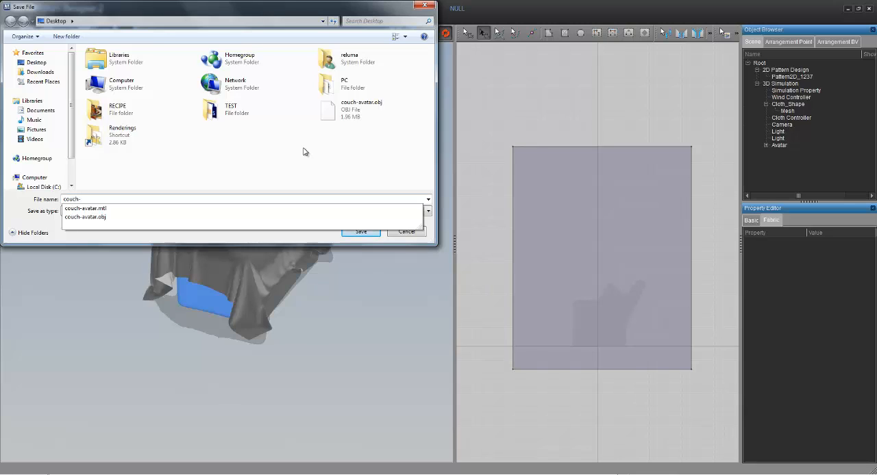
{"action": "type", "text": "-sheet"}
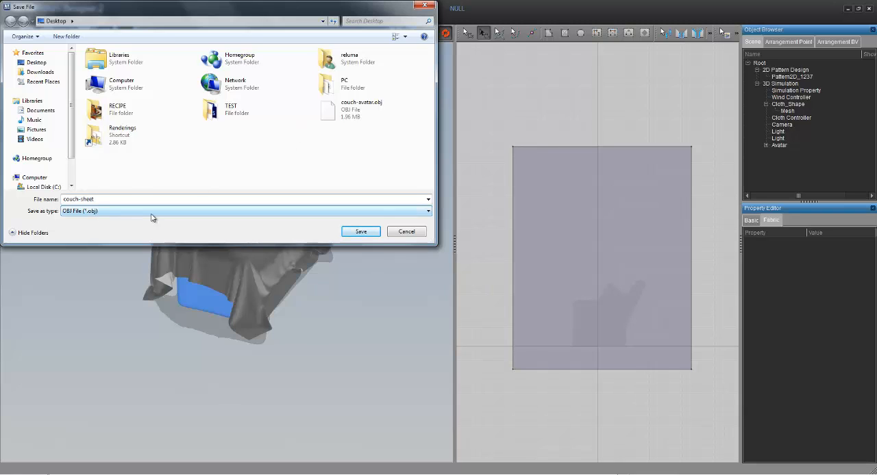
{"action": "left_click", "coordinate": [362, 231]}
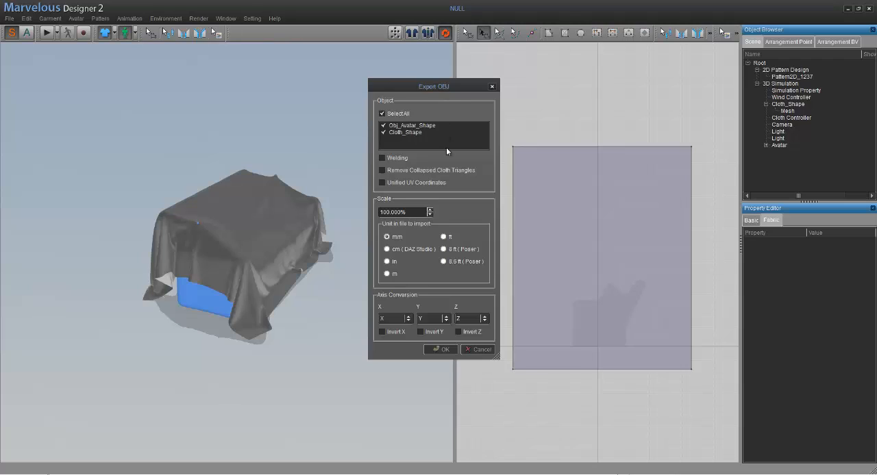
- Exclude Obj_Avatar_Shape from the OBJ export, keep only Cloth_Shape, set the unit to m and confirm the export
{"action": "left_click", "coordinate": [383, 127]}
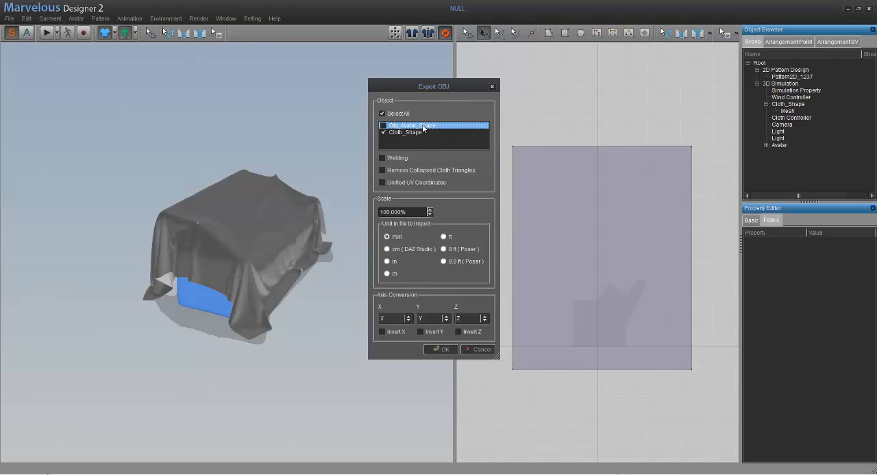
{"action": "left_click", "coordinate": [409, 132]}
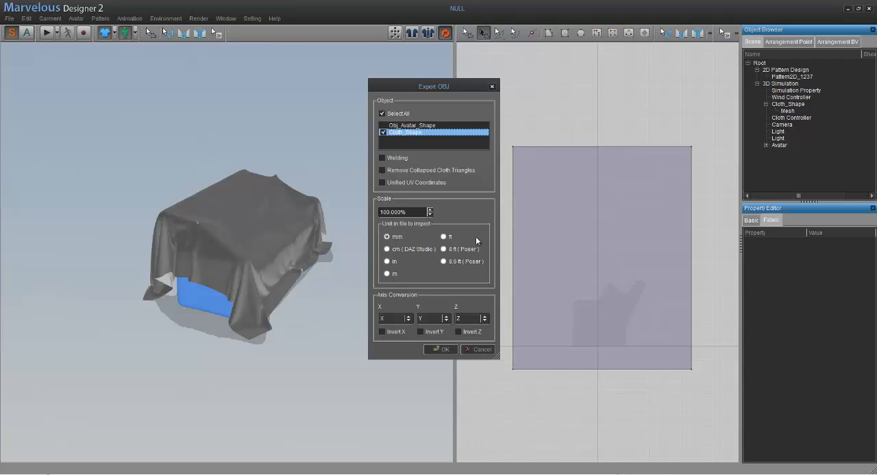
{"action": "left_click", "coordinate": [400, 274]}
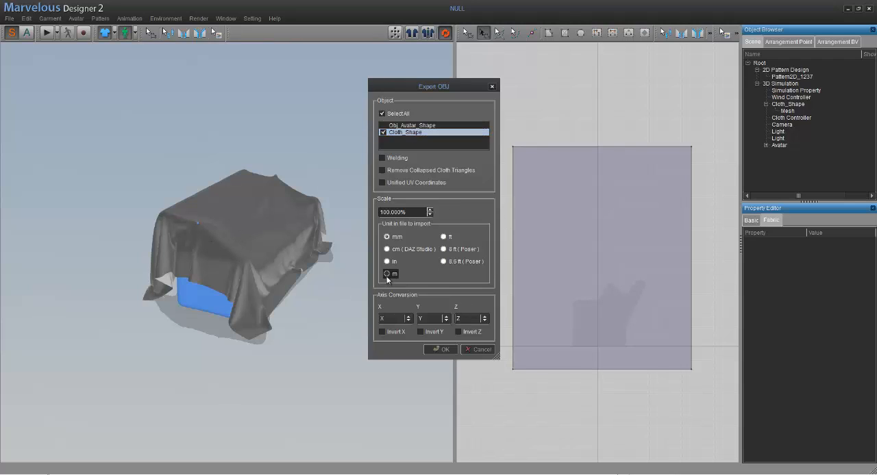
{"action": "left_click", "coordinate": [444, 350]}
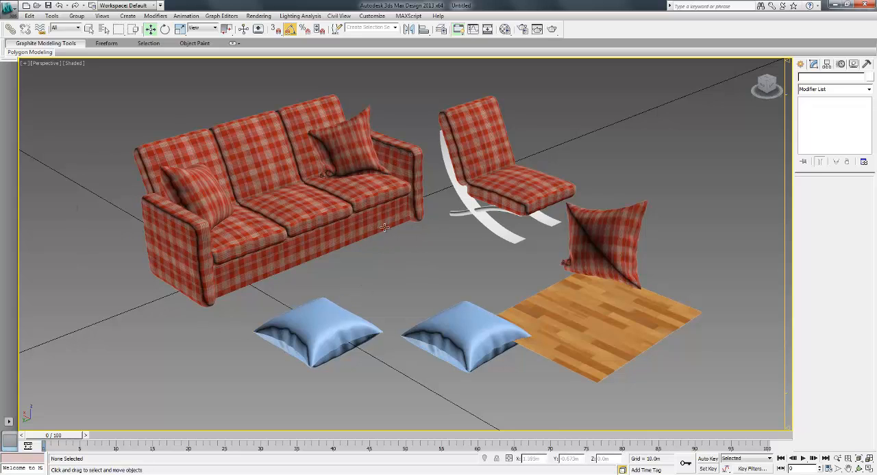
- Switch to 3ds Max Design, import couch-sheet.obj from the Desktop with the default OBJ options and deselect the imported cloth
{"action": "left_click", "coordinate": [8, 10]}
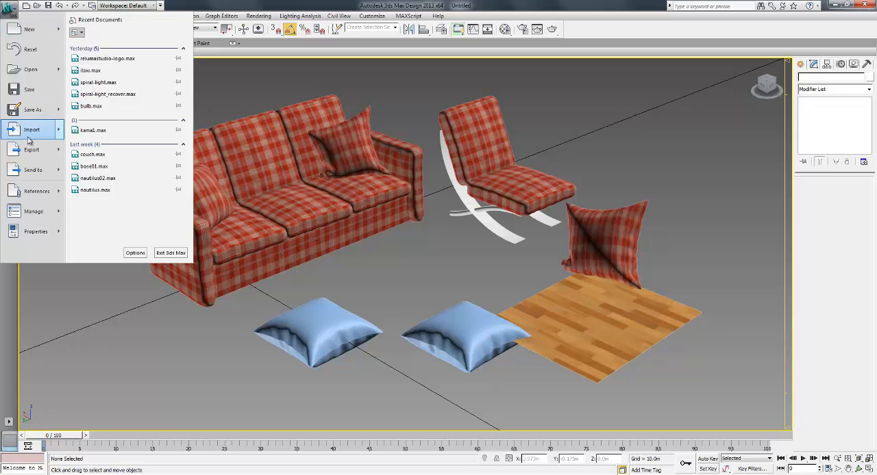
{"action": "mouse_move", "coordinate": [28, 140]}
{"action": "left_click", "coordinate": [108, 43]}
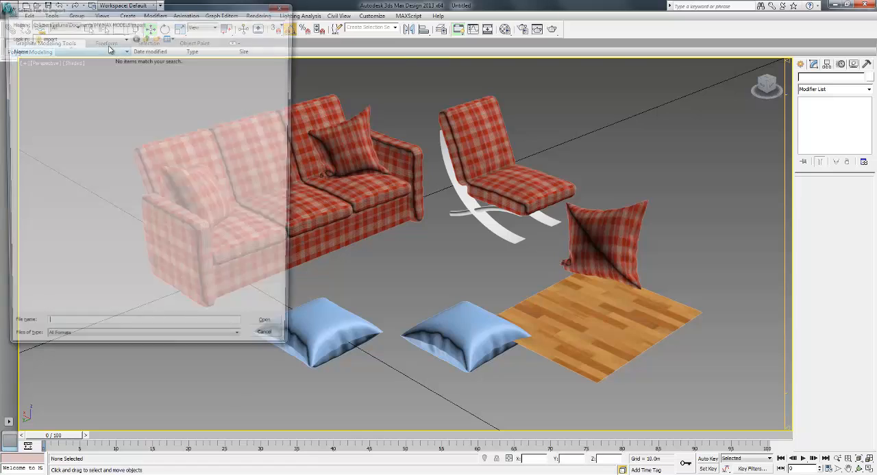
{"action": "left_click", "coordinate": [52, 39]}
{"action": "left_click", "coordinate": [52, 46]}
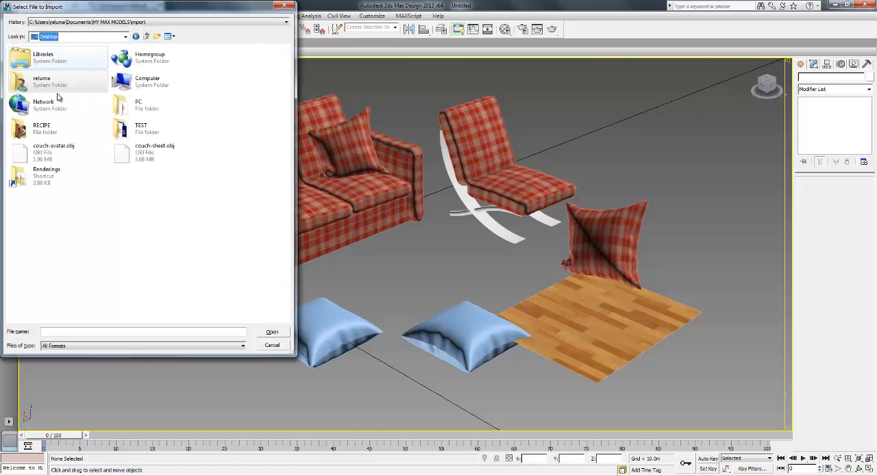
{"action": "left_click", "coordinate": [140, 153]}
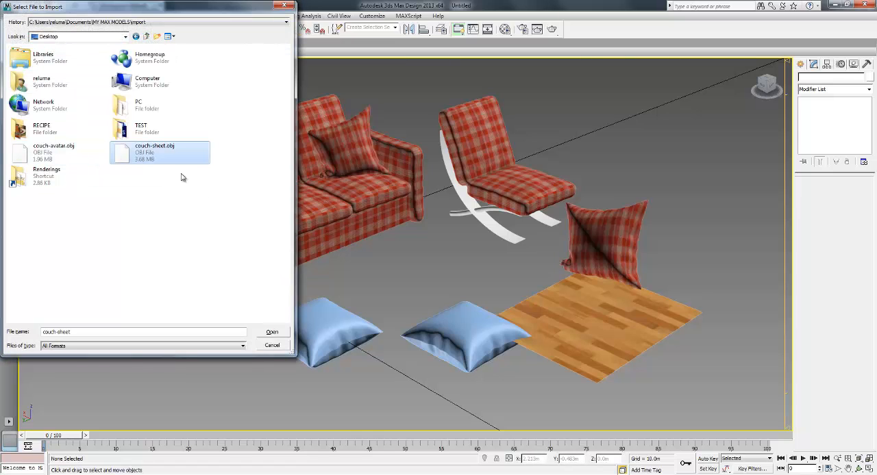
{"action": "left_click", "coordinate": [272, 333]}
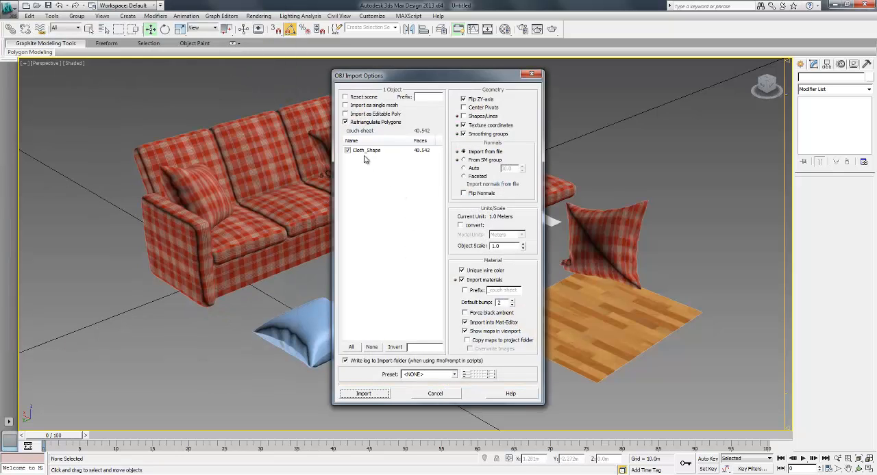
{"action": "left_click", "coordinate": [371, 397]}
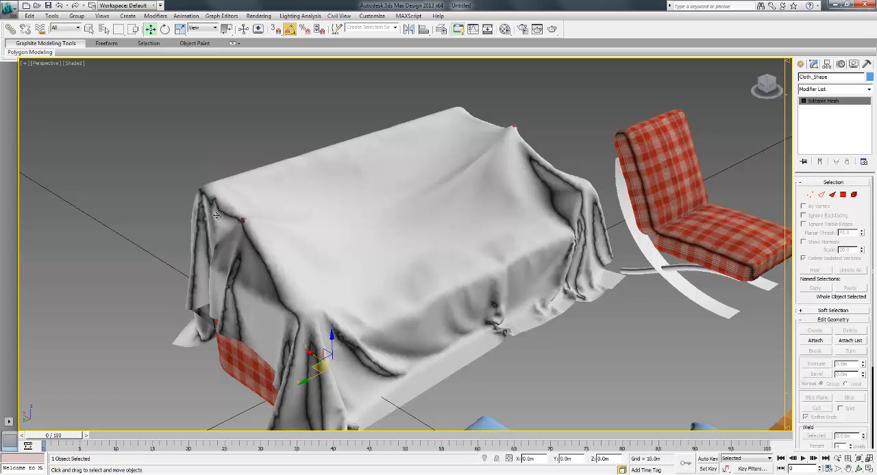
{"action": "middle_click_drag", "start_coordinate": [492, 263], "coordinate": [477, 255]}
{"action": "scroll", "coordinate": [290, 164], "scroll_direction": "down", "scroll_amount": 5}
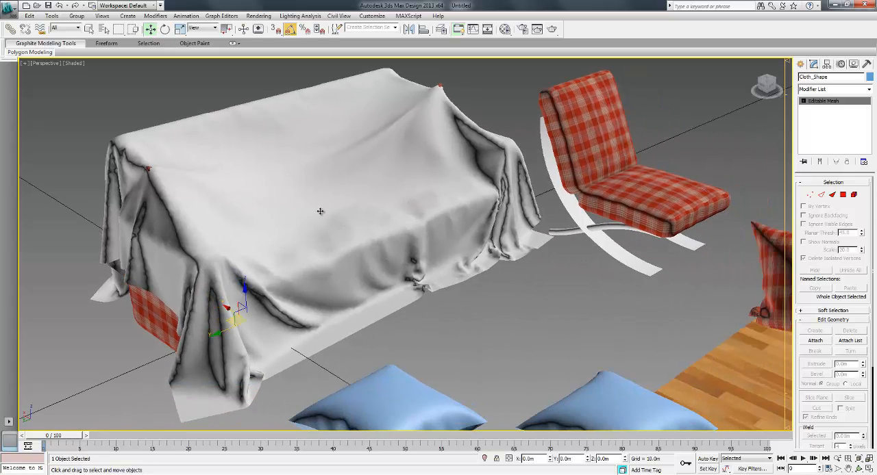
{"action": "scroll", "coordinate": [320, 211], "scroll_direction": "down", "scroll_amount": 2}
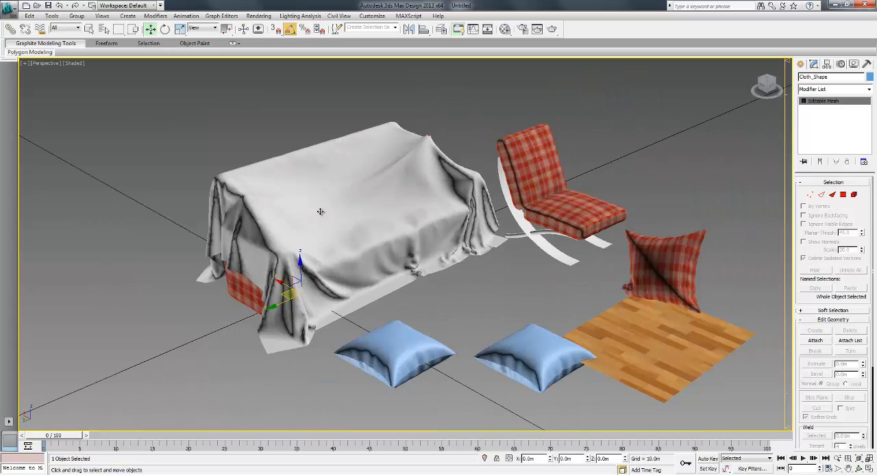
{"action": "left_click", "coordinate": [488, 296]}
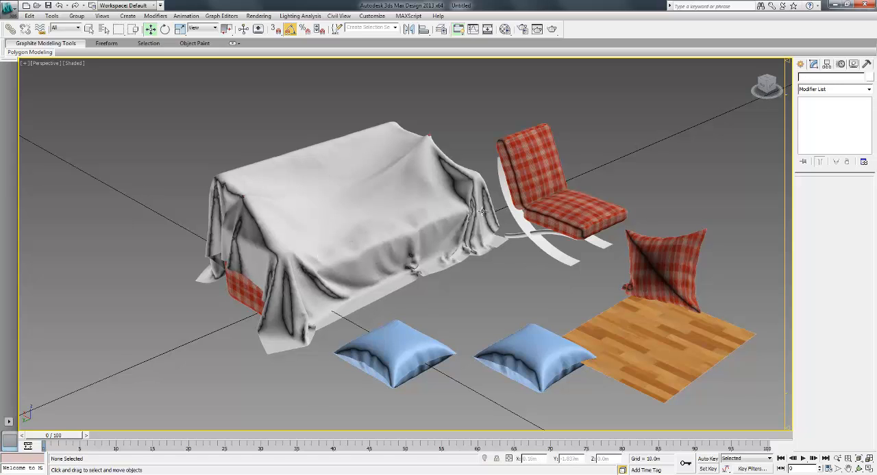
- Move the imported cloth off the sofa, undo that move and deselect the cloth
{"action": "left_click", "coordinate": [359, 232]}
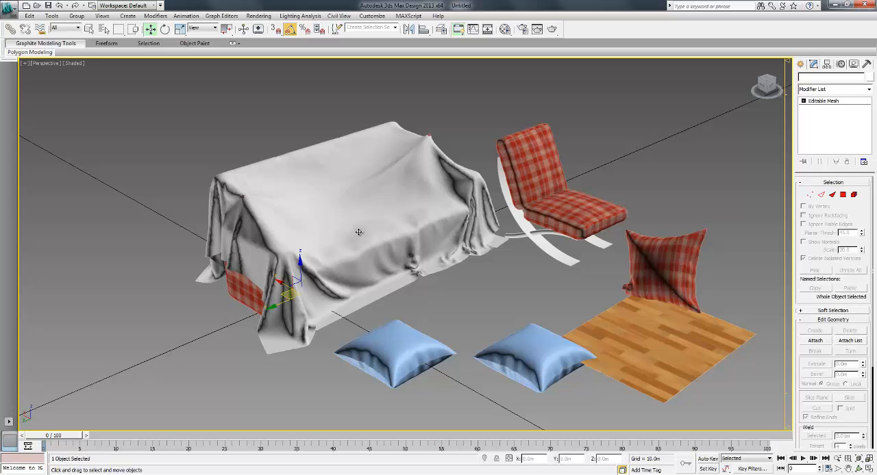
{"action": "left_click_drag", "start_coordinate": [293, 296], "coordinate": [361, 300]}
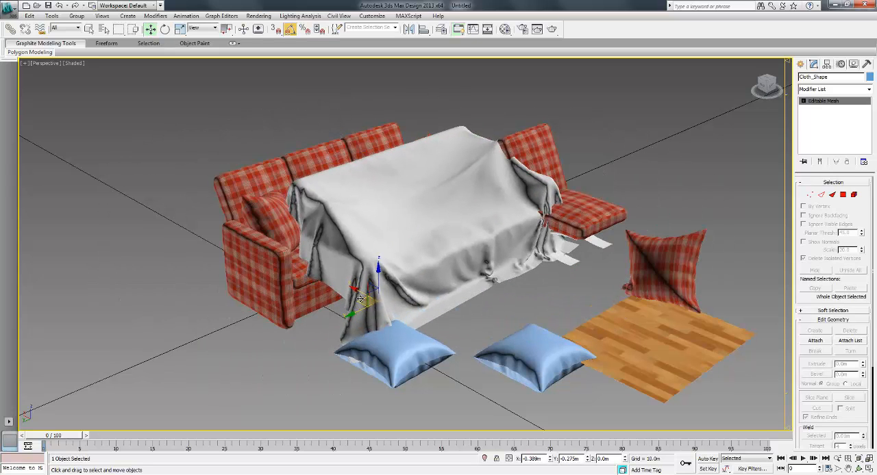
{"action": "key", "text": "ctrl+z"}
{"action": "left_click", "coordinate": [243, 127]}
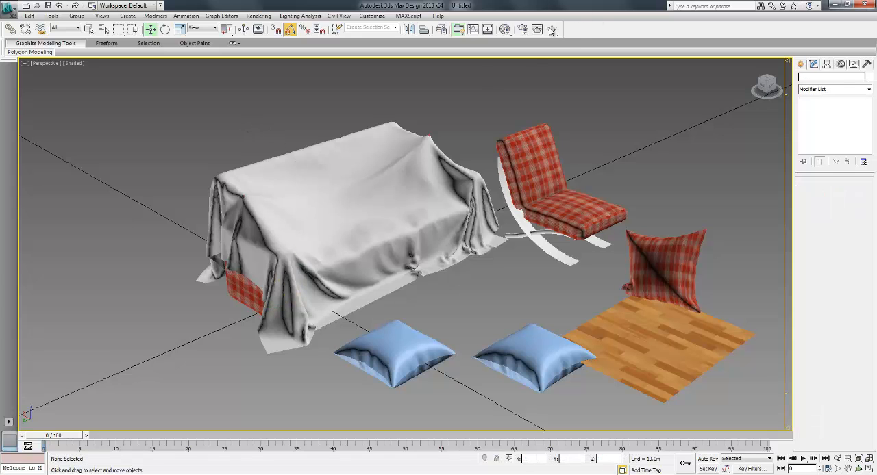
- Open the Material Editor and assign the white 02 - Default Arch & Design material to the cloth on the sofa
{"action": "key", "text": "m"}
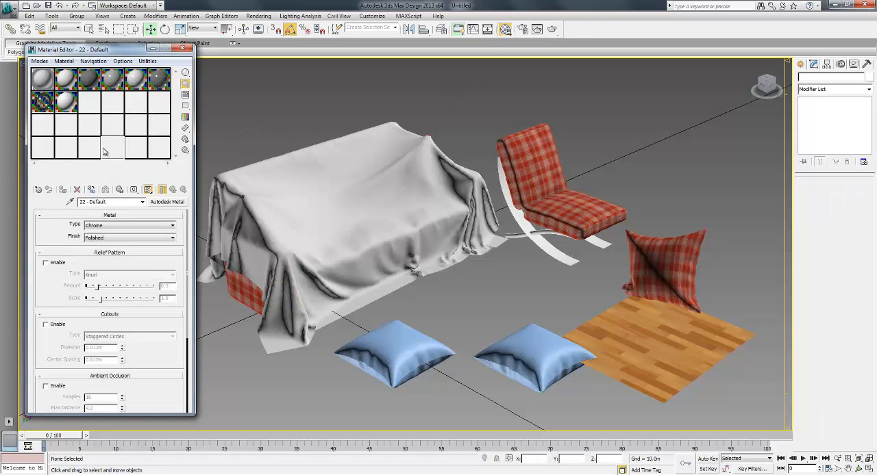
{"action": "left_click", "coordinate": [88, 150]}
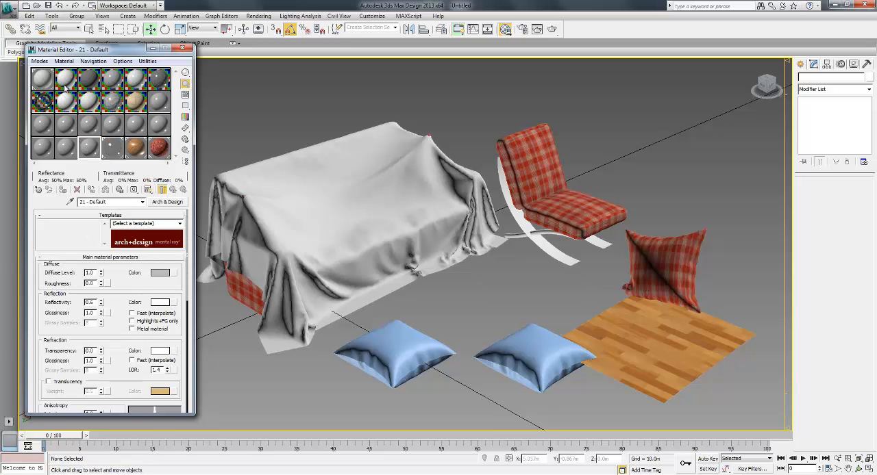
{"action": "left_click", "coordinate": [66, 85]}
{"action": "left_click_drag", "start_coordinate": [67, 83], "coordinate": [316, 192]}
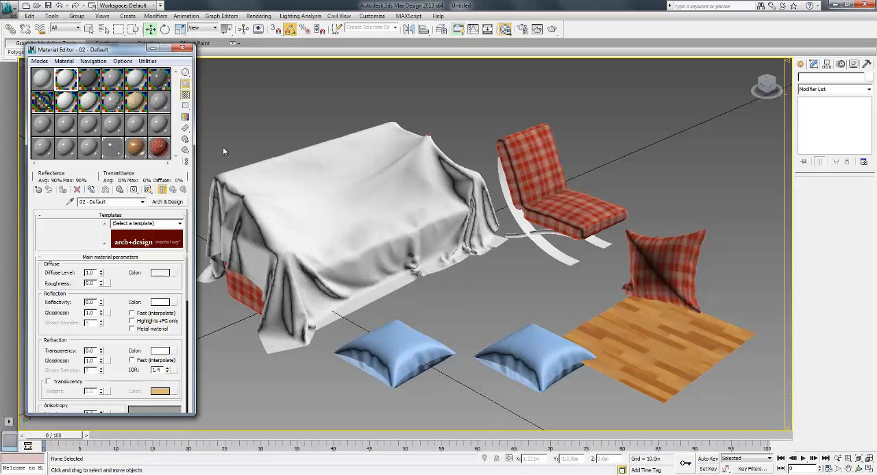
{"action": "left_click", "coordinate": [87, 150]}
{"action": "left_click", "coordinate": [169, 203]}
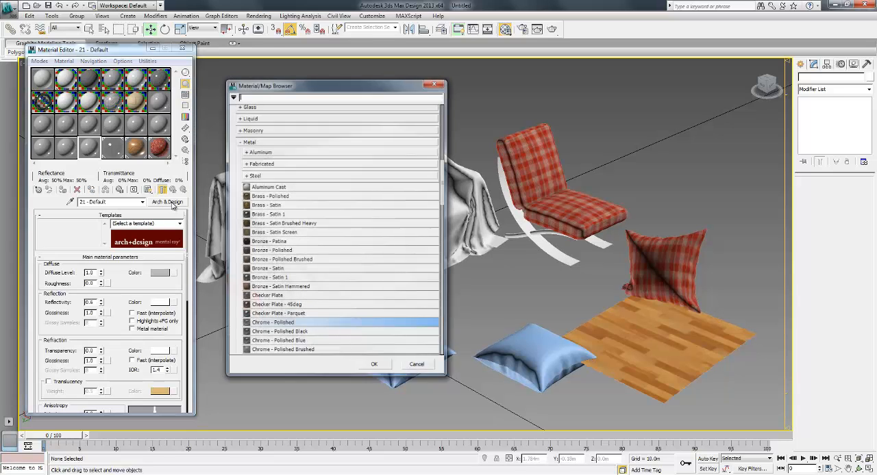
{"action": "left_click", "coordinate": [434, 85]}
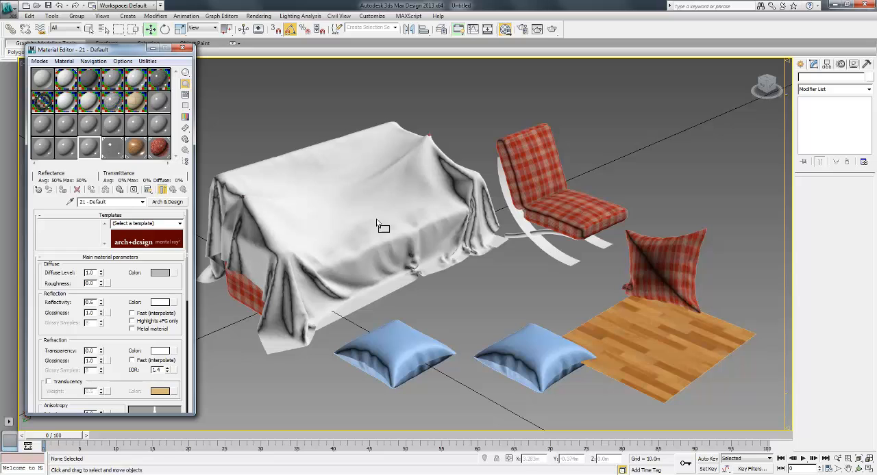
- Assign the 21 - Default material to the cloth on the sofa, replace it with the Lace fabric material and close the Material Editor
{"action": "left_click_drag", "start_coordinate": [429, 249], "coordinate": [419, 257]}
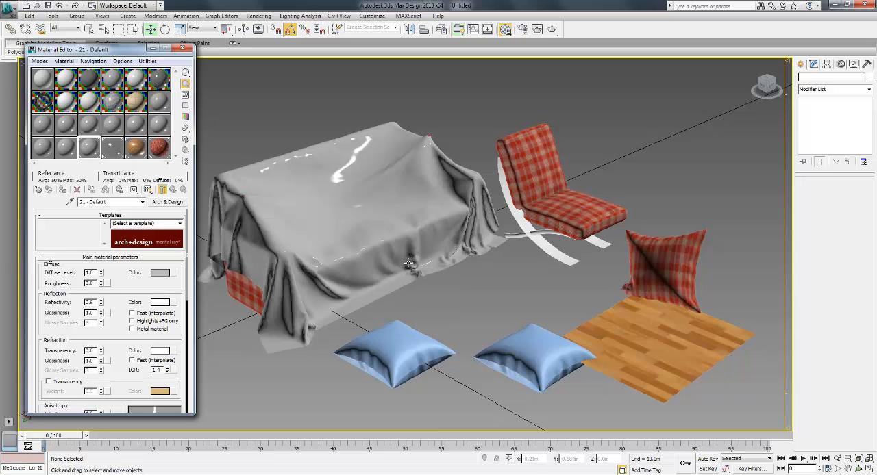
{"action": "left_click", "coordinate": [167, 202]}
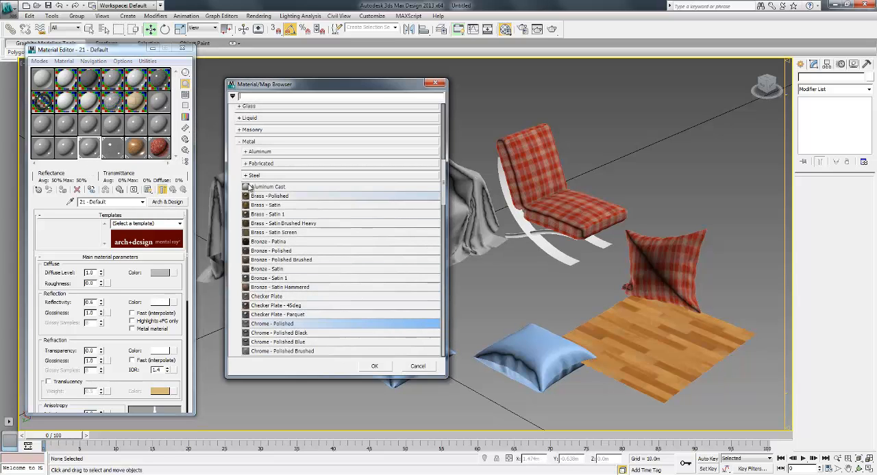
{"action": "left_click", "coordinate": [246, 175]}
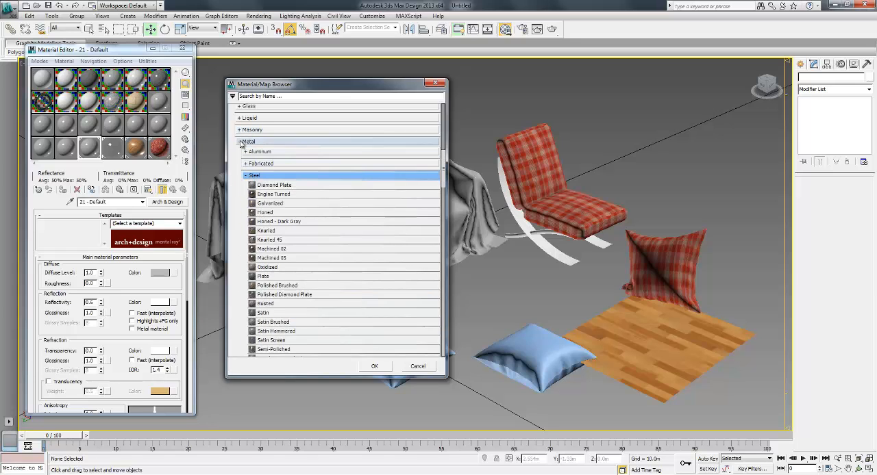
{"action": "left_click", "coordinate": [240, 142]}
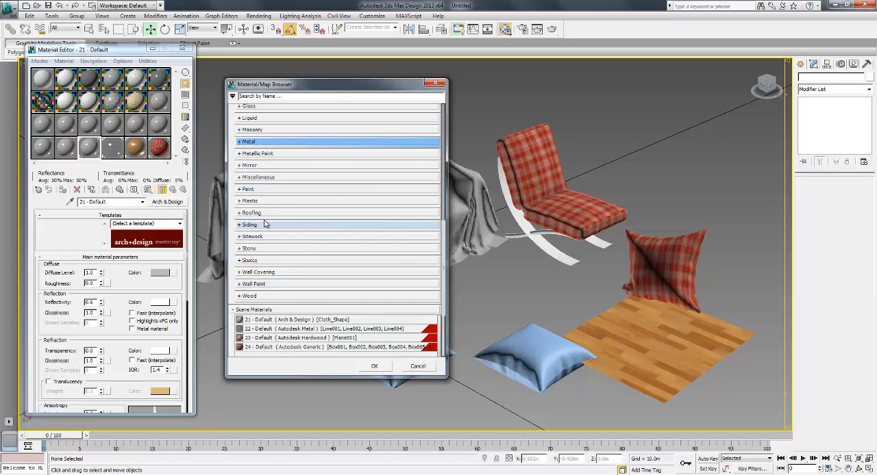
{"action": "scroll", "coordinate": [265, 224], "scroll_direction": "up", "scroll_amount": 3}
{"action": "left_click", "coordinate": [251, 145]}
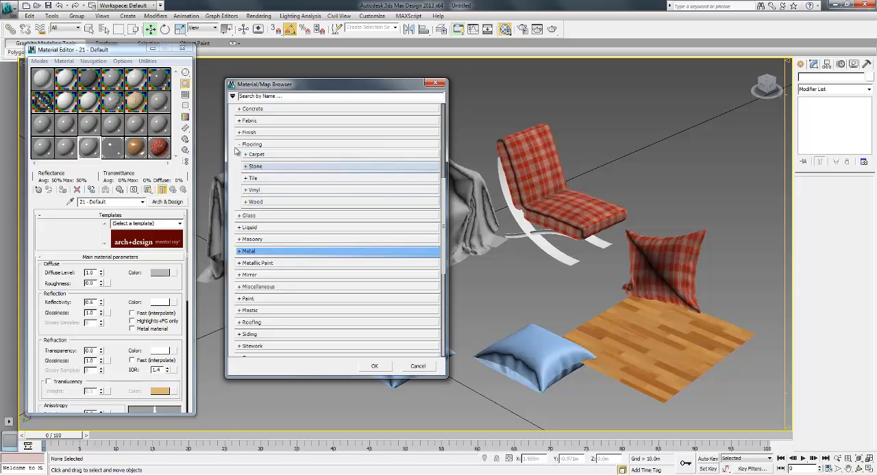
{"action": "left_click", "coordinate": [240, 121]}
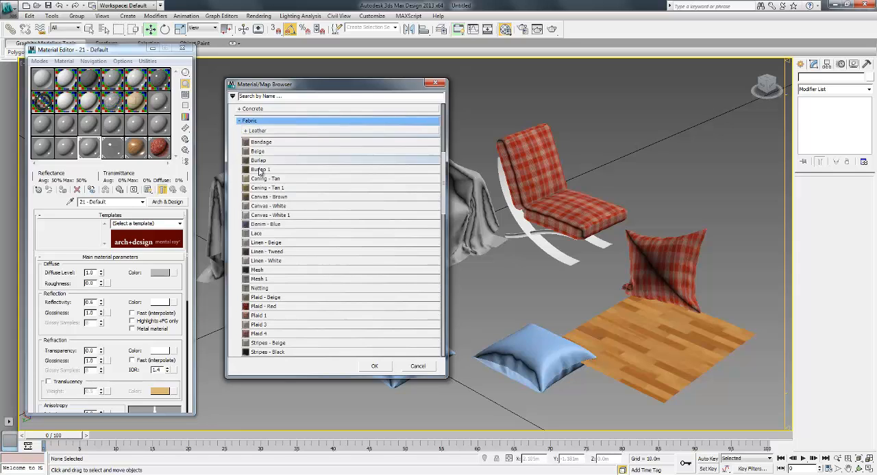
{"action": "double_click", "coordinate": [285, 234]}
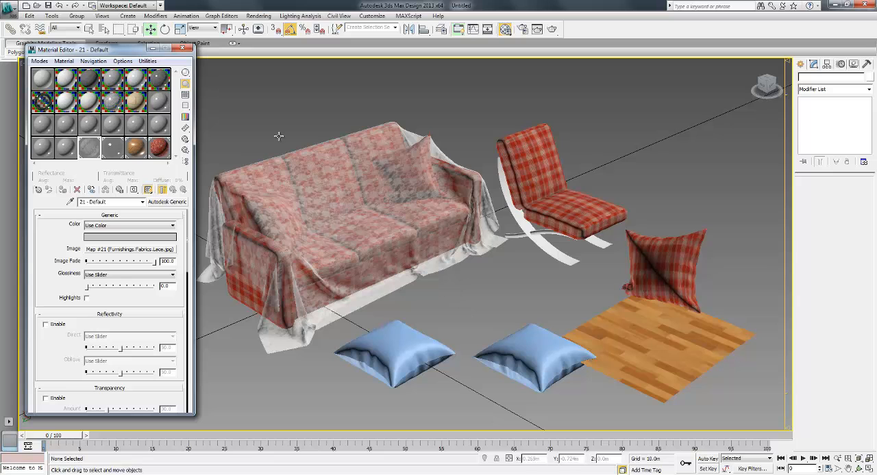
{"action": "left_click", "coordinate": [182, 48]}
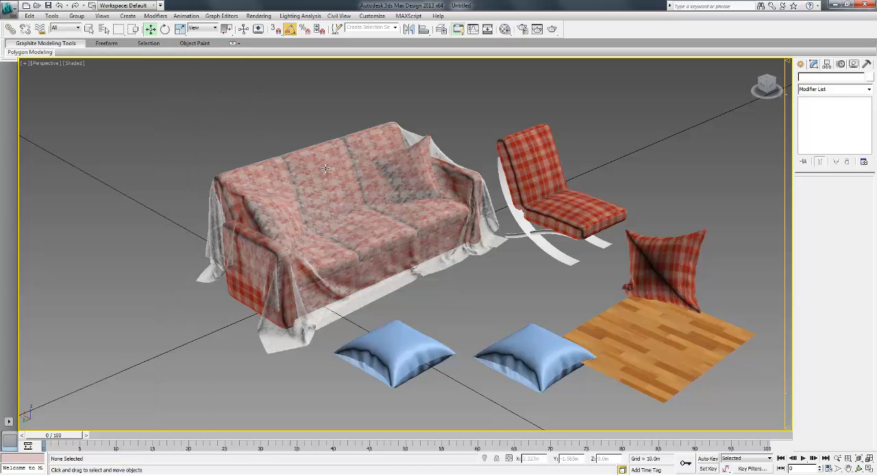
- Examine the lace cloth on the sofa up close, and view the whole furniture scene from other angles
{"action": "scroll", "coordinate": [325, 168], "scroll_direction": "up", "scroll_amount": 8}
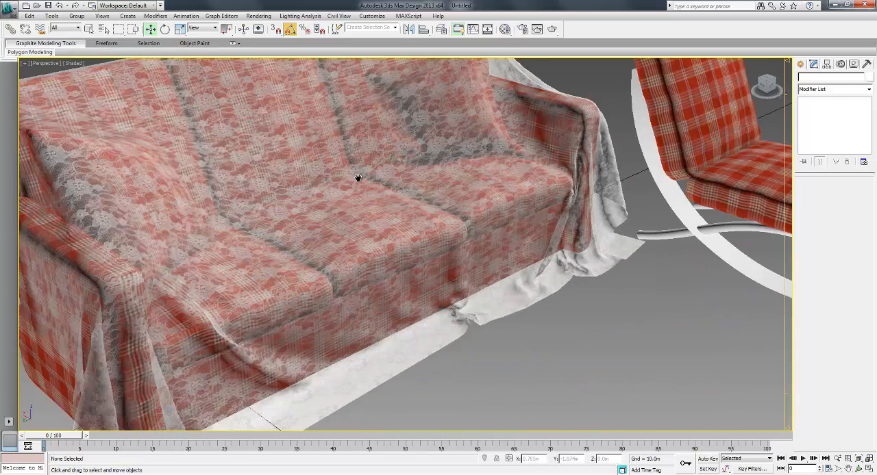
{"action": "scroll", "coordinate": [358, 178], "scroll_direction": "down", "scroll_amount": 5}
{"action": "middle_click_drag", "start_coordinate": [342, 208], "coordinate": [357, 205]}
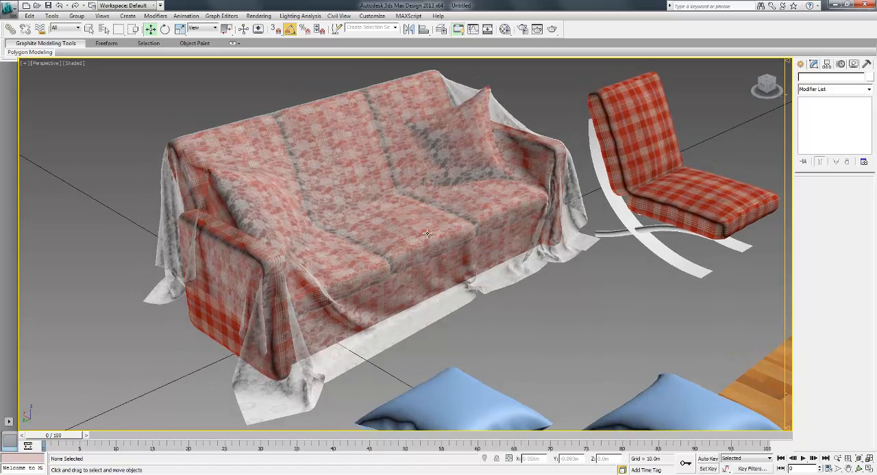
{"action": "right_click", "coordinate": [412, 218]}
{"action": "left_click", "coordinate": [411, 210]}
{"action": "middle_click_drag", "start_coordinate": [530, 311], "coordinate": [390, 237], "text": "alt"}
{"action": "key", "text": "alt+z"}
{"action": "mouse_move", "coordinate": [399, 222]}
{"action": "left_mouse_down"}
{"action": "mouse_move", "coordinate": [401, 238]}
{"action": "mouse_move", "coordinate": [402, 226]}
{"action": "left_mouse_up"}
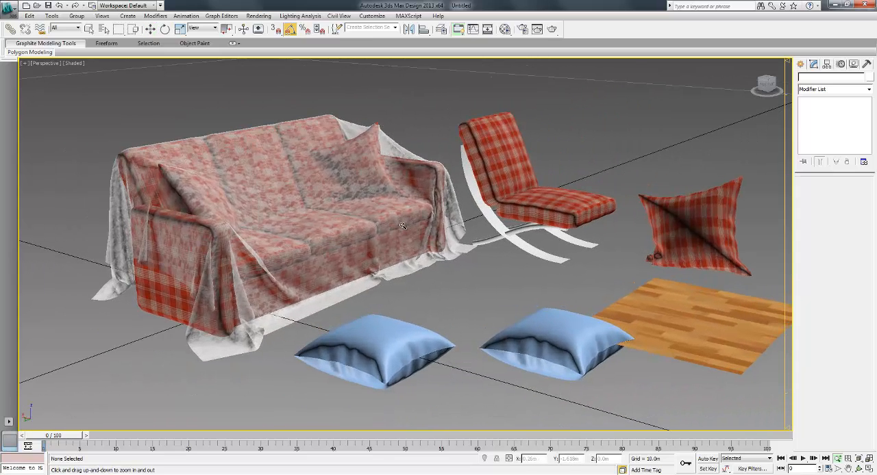
{"action": "key", "text": "w"}
{"action": "middle_click_drag", "start_coordinate": [469, 253], "coordinate": [488, 271]}
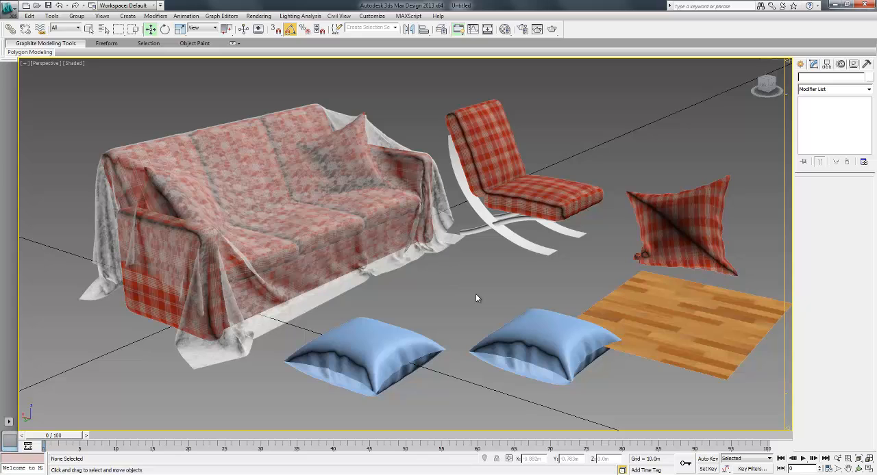
{"action": "middle_click_drag", "start_coordinate": [484, 290], "coordinate": [477, 288]}
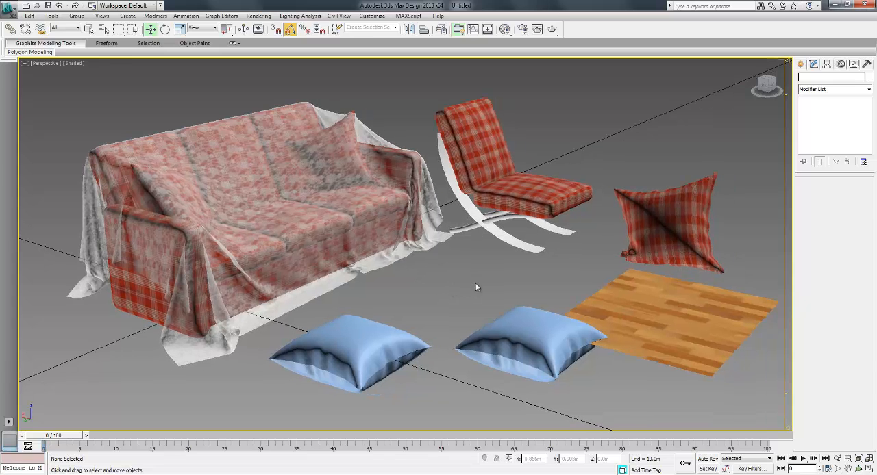